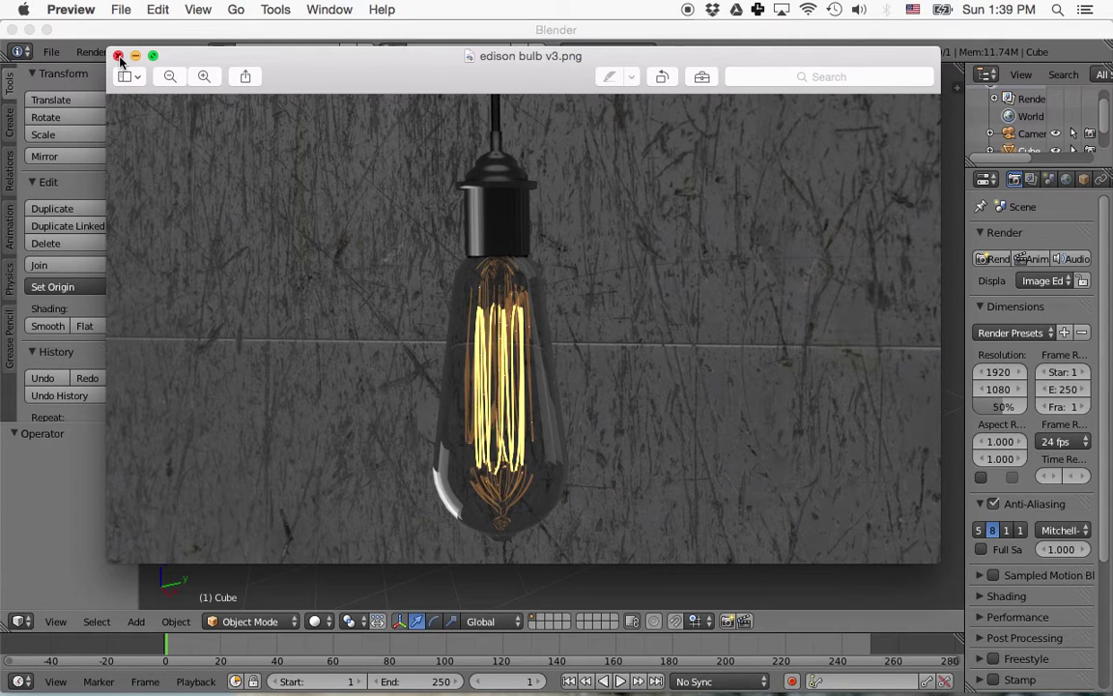
Close the bulb reference image and delete the default cube from the Blender scene.
{"action": "left_click", "coordinate": [119, 57]}
{"action": "left_click", "coordinate": [385, 352]}
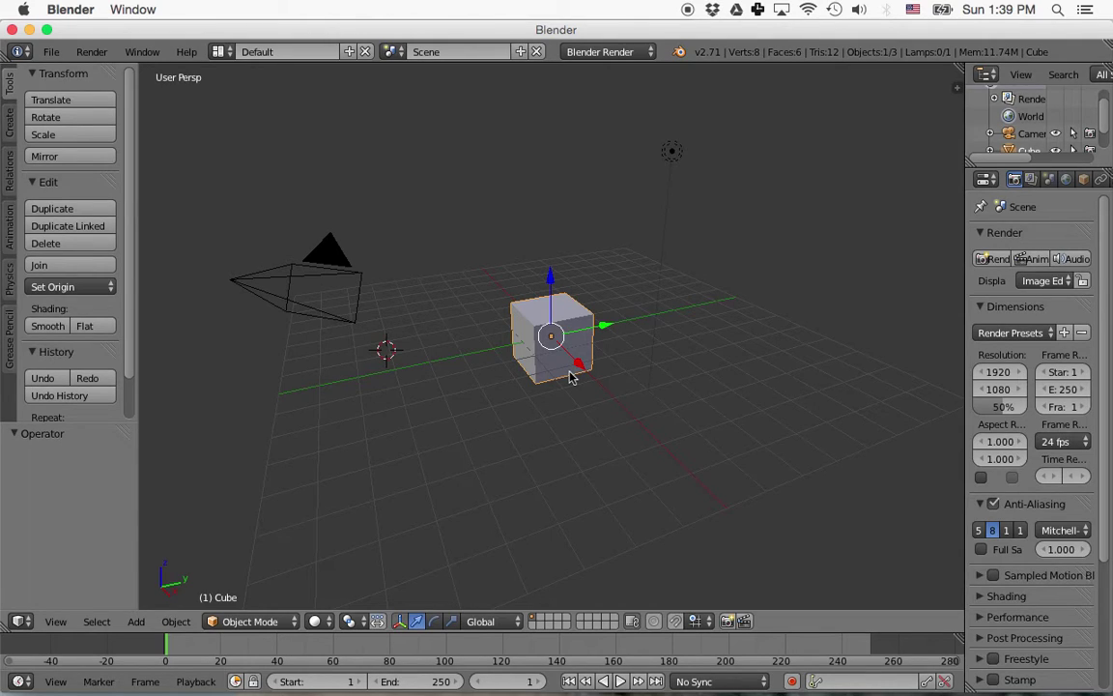
{"action": "key", "text": "x"}
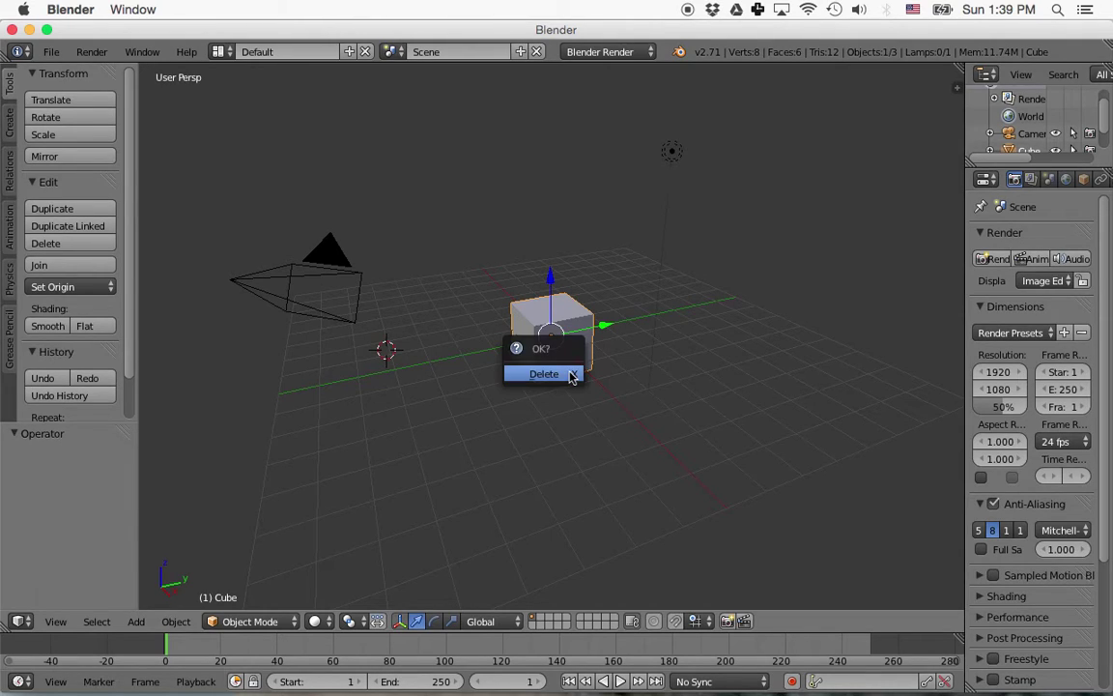
{"action": "left_click", "coordinate": [570, 375]}
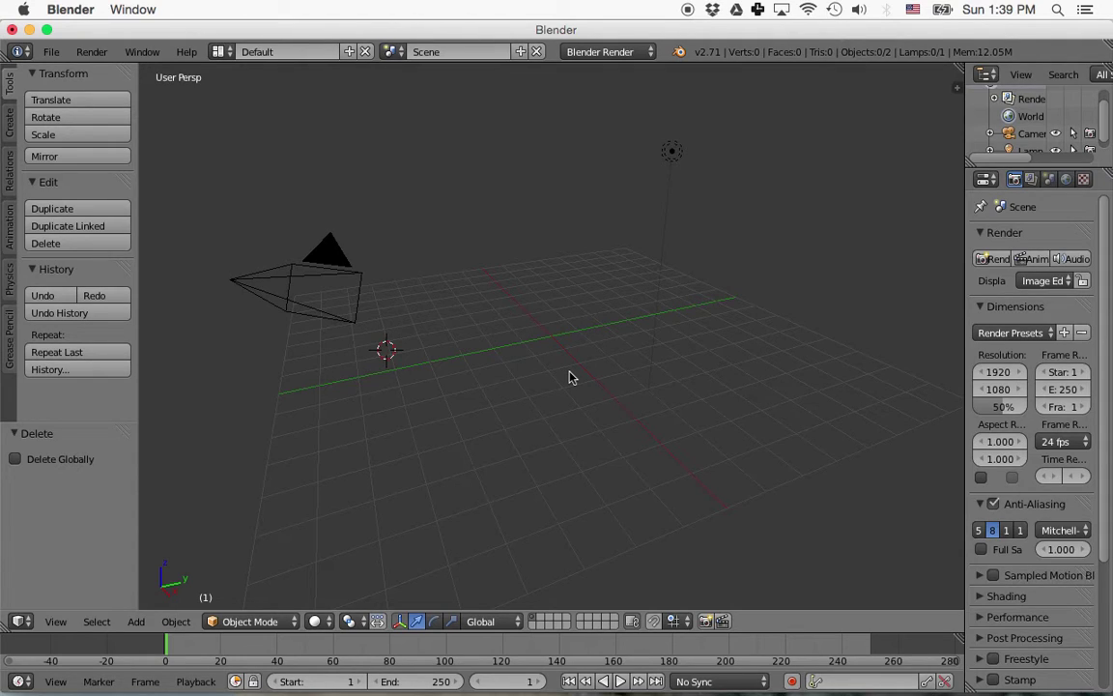
Switch to the front view and start the Screencast Keys display.
{"action": "key", "text": "KP_1"}
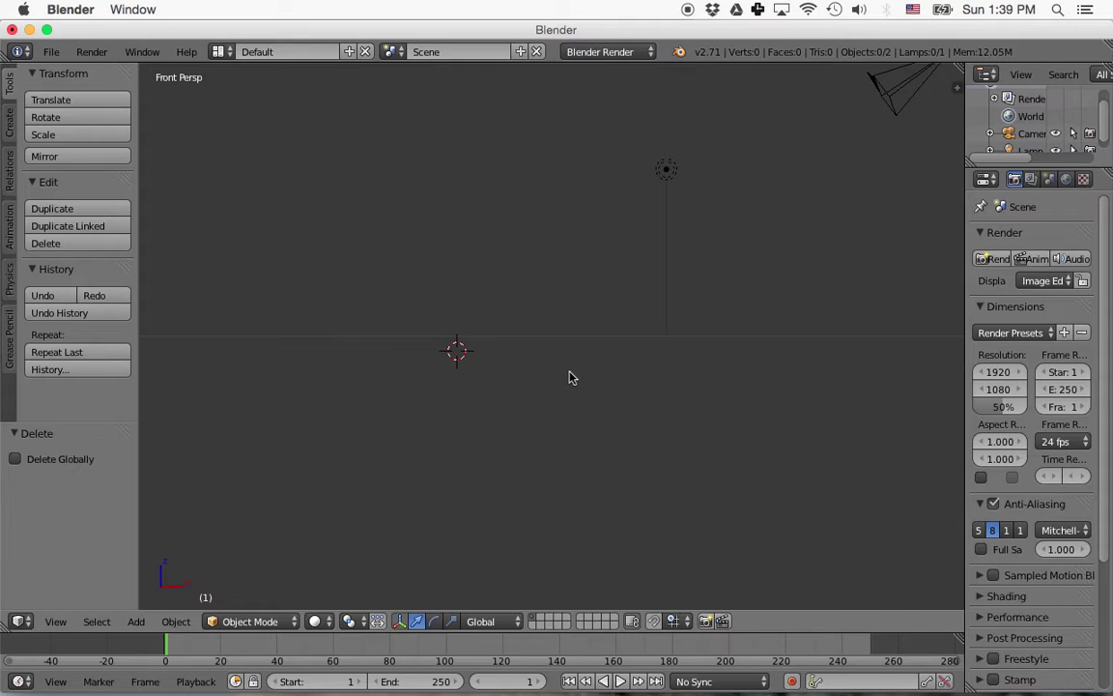
{"action": "key", "text": "n"}
{"action": "left_click", "coordinate": [869, 417]}
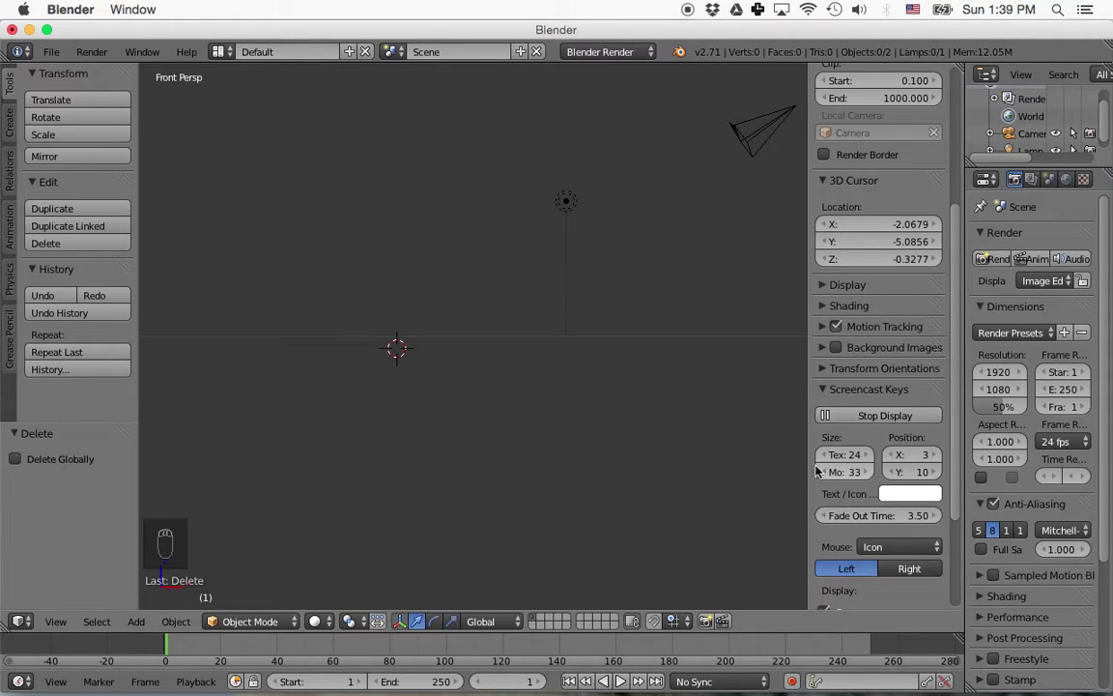
{"action": "key", "text": "n"}
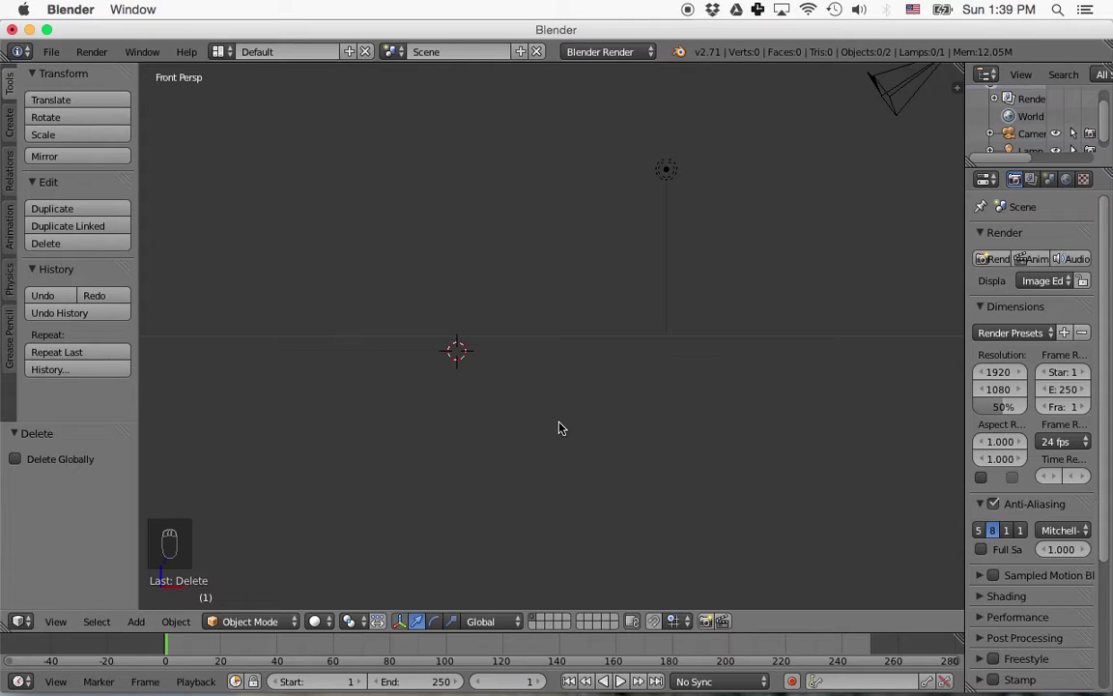
Add a UV sphere and raise it about 0.36 units along Z.
{"action": "key", "text": "shift+a"}
{"action": "mouse_move", "coordinate": [558, 428]}
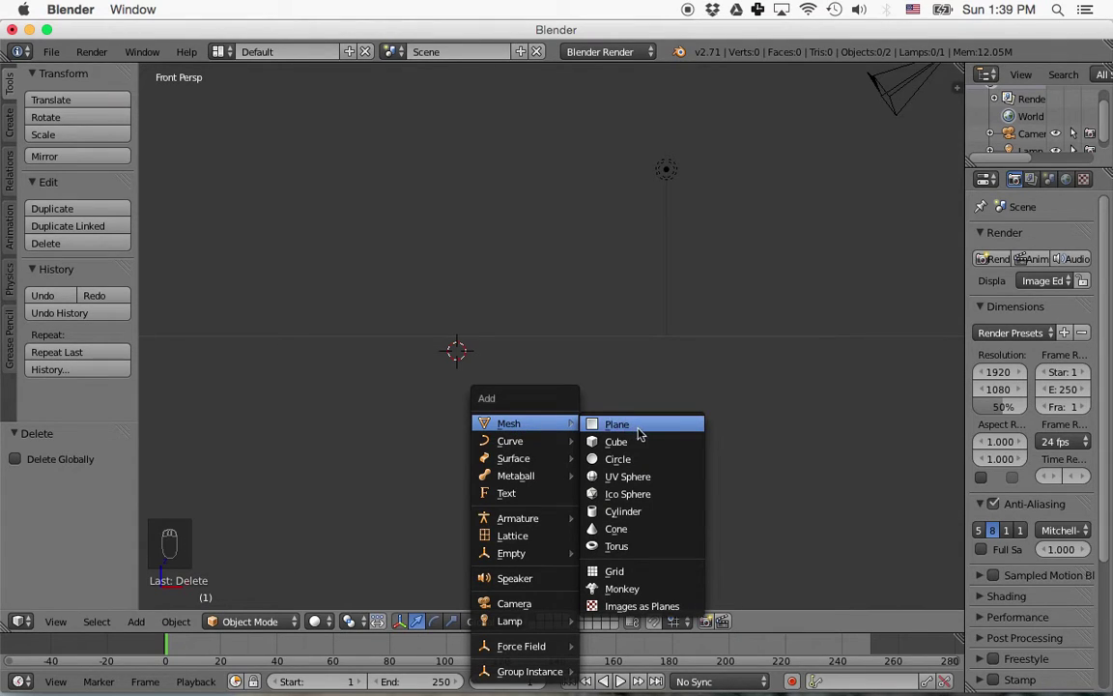
{"action": "left_click", "coordinate": [643, 480]}
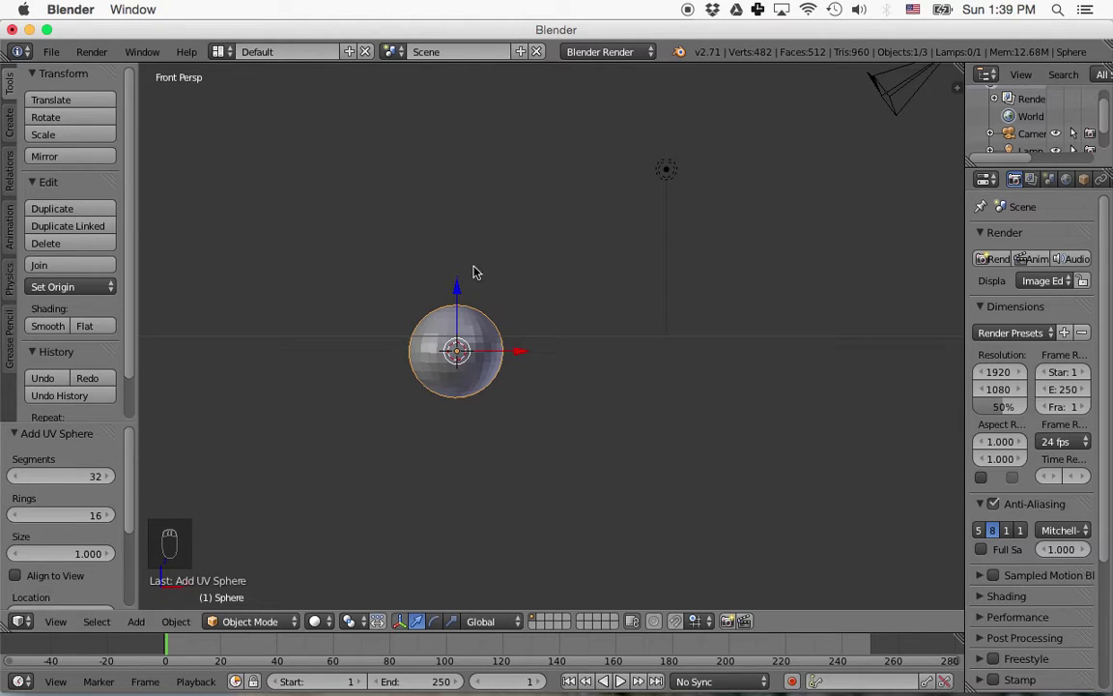
{"action": "left_click_drag", "start_coordinate": [460, 290], "coordinate": [460, 277]}
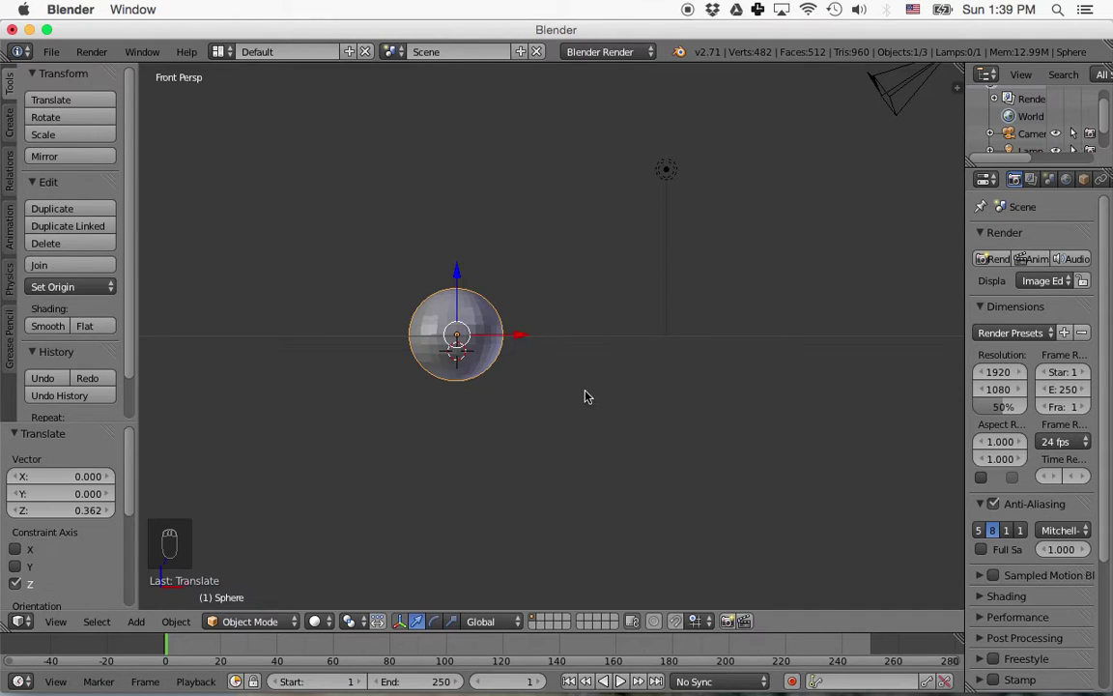
Put the sphere in Edit Mode with nothing selected, shown as wireframe in the orthographic front view.
{"action": "key", "text": "Tab"}
{"action": "key", "text": "a"}
{"action": "key", "text": "a"}
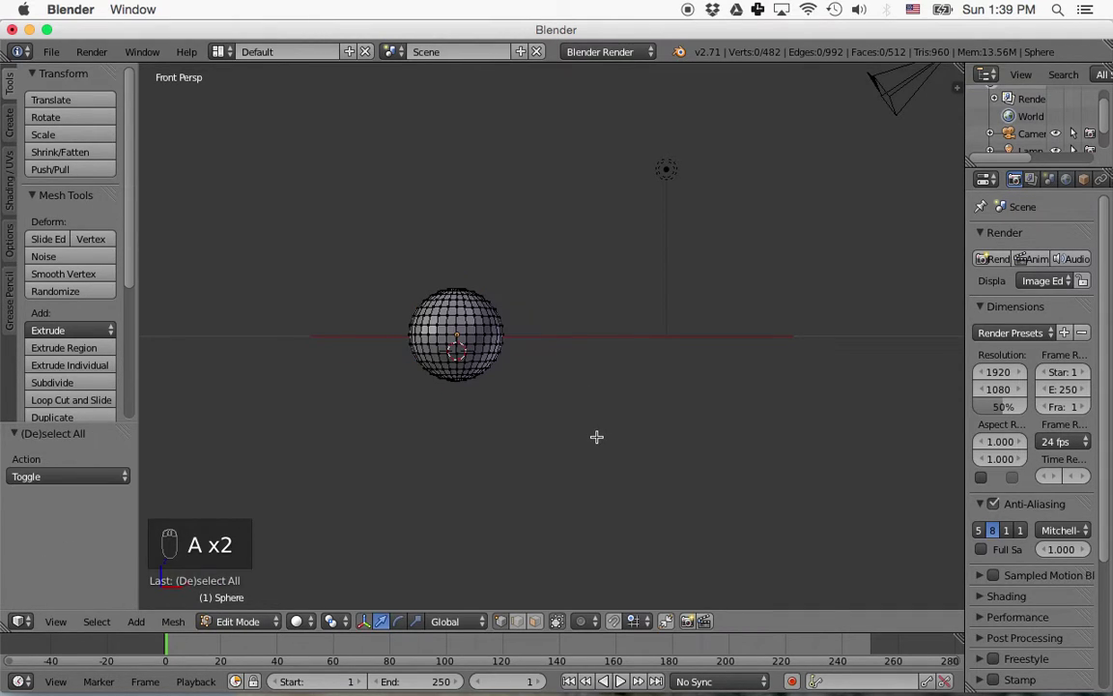
{"action": "key", "text": "z"}
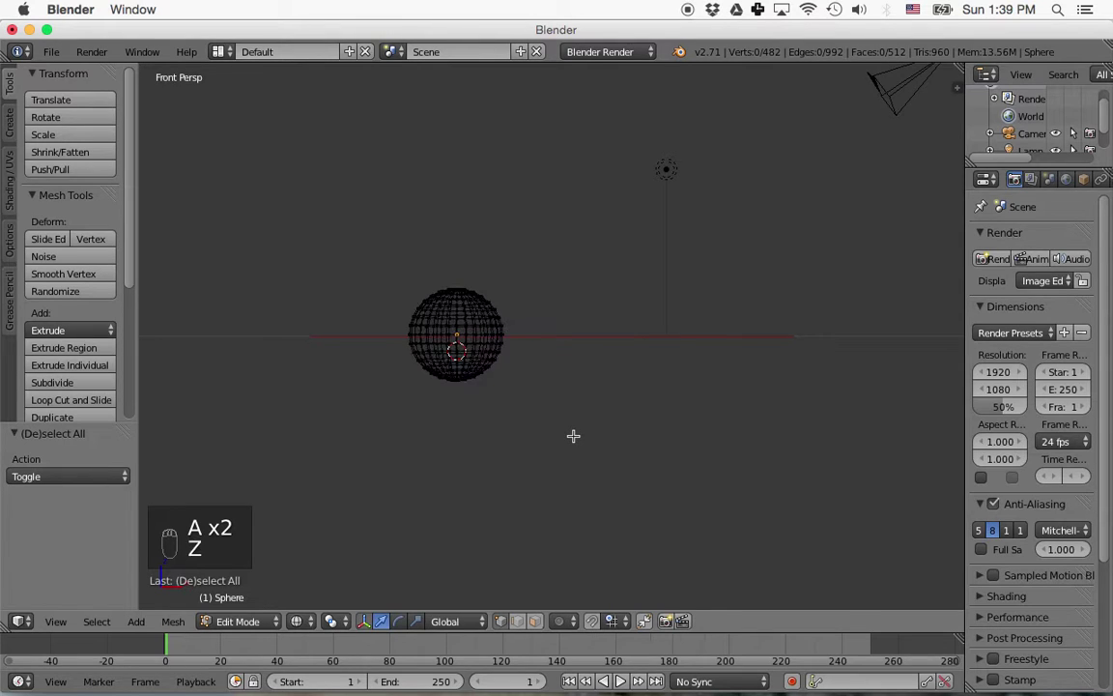
{"action": "scroll", "coordinate": [472, 464], "scroll_direction": "up", "scroll_amount": 4}
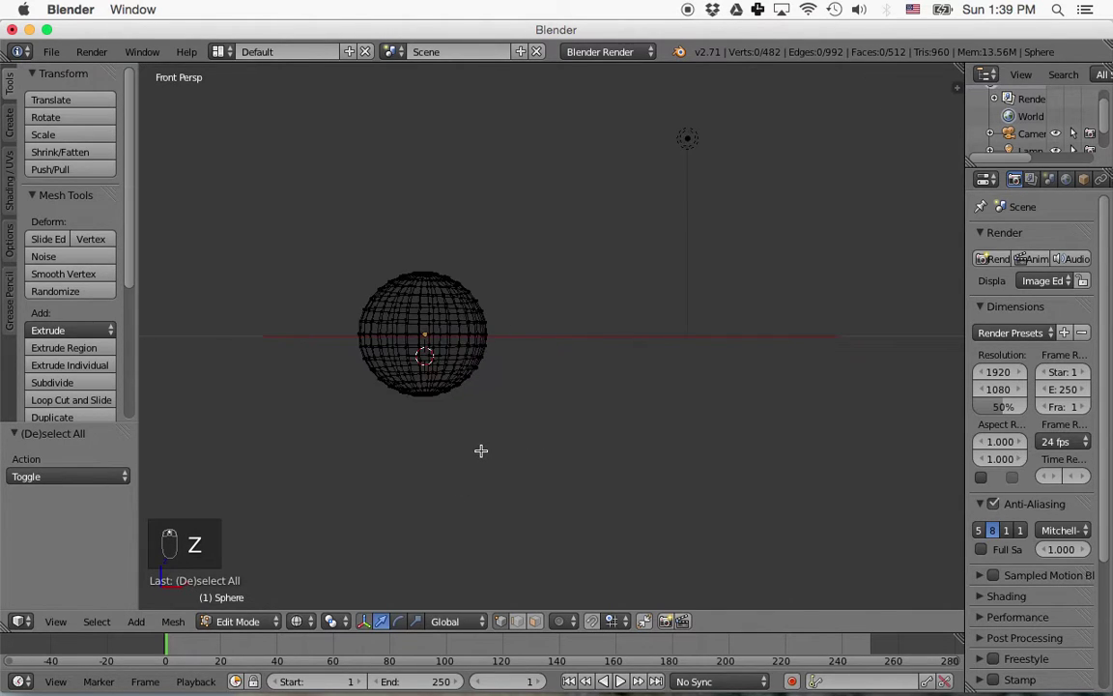
{"action": "middle_click_drag", "start_coordinate": [507, 457], "coordinate": [517, 458], "text": "shift"}
{"action": "key", "text": "KP_1"}
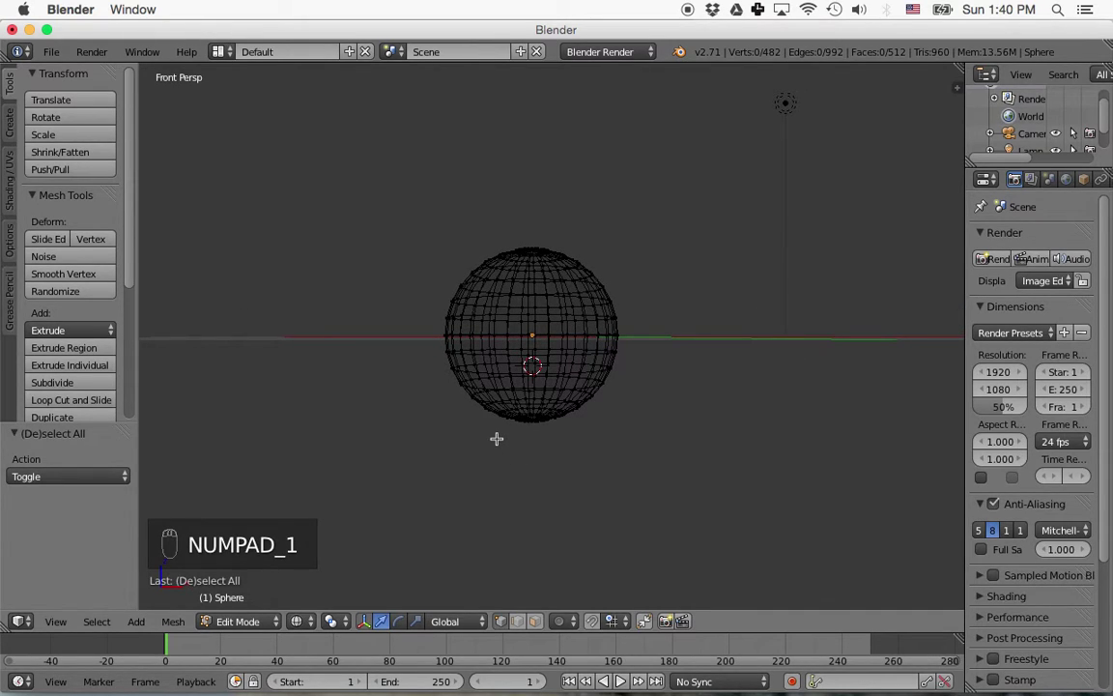
{"action": "key", "text": "KP_5"}
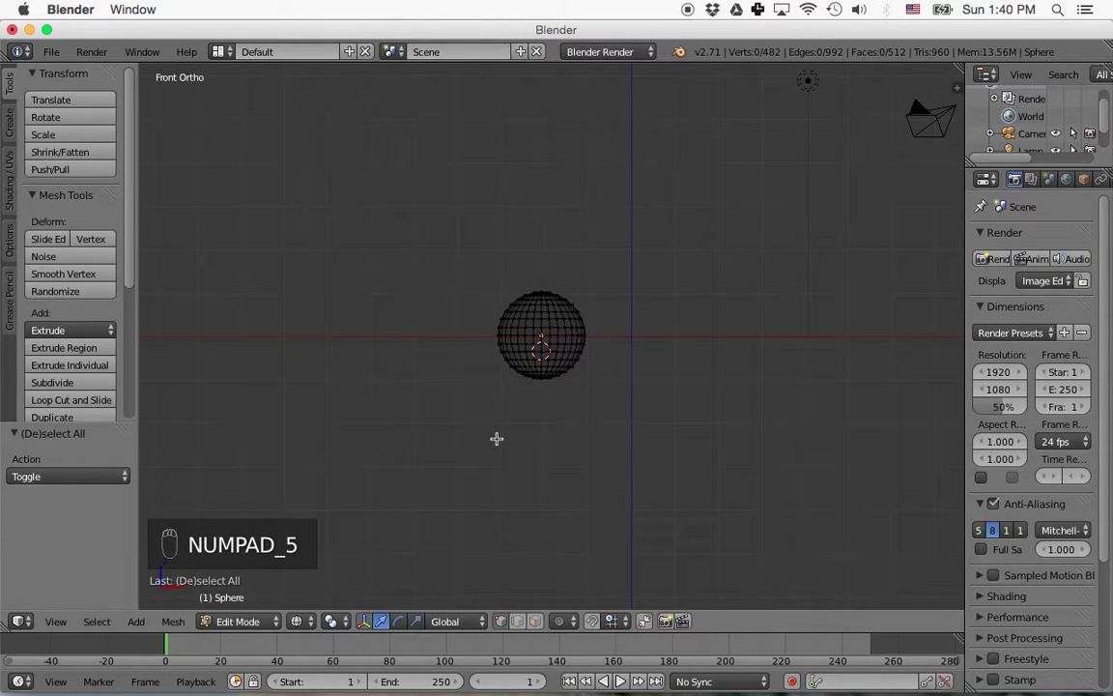
{"action": "scroll", "coordinate": [538, 391], "scroll_direction": "up", "scroll_amount": 5}
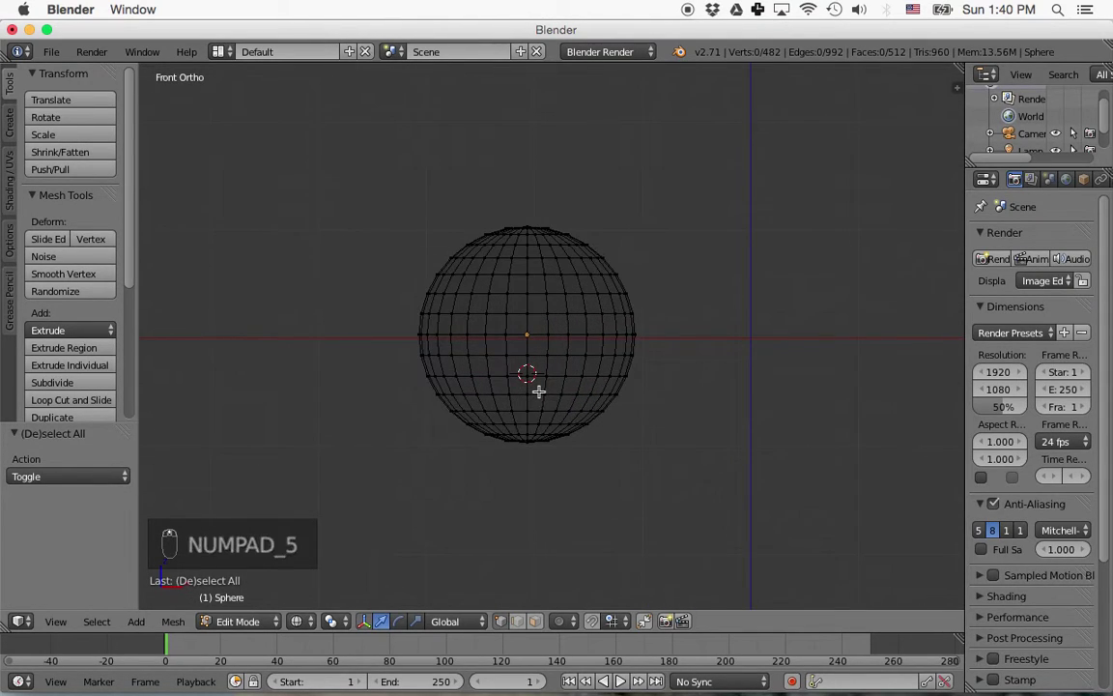
{"action": "scroll", "coordinate": [538, 392], "scroll_direction": "up", "scroll_amount": 3}
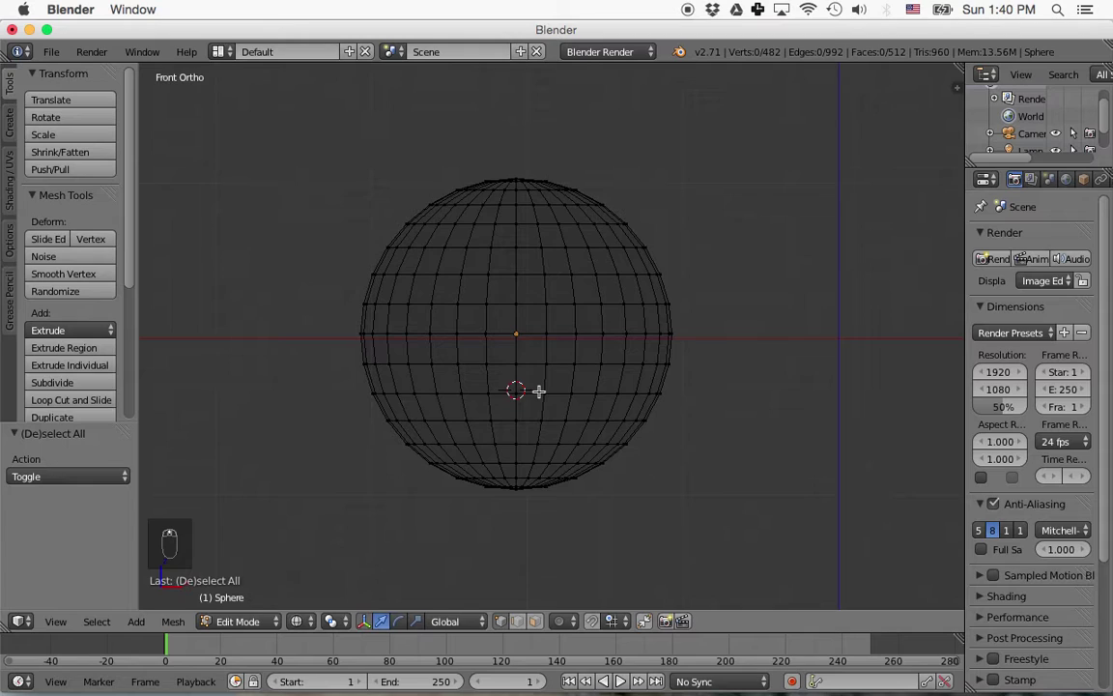
Select the sphere's lower half including the equator and move it down about 3.5 units along Z.
{"action": "key", "text": "b"}
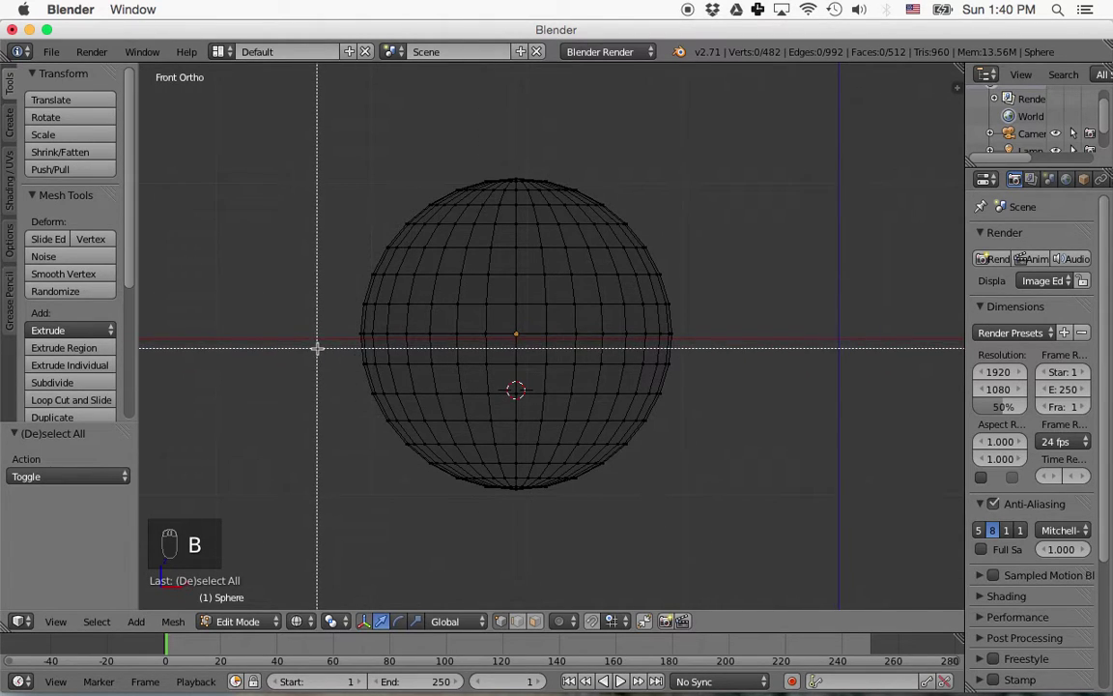
{"action": "left_click_drag", "start_coordinate": [324, 318], "coordinate": [745, 503]}
{"action": "scroll", "coordinate": [698, 504], "scroll_direction": "down", "scroll_amount": 5}
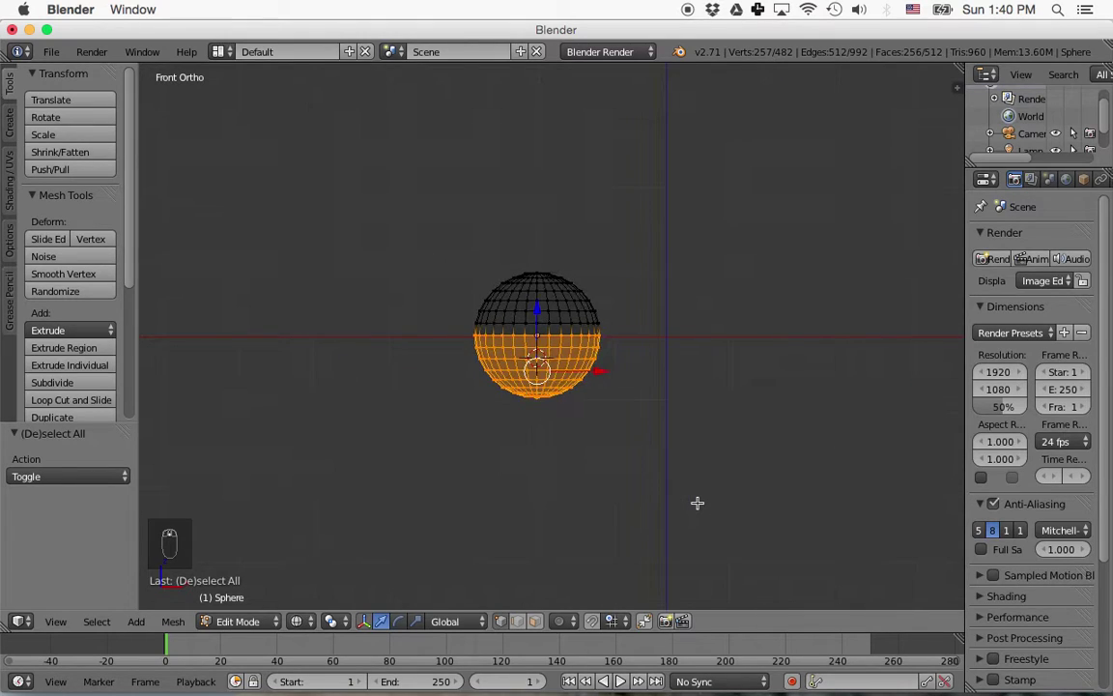
{"action": "left_click_drag", "start_coordinate": [538, 310], "coordinate": [558, 527]}
{"action": "scroll", "coordinate": [634, 489], "scroll_direction": "down", "scroll_amount": 3}
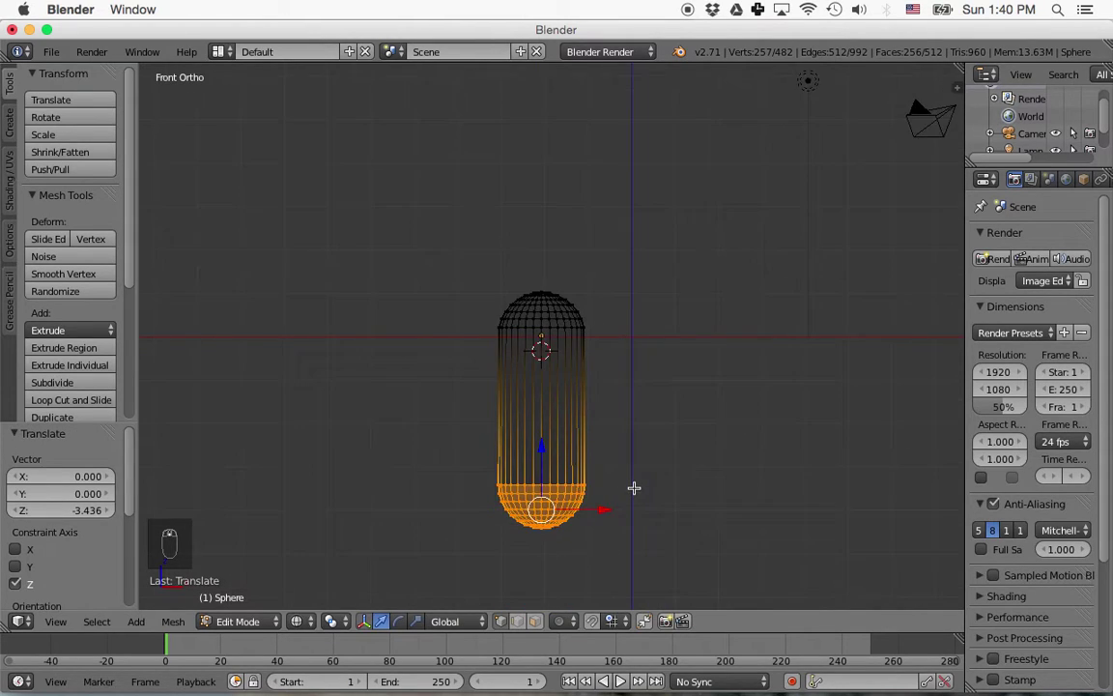
{"action": "scroll", "coordinate": [549, 436], "scroll_direction": "up", "scroll_amount": 1}
{"action": "left_click_drag", "start_coordinate": [544, 443], "coordinate": [544, 449]}
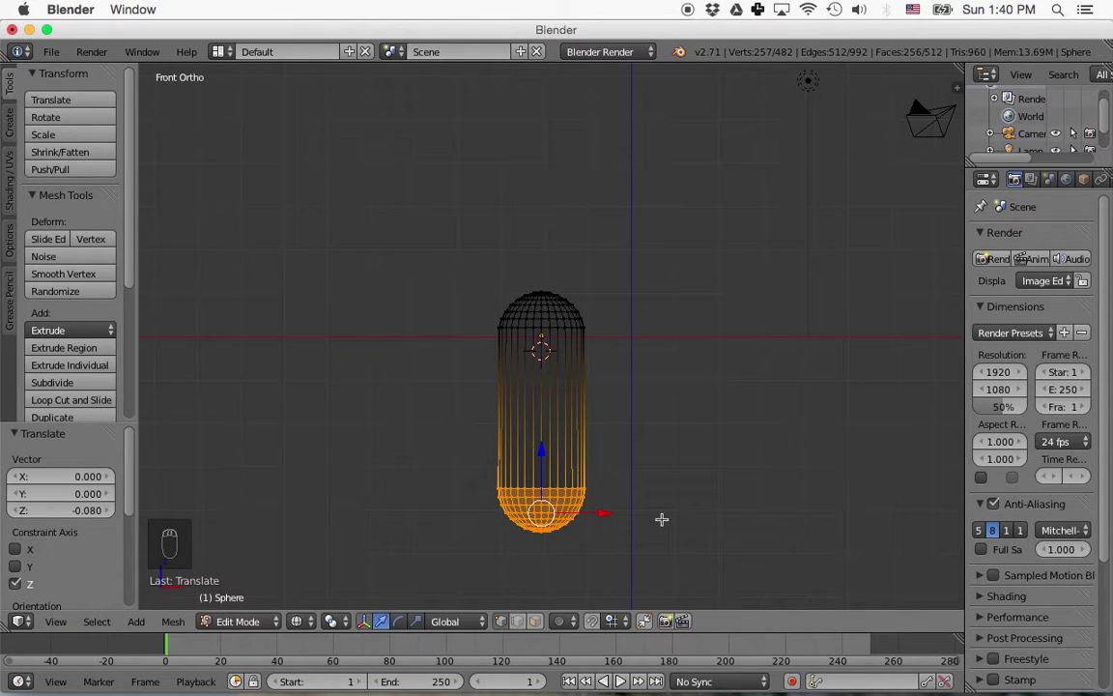
Scale the selected lower half up to about 1.42 and lower it another 1.16 units or so along Z.
{"action": "key", "text": "s"}
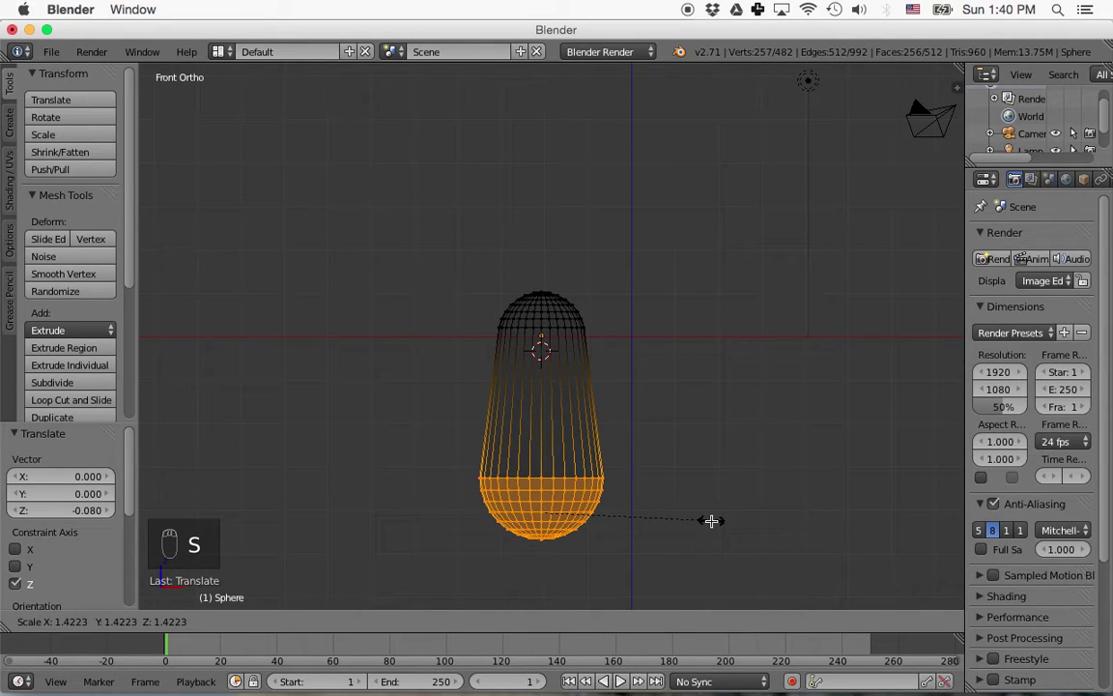
{"action": "left_click", "coordinate": [711, 521]}
{"action": "left_click_drag", "start_coordinate": [542, 449], "coordinate": [559, 502]}
{"action": "scroll", "coordinate": [625, 492], "scroll_direction": "down", "scroll_amount": 1}
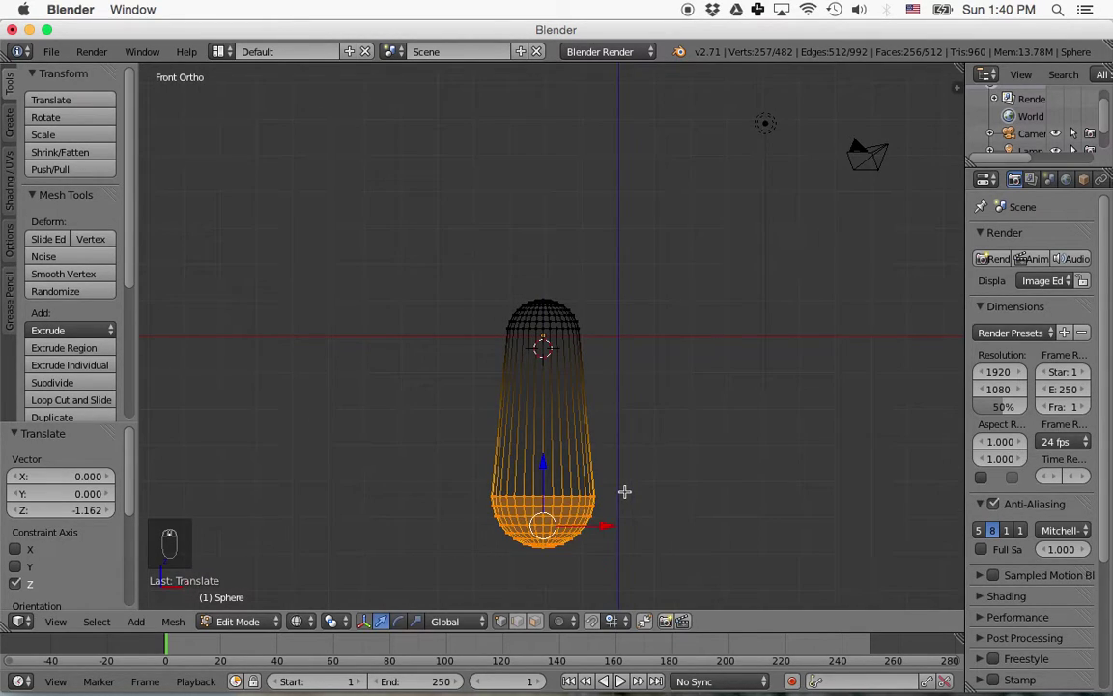
Lower only the fourth edge loop above the bulb's bottom tip about 0.07 units along Z and scale it to about 0.79.
{"action": "middle_click_drag", "start_coordinate": [625, 491], "coordinate": [601, 419], "text": "shift"}
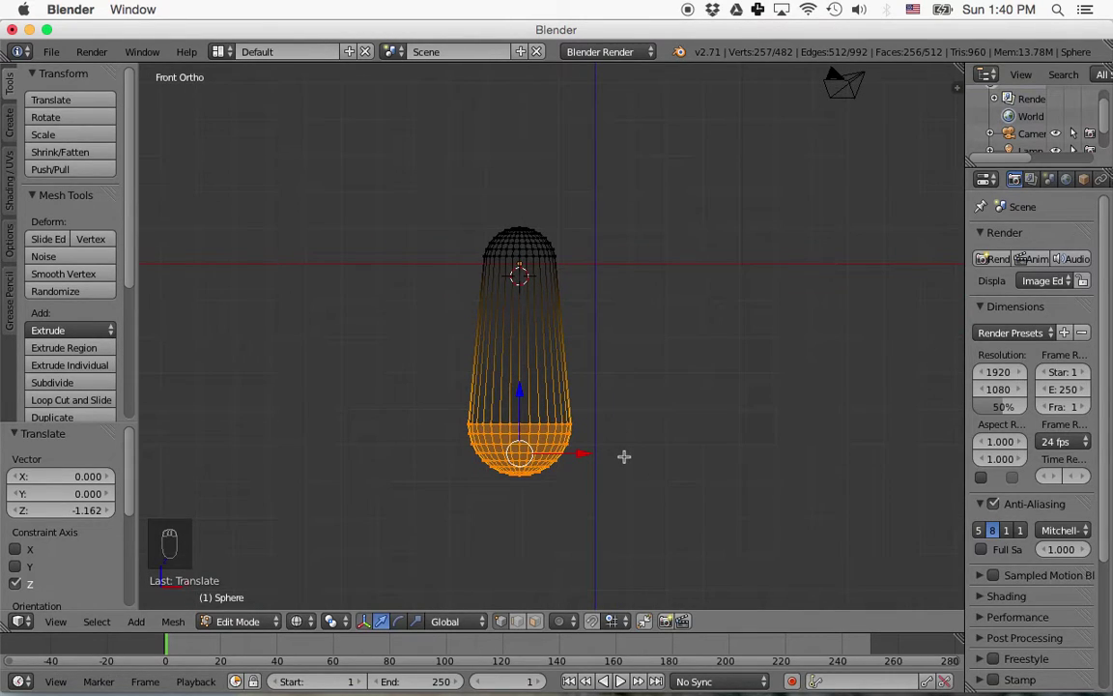
{"action": "scroll", "coordinate": [625, 456], "scroll_direction": "up", "scroll_amount": 3}
{"action": "middle_click_drag", "start_coordinate": [636, 457], "coordinate": [658, 379], "text": "shift"}
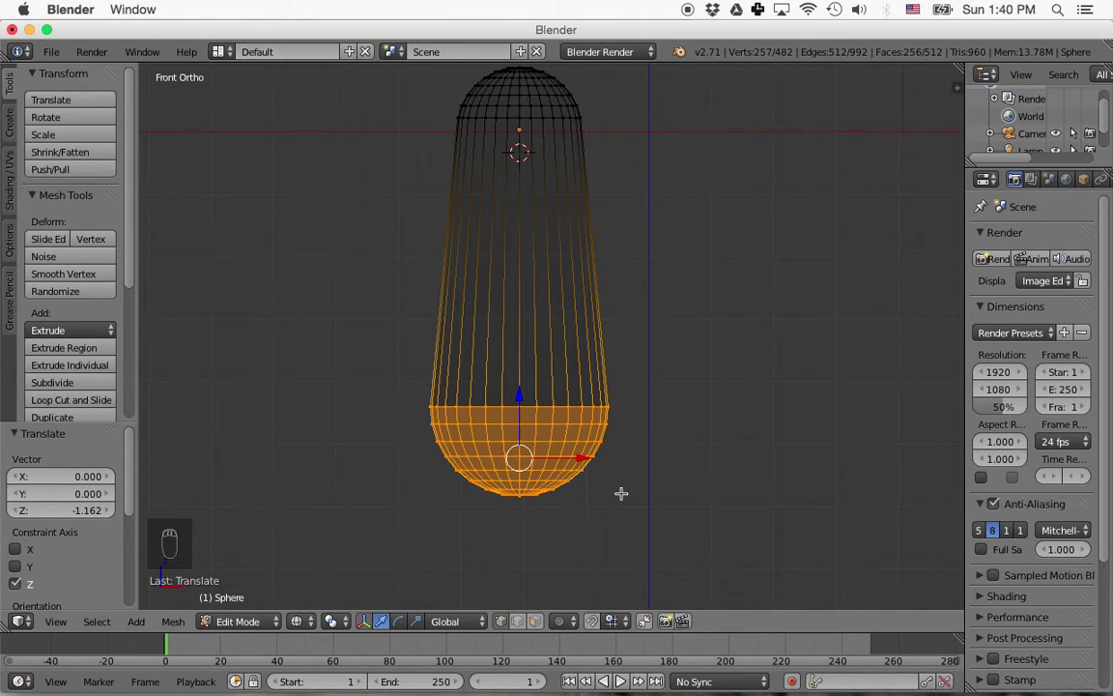
{"action": "key", "text": "a"}
{"action": "scroll", "coordinate": [612, 496], "scroll_direction": "up", "scroll_amount": 1}
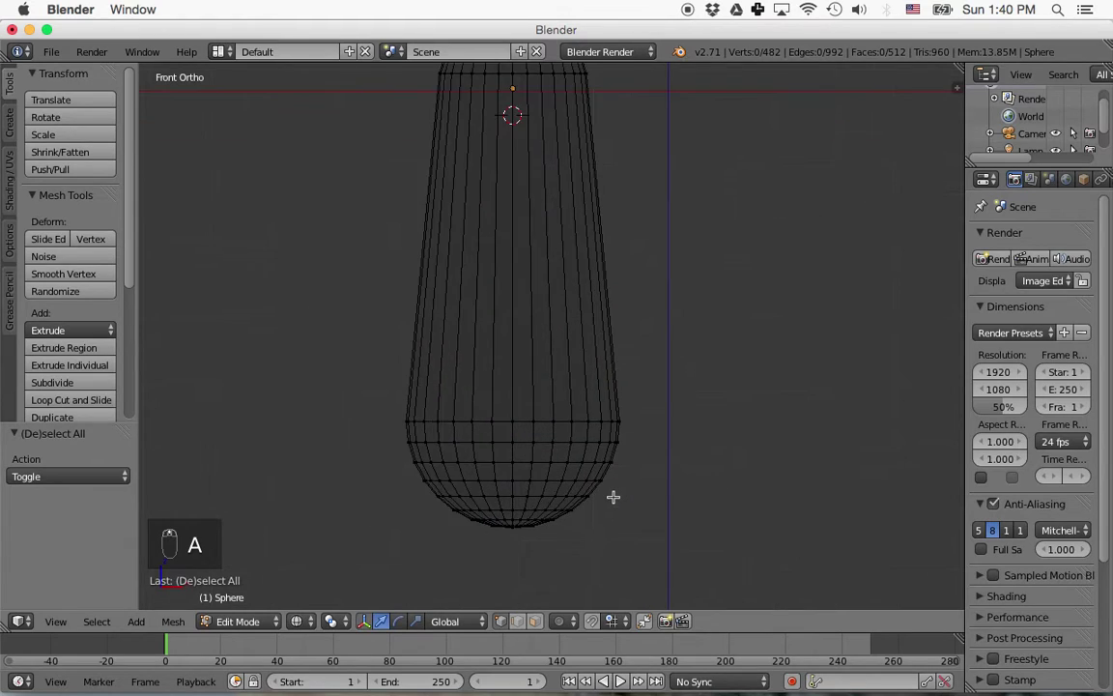
{"action": "scroll", "coordinate": [613, 497], "scroll_direction": "up", "scroll_amount": 1}
{"action": "scroll", "coordinate": [676, 474], "scroll_direction": "up", "scroll_amount": 1}
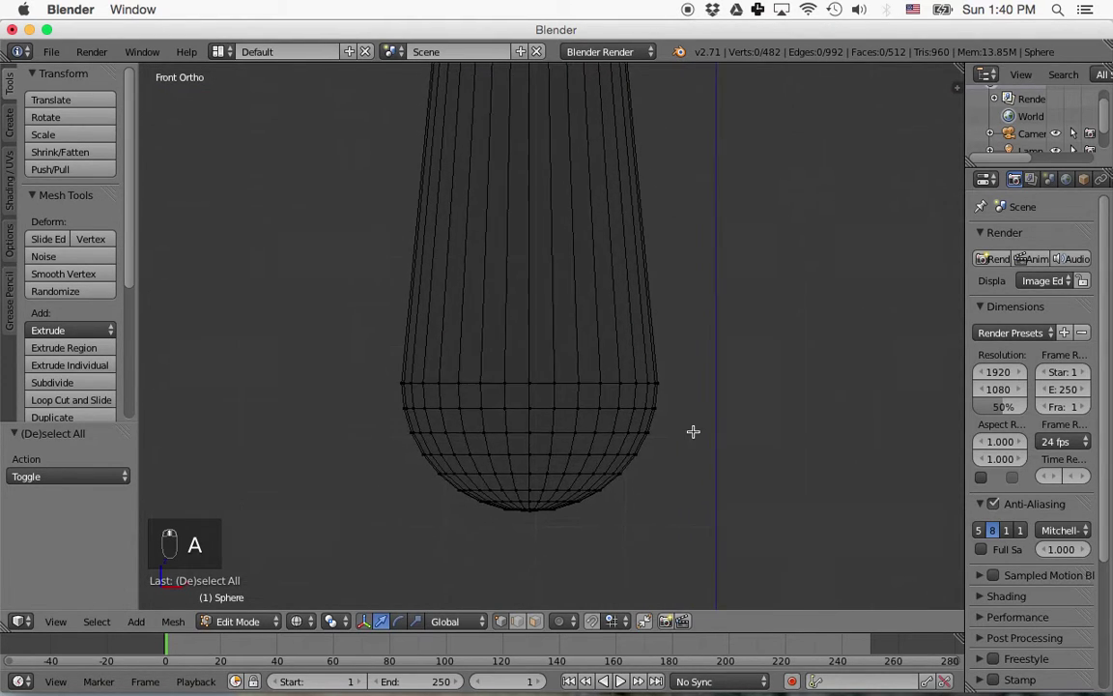
{"action": "scroll", "coordinate": [692, 416], "scroll_direction": "up", "scroll_amount": 1}
{"action": "scroll", "coordinate": [678, 452], "scroll_direction": "up", "scroll_amount": 1}
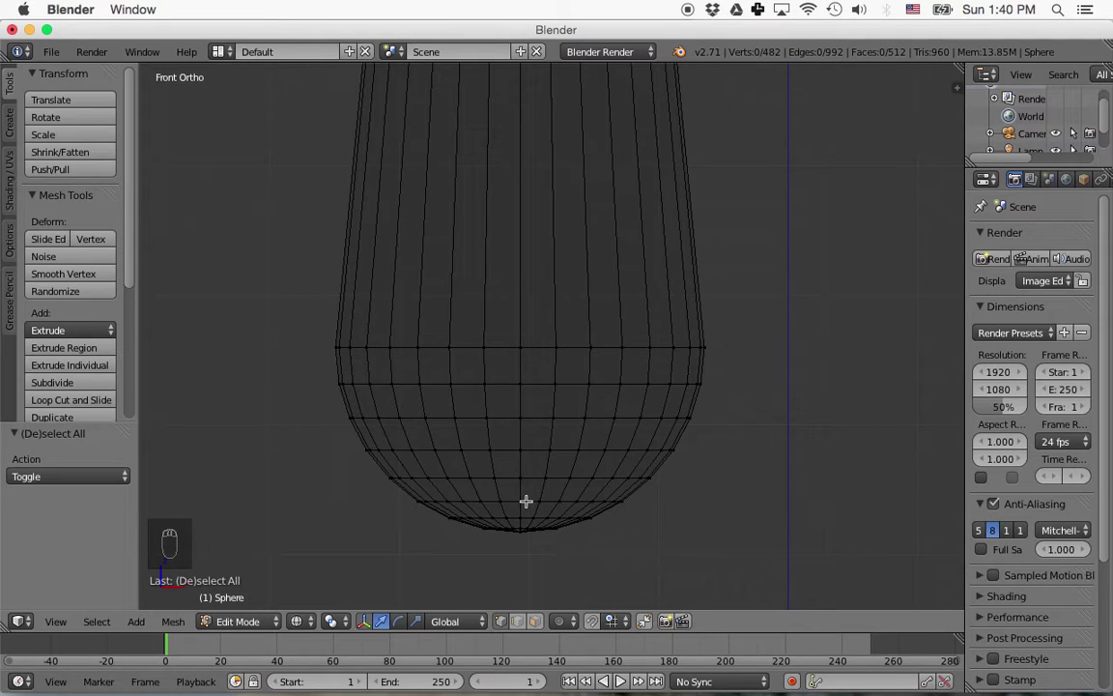
{"action": "right_click", "coordinate": [439, 479], "text": "alt"}
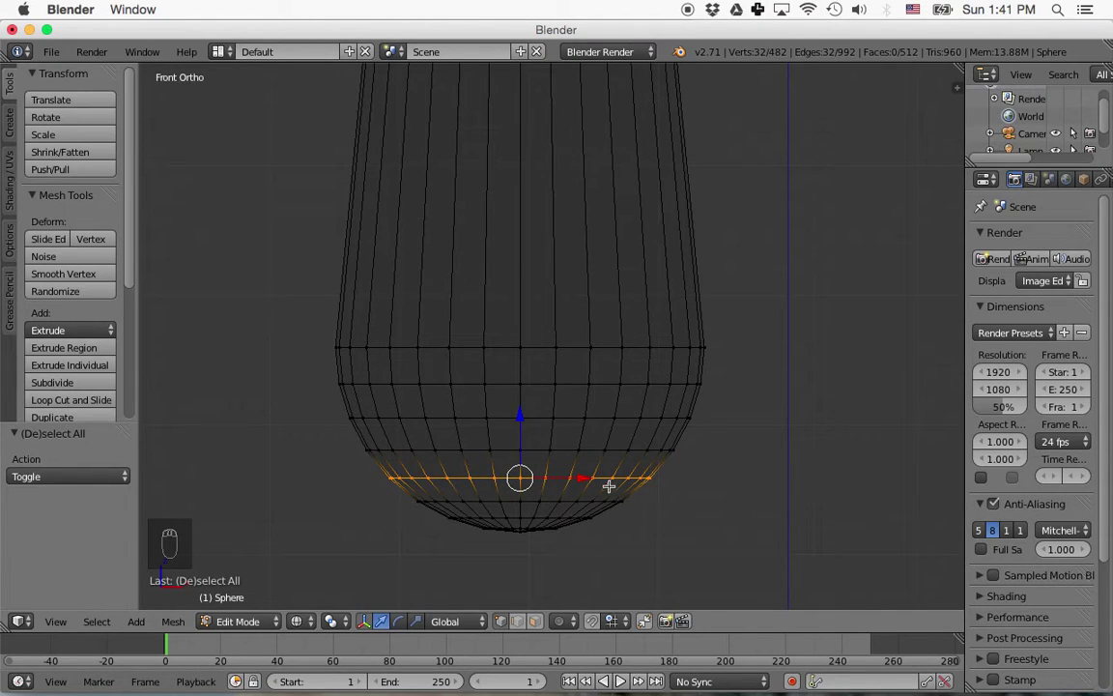
{"action": "key", "text": "g"}
{"action": "key", "text": "z"}
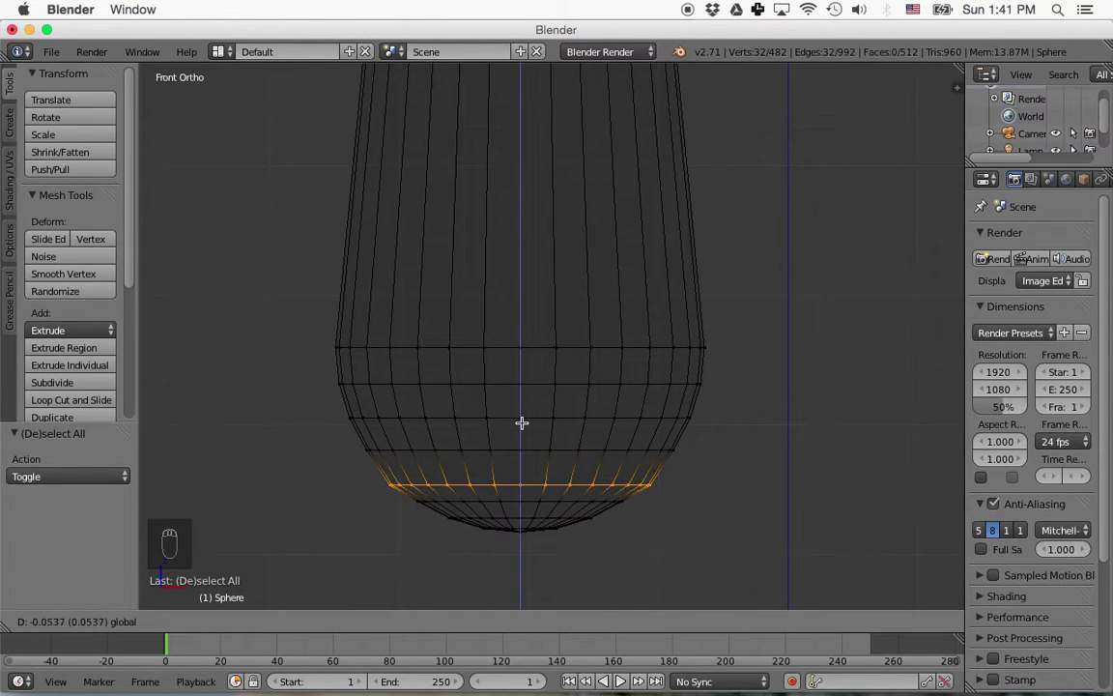
{"action": "left_click", "coordinate": [522, 425]}
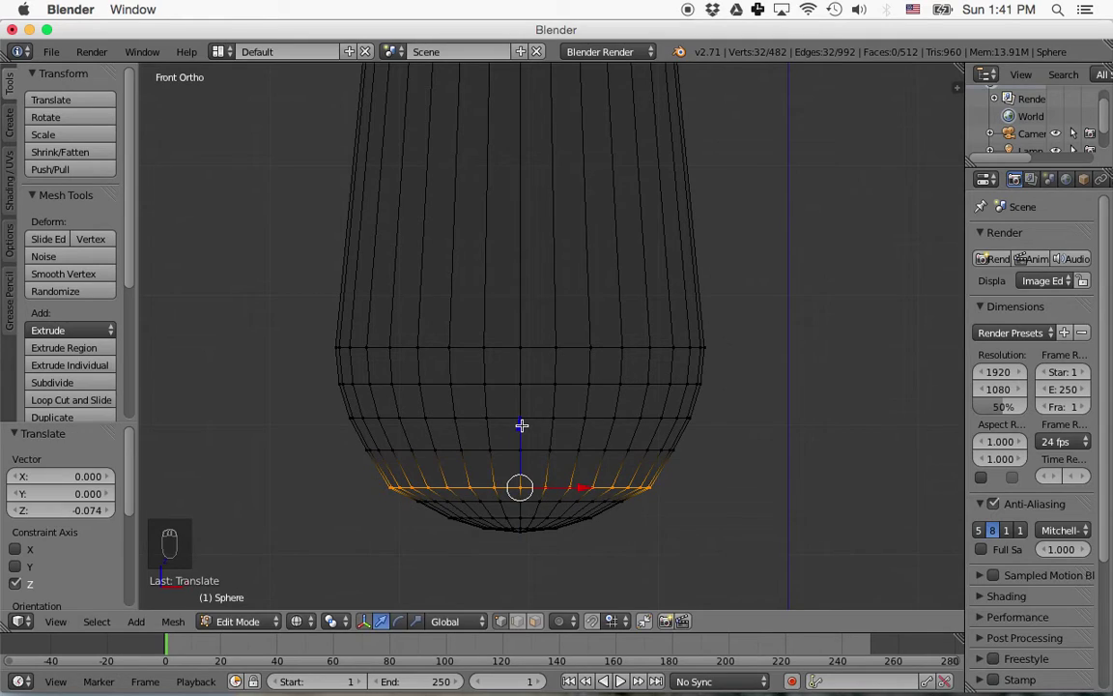
{"action": "key", "text": "s"}
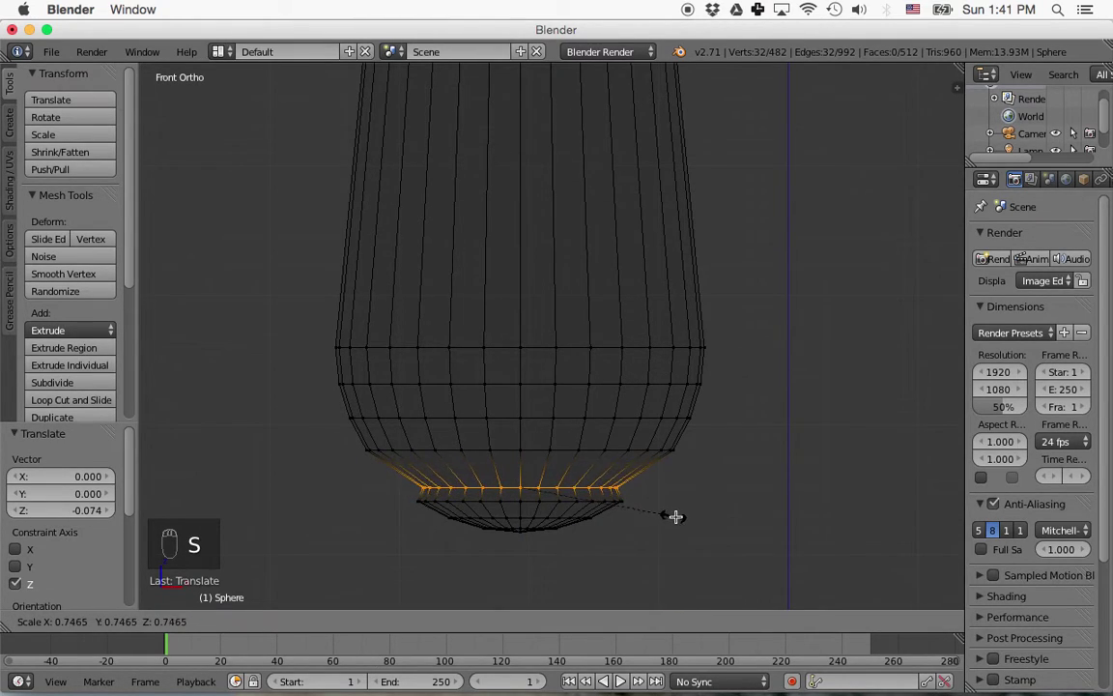
{"action": "left_click", "coordinate": [682, 517]}
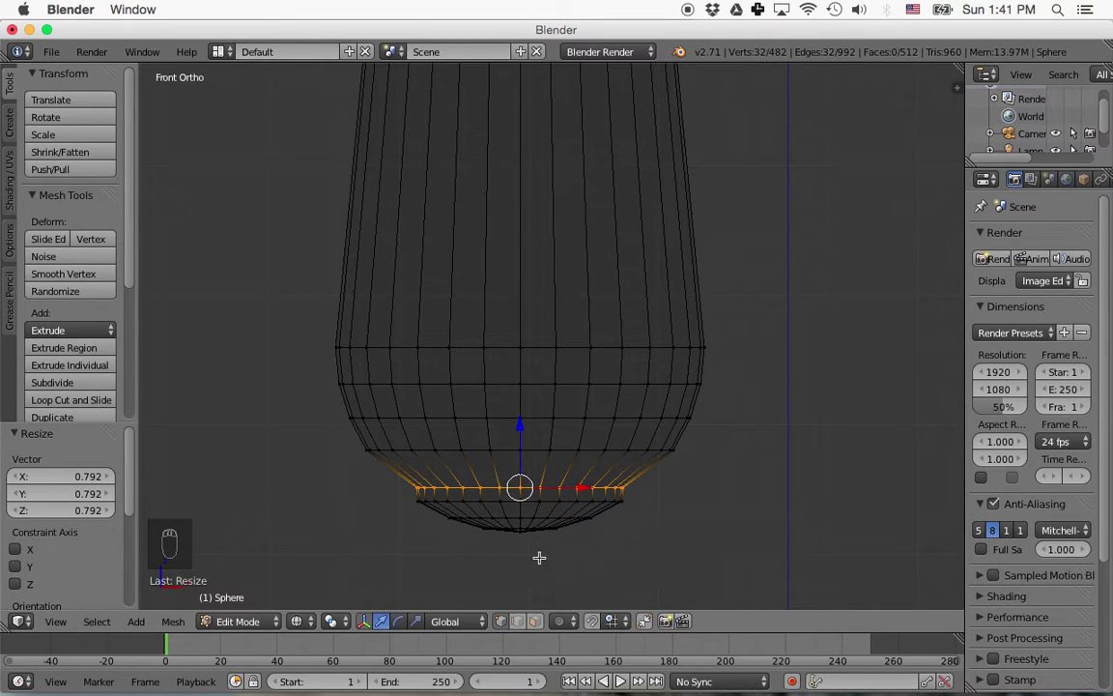
Scale the third edge loop above the bulb's bottom tip to about 0.5.
{"action": "right_click", "coordinate": [471, 500], "text": "alt"}
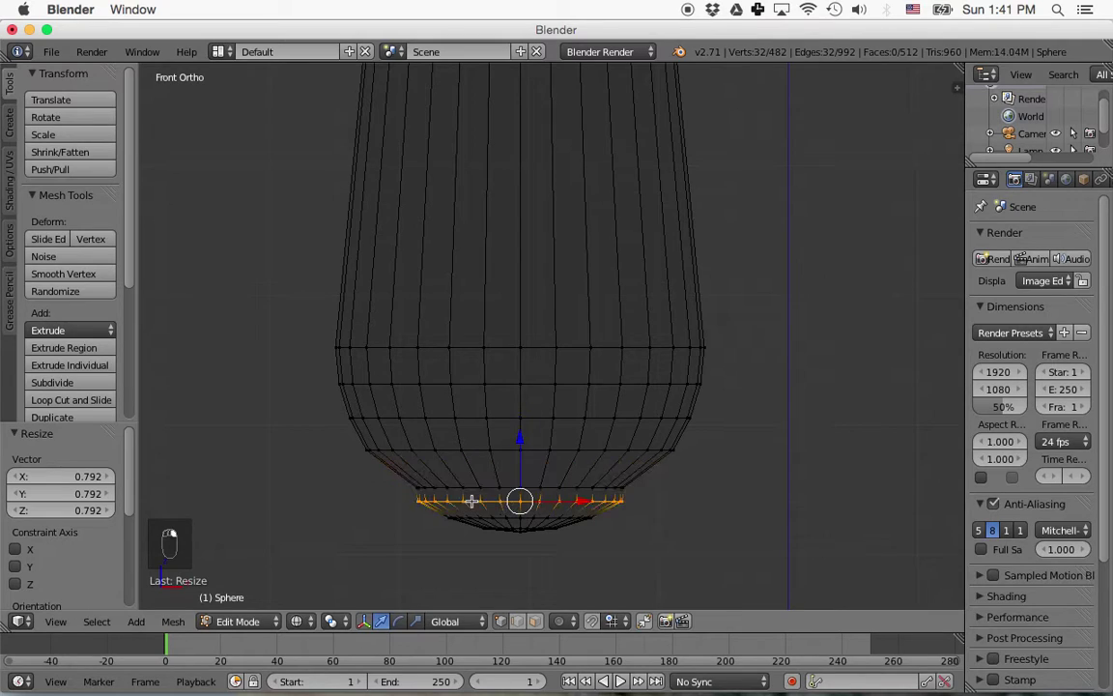
{"action": "key", "text": "s"}
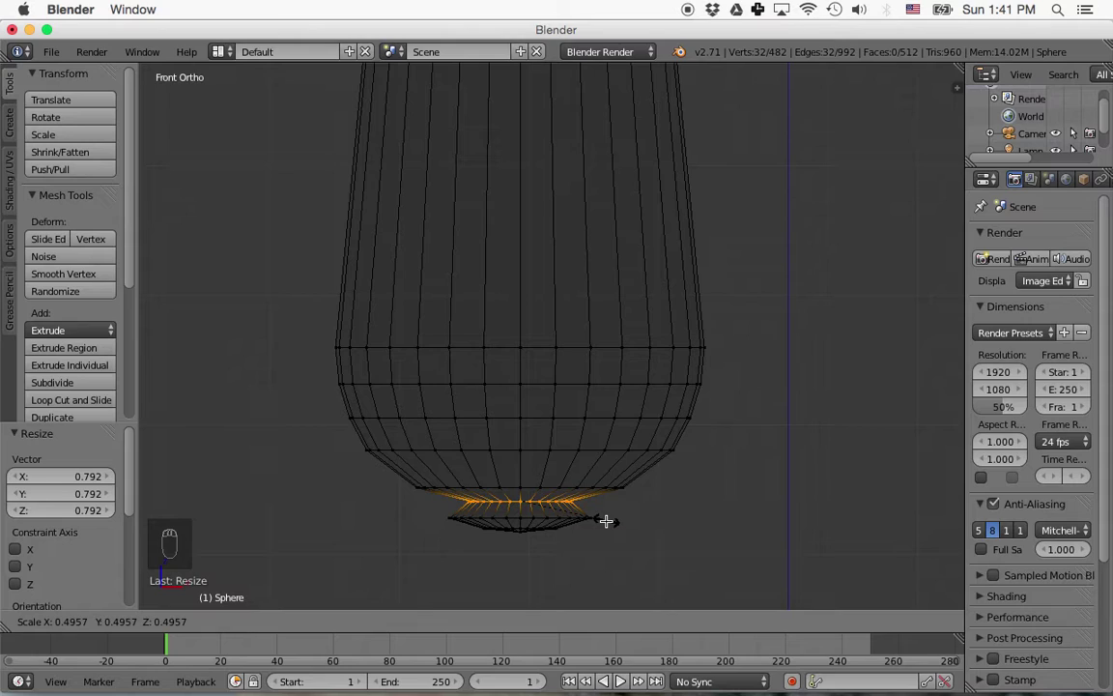
{"action": "left_click", "coordinate": [606, 521]}
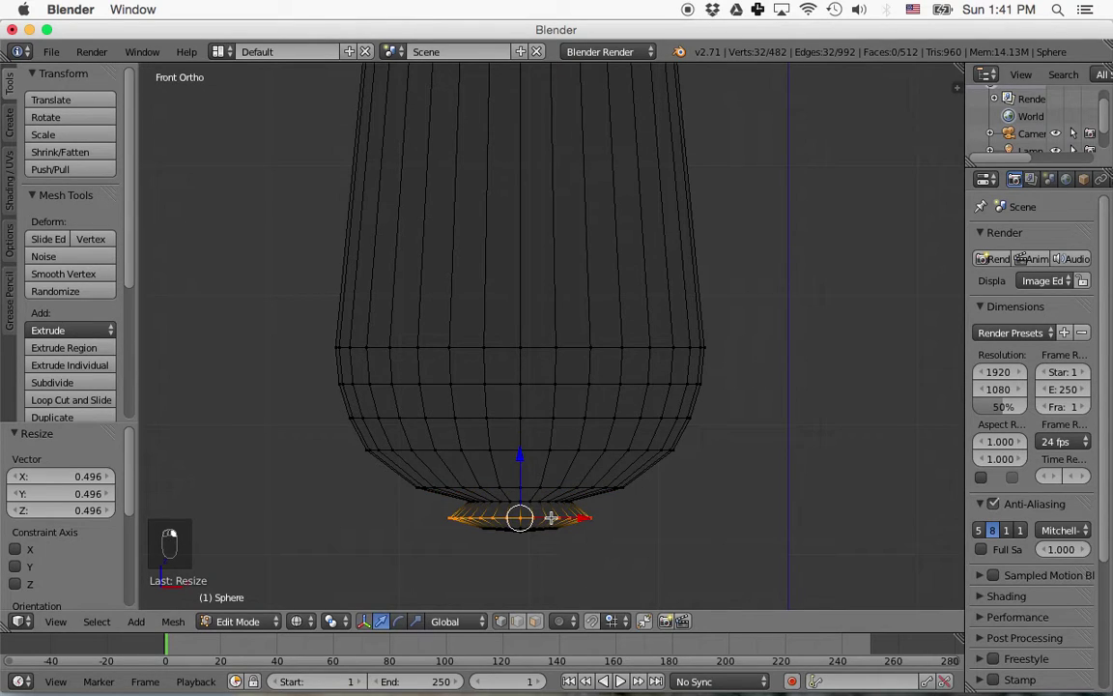
Scale the second edge loop above the bulb's bottom tip to about 0.44.
{"action": "key", "text": "s"}
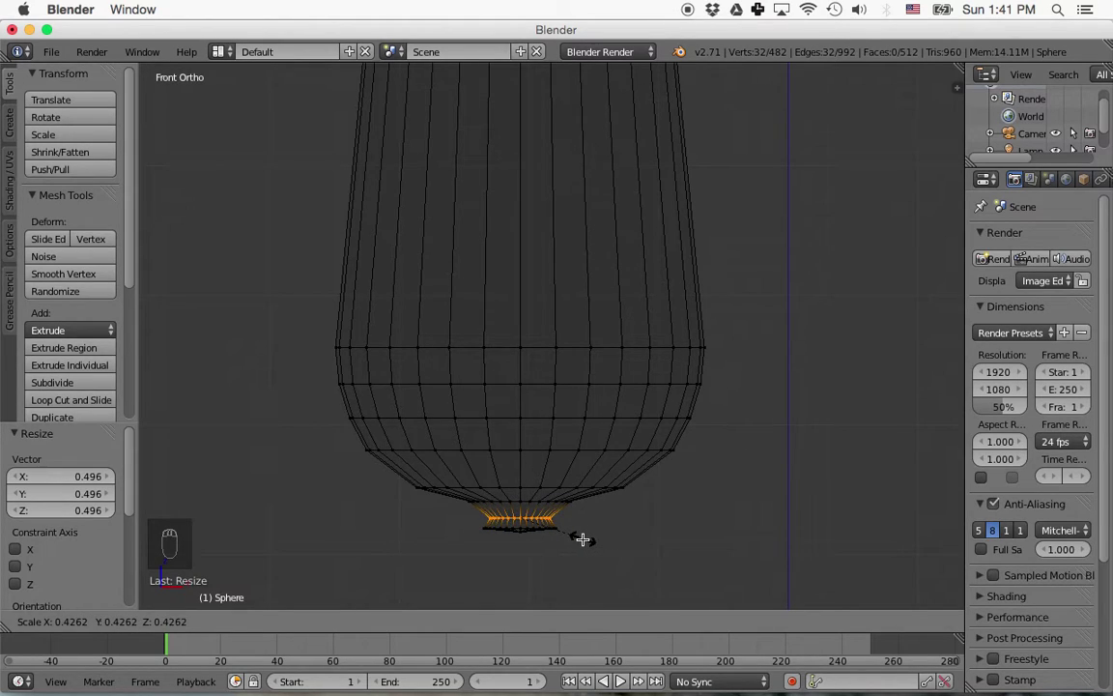
{"action": "left_click", "coordinate": [585, 538]}
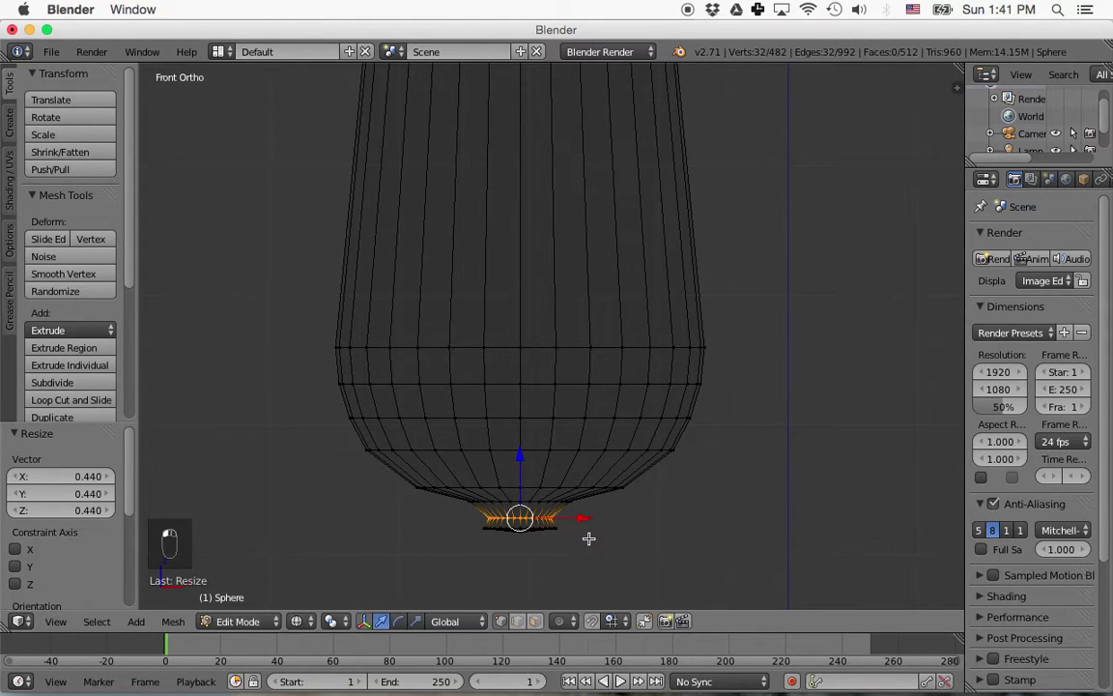
Raise the edge loop nearest the bulb's bottom tip about 0.03 units along Z, scale it to about 0.51, and clear the selection.
{"action": "scroll", "coordinate": [586, 564], "scroll_direction": "up", "scroll_amount": 2}
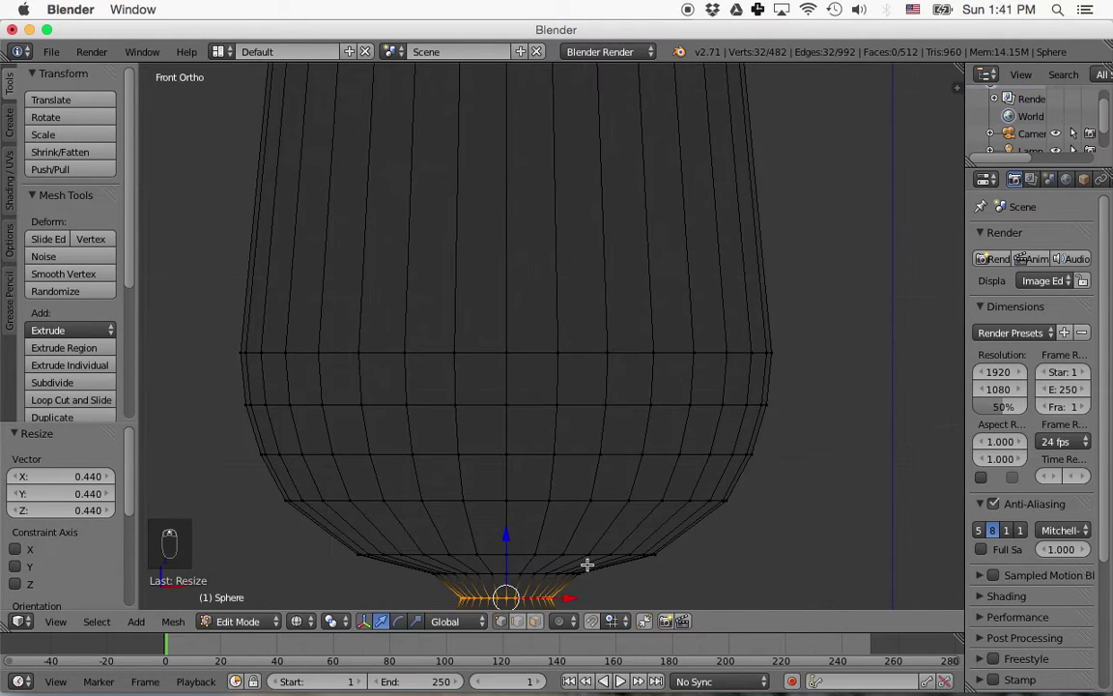
{"action": "middle_click_drag", "start_coordinate": [740, 556], "coordinate": [744, 394], "text": "shift"}
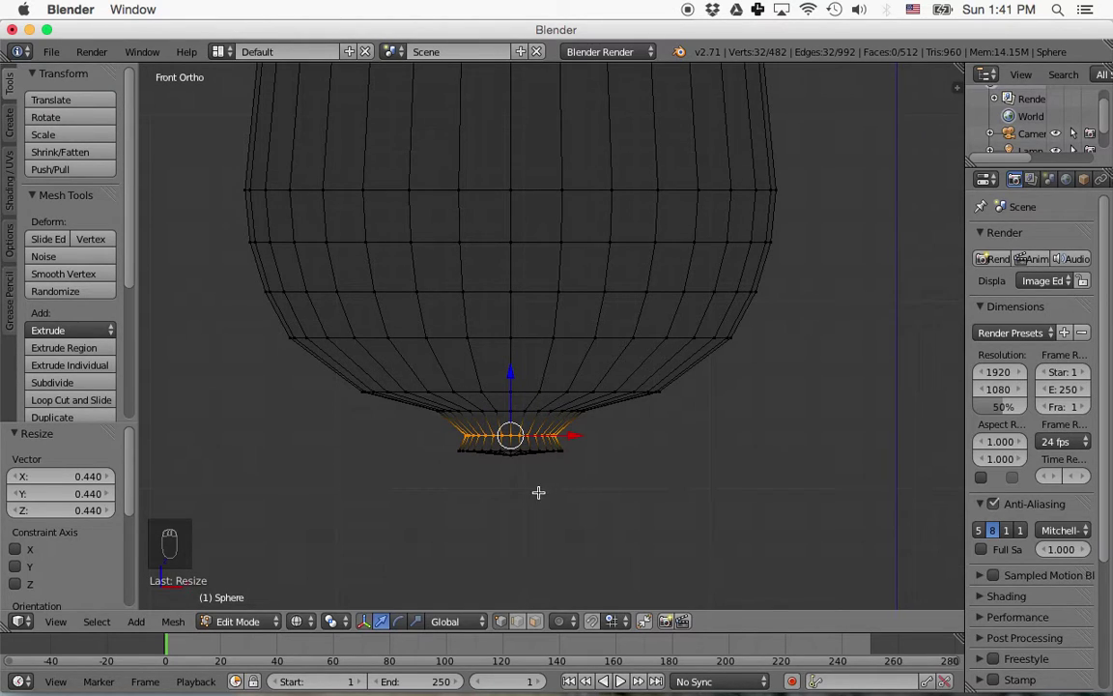
{"action": "right_click", "coordinate": [529, 449], "text": "alt"}
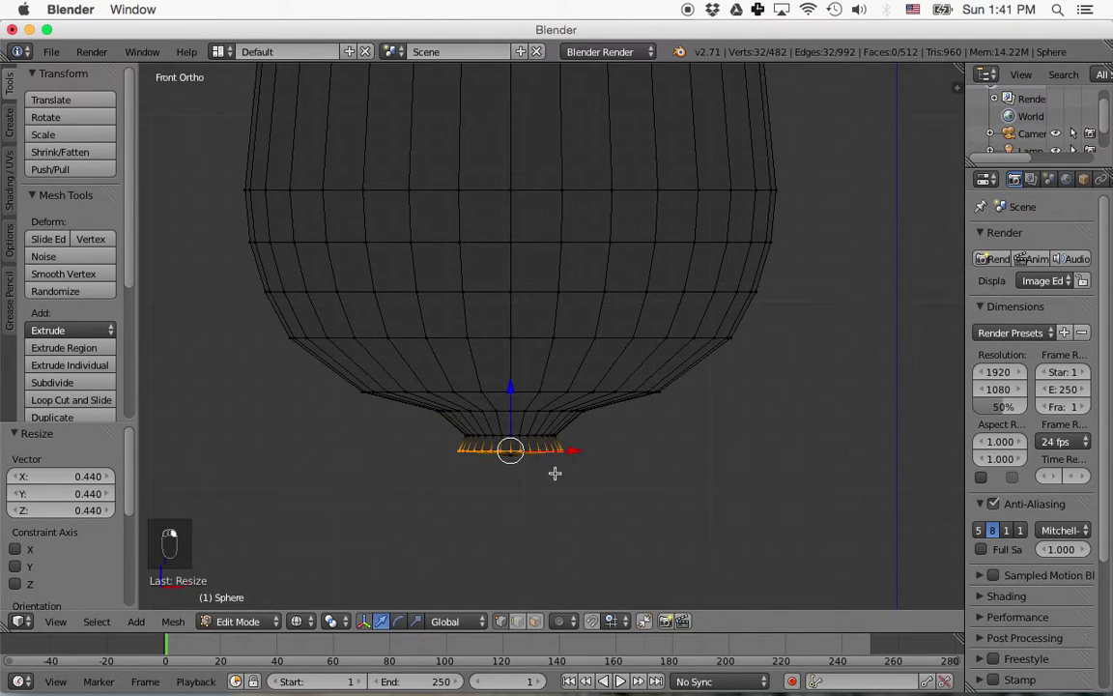
{"action": "left_click_drag", "start_coordinate": [511, 387], "coordinate": [511, 389]}
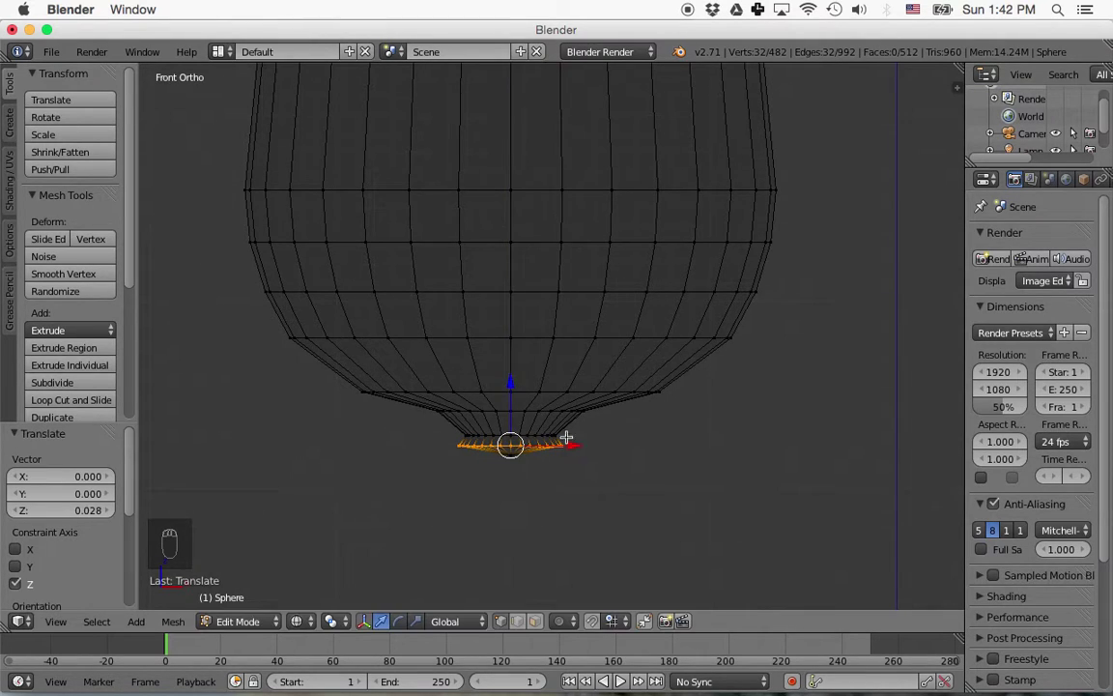
{"action": "key", "text": "s"}
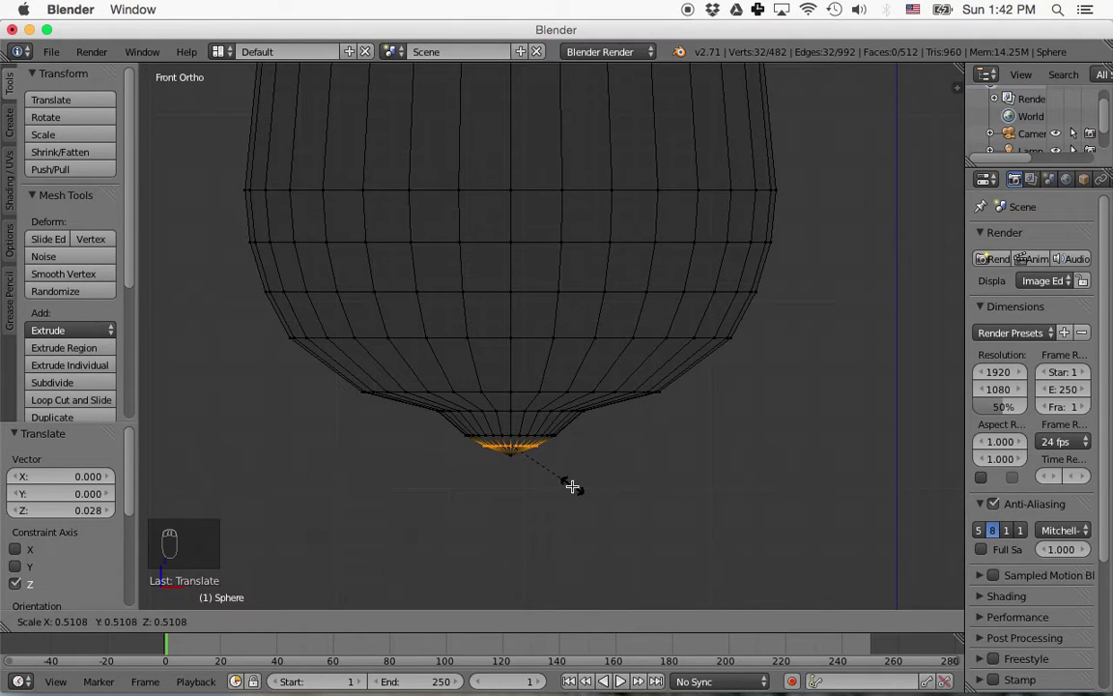
{"action": "left_click", "coordinate": [572, 487]}
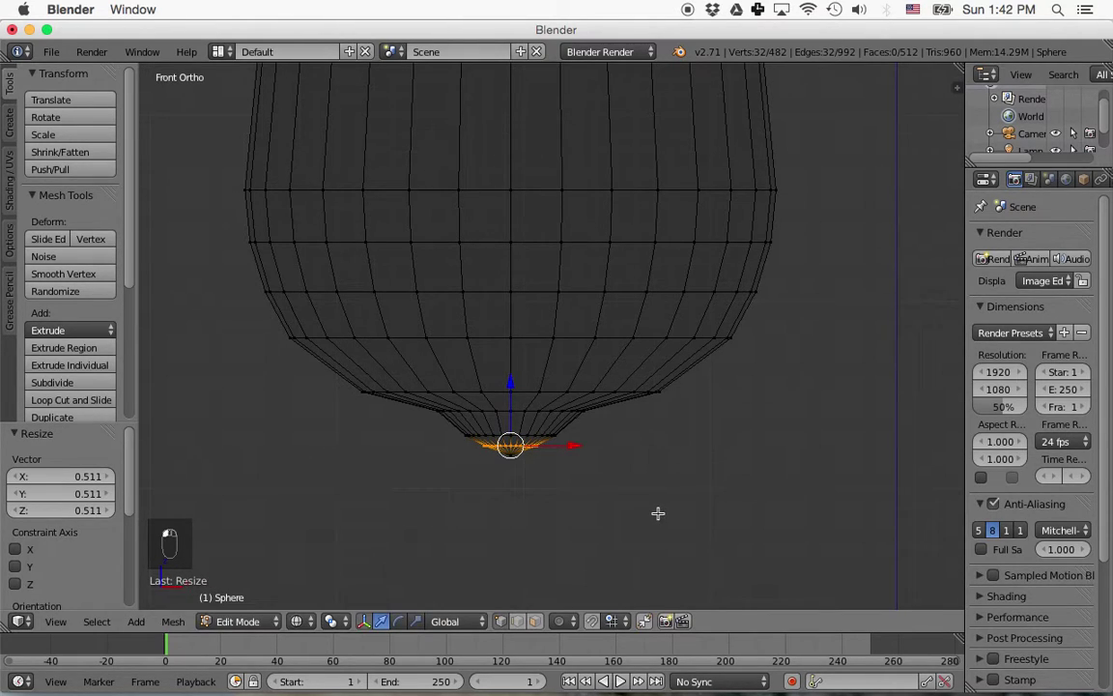
{"action": "key", "text": "a"}
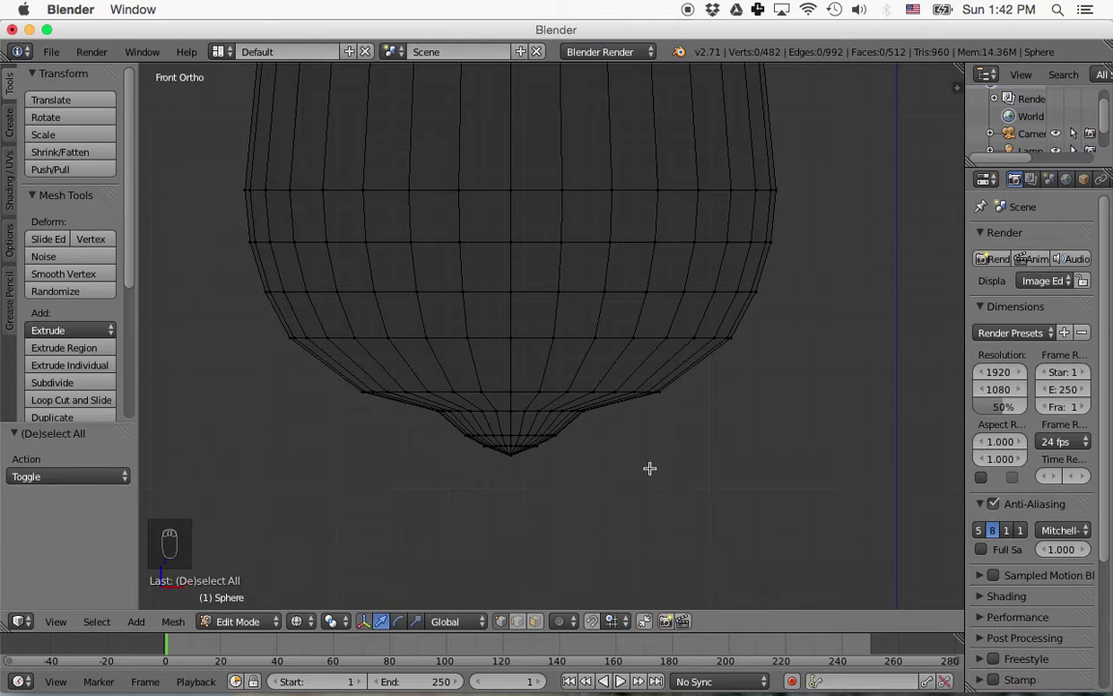
Return to Object Mode and give the bulb a Solidify modifier with a thickness of 0.05.
{"action": "scroll", "coordinate": [649, 469], "scroll_direction": "down", "scroll_amount": 5}
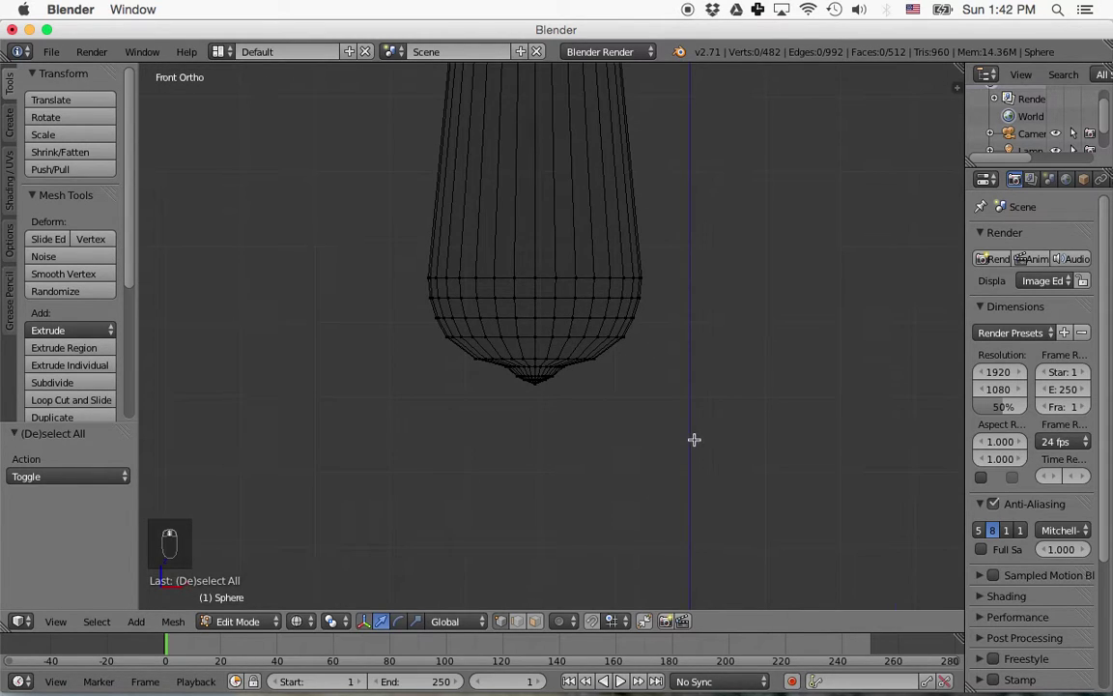
{"action": "scroll", "coordinate": [694, 440], "scroll_direction": "up", "scroll_amount": 5}
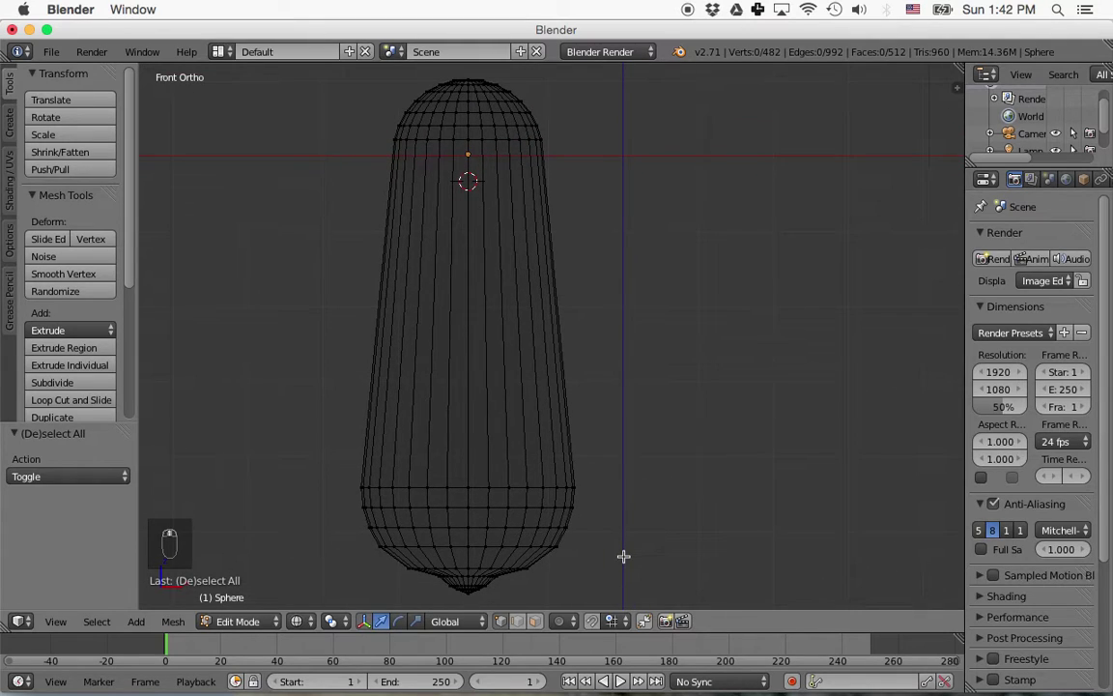
{"action": "scroll", "coordinate": [623, 555], "scroll_direction": "down", "scroll_amount": 1}
{"action": "scroll", "coordinate": [623, 556], "scroll_direction": "down", "scroll_amount": 1}
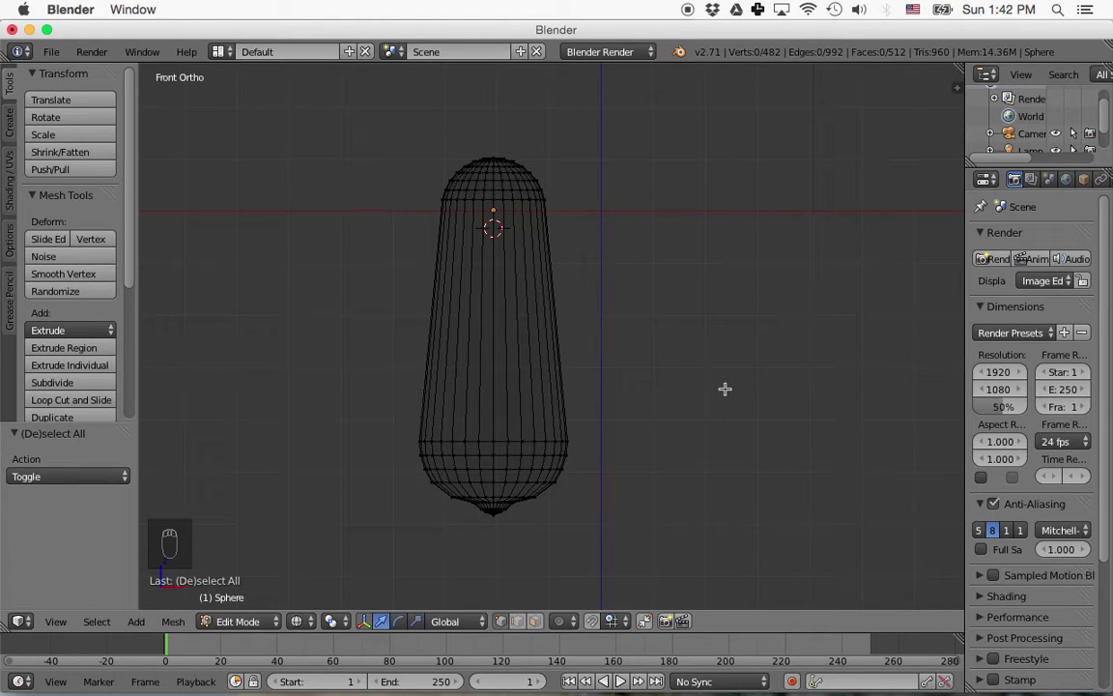
{"action": "key", "text": "Tab"}
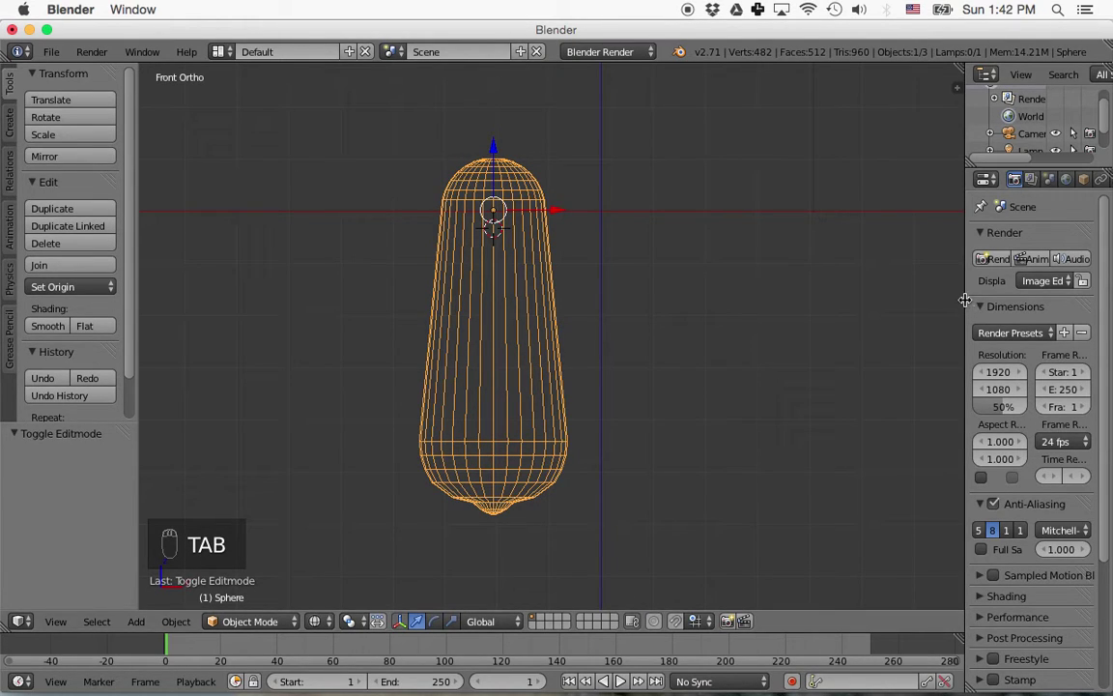
{"action": "left_click_drag", "start_coordinate": [965, 306], "coordinate": [891, 305]}
{"action": "left_click", "coordinate": [1043, 181]}
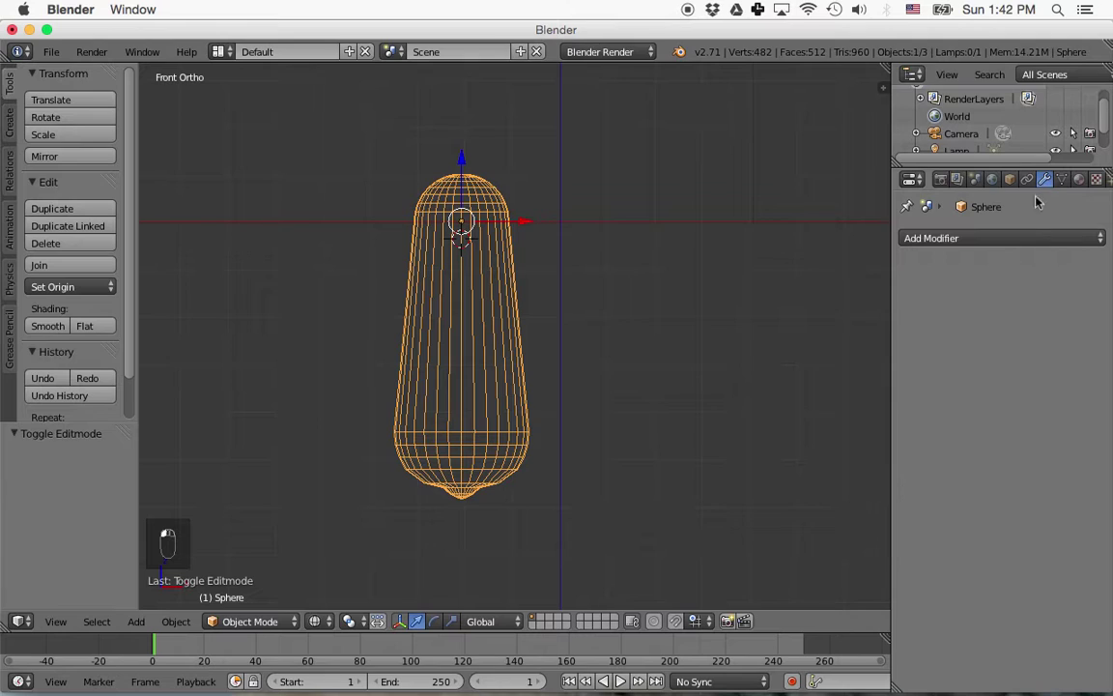
{"action": "left_click", "coordinate": [981, 238]}
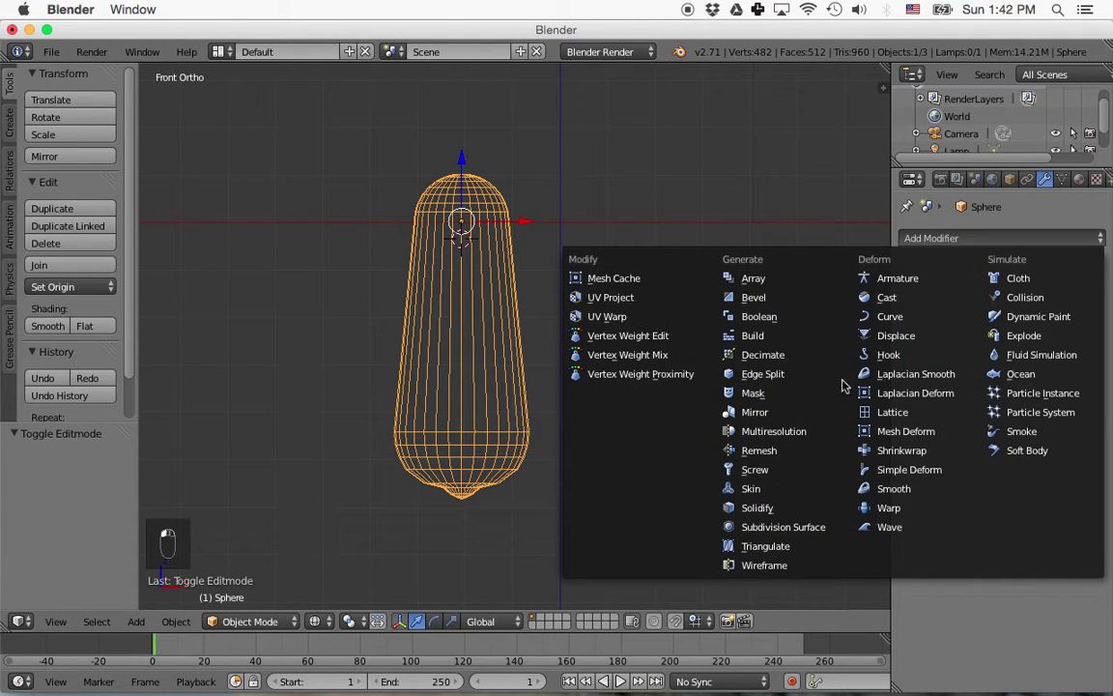
{"action": "left_click", "coordinate": [766, 507]}
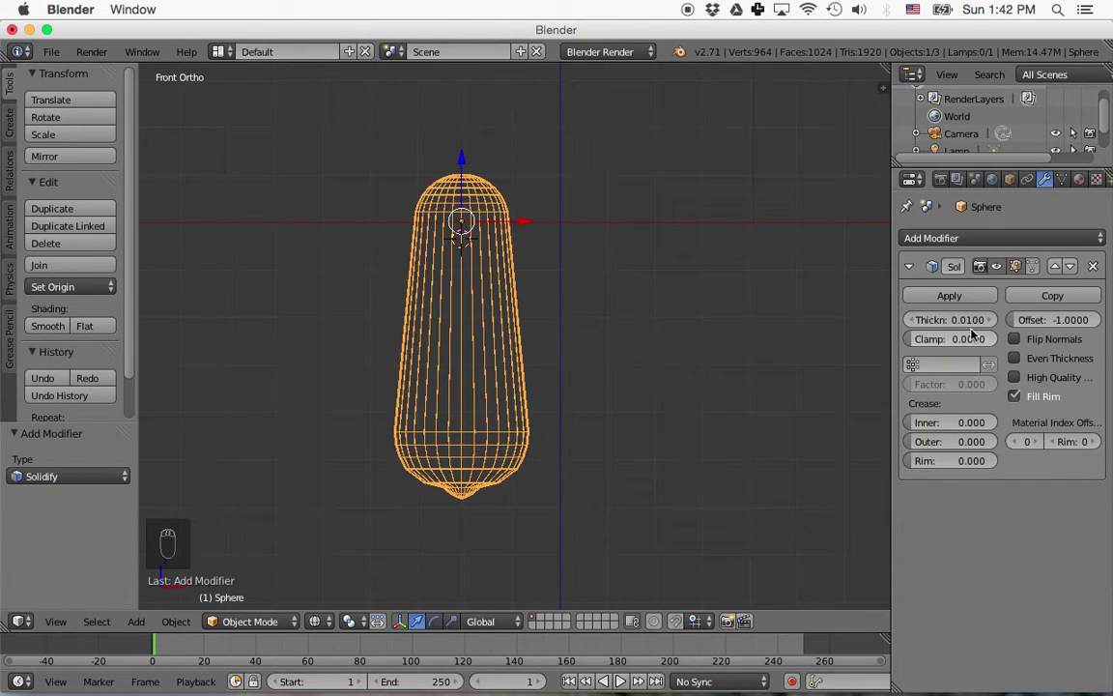
{"action": "left_click", "coordinate": [966, 320]}
{"action": "key", "text": "BackSpace"}
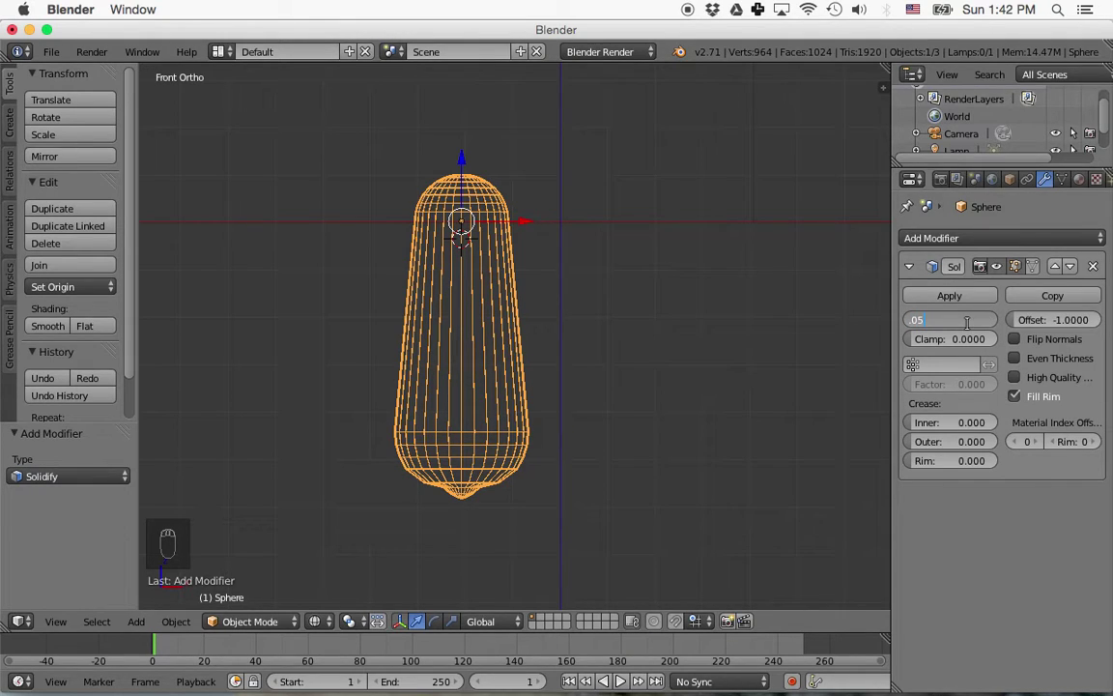
{"action": "type", "text": ".05"}
{"action": "key", "text": "Return"}
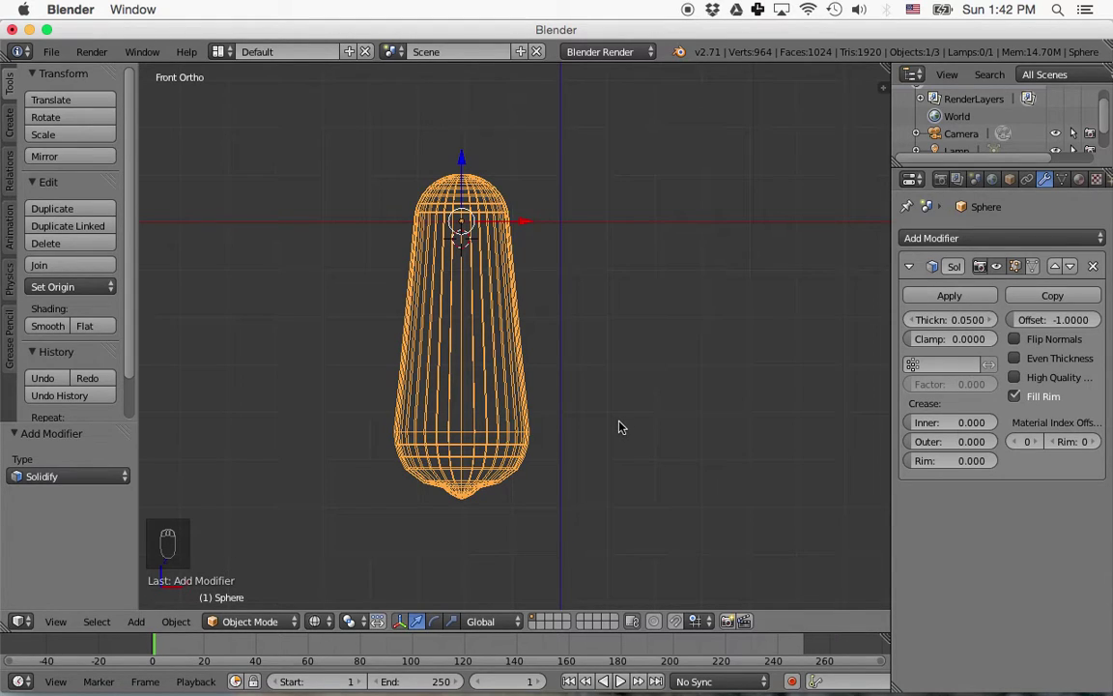
Add a cylinder mesh and move it up about 2.09 units along Z to the top of the bulb.
{"action": "key", "text": "a"}
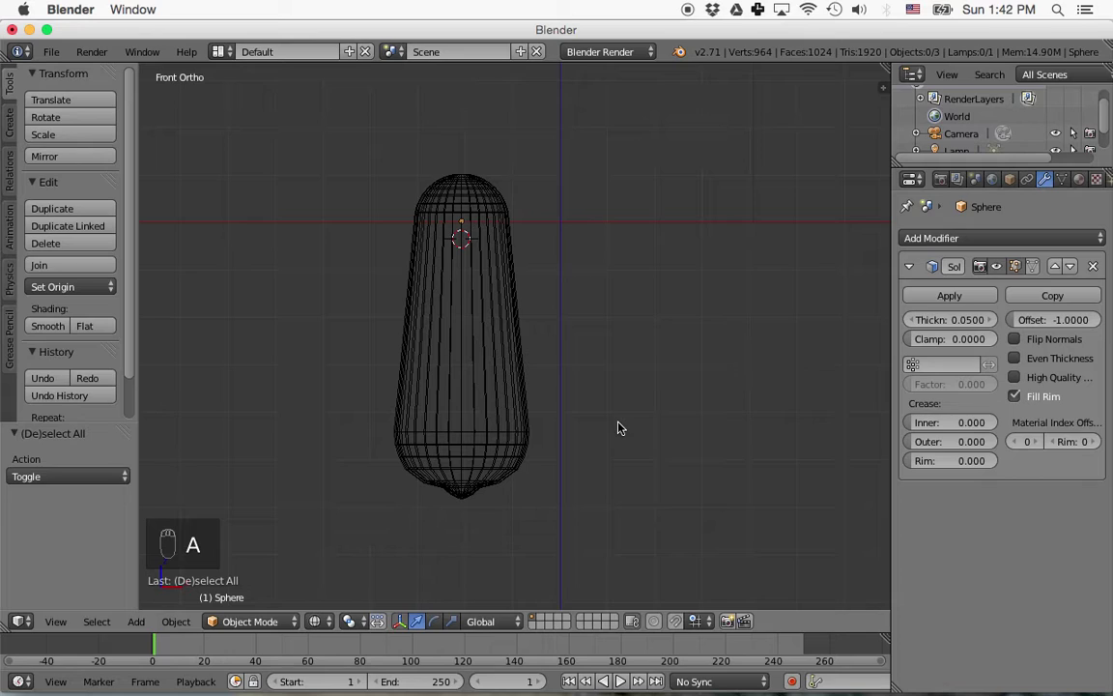
{"action": "middle_click_drag", "start_coordinate": [599, 332], "coordinate": [601, 401], "text": "shift"}
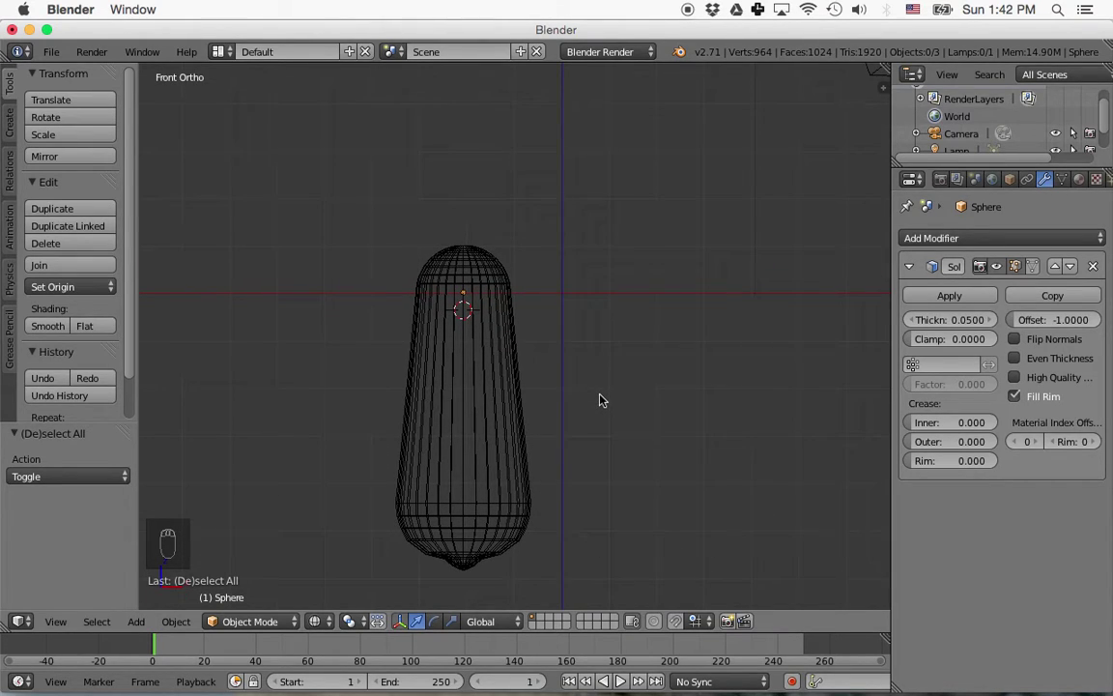
{"action": "key", "text": "shift+a"}
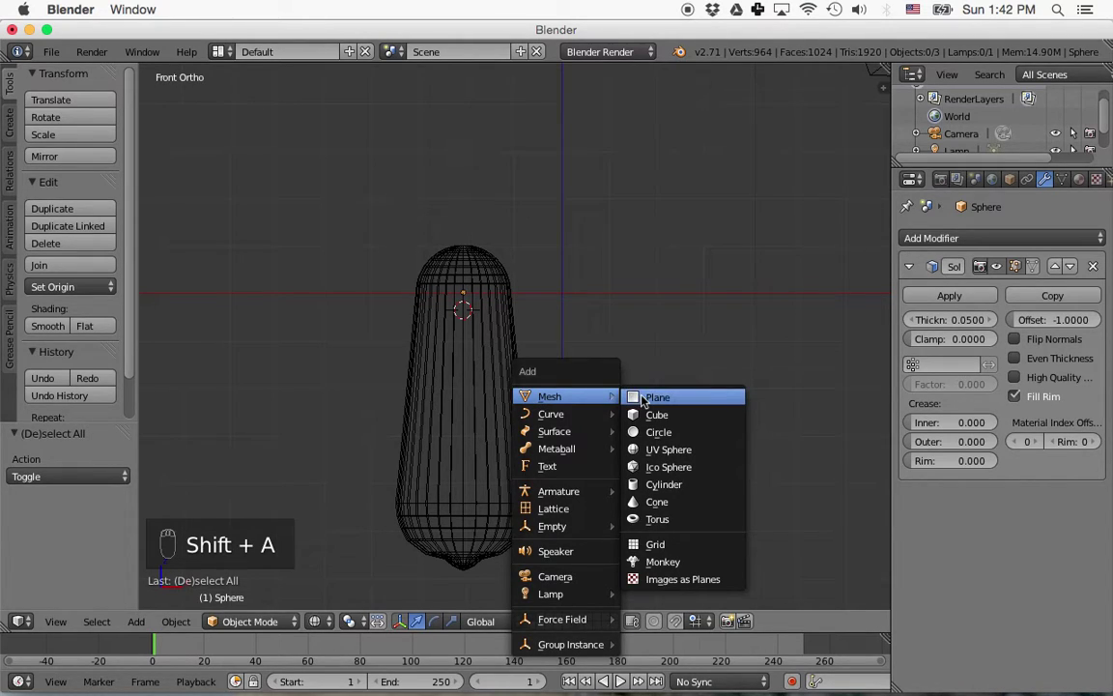
{"action": "left_click", "coordinate": [688, 485]}
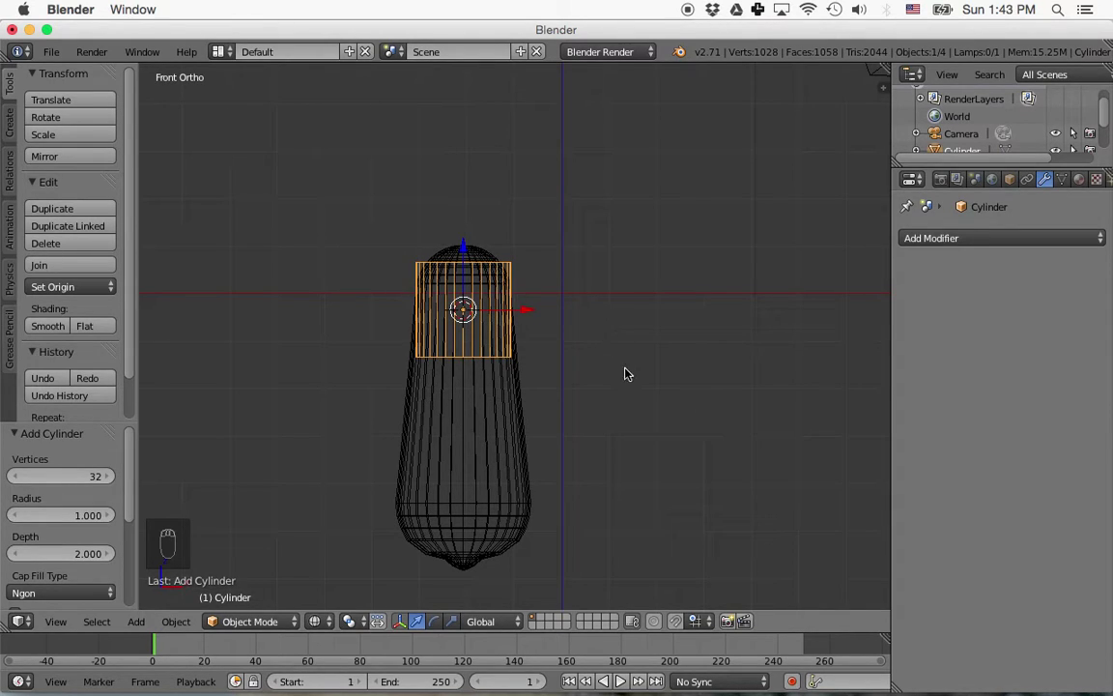
{"action": "key", "text": "g"}
{"action": "key", "text": "z"}
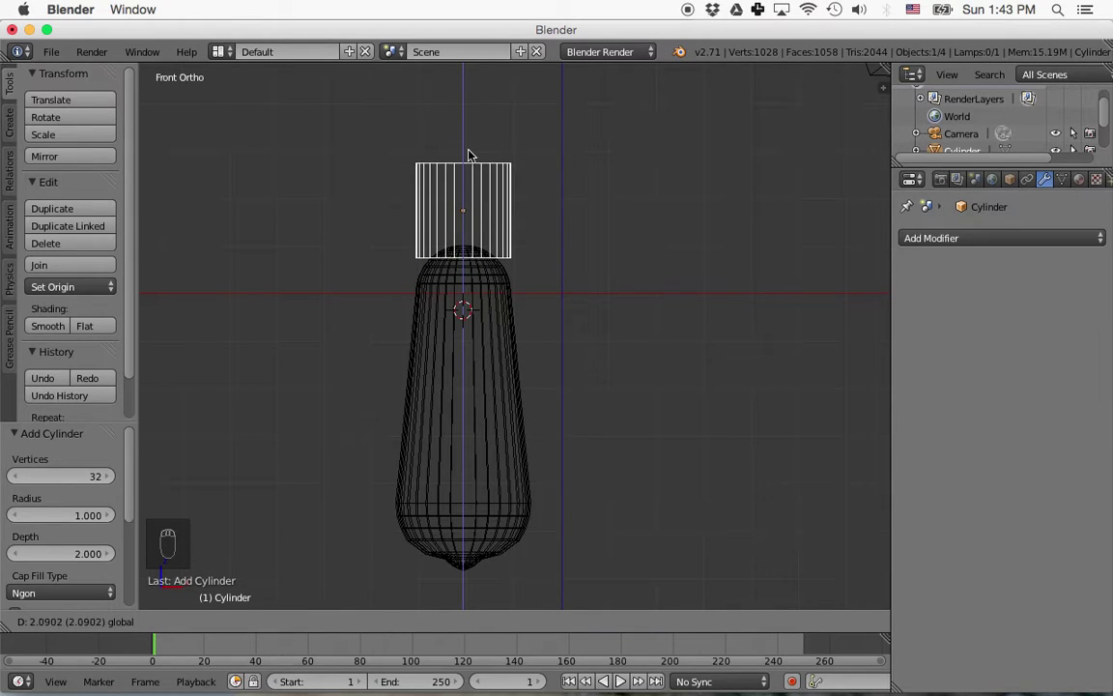
{"action": "left_click", "coordinate": [470, 155]}
Scale the cylinder to about 0.82 and lower it about 0.18 units along Z onto the bulb's rounded top.
{"action": "key", "text": "s"}
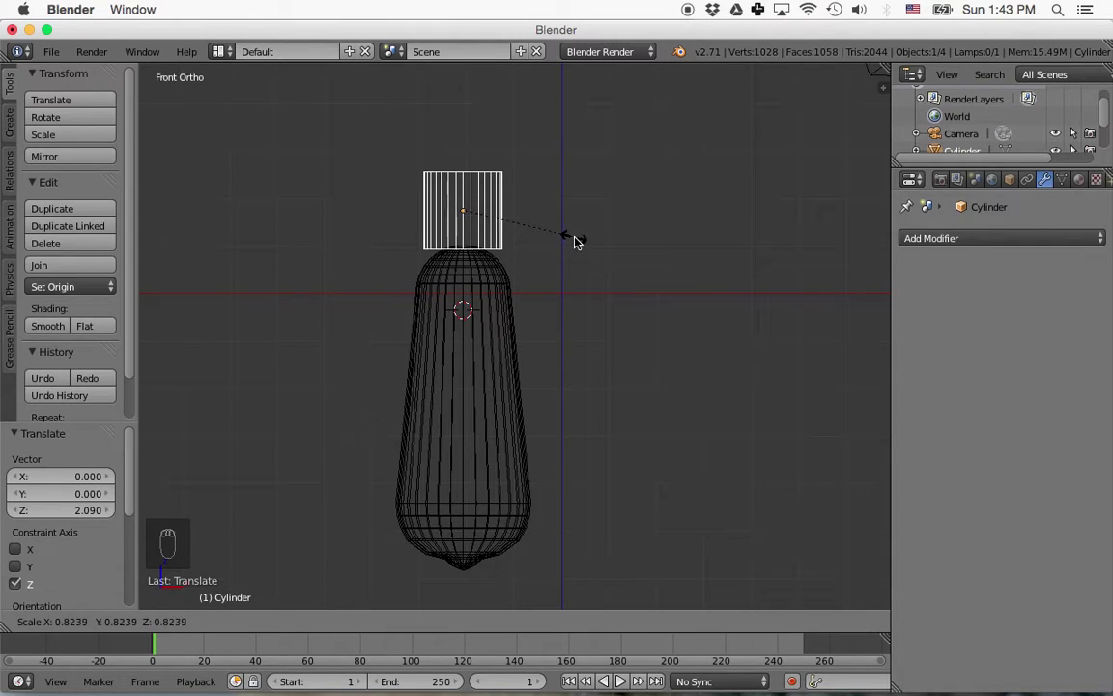
{"action": "left_click", "coordinate": [576, 239]}
{"action": "left_click_drag", "start_coordinate": [464, 155], "coordinate": [464, 164]}
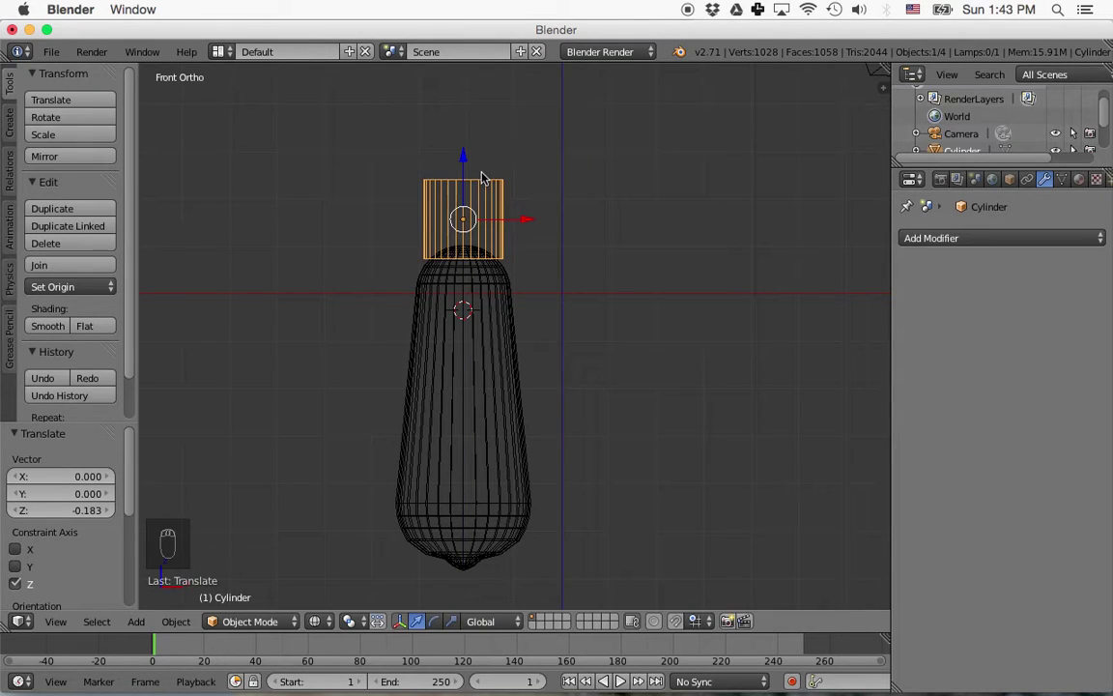
{"action": "key", "text": "KP_7"}
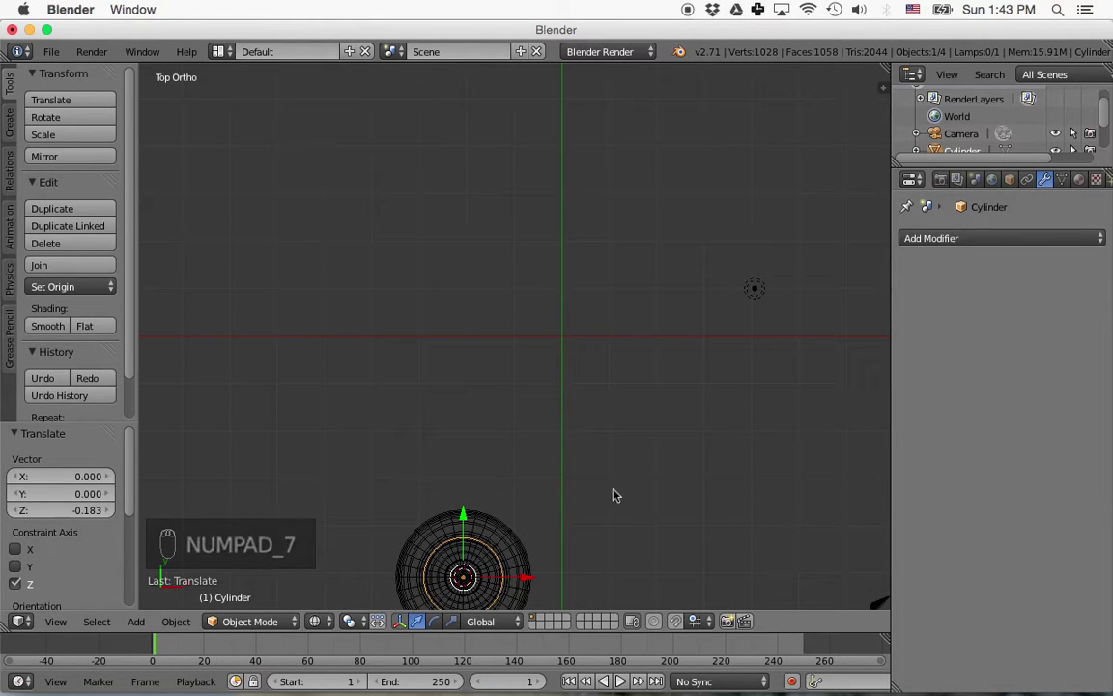
{"action": "key", "text": "KP_1"}
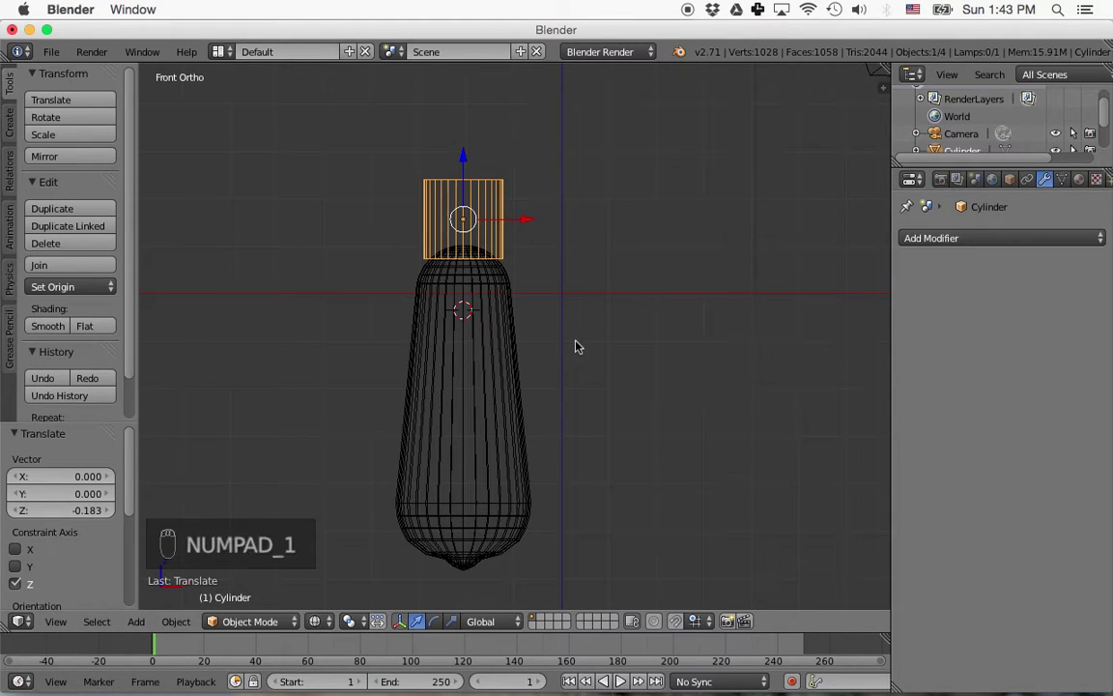
In Edit Mode, extrude the cylinder's top face in place and scale the extruded face up to about 1.295.
{"action": "key", "text": "Tab"}
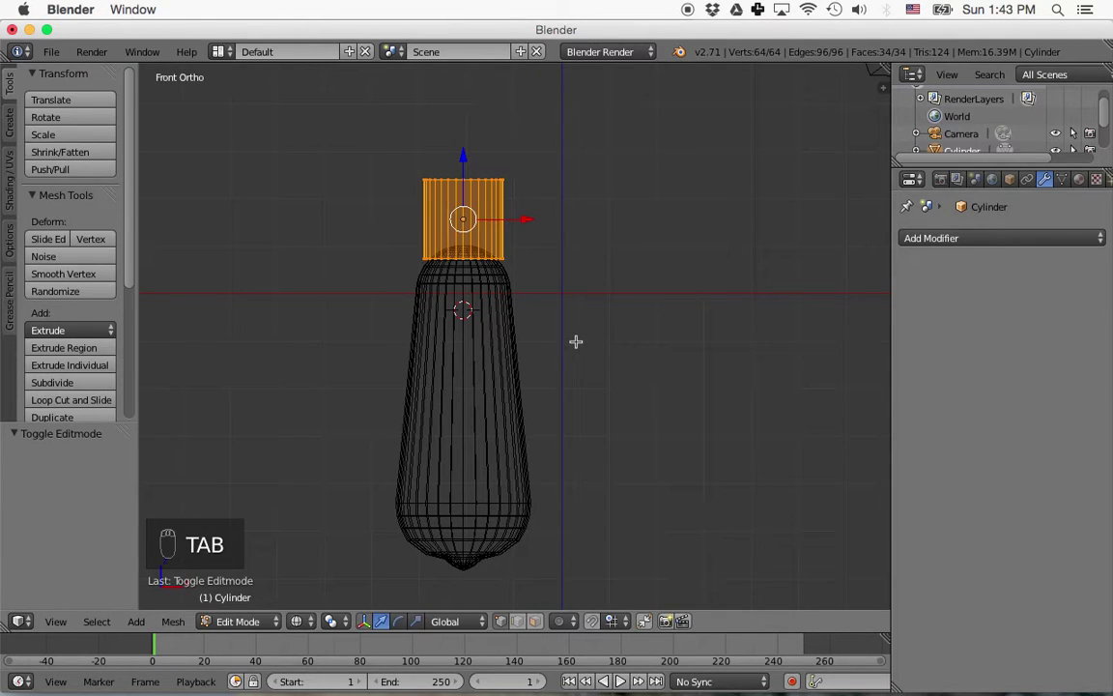
{"action": "key", "text": "a"}
{"action": "key", "text": "a"}
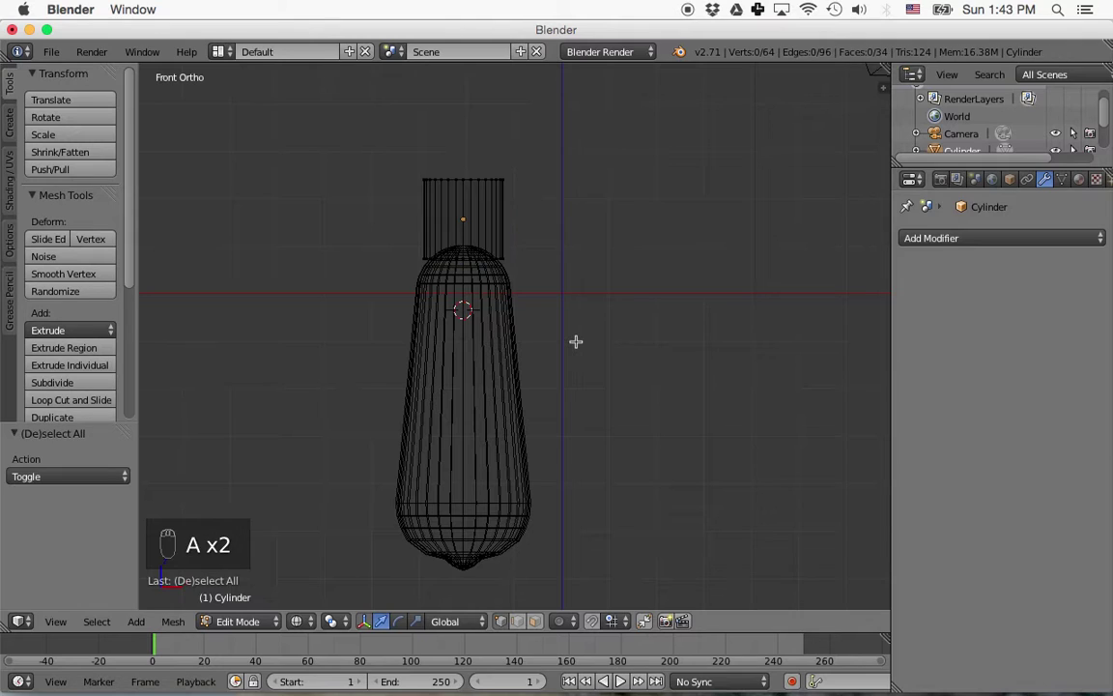
{"action": "scroll", "coordinate": [566, 338], "scroll_direction": "up", "scroll_amount": 2}
{"action": "middle_click_drag", "start_coordinate": [561, 273], "coordinate": [606, 412], "text": "shift"}
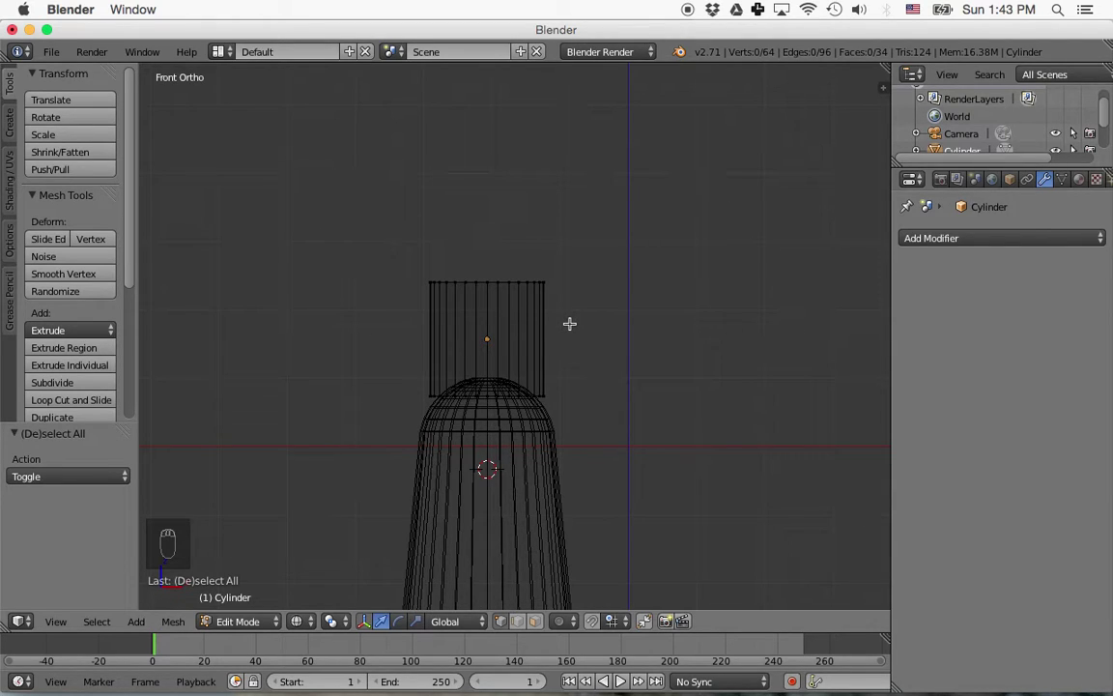
{"action": "key", "text": "b"}
{"action": "left_click_drag", "start_coordinate": [407, 265], "coordinate": [579, 295]}
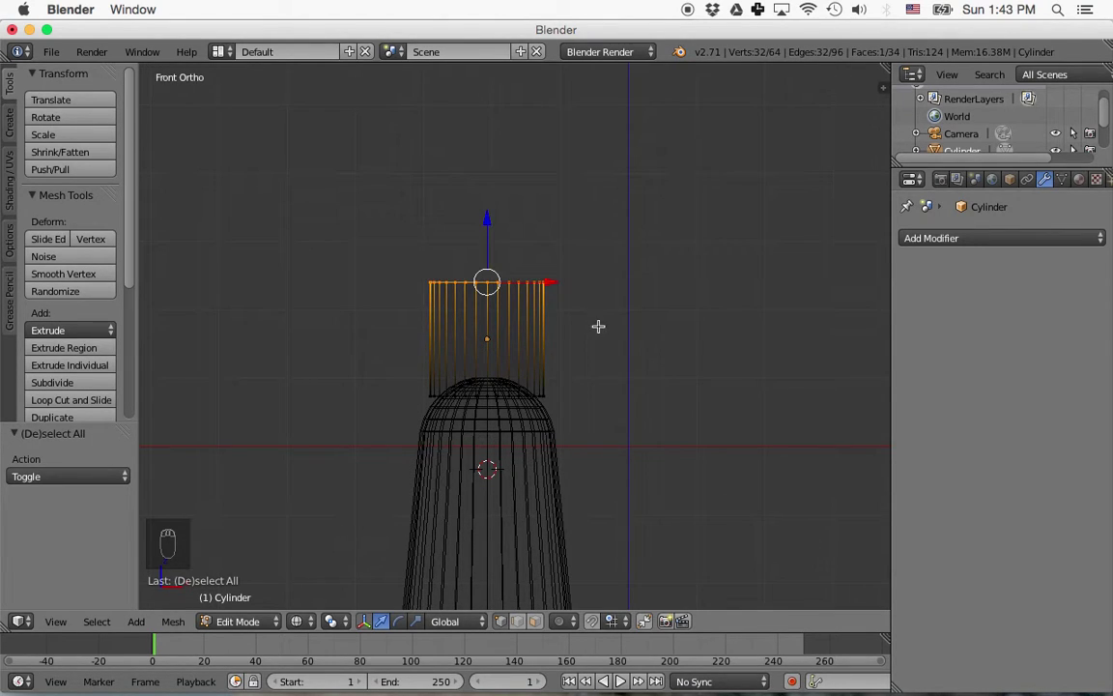
{"action": "key", "text": "e"}
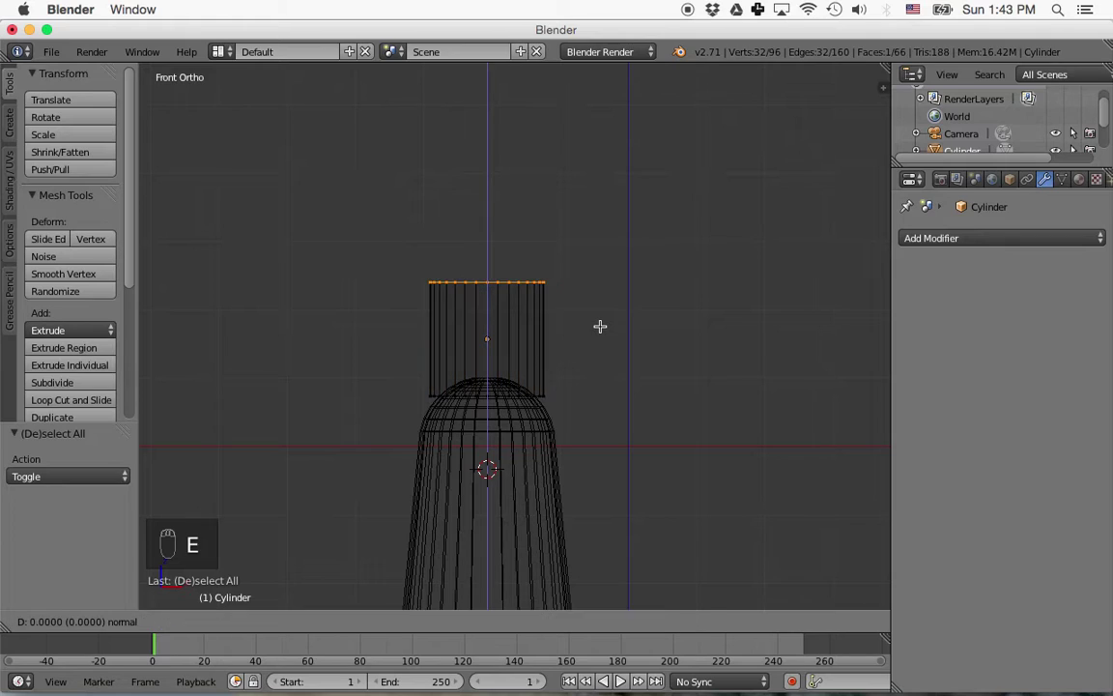
{"action": "right_click", "coordinate": [599, 326]}
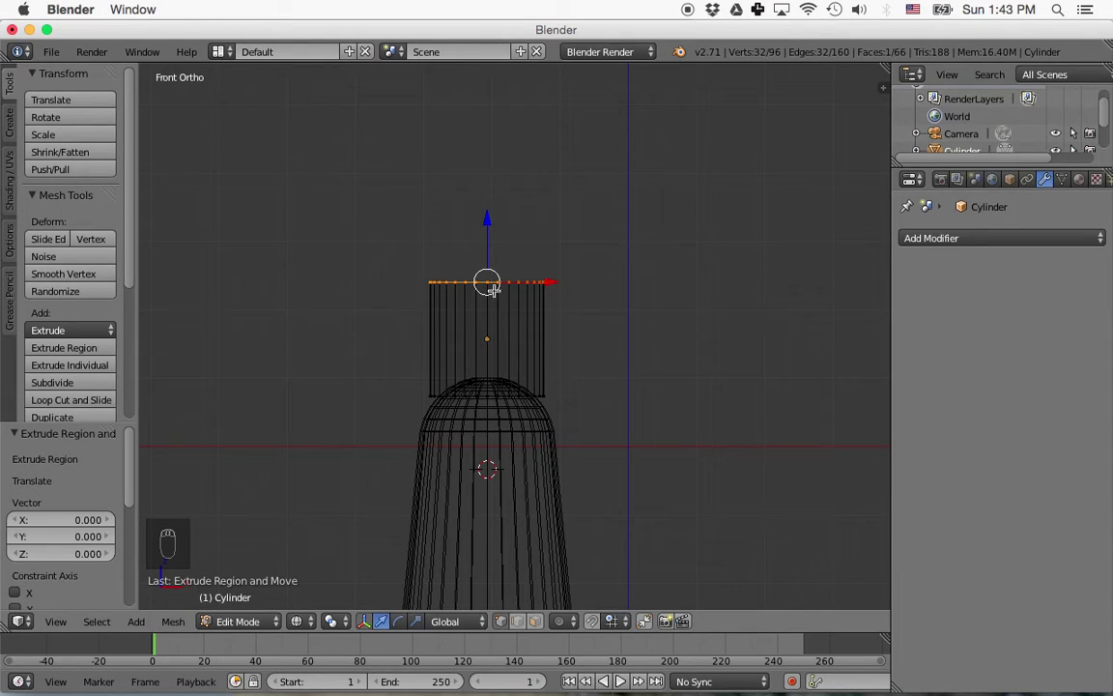
{"action": "key", "text": "s"}
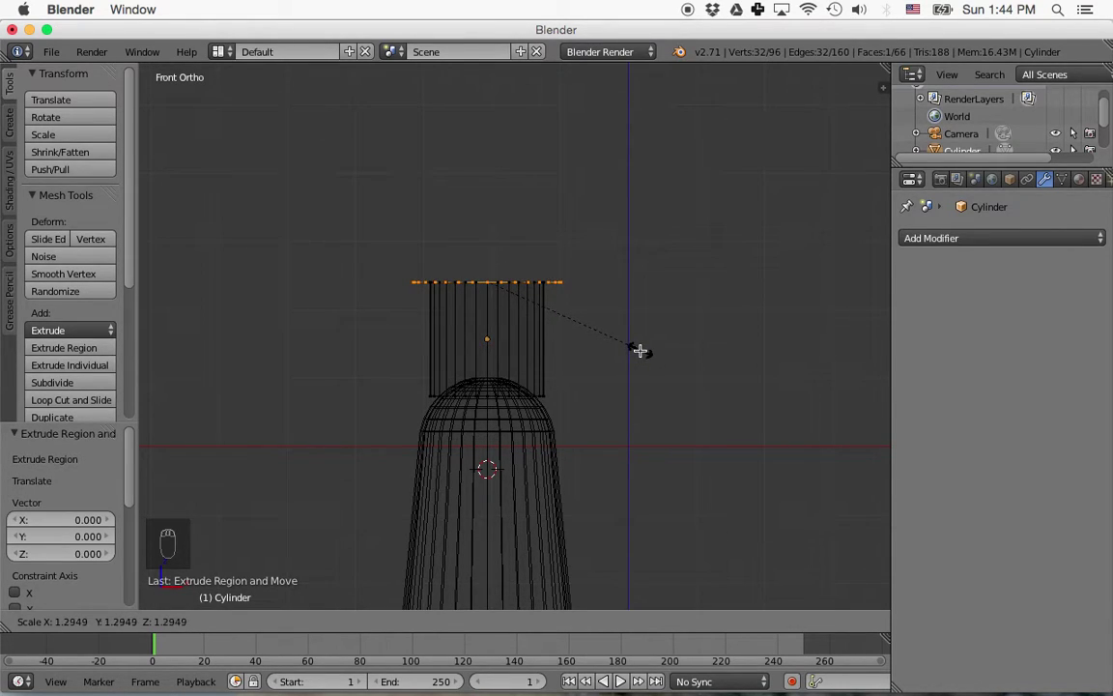
{"action": "left_click", "coordinate": [632, 351]}
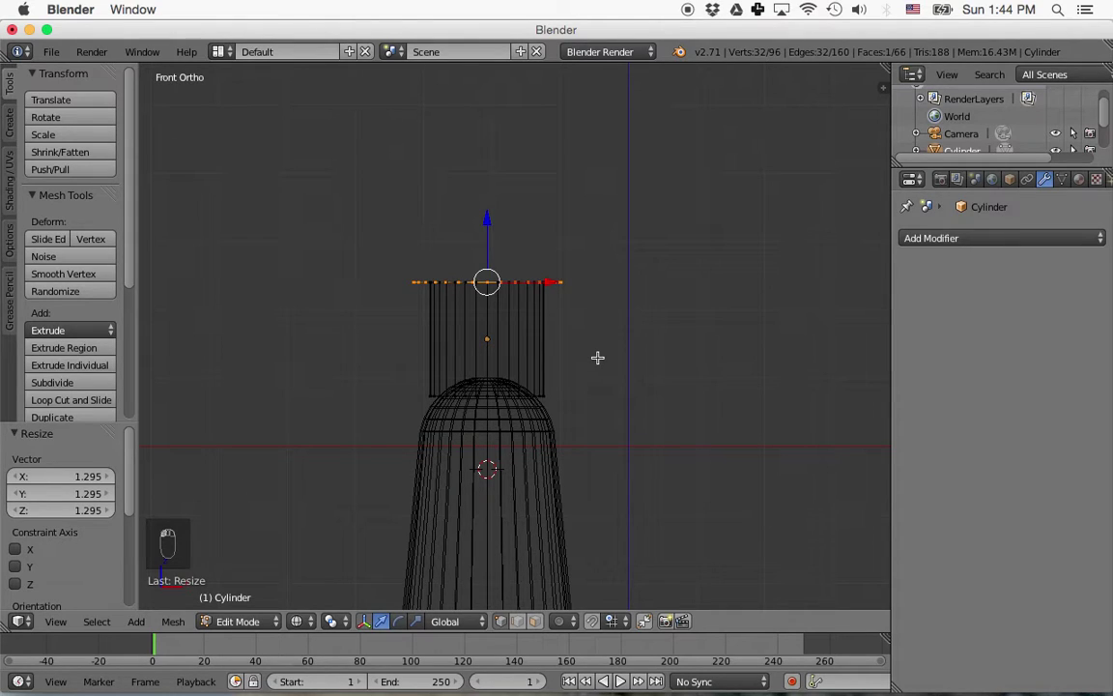
Extrude the widened face up about 0.255 units as a rim, then extrude it in place and scale it to about 0.772.
{"action": "key", "text": "e"}
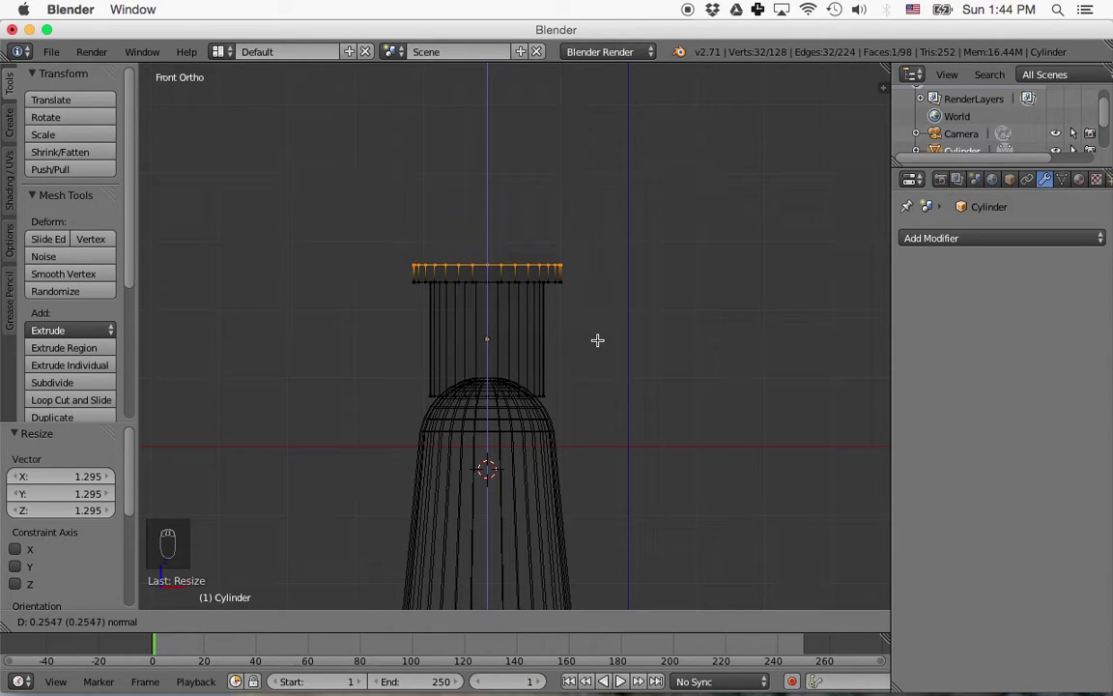
{"action": "left_click", "coordinate": [597, 338]}
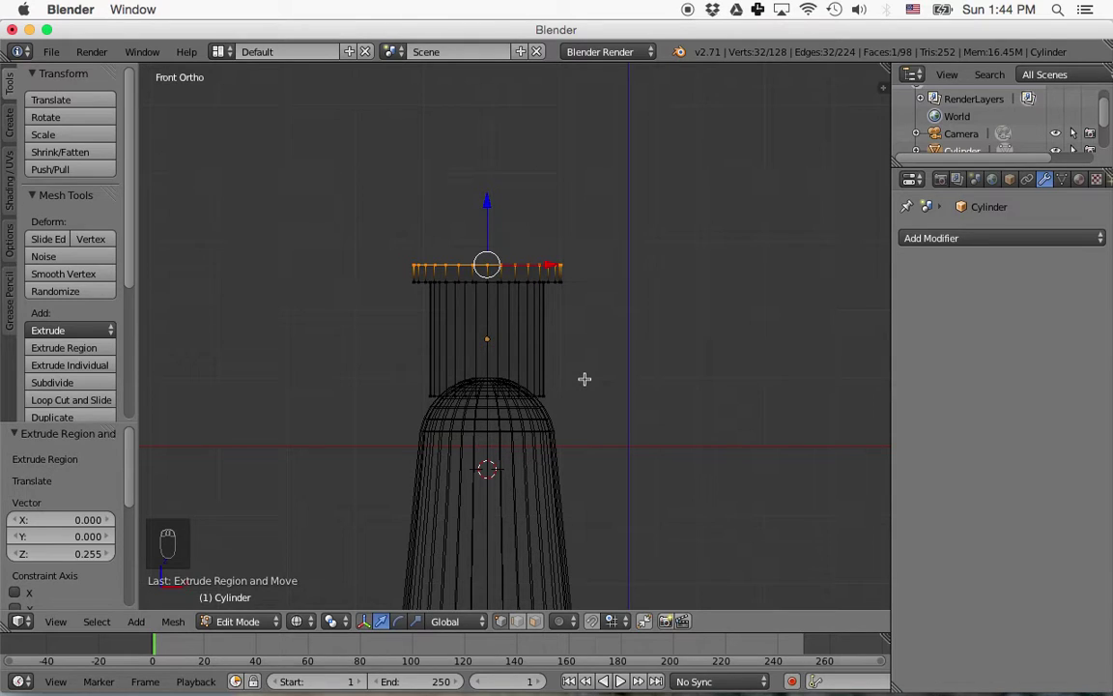
{"action": "key", "text": "e"}
{"action": "right_click", "coordinate": [584, 378]}
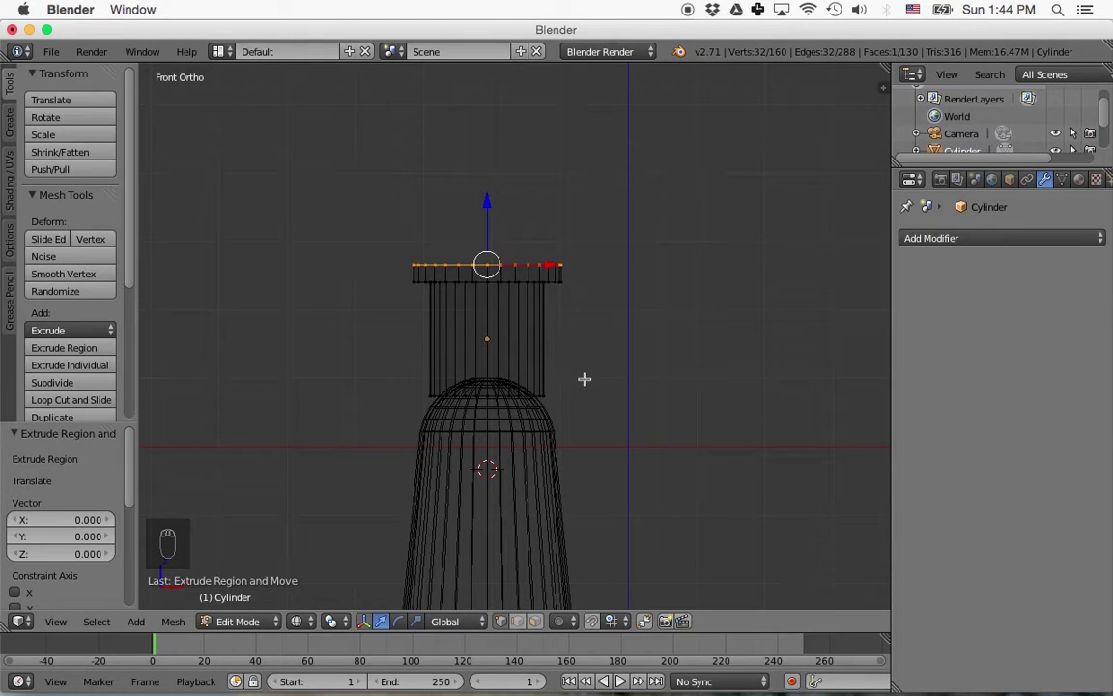
{"action": "key", "text": "s"}
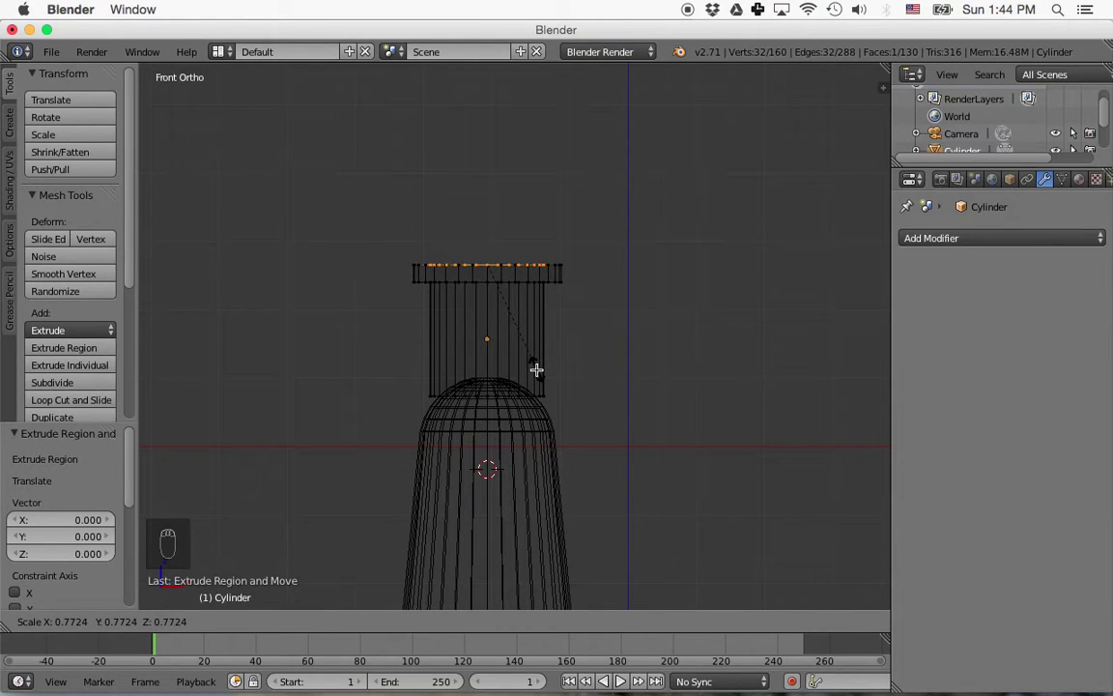
{"action": "left_click", "coordinate": [536, 369]}
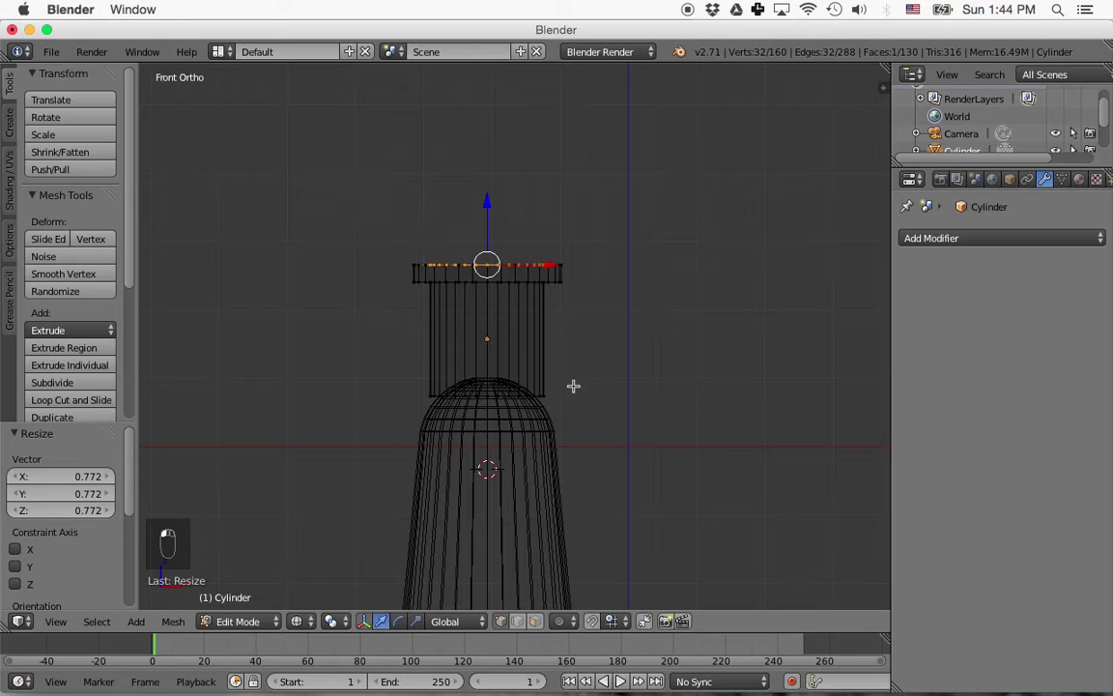
Extrude the top face up about 0.216 units twice and scale the upper end to about 0.795 for a taper.
{"action": "key", "text": "e"}
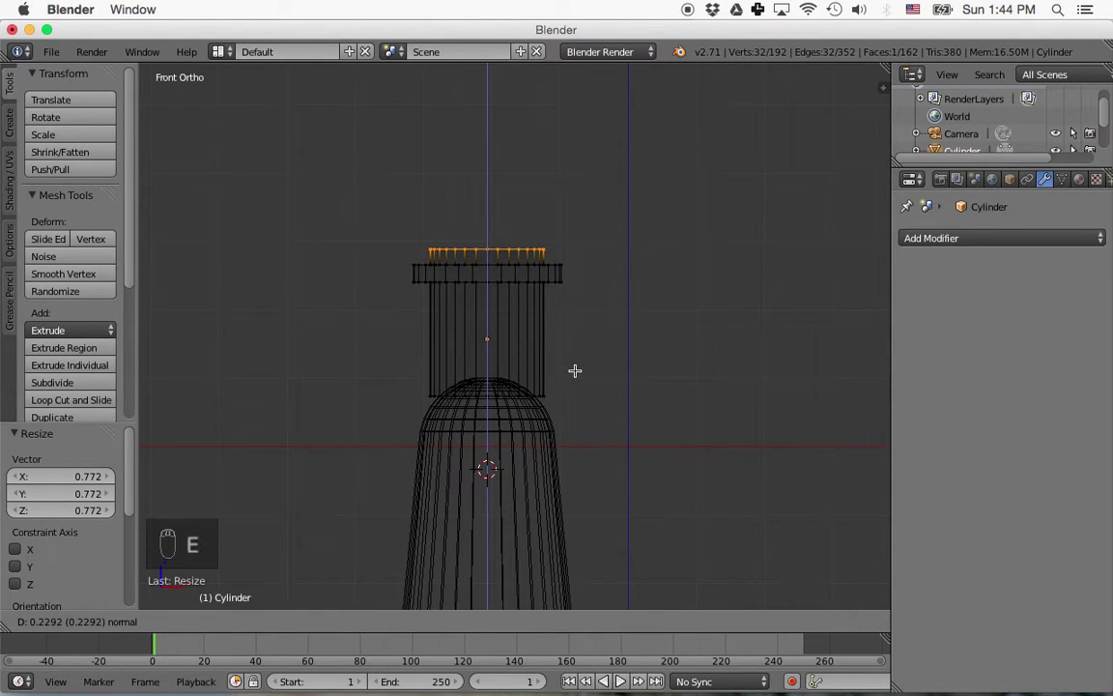
{"action": "left_click", "coordinate": [575, 371]}
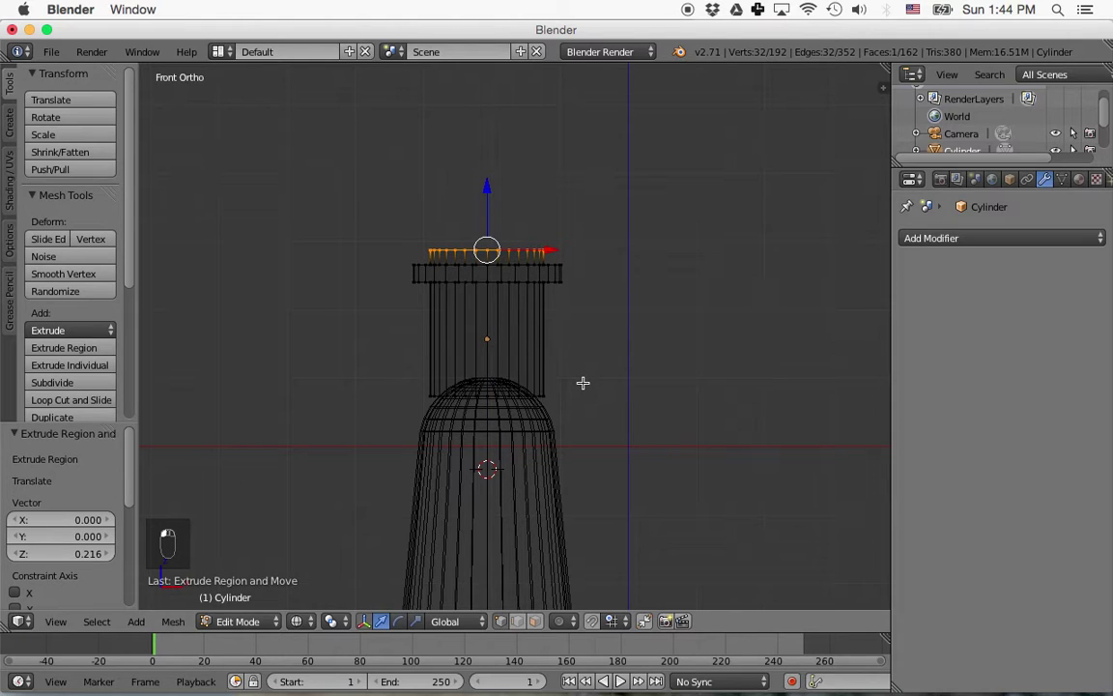
{"action": "key", "text": "e"}
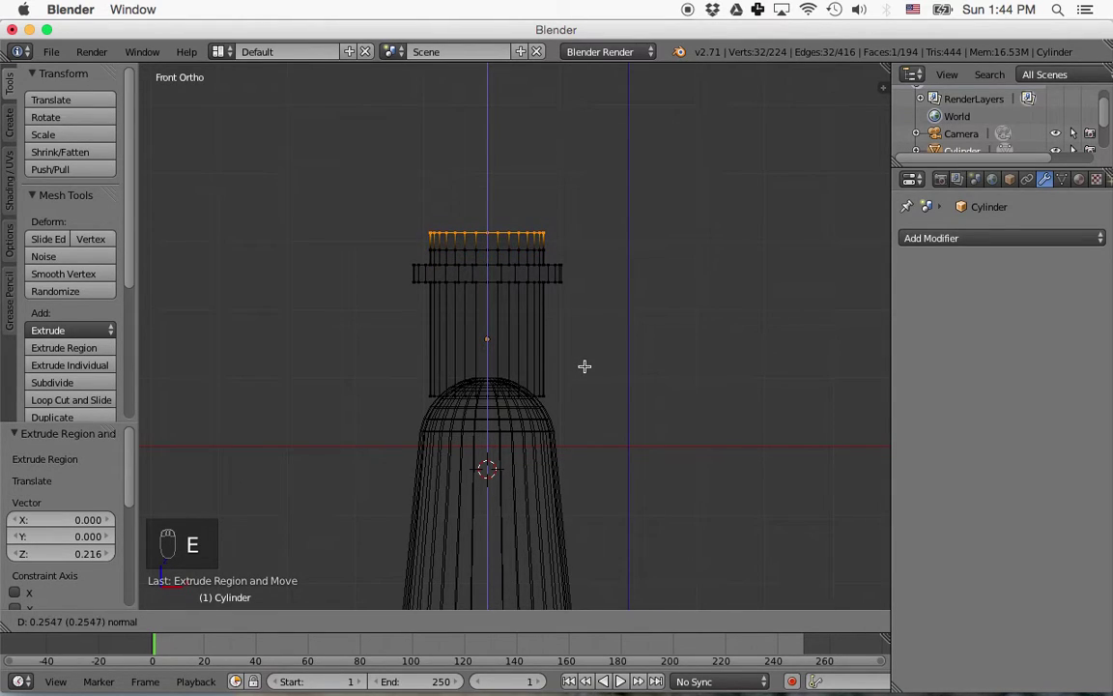
{"action": "left_click", "coordinate": [585, 367]}
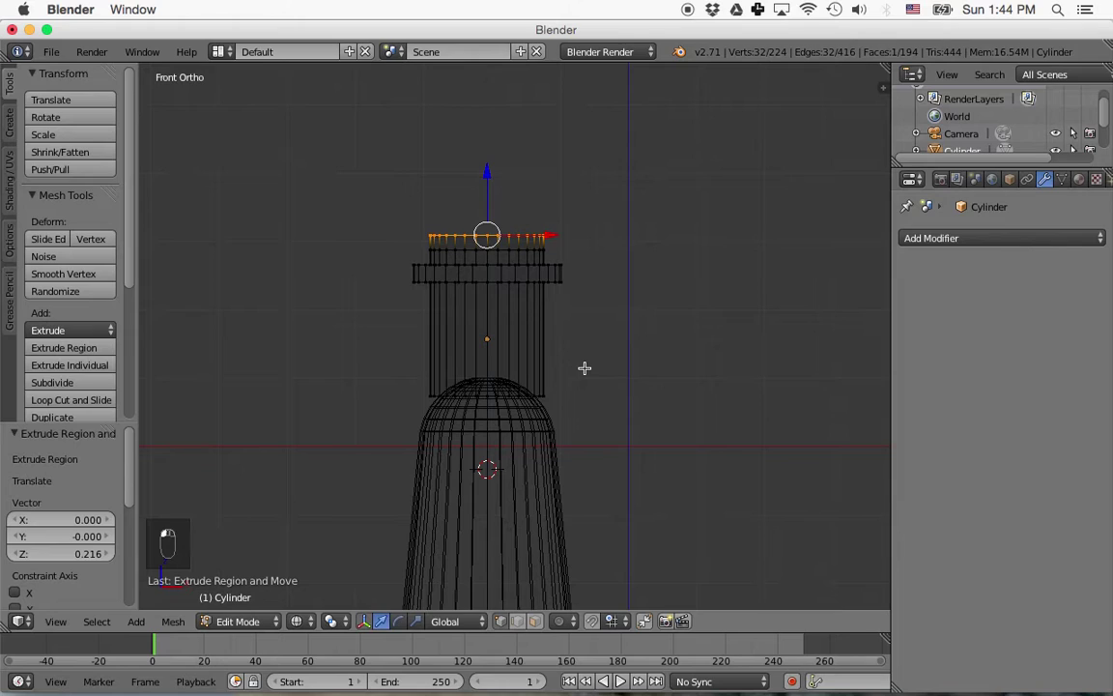
{"action": "key", "text": "s"}
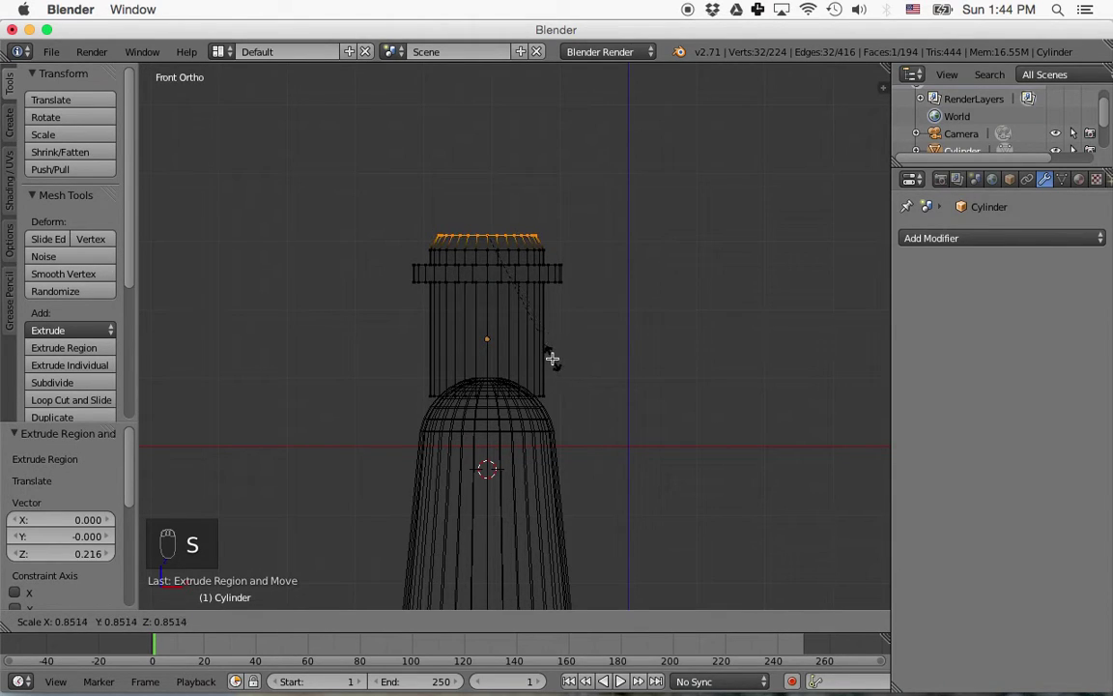
{"action": "left_click", "coordinate": [547, 360]}
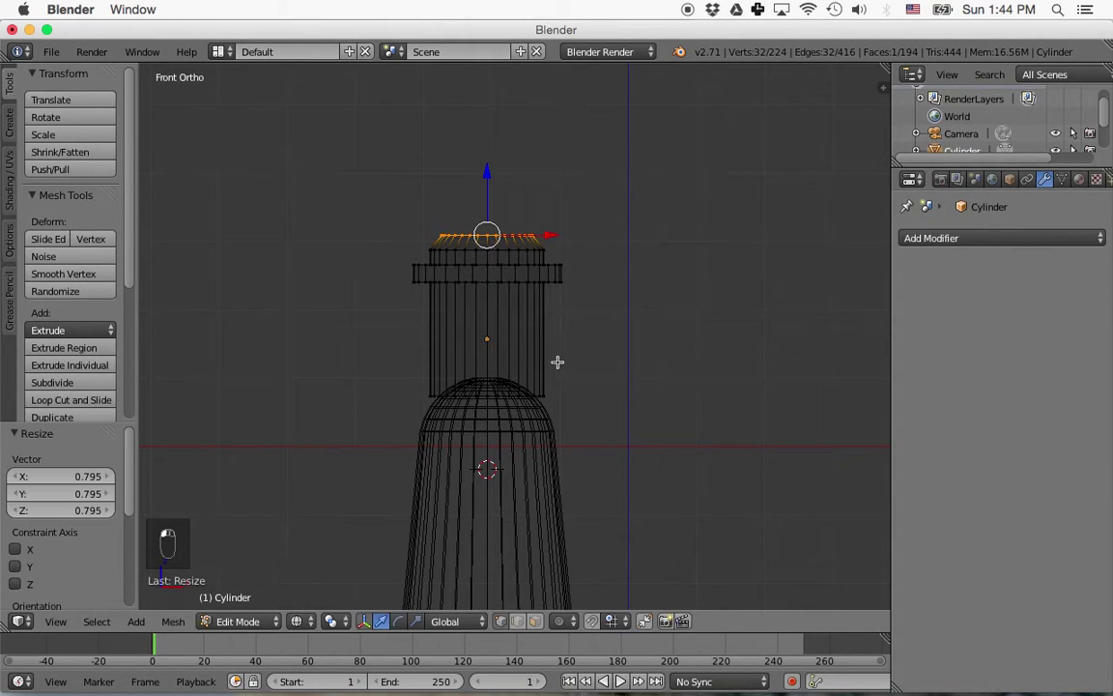
Extrude the base's top face up about 0.191 units and scale it to about 0.692 to continue the taper.
{"action": "key", "text": "e"}
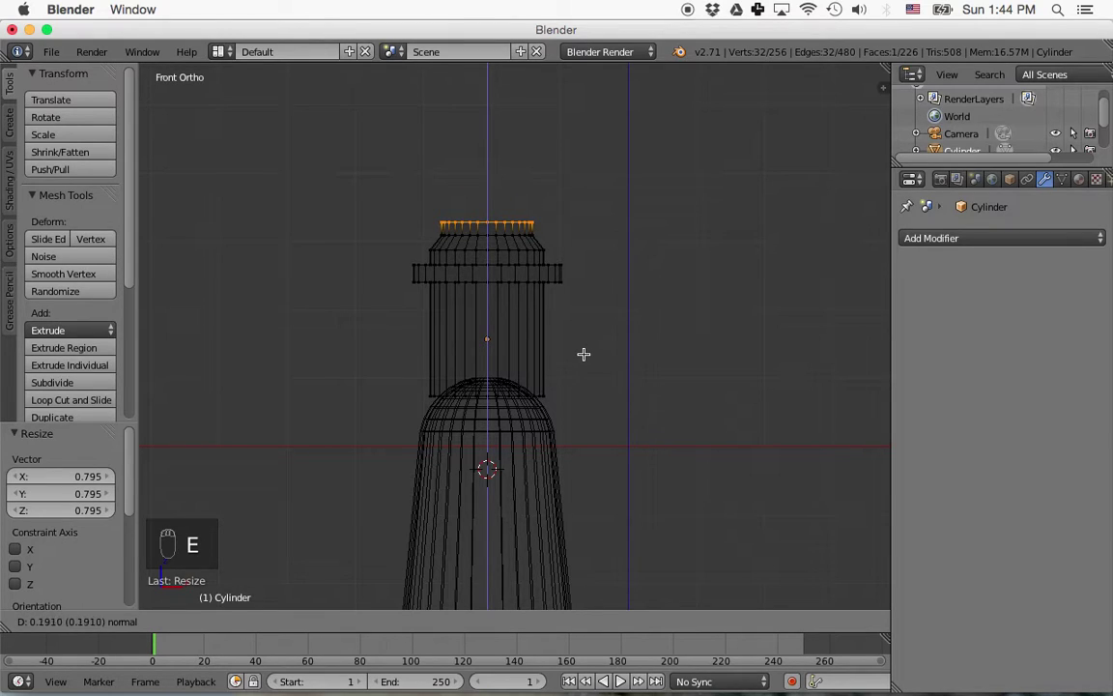
{"action": "left_click", "coordinate": [584, 353]}
{"action": "key", "text": "s"}
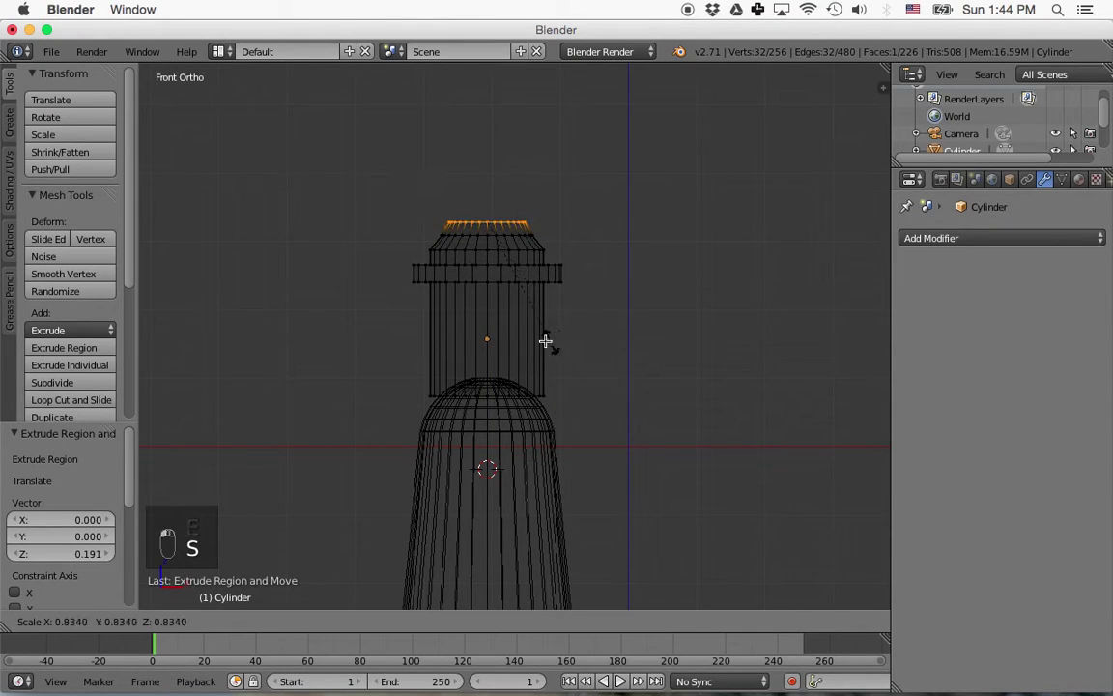
{"action": "left_click", "coordinate": [495, 330]}
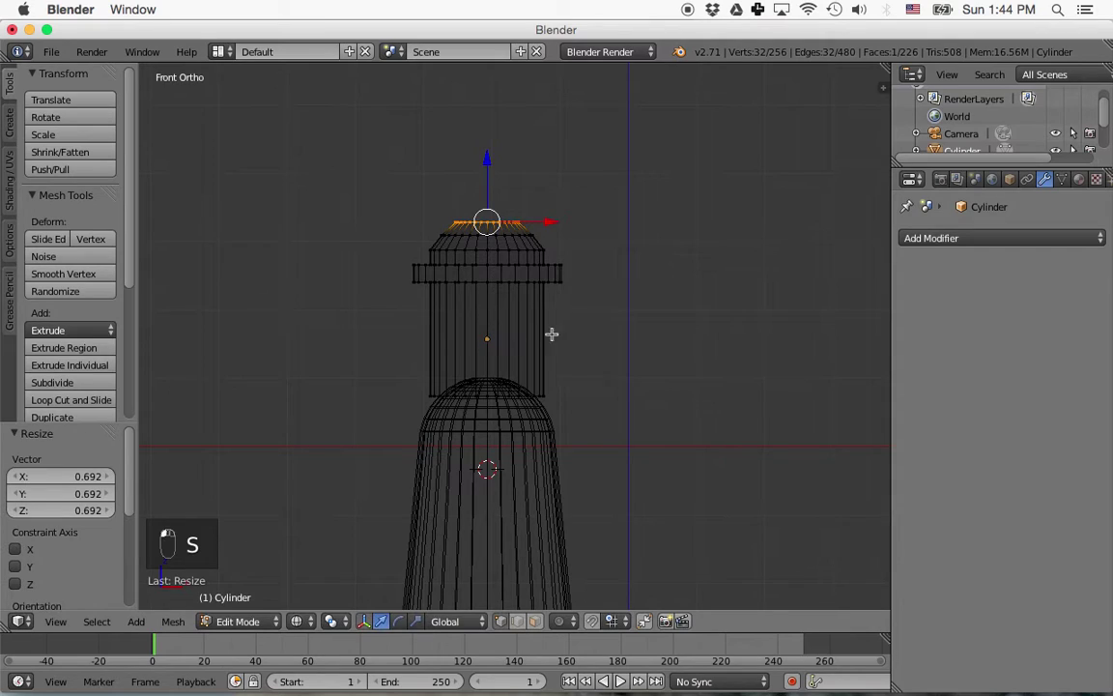
Extrude the top face up about 0.178 units, again about 0.242 units, and scale the end to about 0.62.
{"action": "key", "text": "e"}
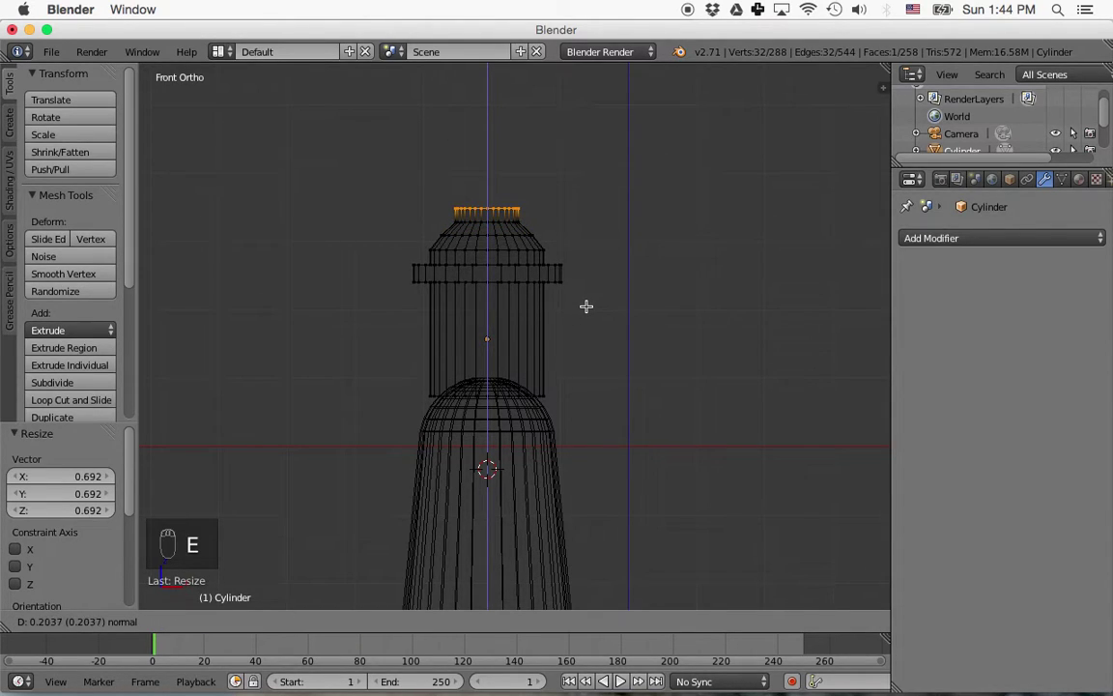
{"action": "left_click", "coordinate": [585, 307]}
{"action": "key", "text": "e"}
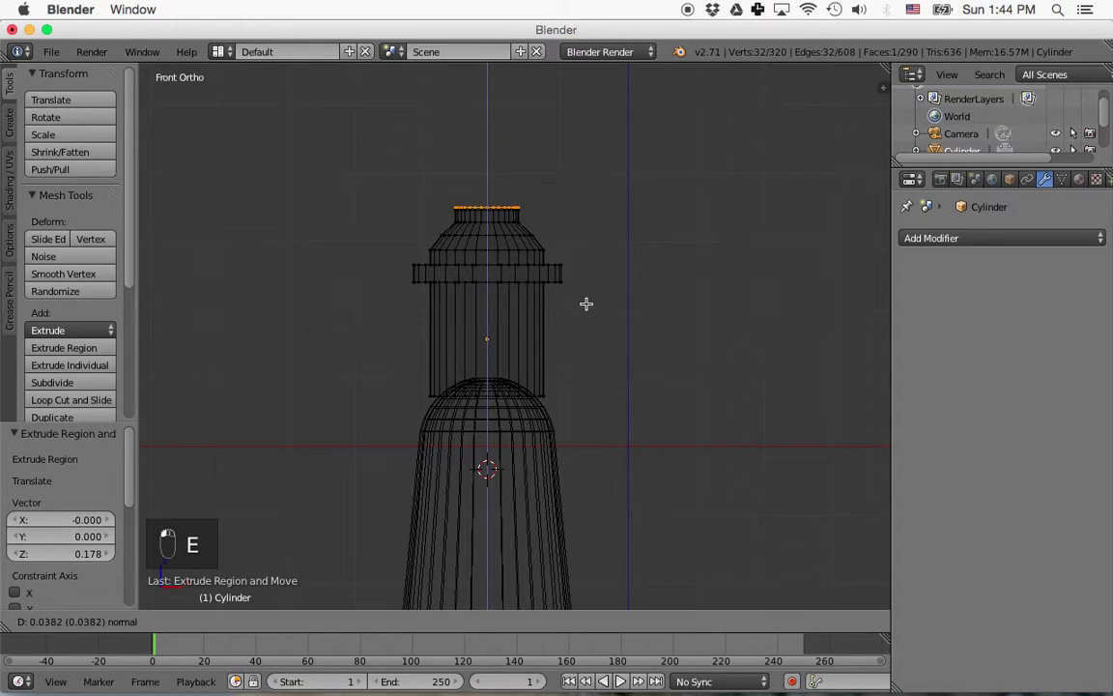
{"action": "left_click", "coordinate": [587, 291]}
{"action": "key", "text": "s"}
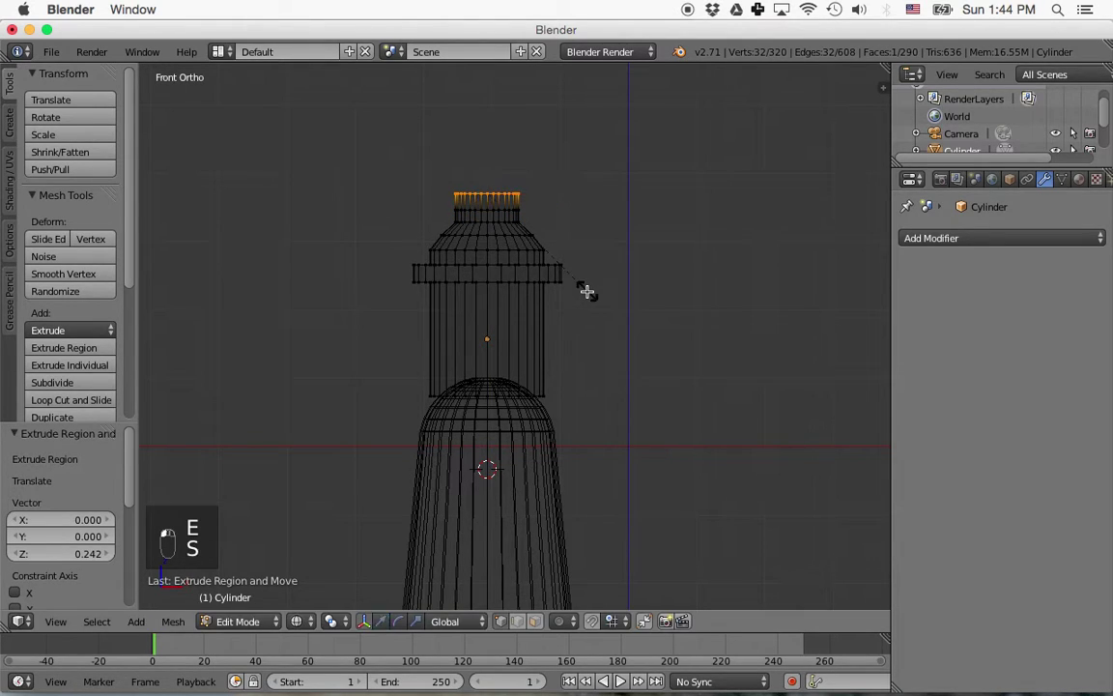
{"action": "left_click", "coordinate": [529, 264]}
Extrude the base's tip up about 0.14 units and scale it to about 0.596.
{"action": "key", "text": "e"}
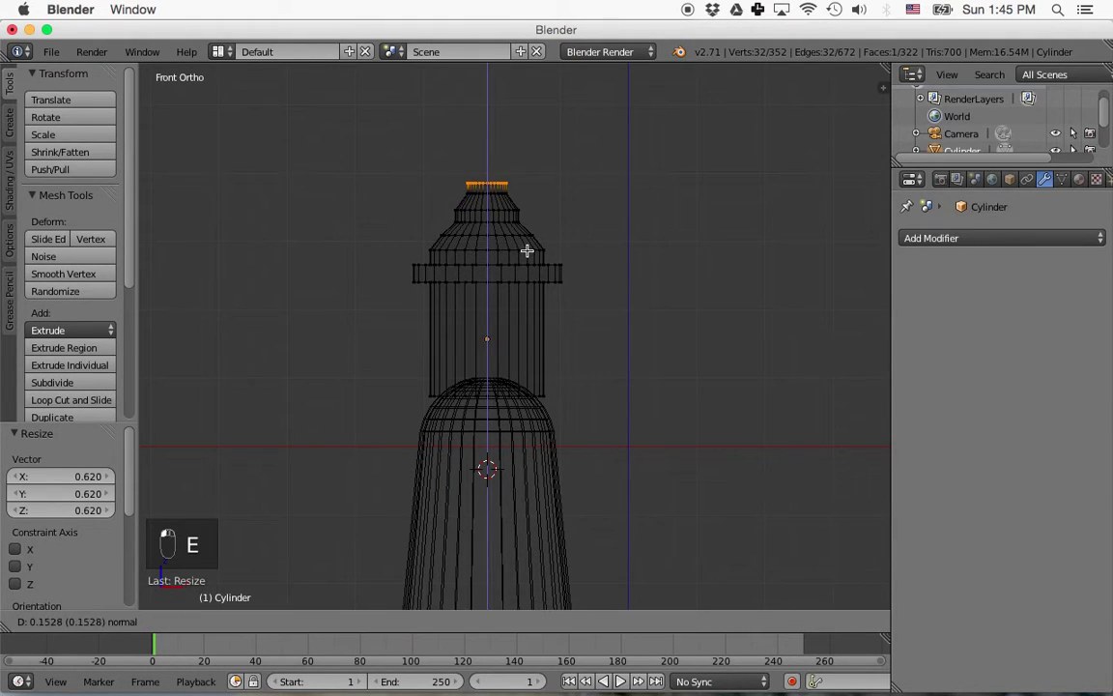
{"action": "left_click", "coordinate": [527, 252]}
{"action": "key", "text": "s"}
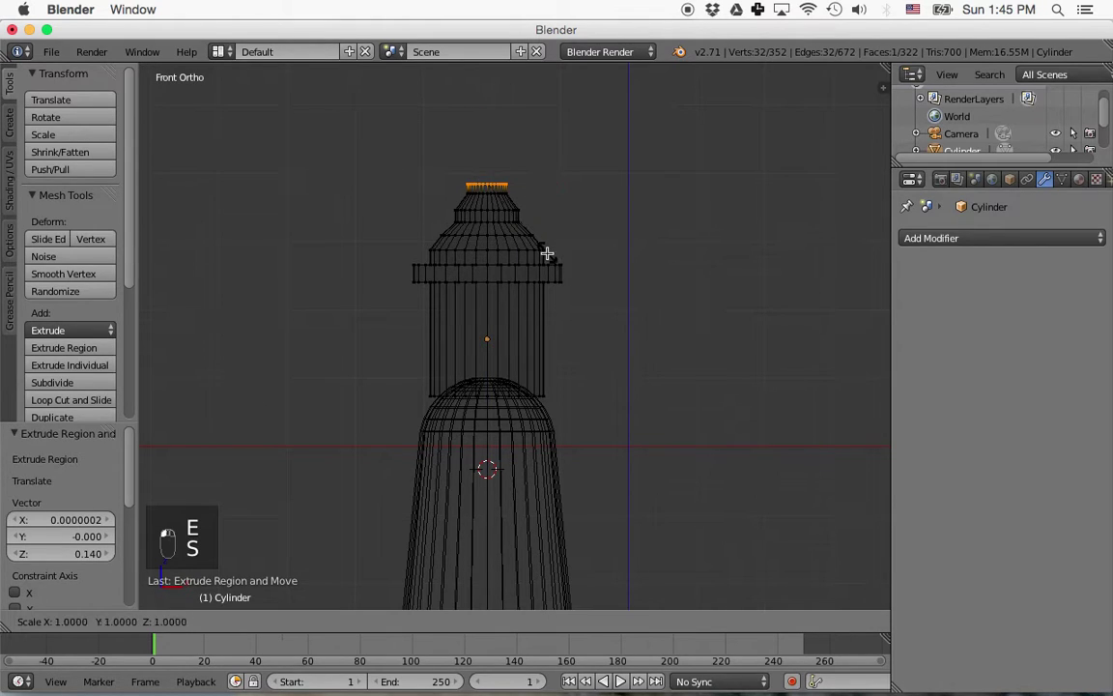
{"action": "left_click", "coordinate": [488, 239]}
Extrude the tip up about 0.815 units as a narrow neck, then extrude in place and scale to about 0.706.
{"action": "key", "text": "e"}
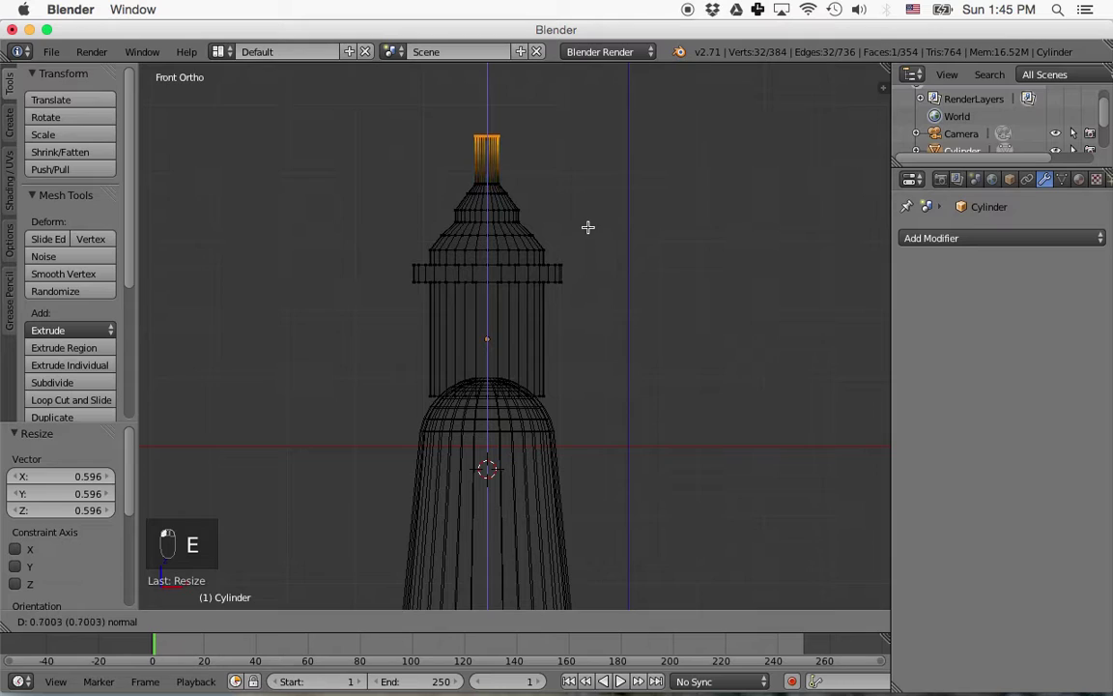
{"action": "left_click", "coordinate": [590, 226]}
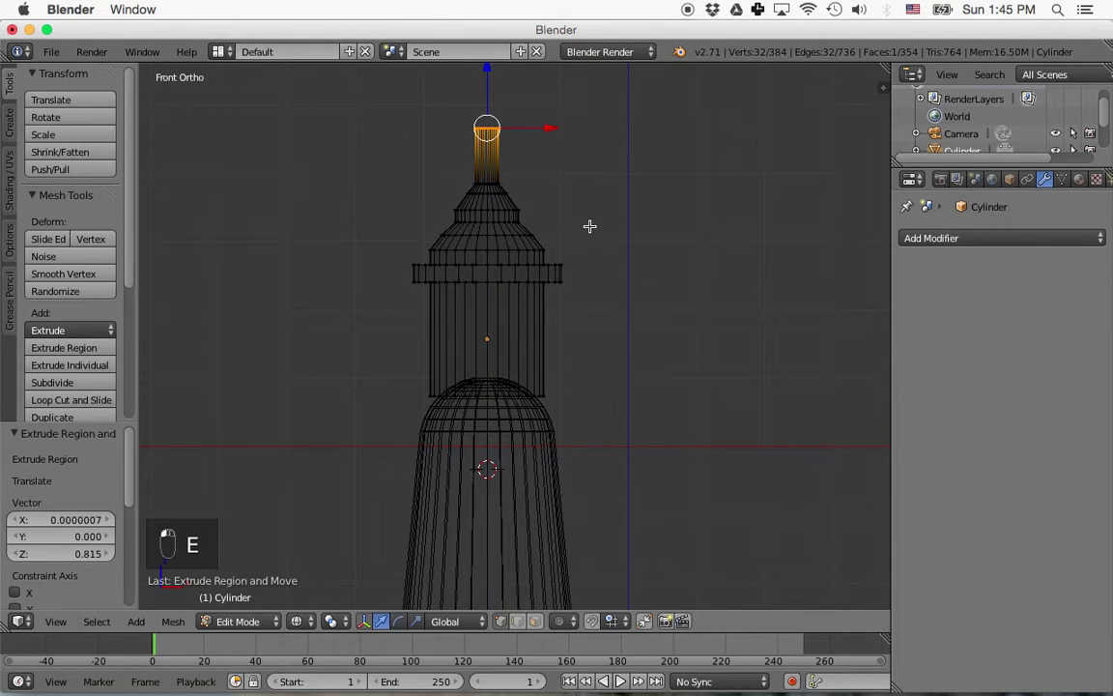
{"action": "key", "text": "e"}
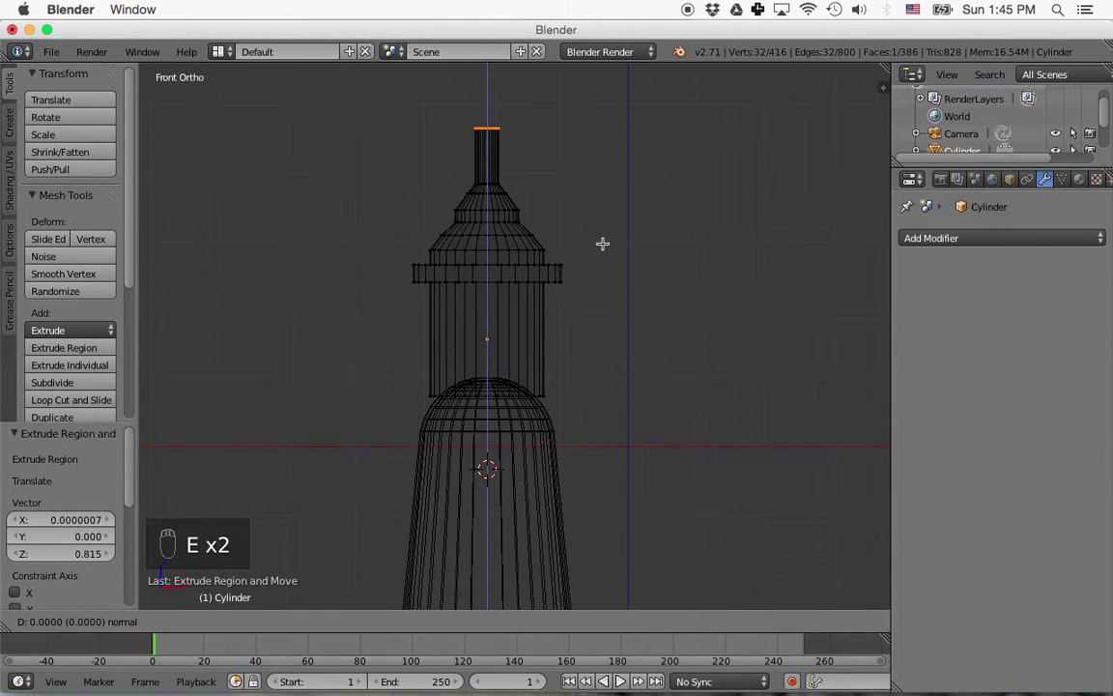
{"action": "left_click", "coordinate": [602, 243]}
{"action": "key", "text": "s"}
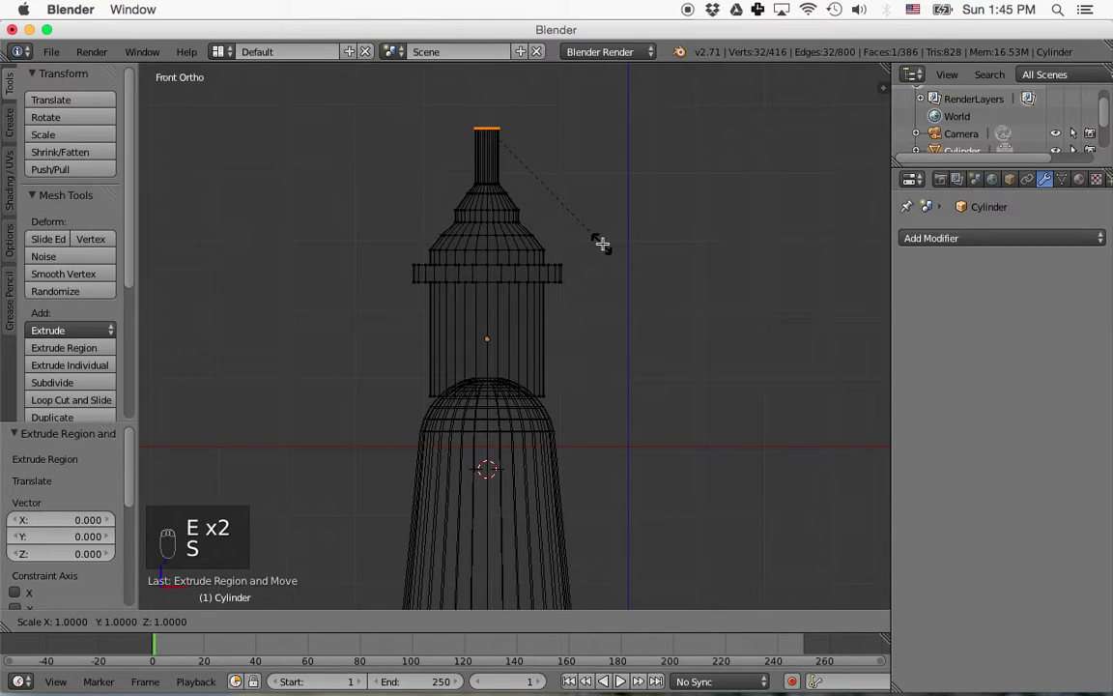
{"action": "left_click", "coordinate": [548, 226]}
Extrude the neck's end up about 1.39 units, raise it much farther along Z as a long hanging cord, and deselect everything.
{"action": "key", "text": "e"}
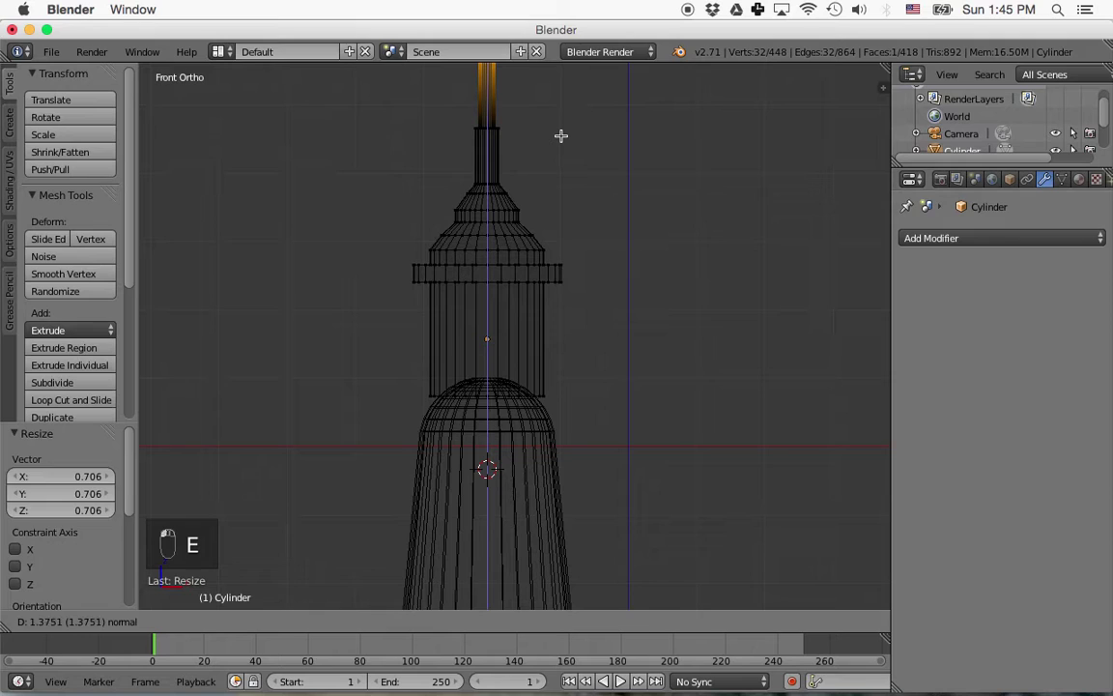
{"action": "left_click", "coordinate": [562, 138]}
{"action": "scroll", "coordinate": [588, 198], "scroll_direction": "down", "scroll_amount": 4}
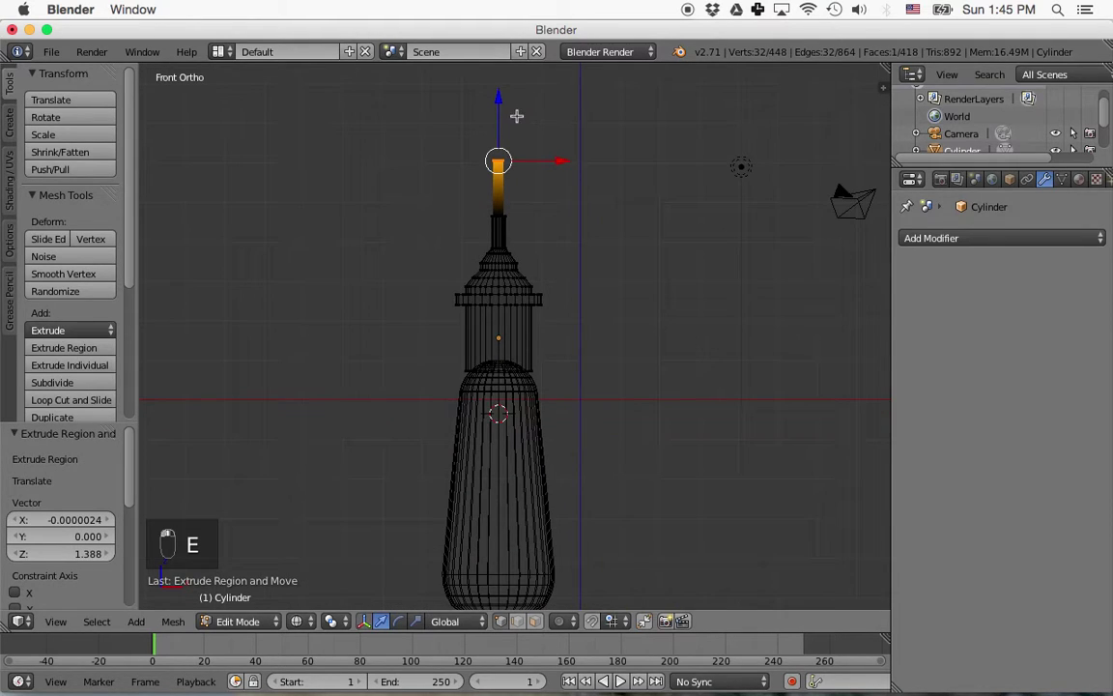
{"action": "left_click_drag", "start_coordinate": [498, 98], "coordinate": [502, 135]}
{"action": "scroll", "coordinate": [570, 234], "scroll_direction": "down", "scroll_amount": 3}
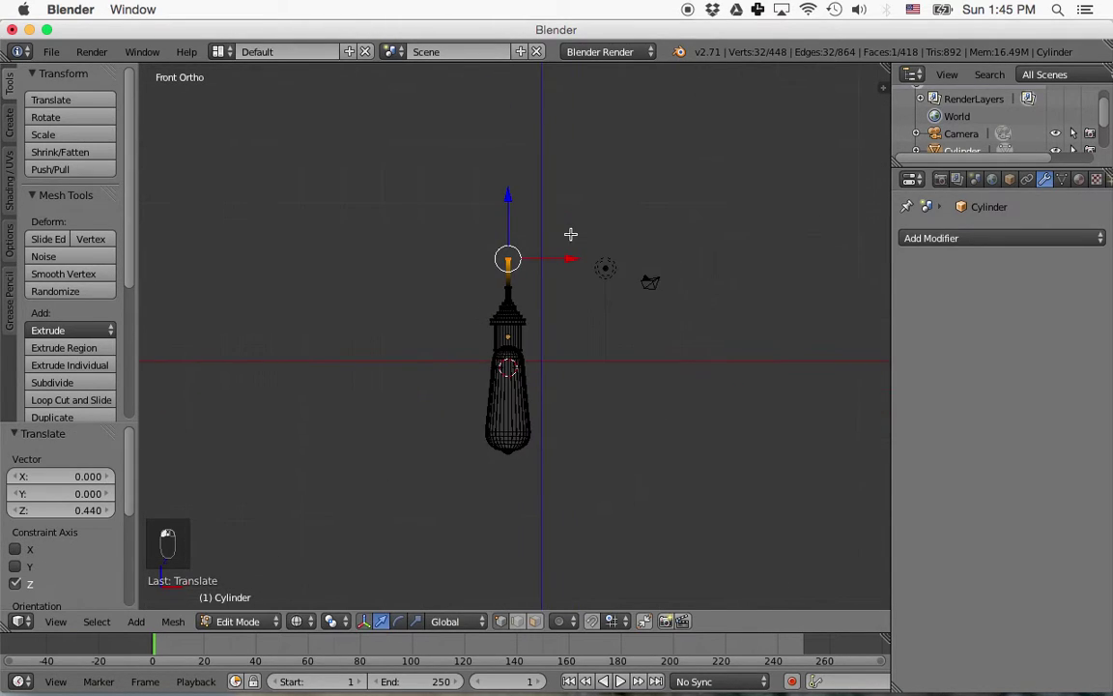
{"action": "left_click_drag", "start_coordinate": [509, 199], "coordinate": [518, 124]}
{"action": "key", "text": "a"}
{"action": "scroll", "coordinate": [623, 396], "scroll_direction": "up", "scroll_amount": 4}
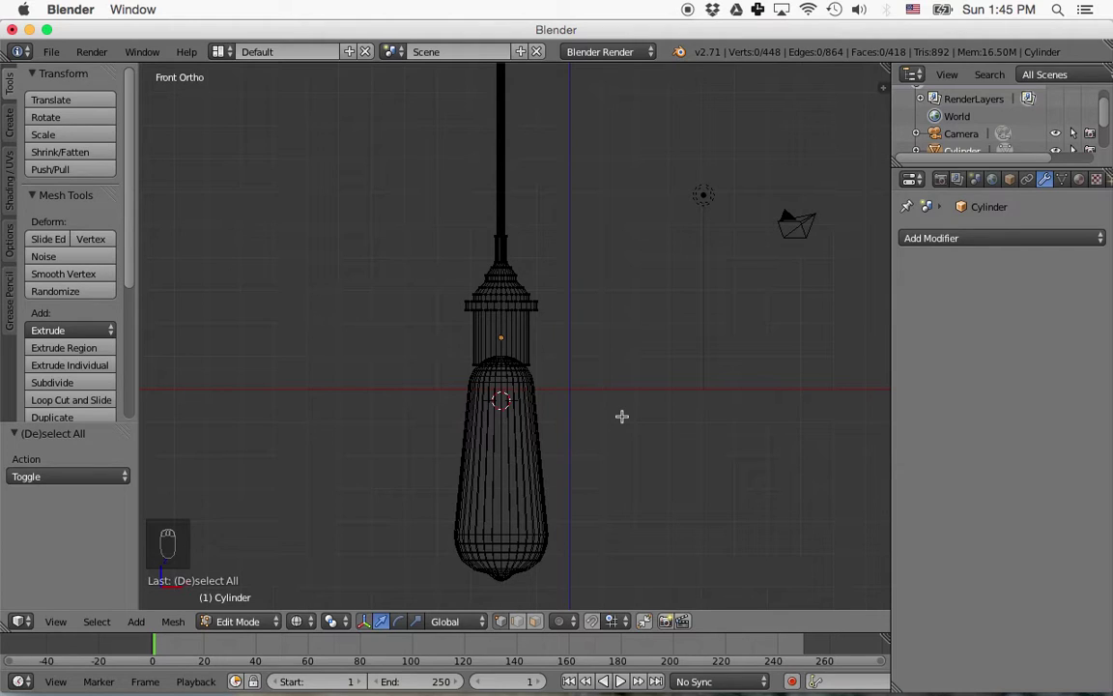
Show the model in solid shading, return to Object Mode and deselect all objects.
{"action": "key", "text": "z"}
{"action": "key", "text": "Tab"}
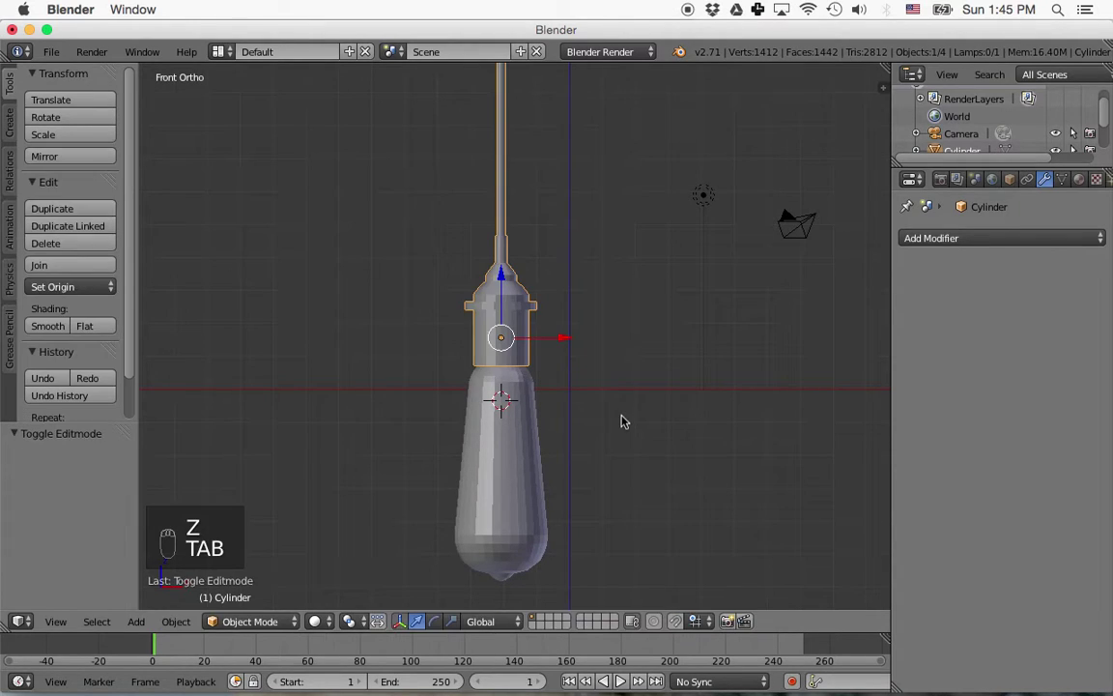
{"action": "key", "text": "a"}
{"action": "key", "text": "a"}
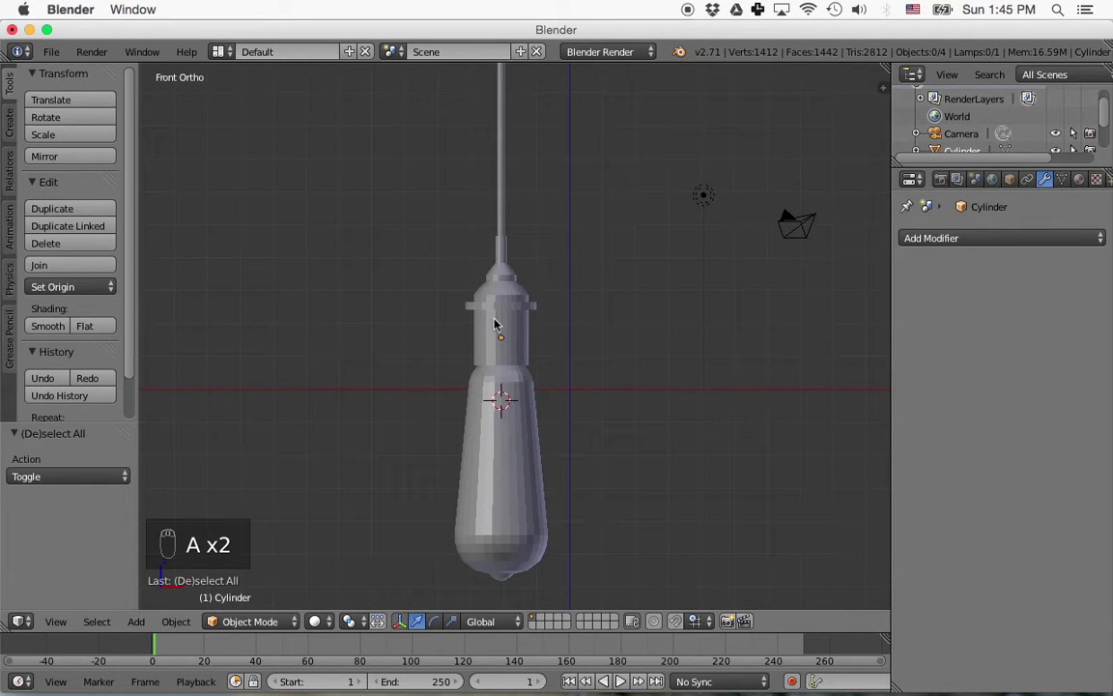
Apply smooth shading to the glass bulb and to the cylinder base with its cord.
{"action": "right_click", "coordinate": [503, 414]}
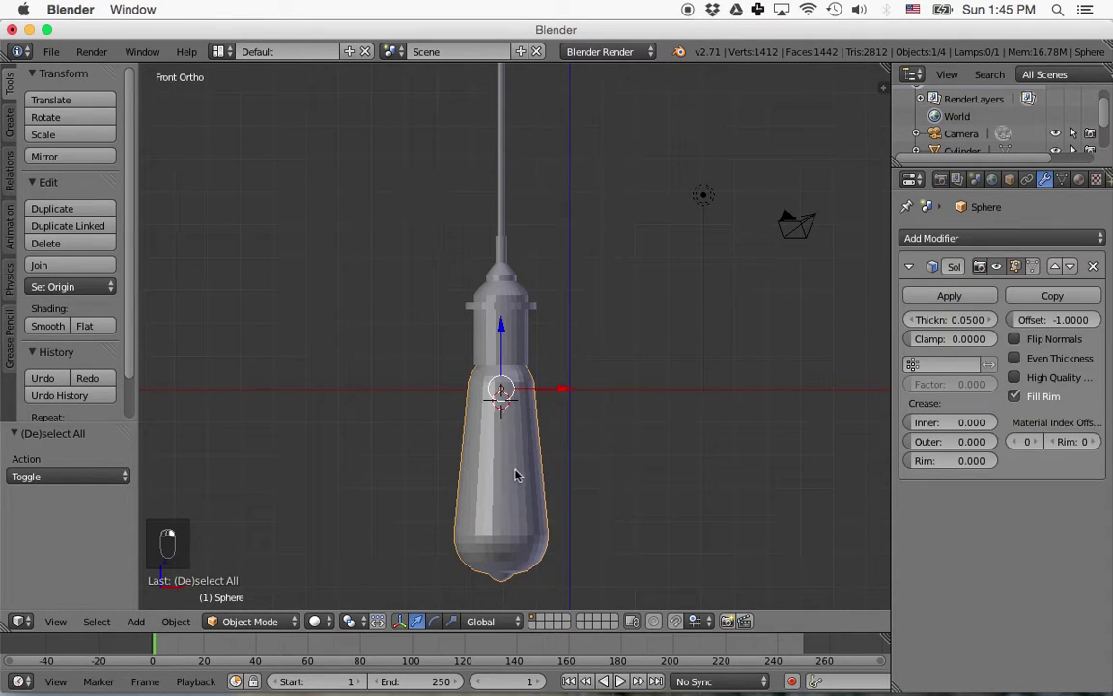
{"action": "left_click", "coordinate": [47, 325]}
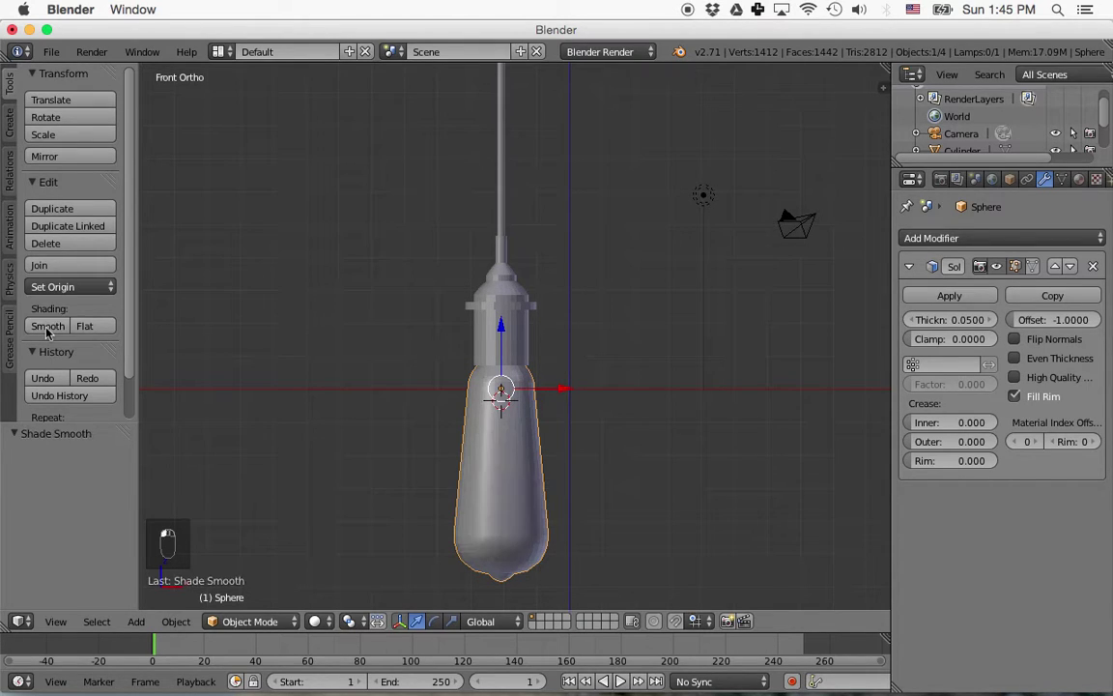
{"action": "right_click", "coordinate": [509, 309]}
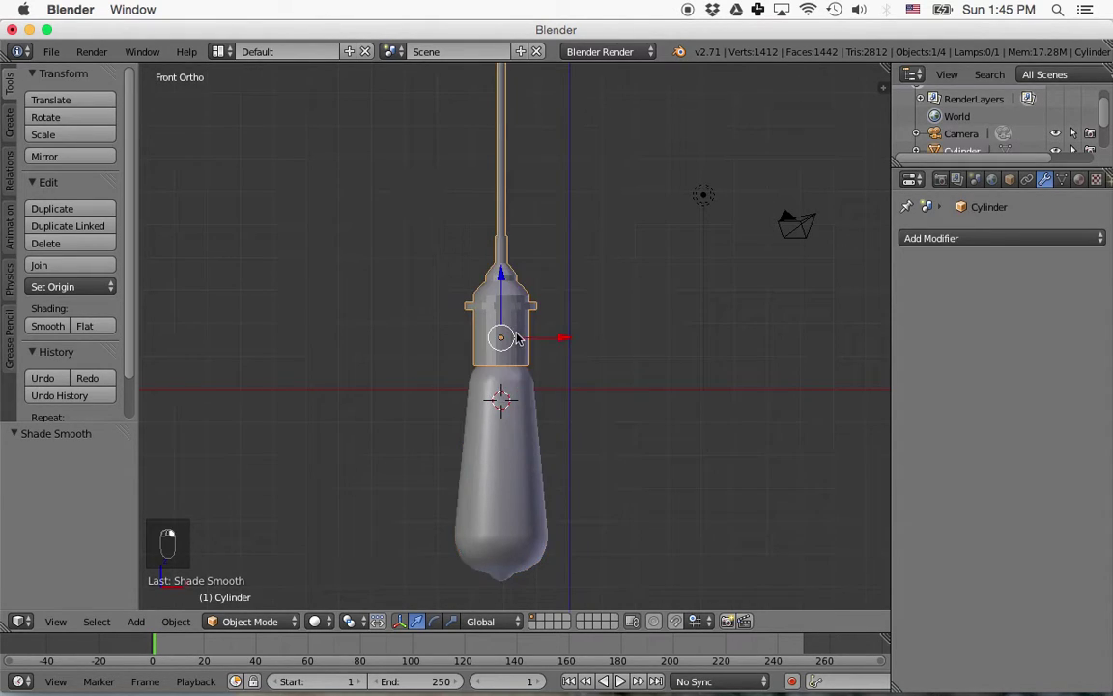
{"action": "left_click", "coordinate": [69, 333]}
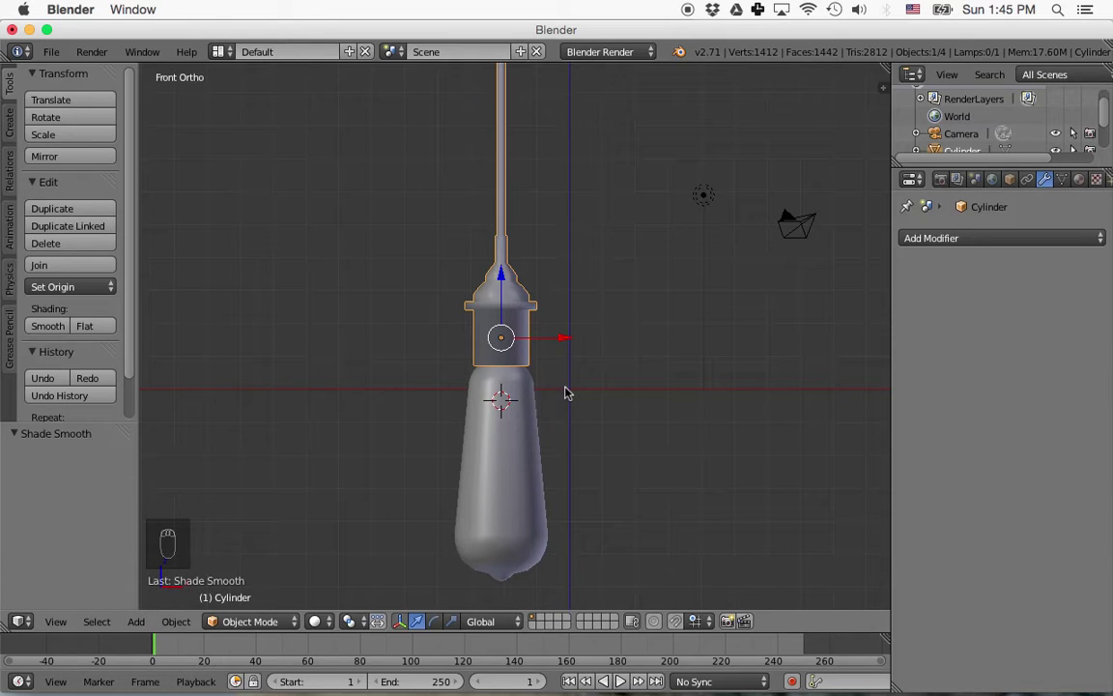
Deselect everything, add a mesh cylinder, and move it about 4.435 units along X beside the bulb.
{"action": "key", "text": "a"}
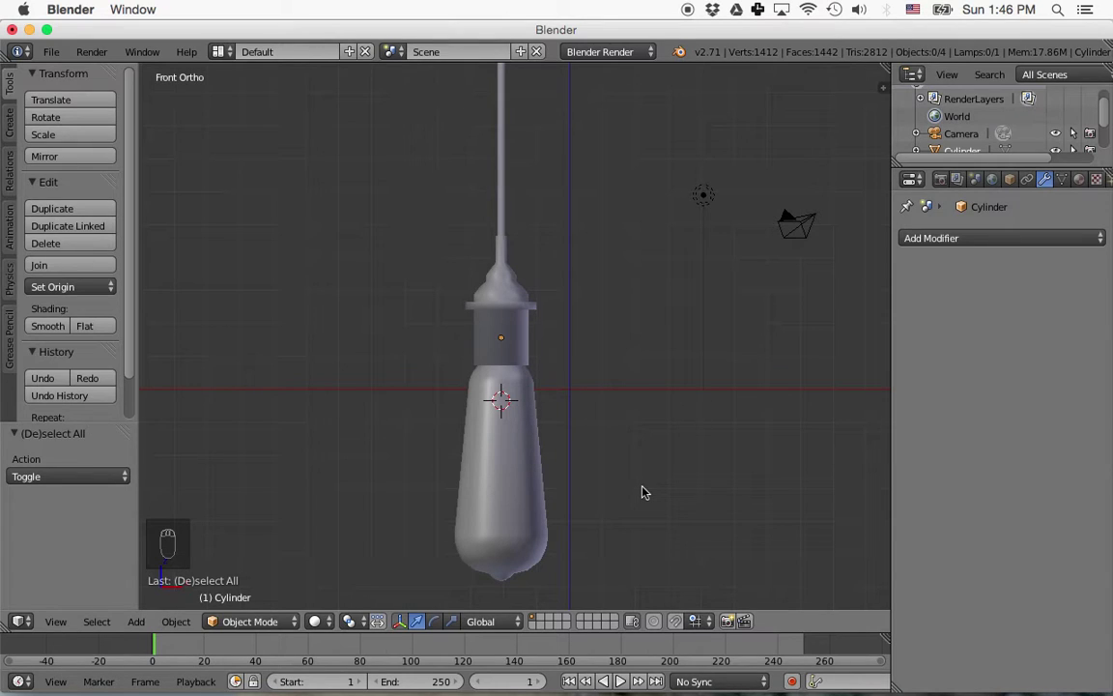
{"action": "key", "text": "shift+a"}
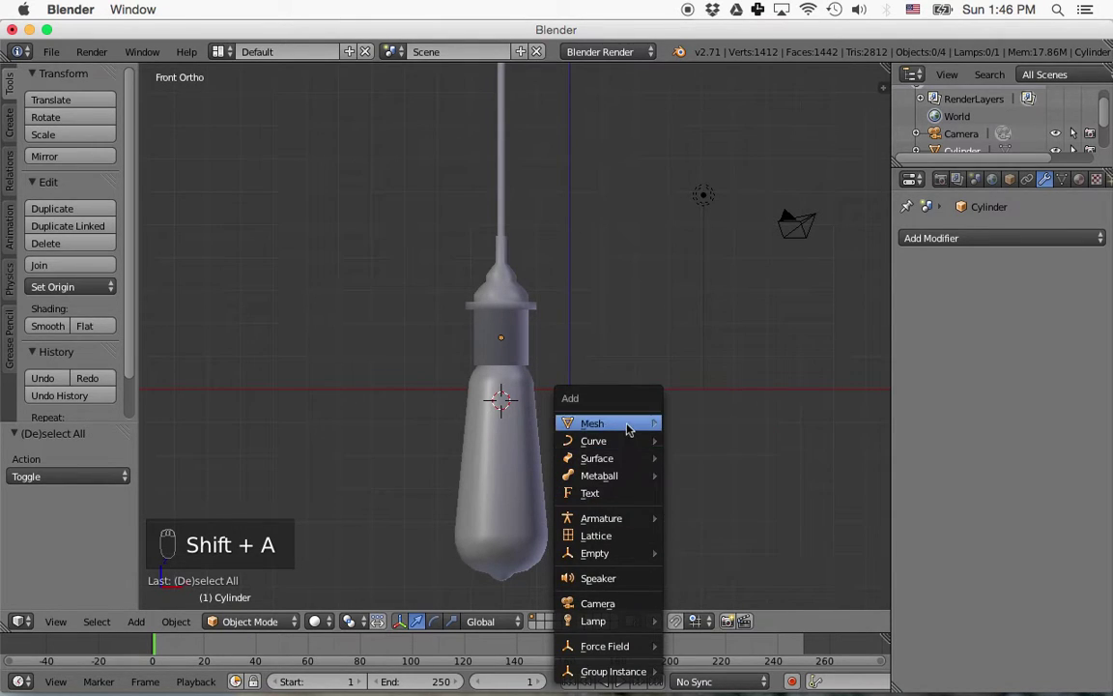
{"action": "mouse_move", "coordinate": [627, 427]}
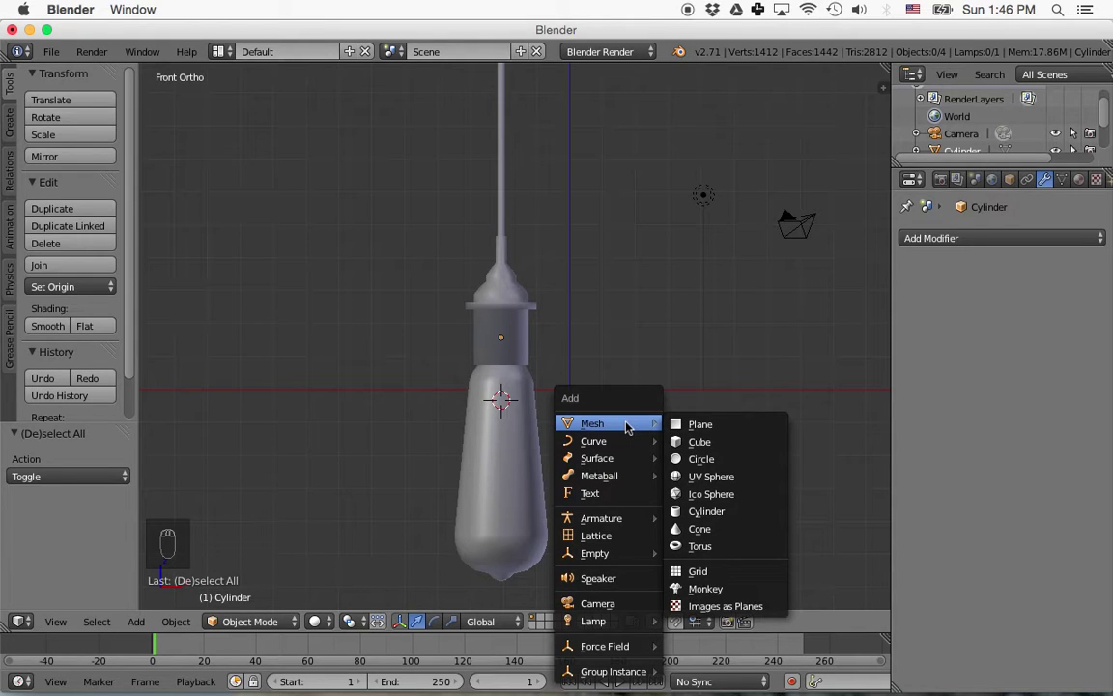
{"action": "left_click", "coordinate": [710, 511]}
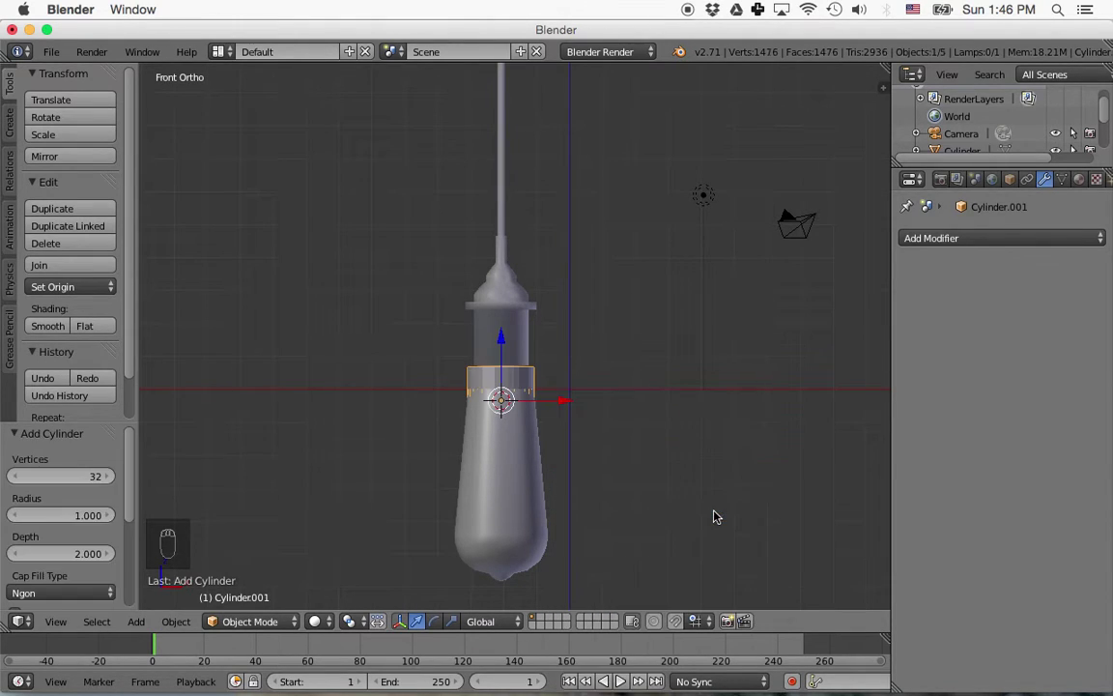
{"action": "left_click_drag", "start_coordinate": [567, 407], "coordinate": [713, 399]}
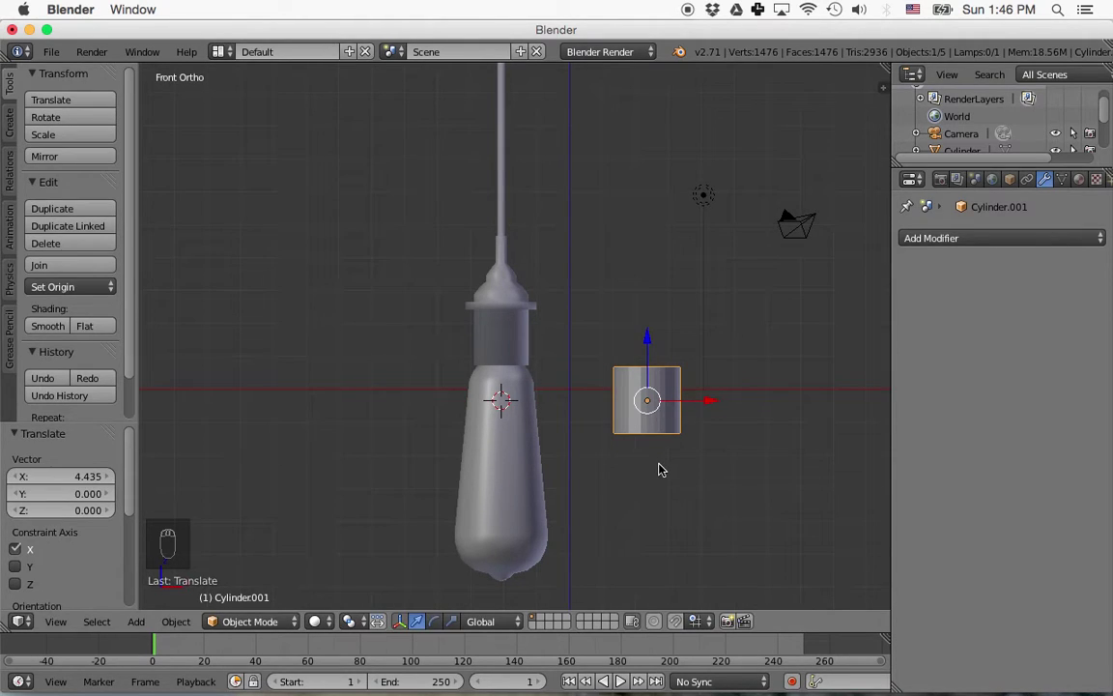
Enter Edit Mode on the new cylinder, show the scene in wireframe, and scale the cylinder's mesh to about 0.444.
{"action": "key", "text": "Tab"}
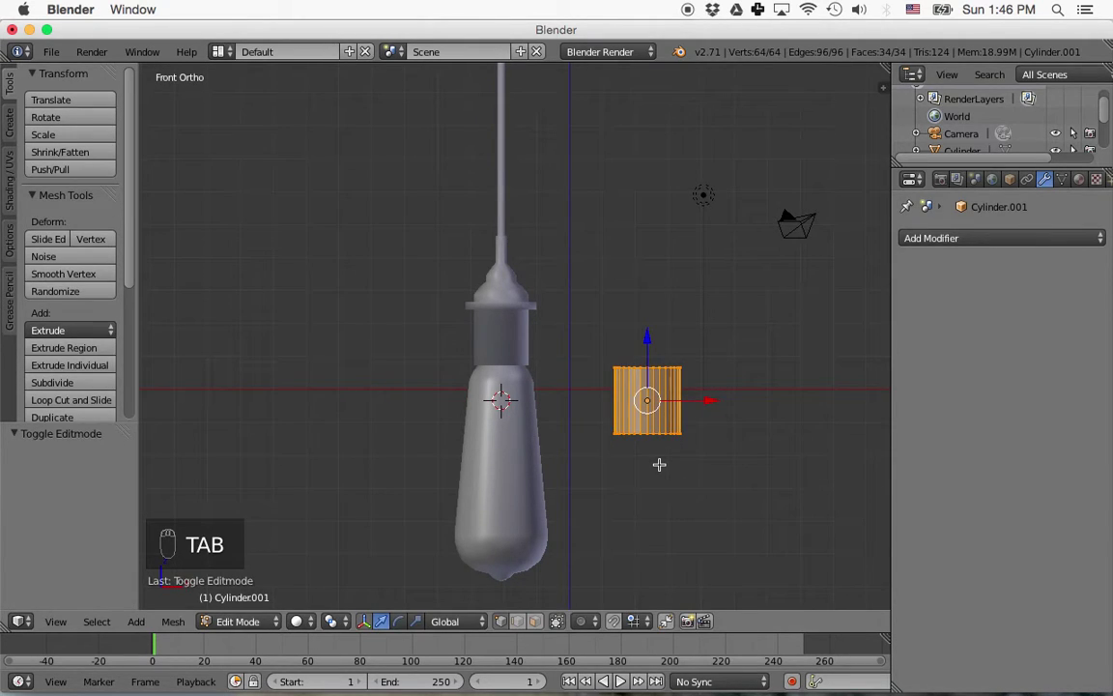
{"action": "key", "text": "z"}
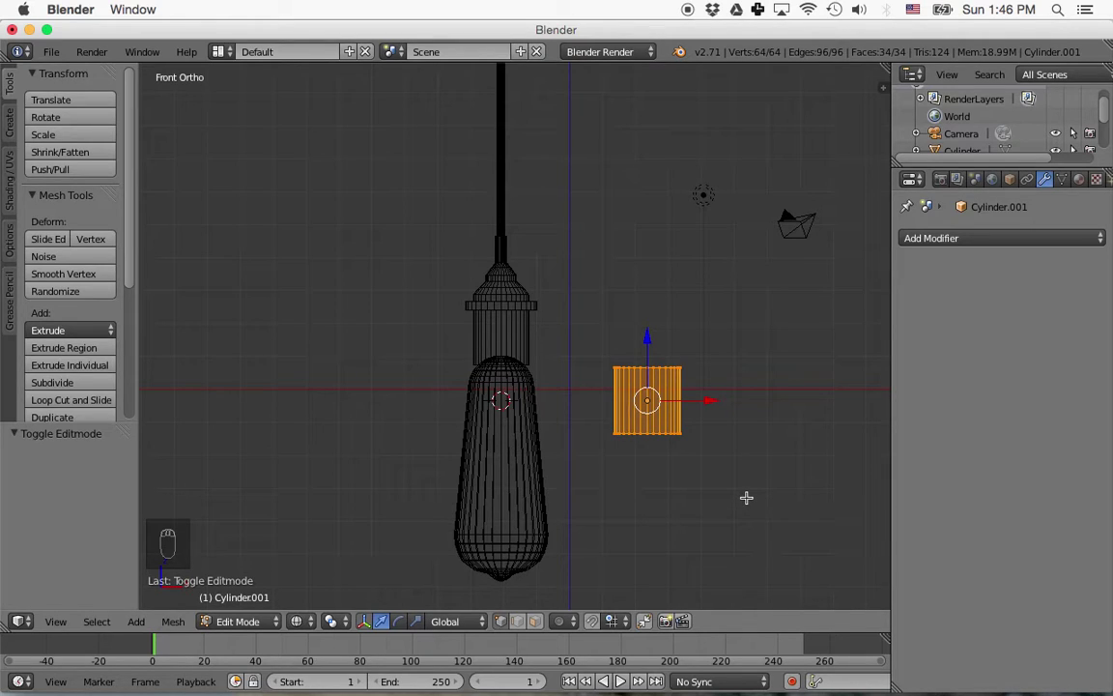
{"action": "key", "text": "s"}
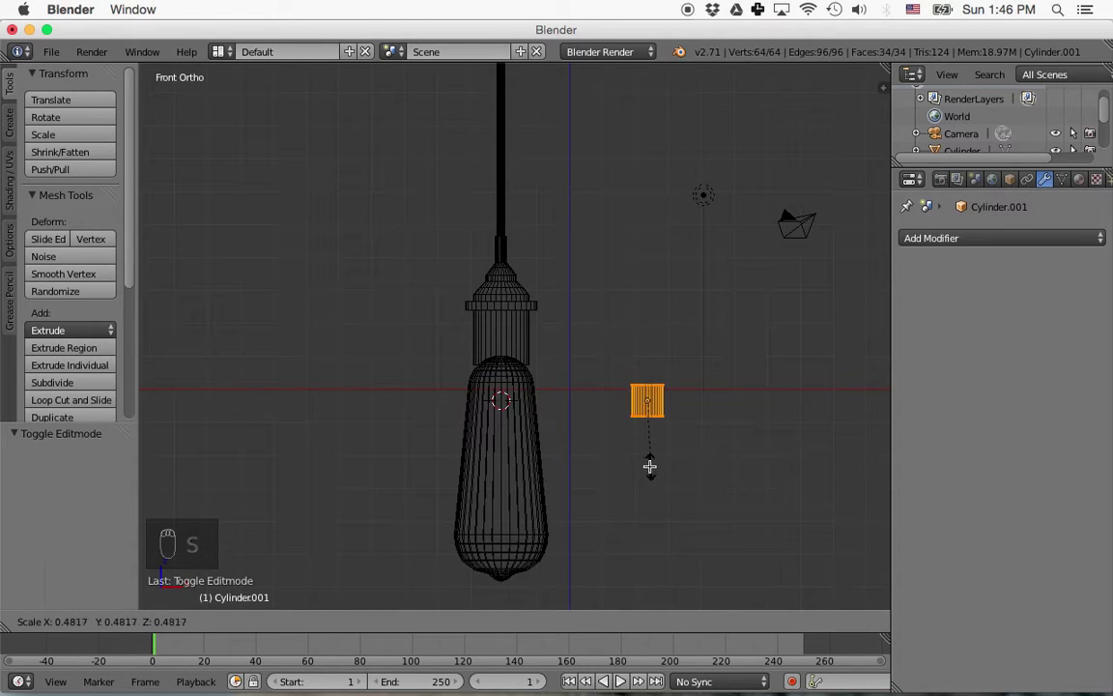
{"action": "left_click", "coordinate": [648, 462]}
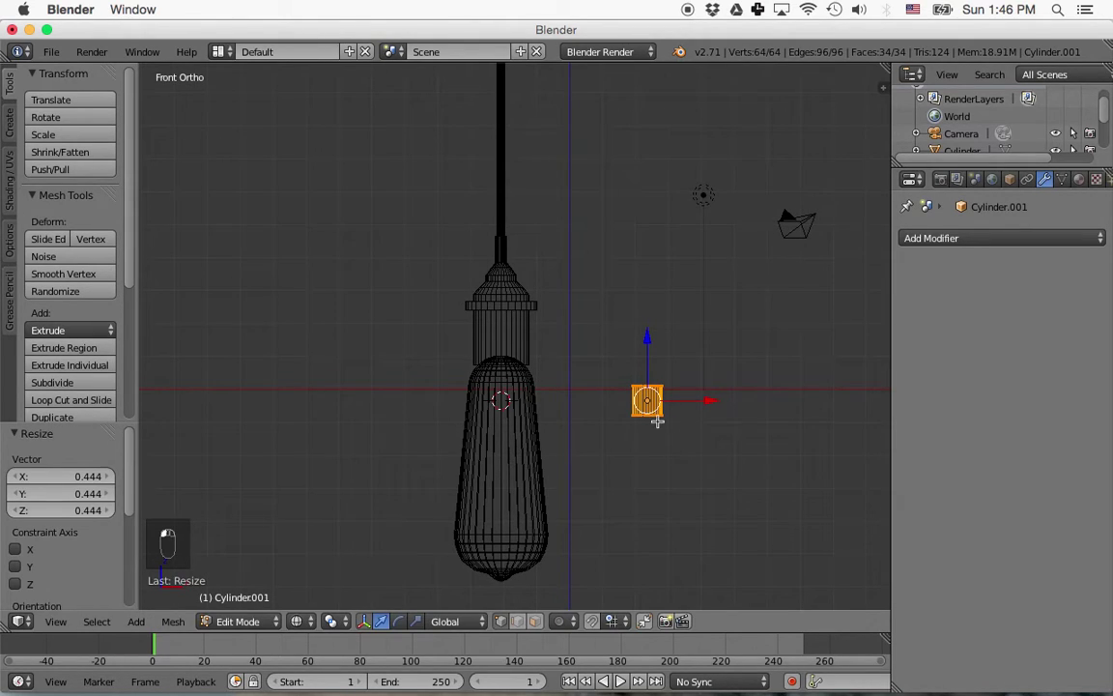
Raise the small cylinder about 0.554 units along Z, shift it slightly towards the bulb along X, and deselect everything.
{"action": "left_click_drag", "start_coordinate": [649, 346], "coordinate": [646, 326]}
{"action": "key", "text": "g"}
{"action": "key", "text": "x"}
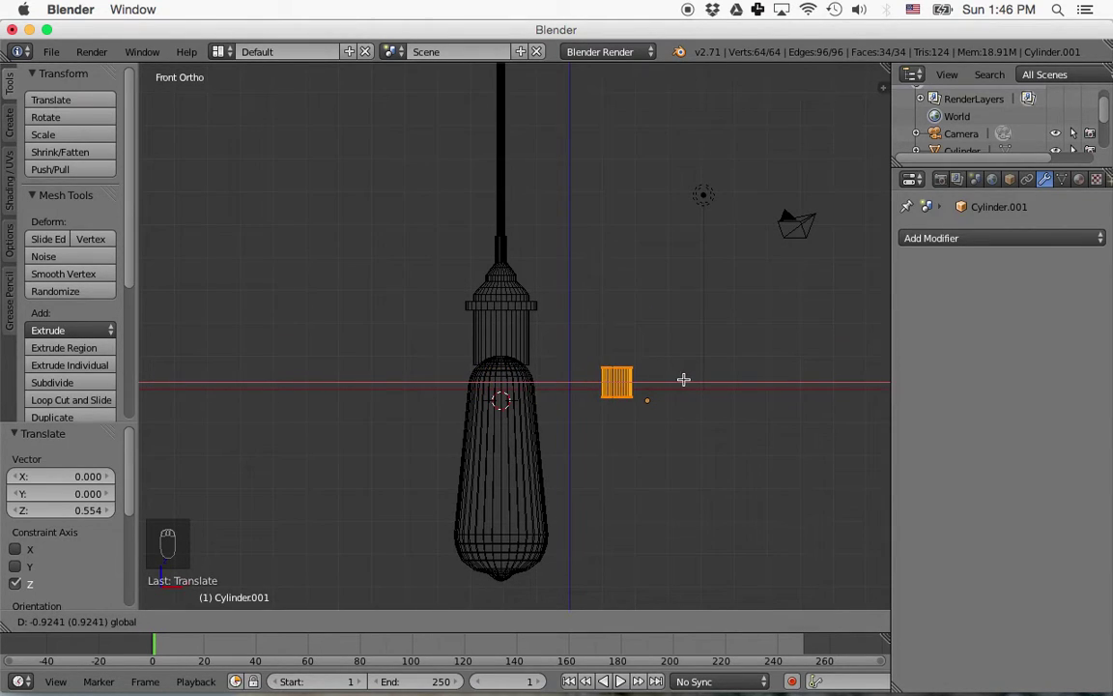
{"action": "left_click", "coordinate": [703, 381]}
{"action": "key", "text": "a"}
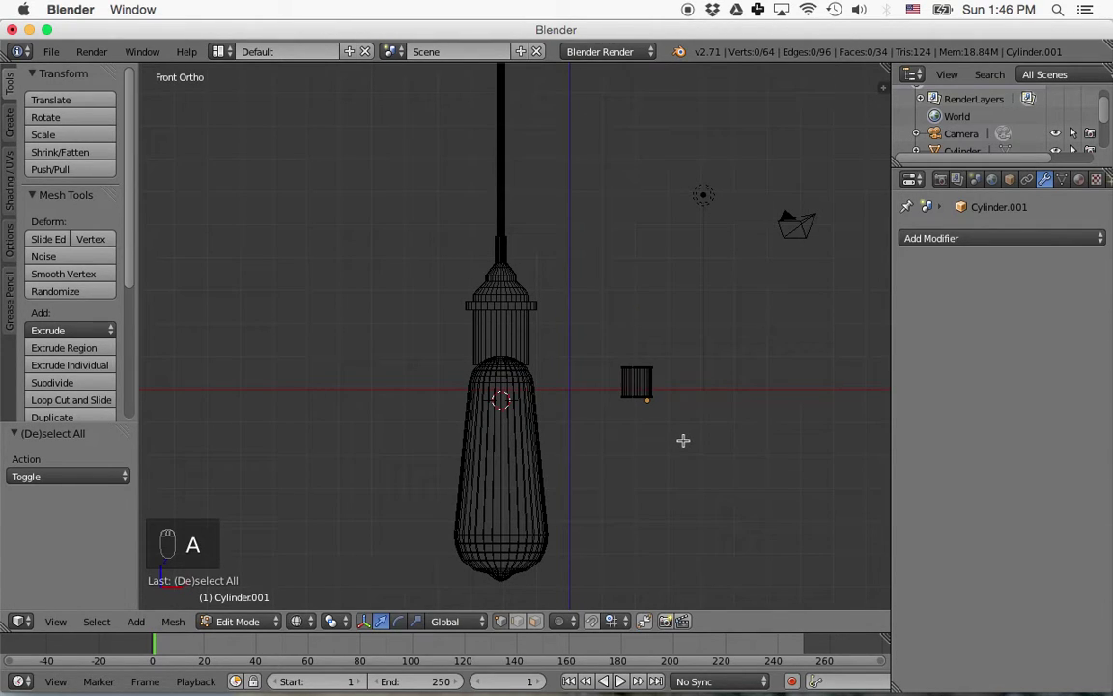
Extrude the cylinder's bottom face in place, scale it to about 0.469, and extrude it down about 4.383 units as a thin stem.
{"action": "key", "text": "b"}
{"action": "left_click_drag", "start_coordinate": [615, 370], "coordinate": [675, 409]}
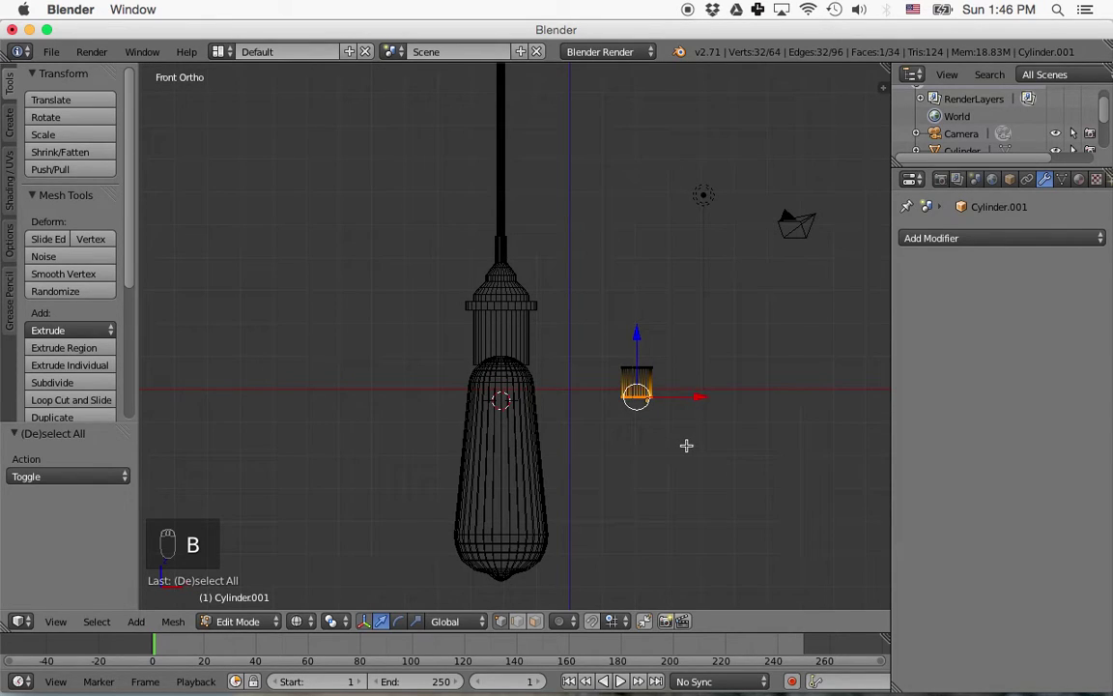
{"action": "key", "text": "e"}
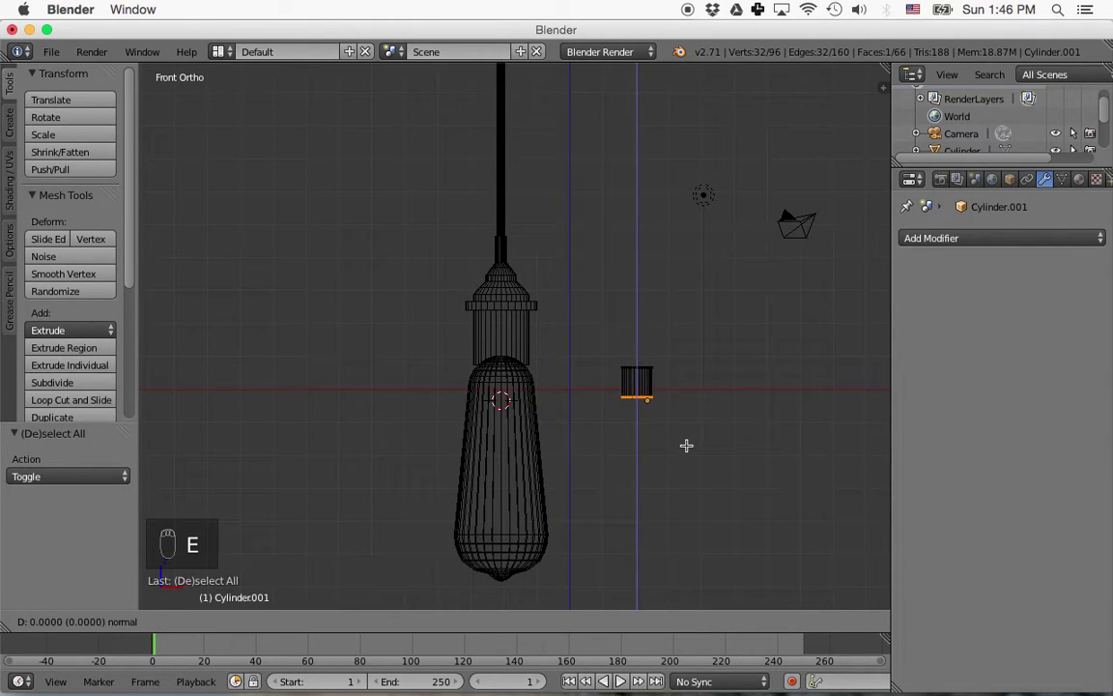
{"action": "left_click", "coordinate": [686, 445]}
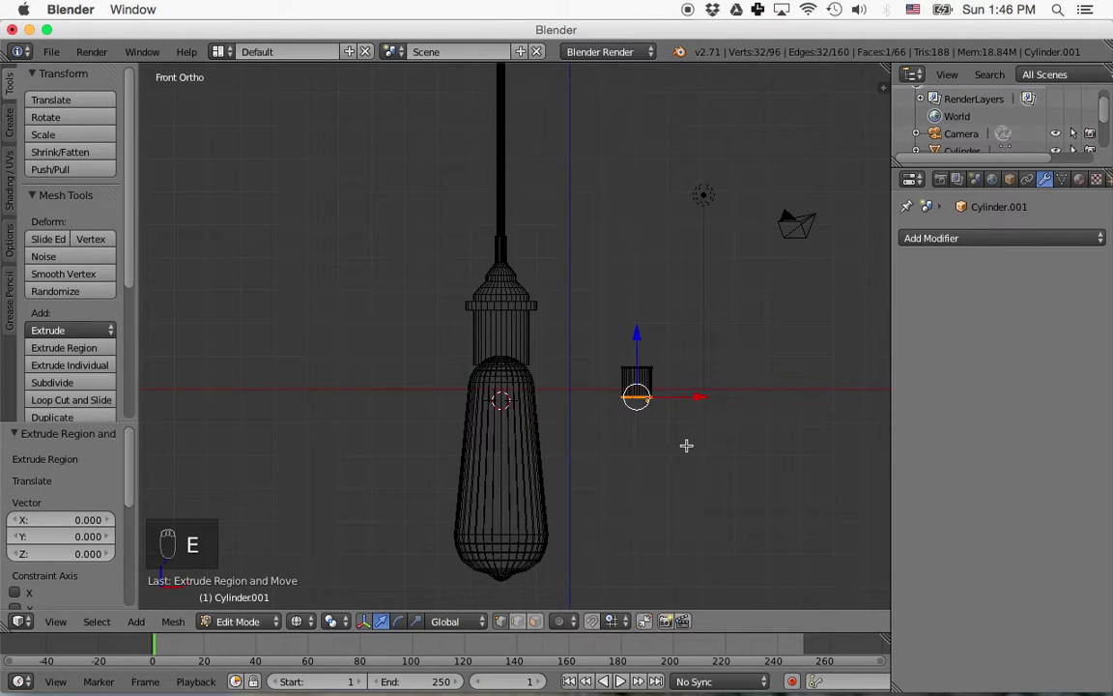
{"action": "key", "text": "s"}
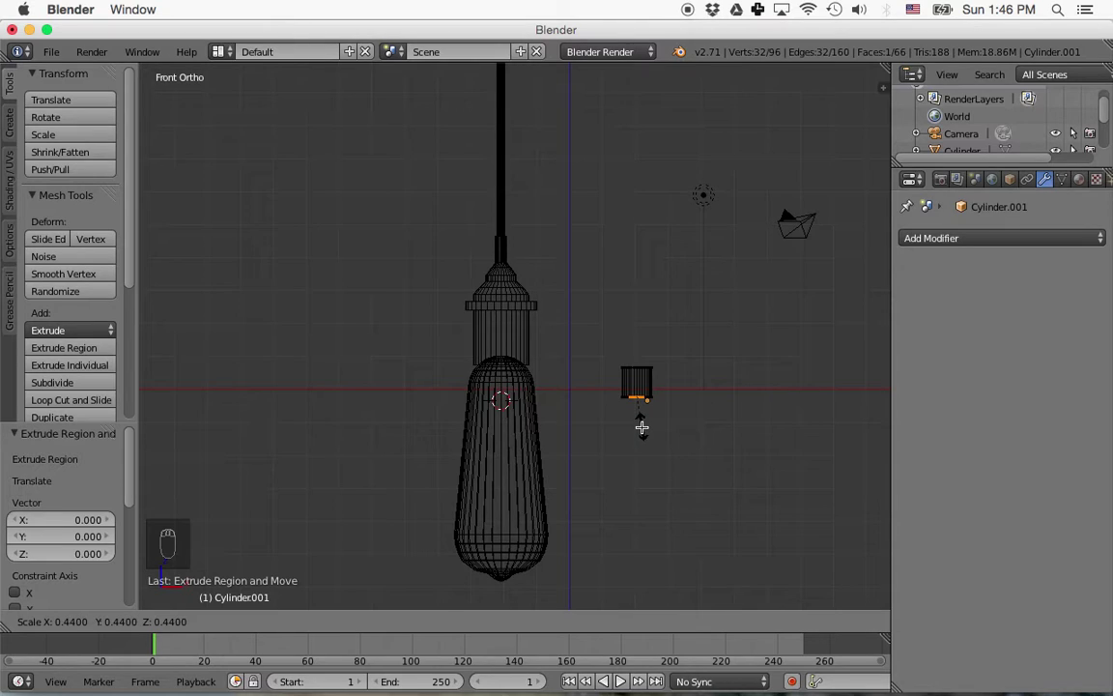
{"action": "left_click", "coordinate": [643, 429]}
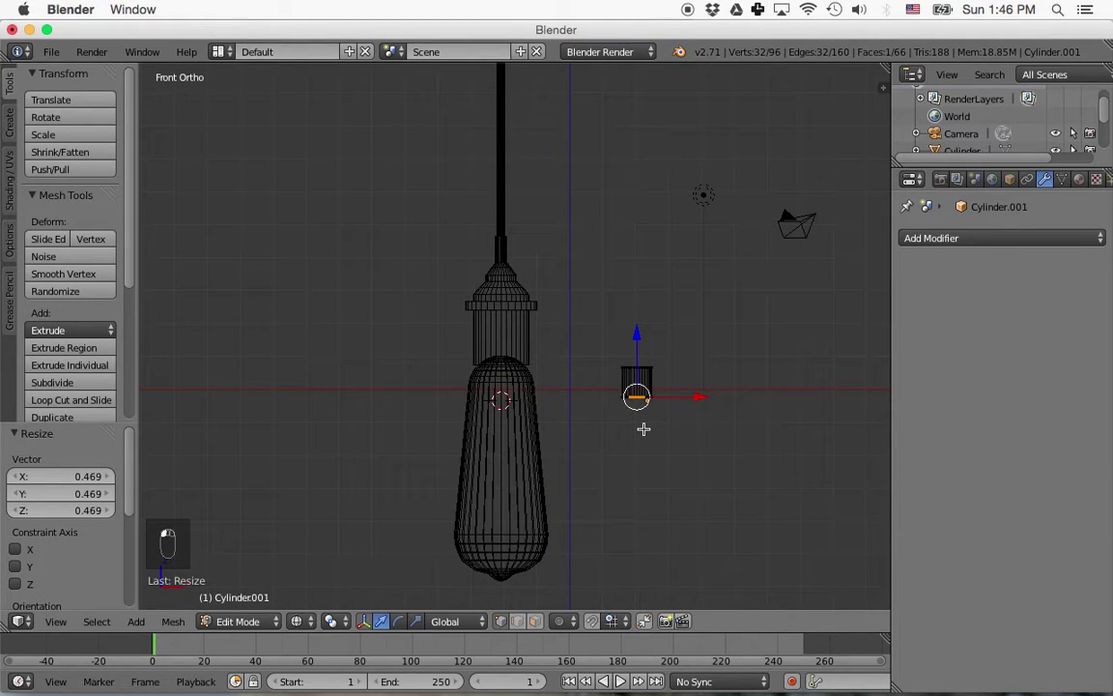
{"action": "key", "text": "e"}
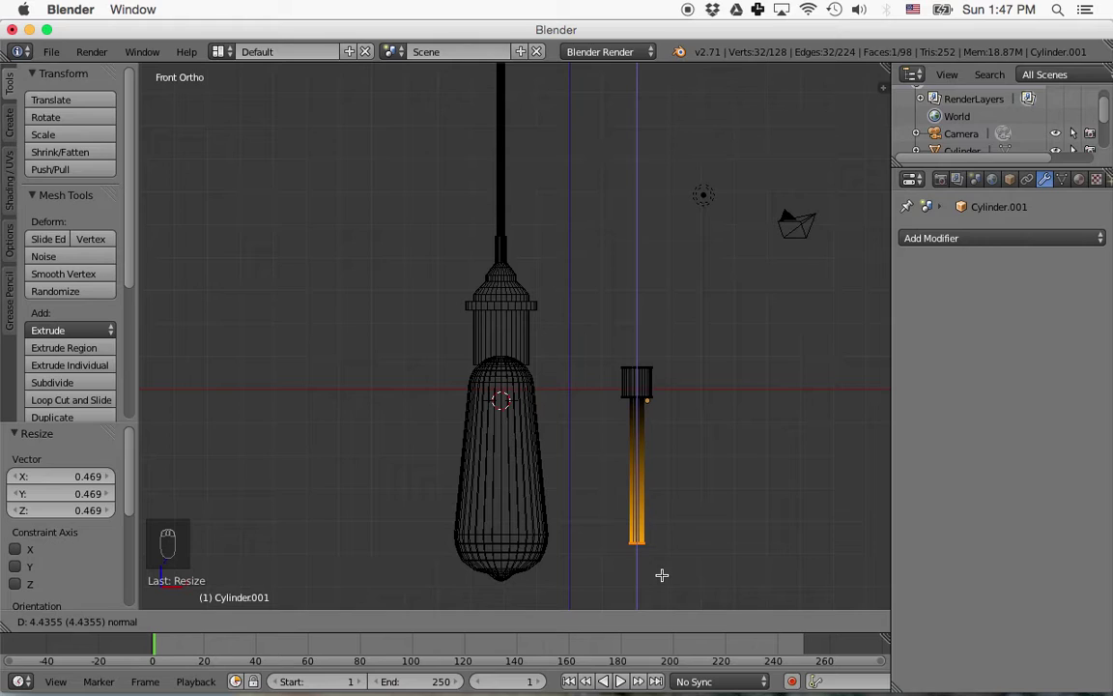
{"action": "left_click", "coordinate": [662, 575]}
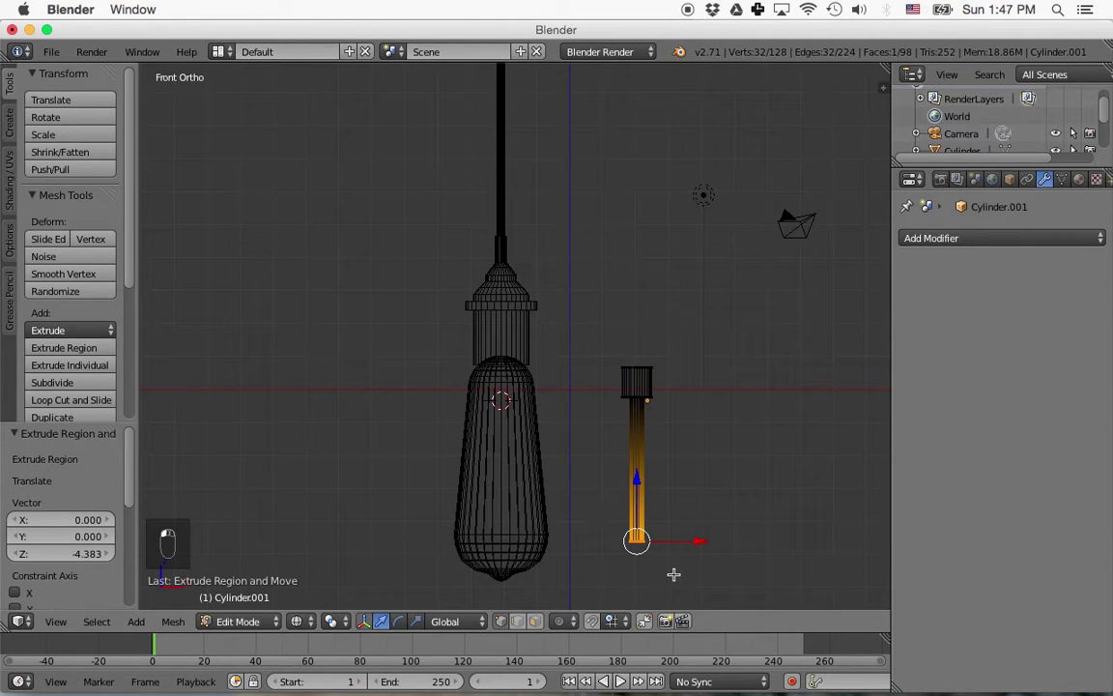
Extrude the stem's bottom face in place, scale it to about 1.423, and extrude it down about 0.132 units as a small foot.
{"action": "key", "text": "e"}
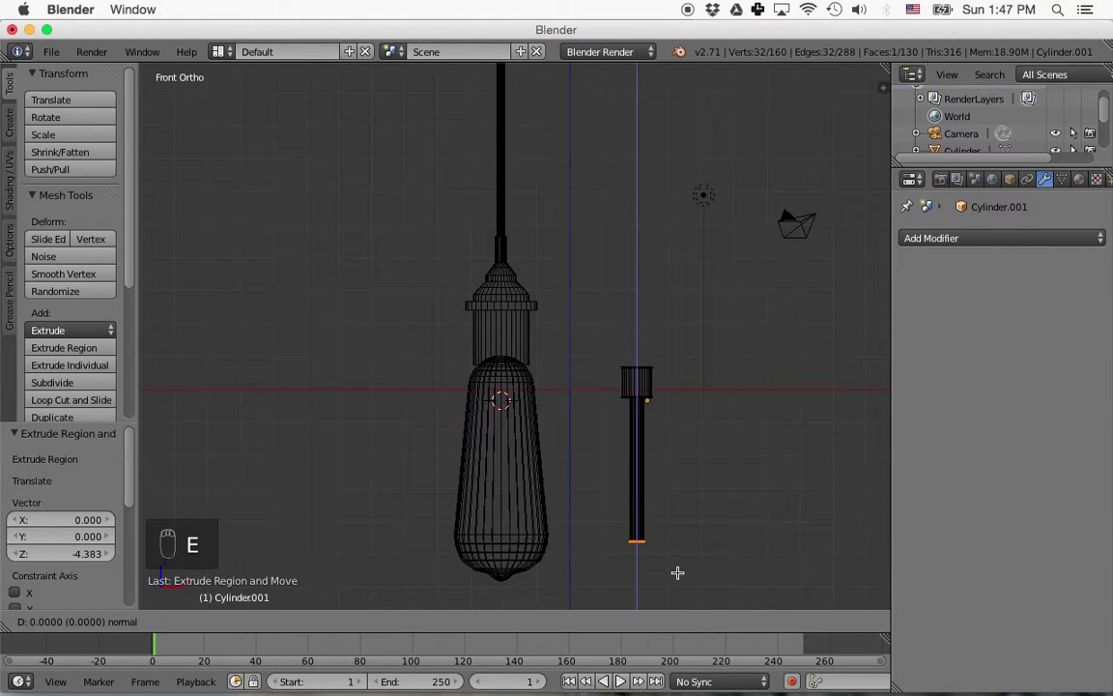
{"action": "right_click", "coordinate": [677, 573]}
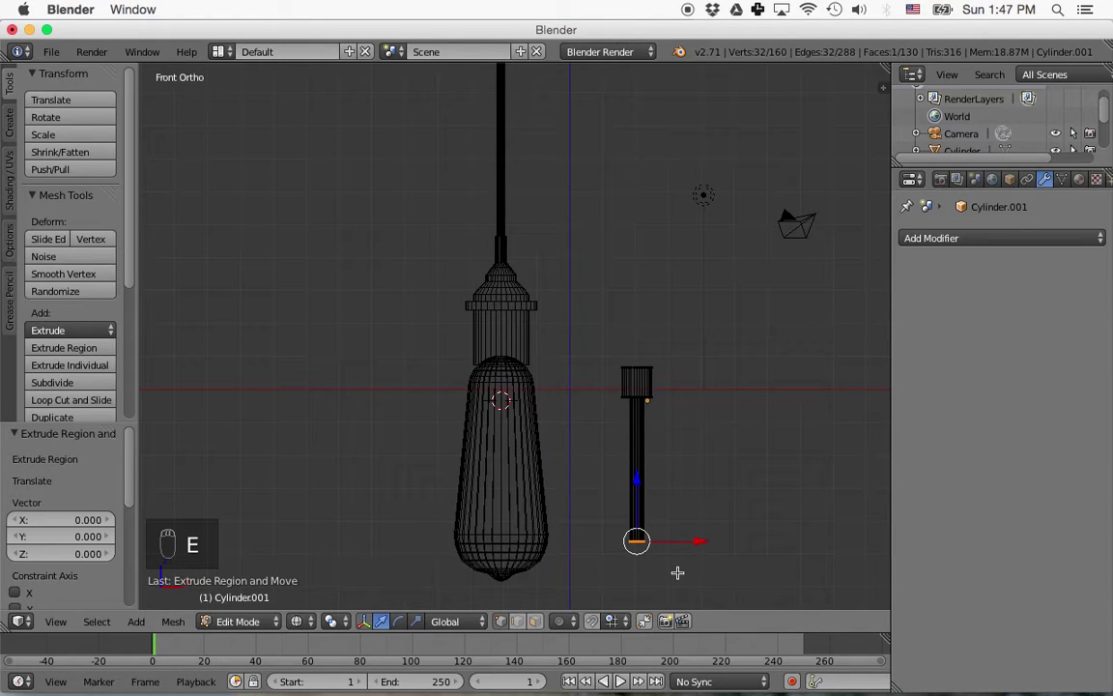
{"action": "key", "text": "s"}
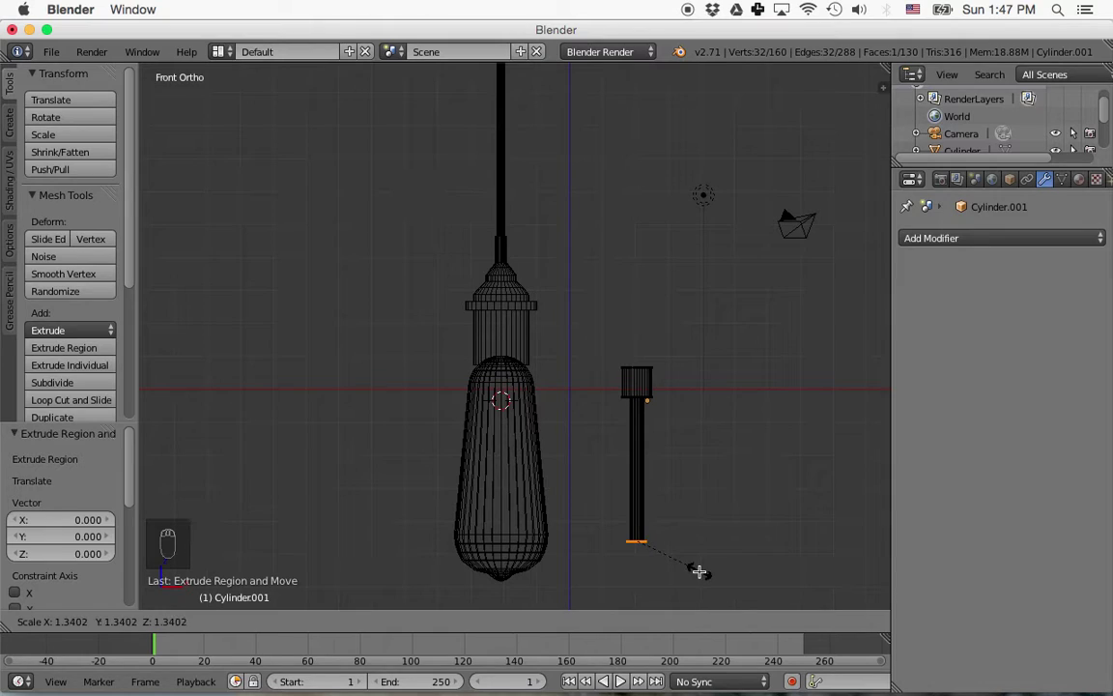
{"action": "left_click", "coordinate": [704, 573]}
{"action": "key", "text": "e"}
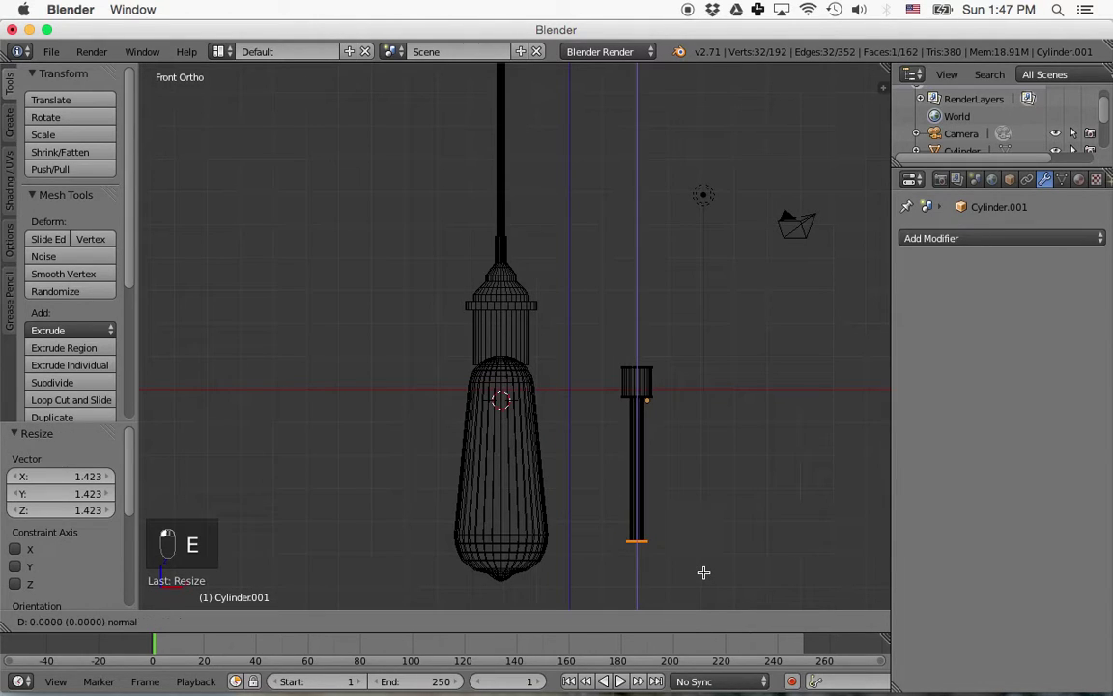
{"action": "left_click", "coordinate": [703, 577]}
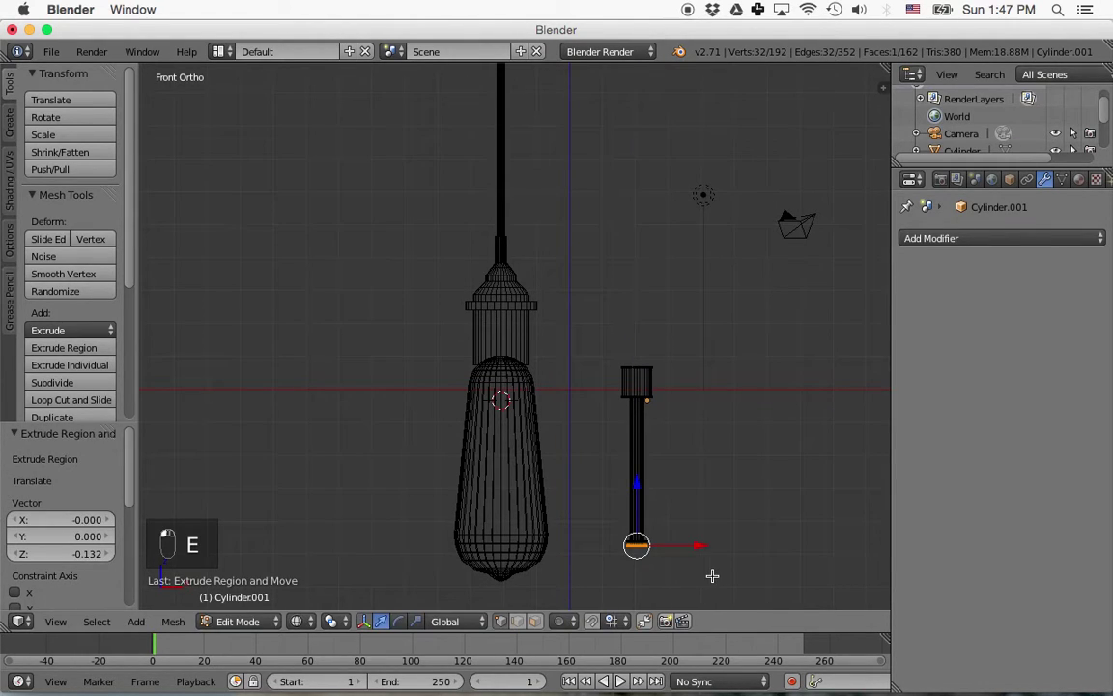
{"action": "key", "text": "Return"}
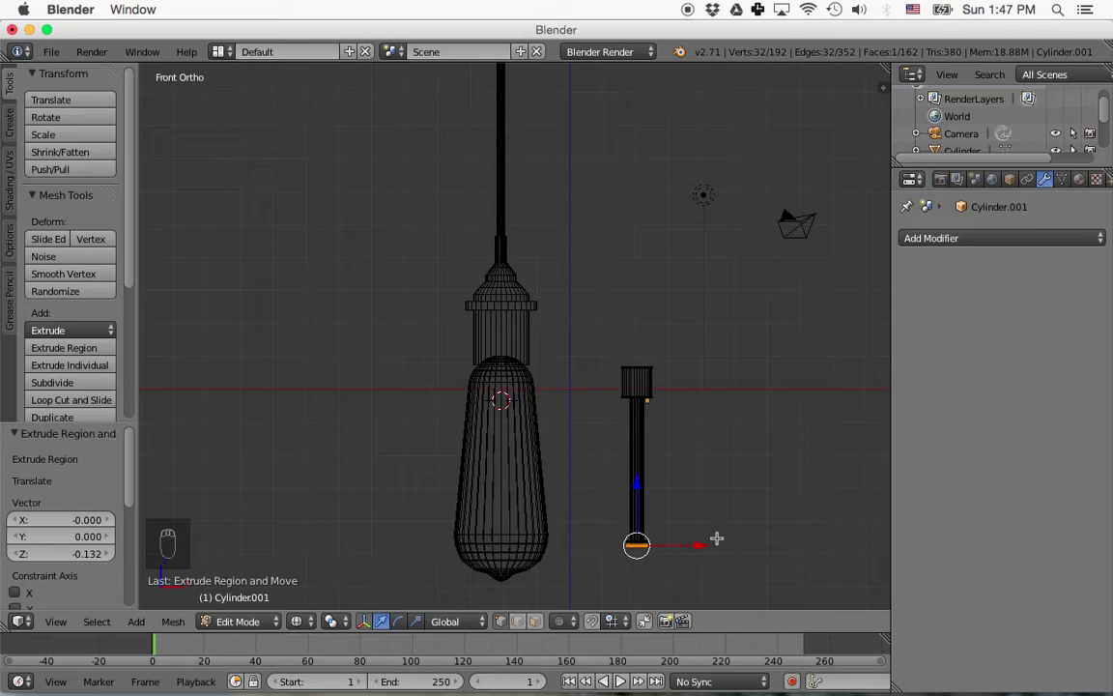
Select the whole stem mesh and move it about -4.092 units along X to centre it inside the glass bulb.
{"action": "key", "text": "a"}
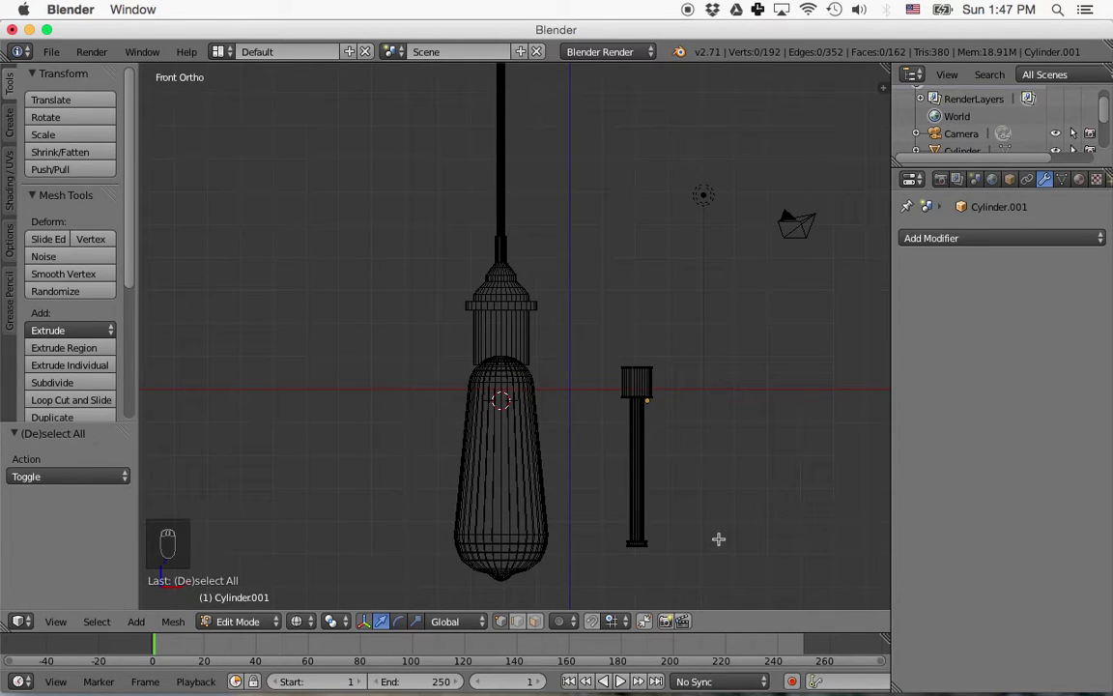
{"action": "key", "text": "a"}
{"action": "left_click_drag", "start_coordinate": [702, 467], "coordinate": [565, 467]}
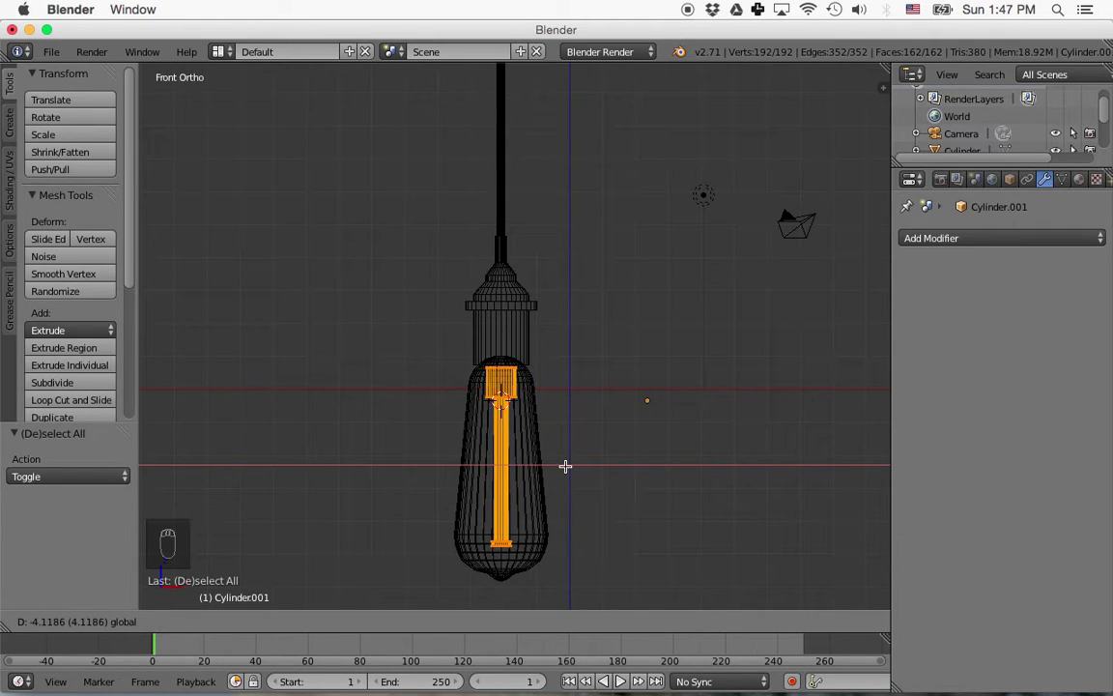
{"action": "left_click_drag", "start_coordinate": [565, 466], "coordinate": [567, 467]}
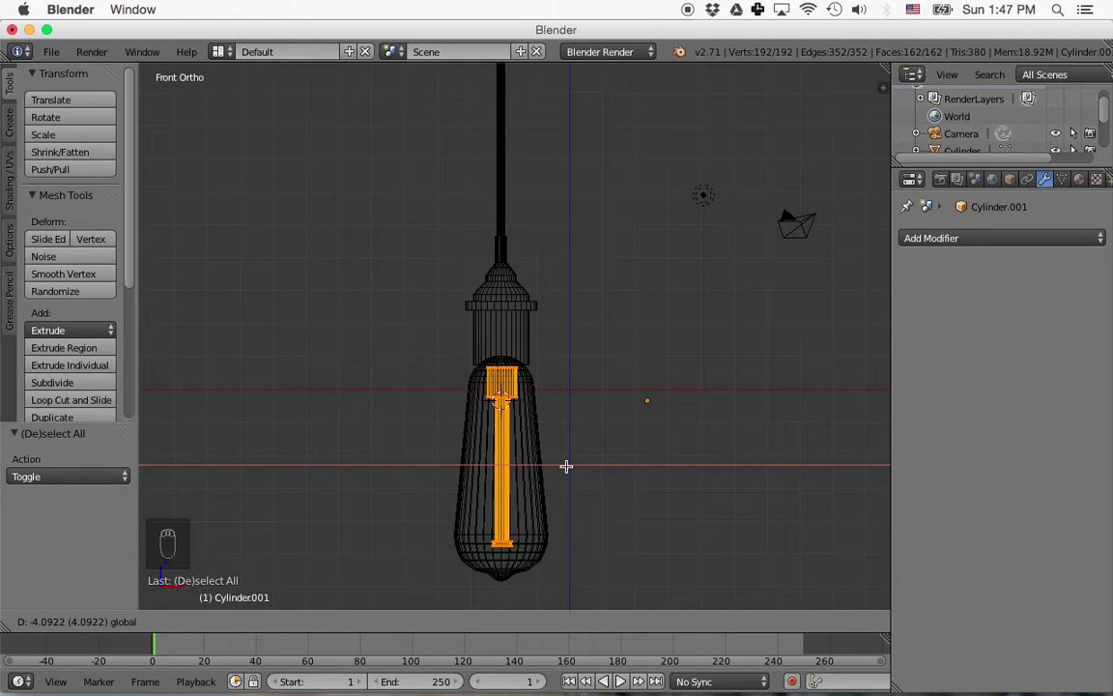
{"action": "left_click_drag", "start_coordinate": [567, 466], "coordinate": [567, 467]}
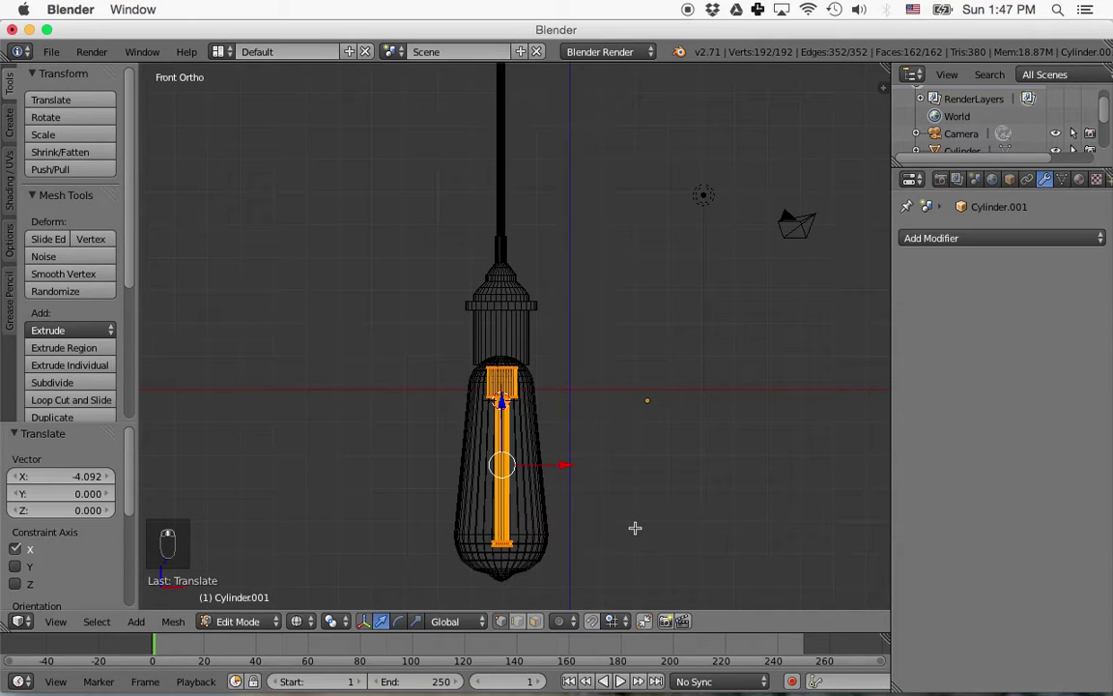
Scale the whole stem to about 0.813 and raise it about 0.66 units along Z towards the socket.
{"action": "key", "text": "s"}
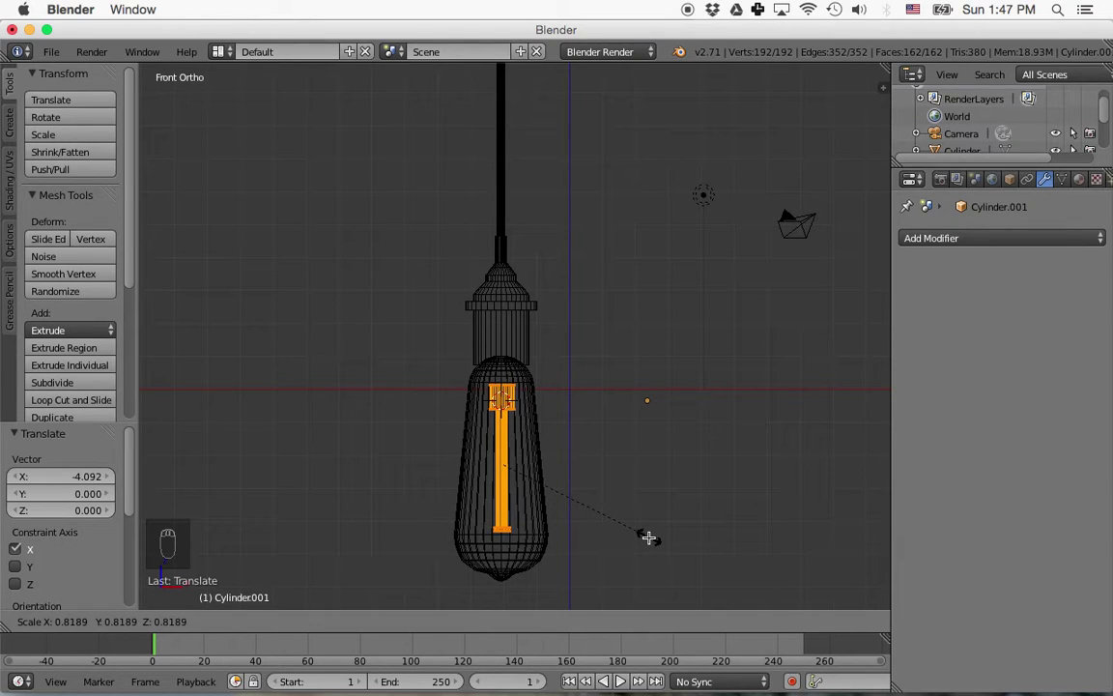
{"action": "left_click", "coordinate": [646, 532]}
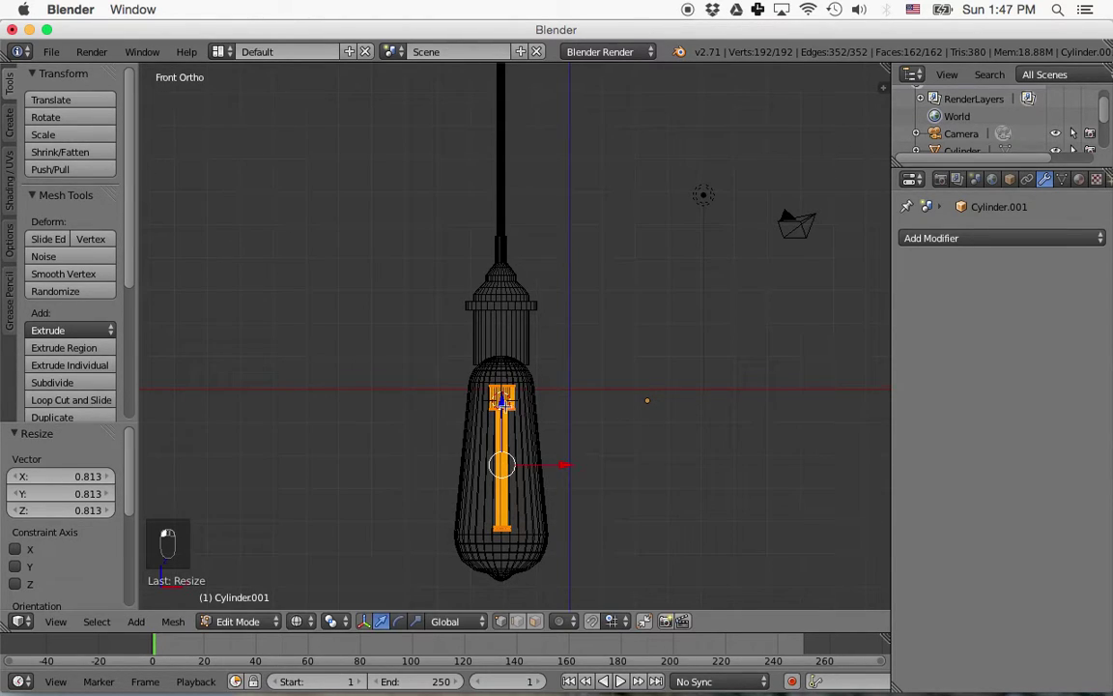
{"action": "key", "text": "g"}
{"action": "key", "text": "z"}
{"action": "left_click", "coordinate": [502, 386]}
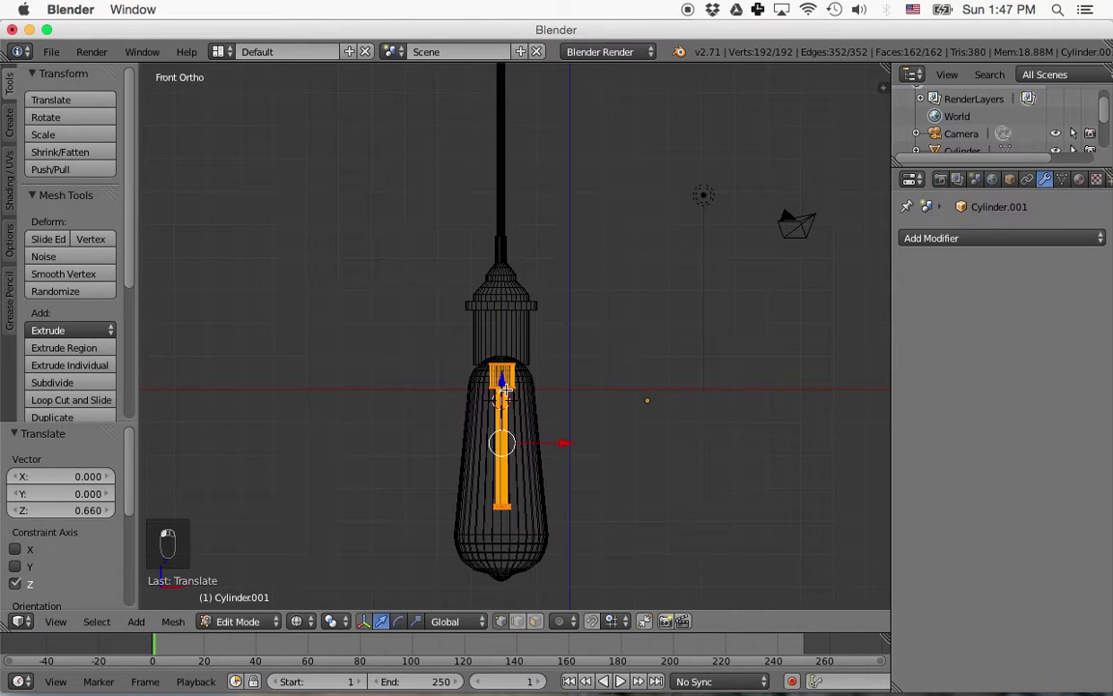
Select only the foot at the stem's lower end and move it down about 1.056 units along Z to lengthen the stem.
{"action": "key", "text": "a"}
{"action": "key", "text": "b"}
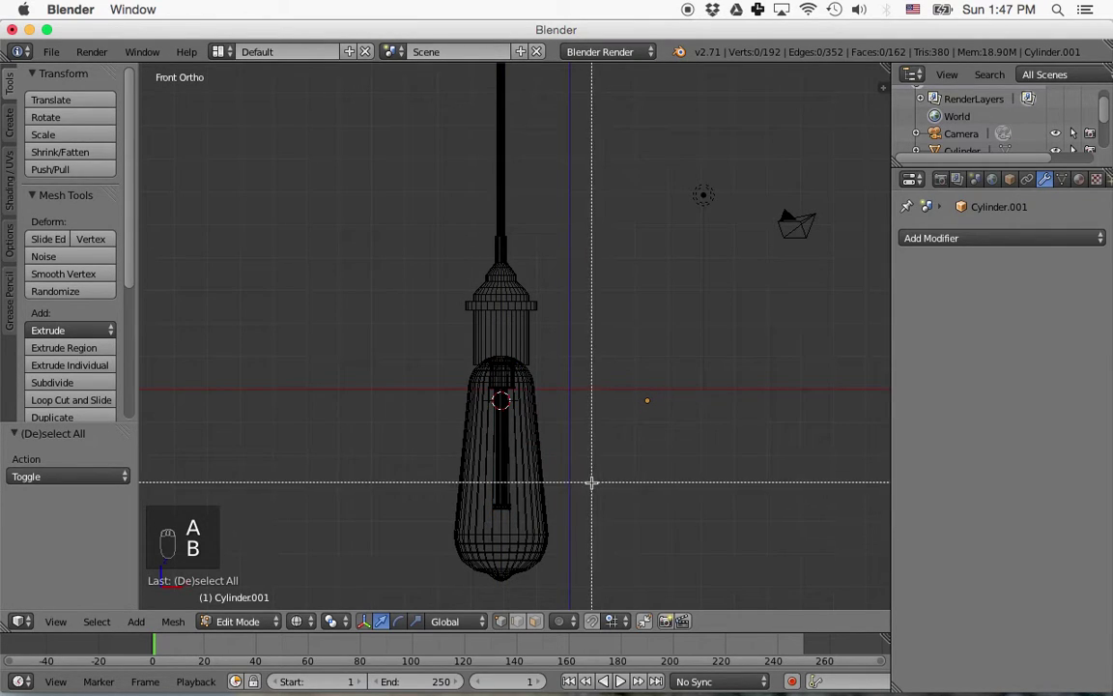
{"action": "left_click_drag", "start_coordinate": [481, 491], "coordinate": [531, 517]}
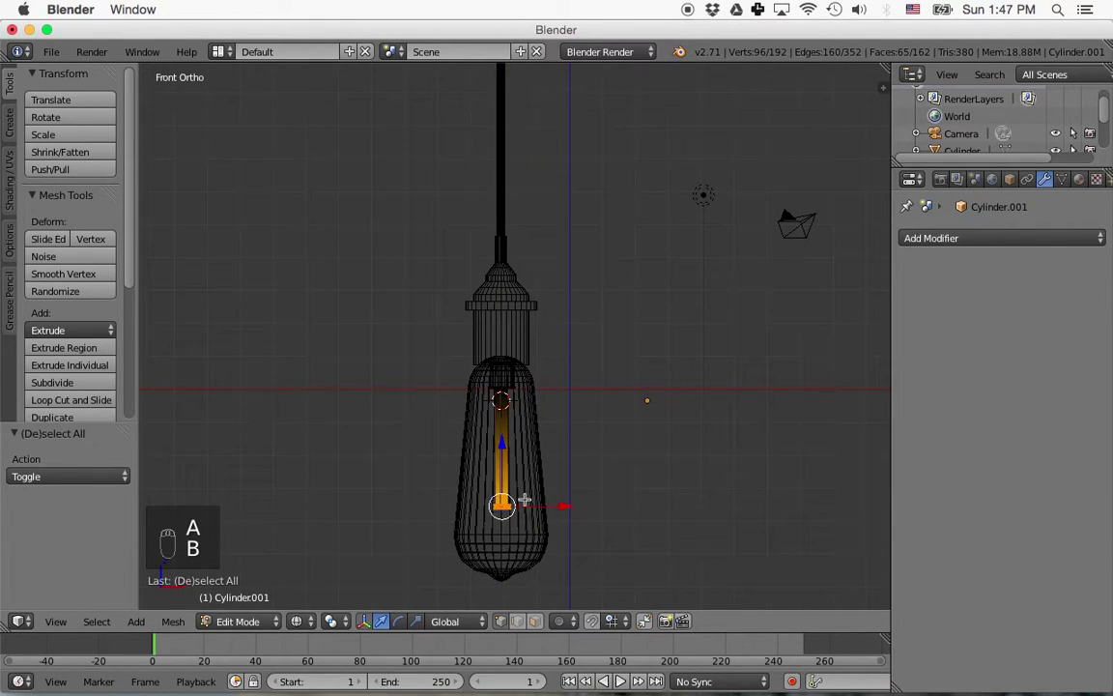
{"action": "key", "text": "g"}
{"action": "key", "text": "z"}
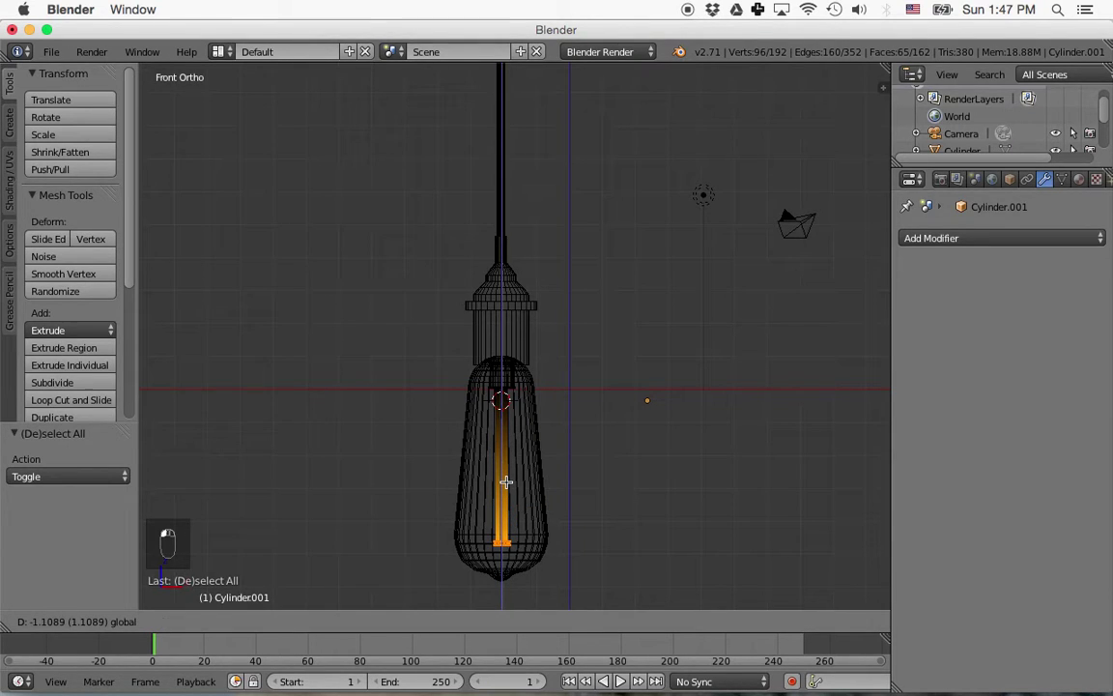
{"action": "left_click", "coordinate": [506, 478]}
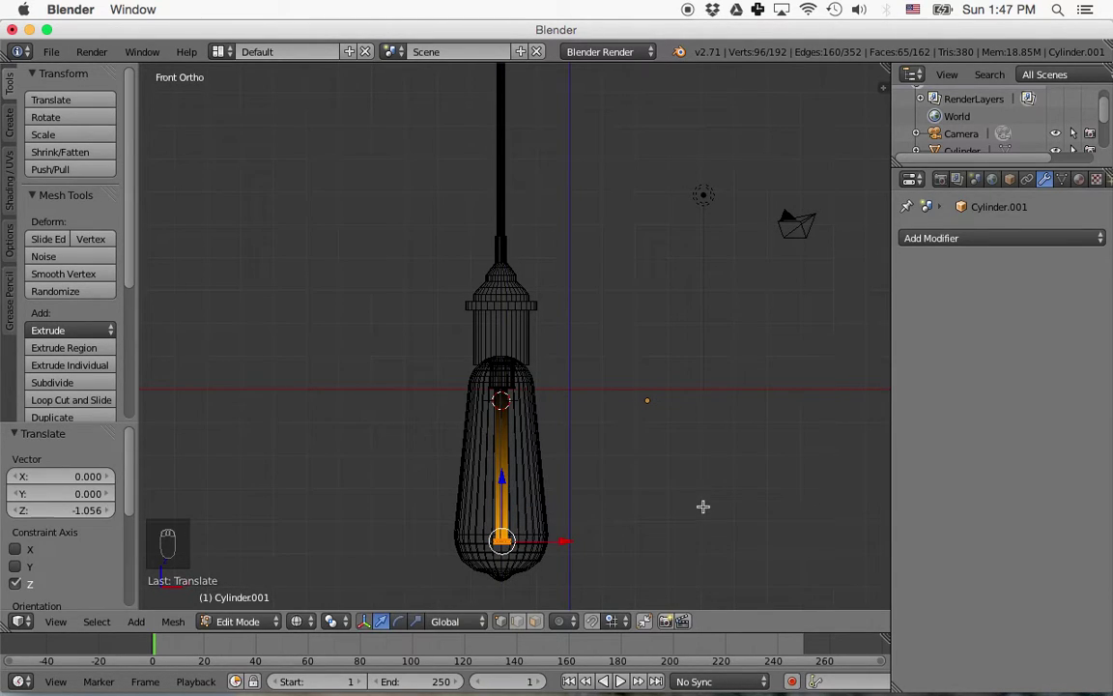
Leave the stem's mesh editing, add a Bezier circle curve, and move it about 4.963 units along X, clear of the bulb.
{"action": "key", "text": "a"}
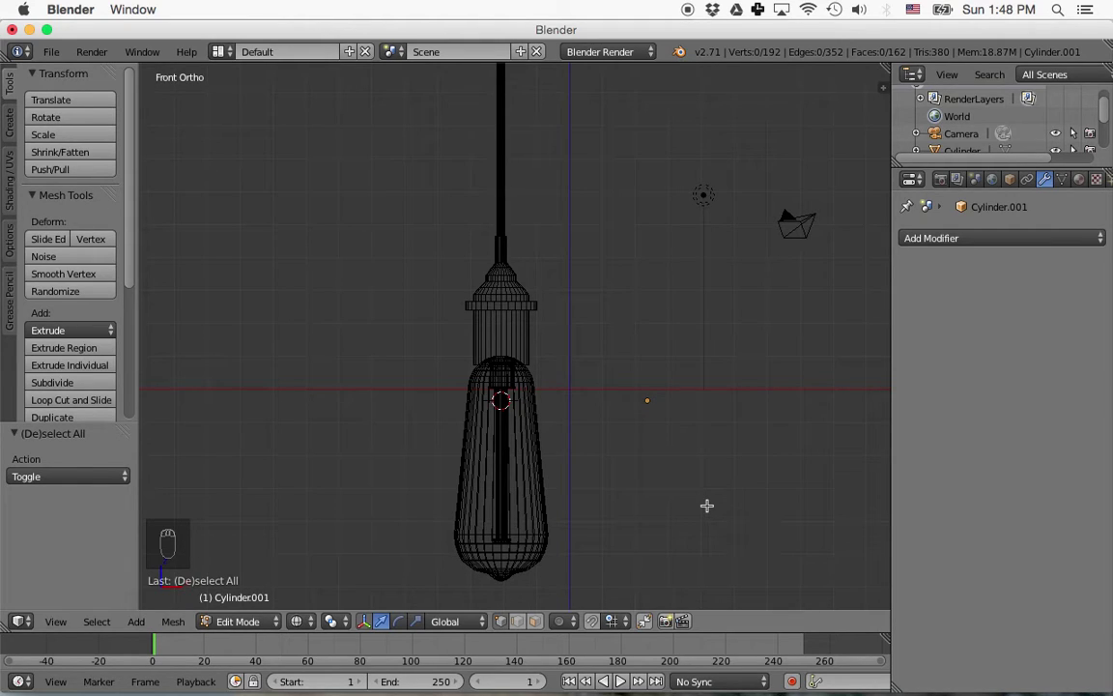
{"action": "key", "text": "Tab"}
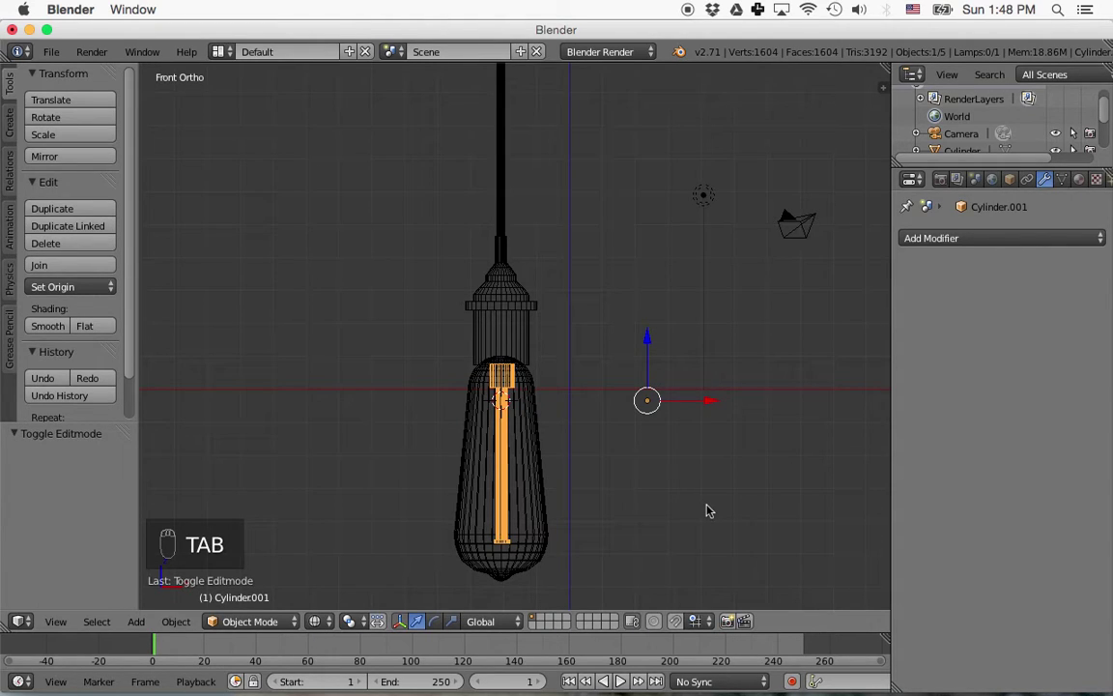
{"action": "key", "text": "a"}
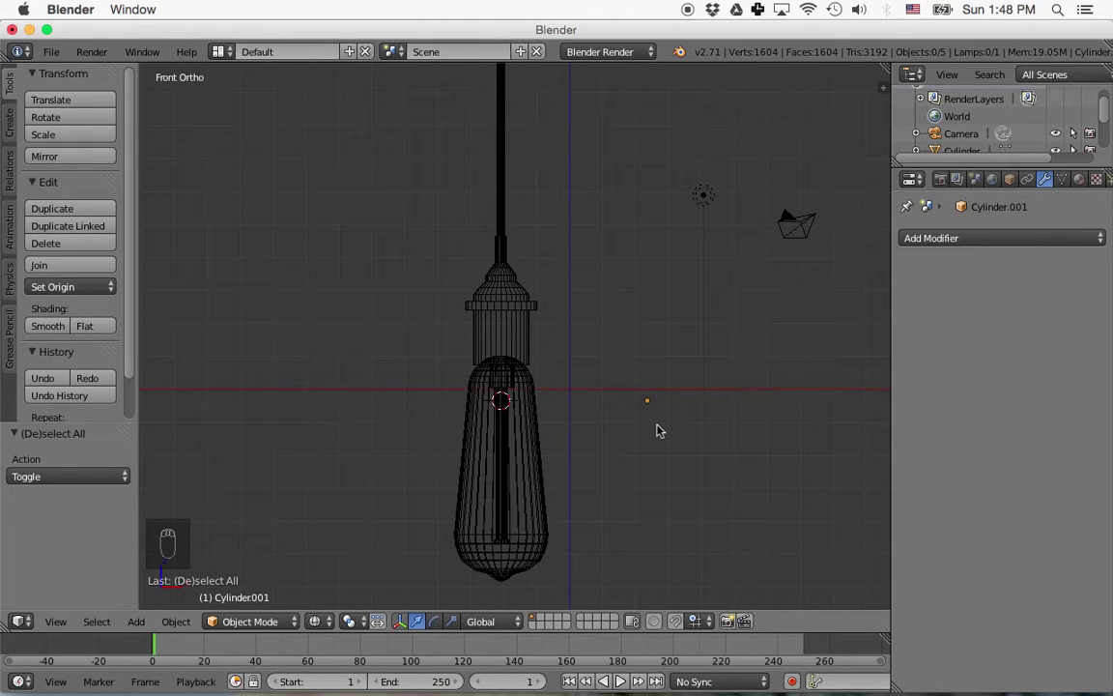
{"action": "key", "text": "shift+a"}
{"action": "mouse_move", "coordinate": [656, 425]}
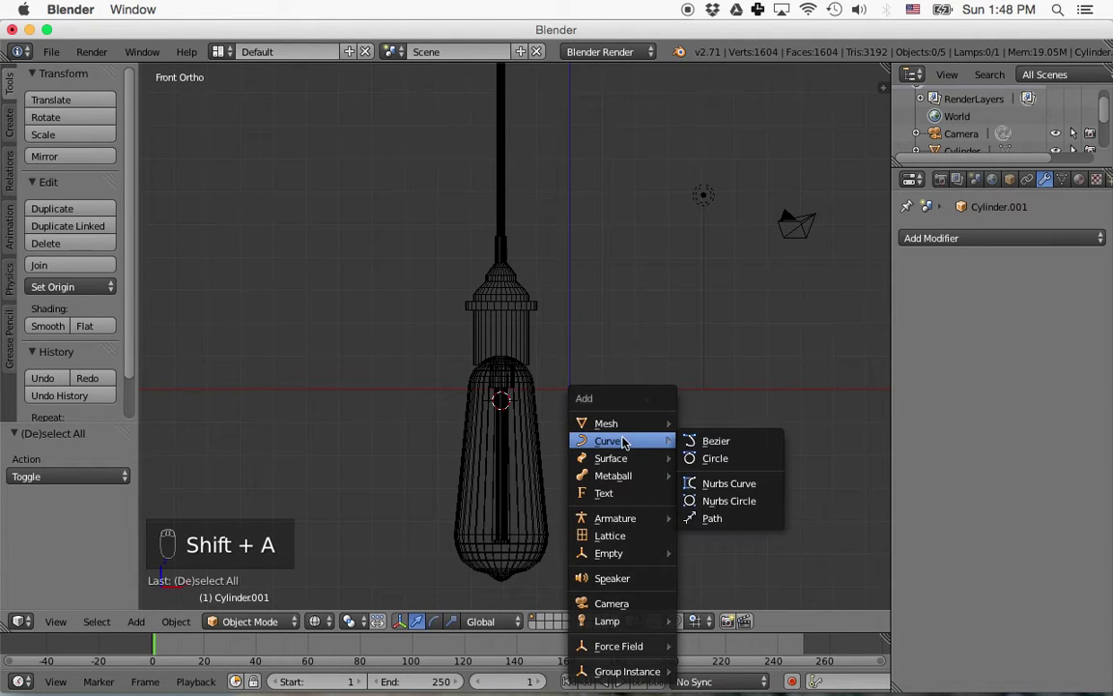
{"action": "left_click", "coordinate": [715, 458]}
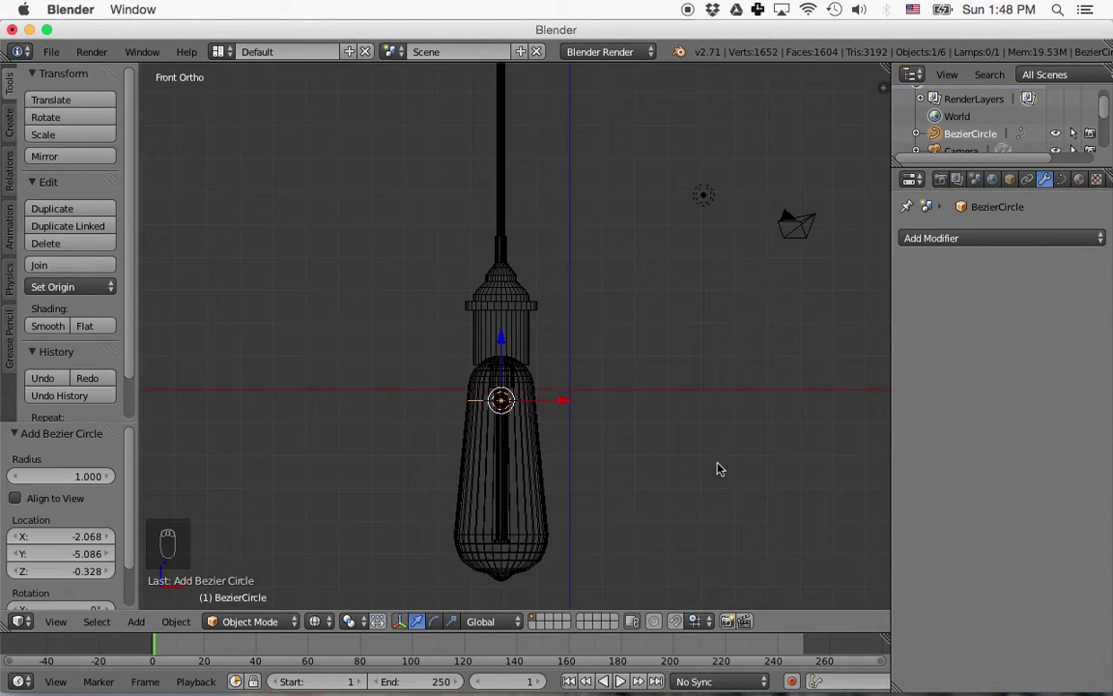
{"action": "left_click_drag", "start_coordinate": [565, 403], "coordinate": [727, 432]}
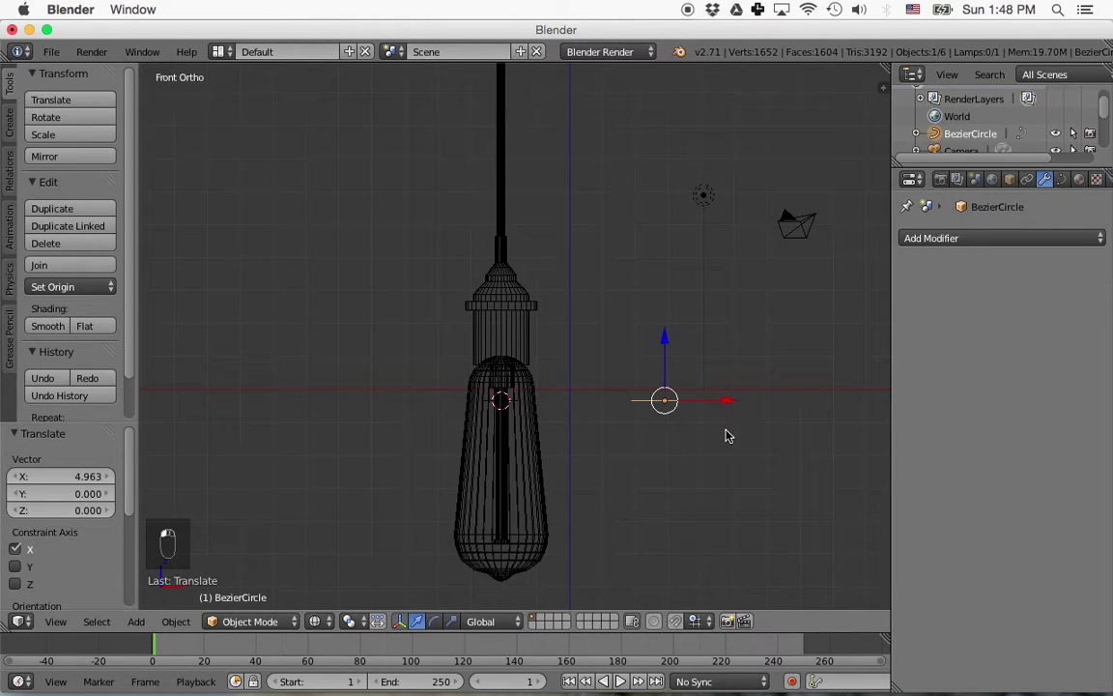
Open the Bezier circle for editing and subdivide all its segments with 2 cuts.
{"action": "middle_click_drag", "start_coordinate": [710, 443], "coordinate": [710, 470]}
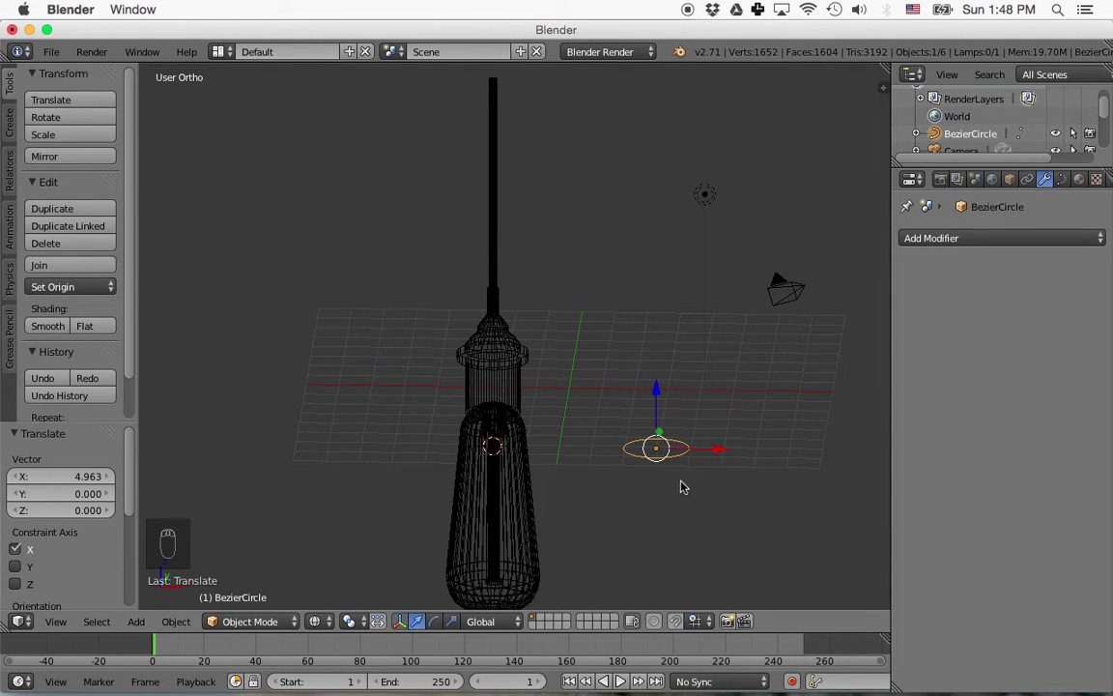
{"action": "key", "text": "Tab"}
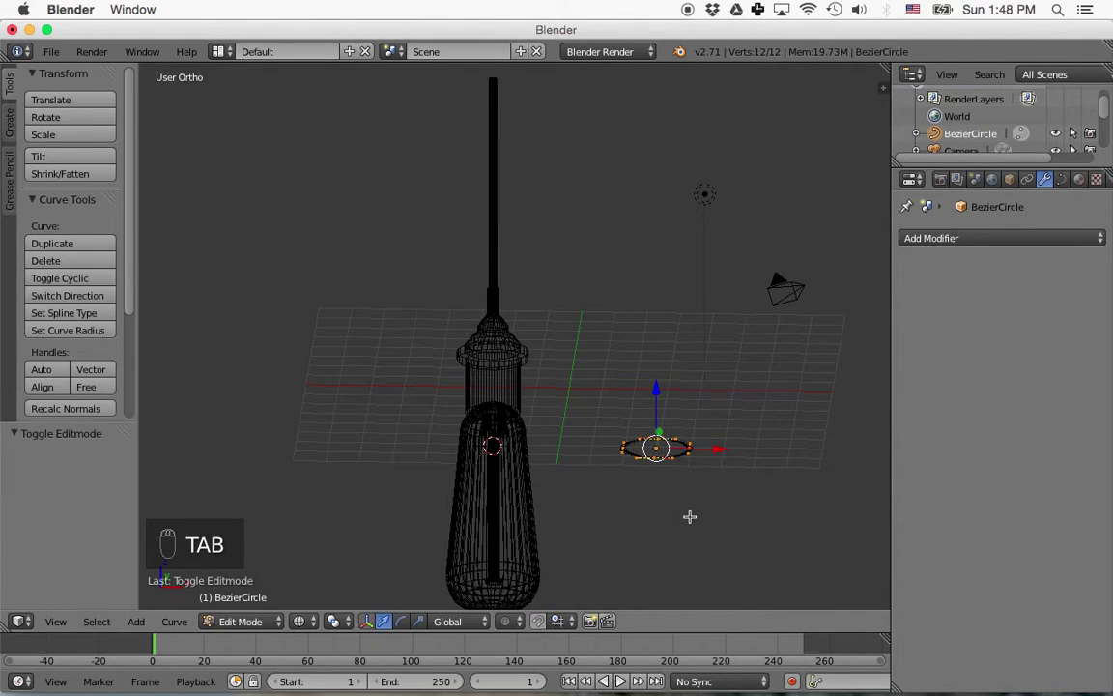
{"action": "scroll", "coordinate": [686, 514], "scroll_direction": "up", "scroll_amount": 3}
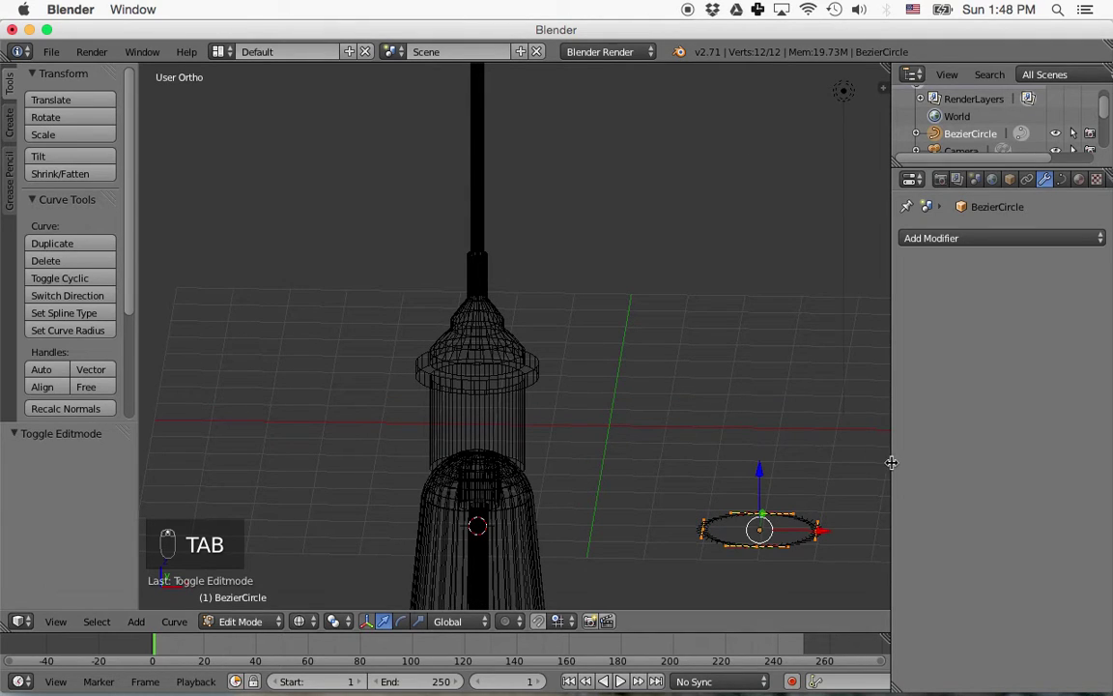
{"action": "left_click_drag", "start_coordinate": [893, 460], "coordinate": [963, 460]}
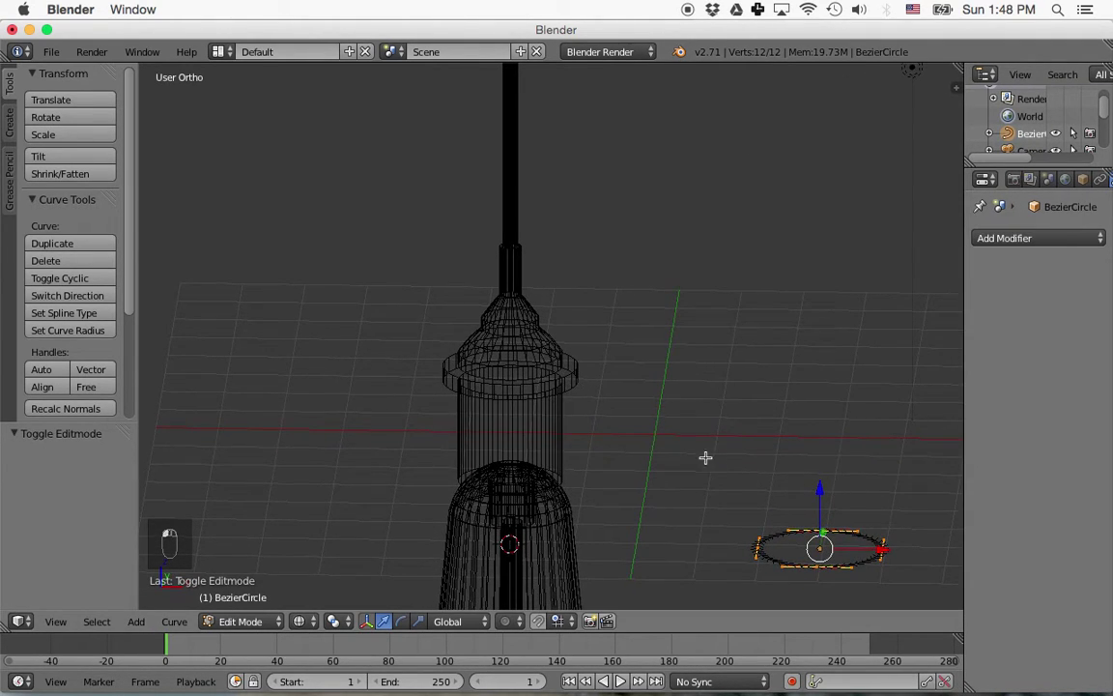
{"action": "scroll", "coordinate": [705, 457], "scroll_direction": "down", "scroll_amount": 1}
{"action": "scroll", "coordinate": [745, 412], "scroll_direction": "down", "scroll_amount": 1}
{"action": "middle_click_drag", "start_coordinate": [810, 438], "coordinate": [699, 380]}
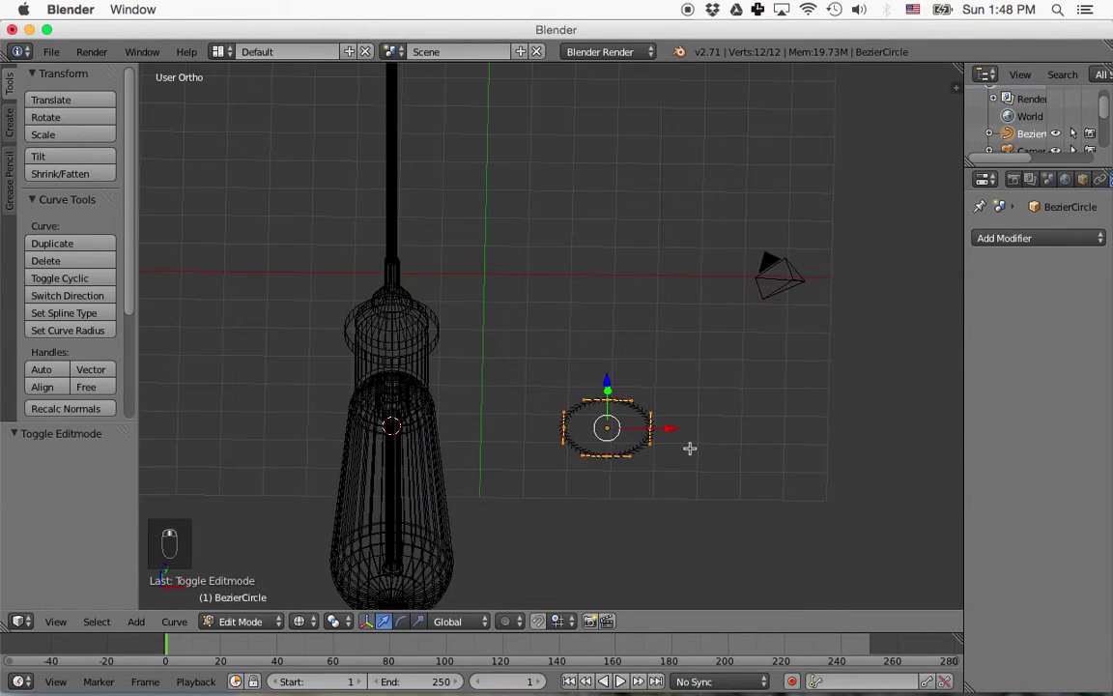
{"action": "scroll", "coordinate": [688, 447], "scroll_direction": "up", "scroll_amount": 2}
{"action": "scroll", "coordinate": [688, 448], "scroll_direction": "up", "scroll_amount": 1}
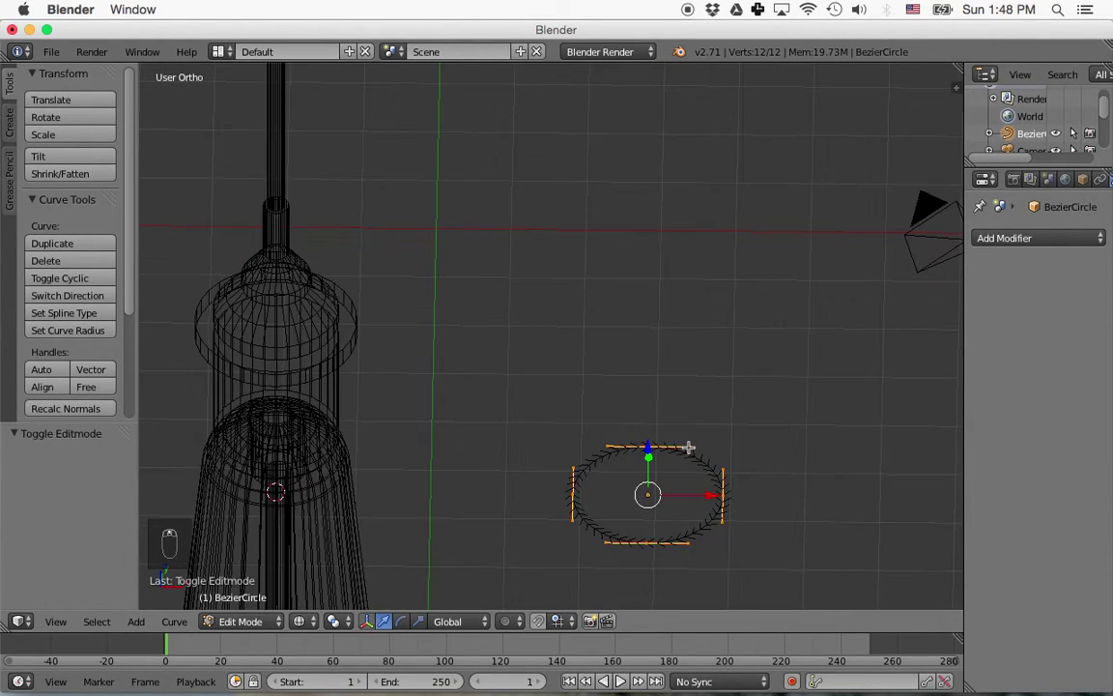
{"action": "middle_click_drag", "start_coordinate": [735, 439], "coordinate": [693, 345], "text": "shift"}
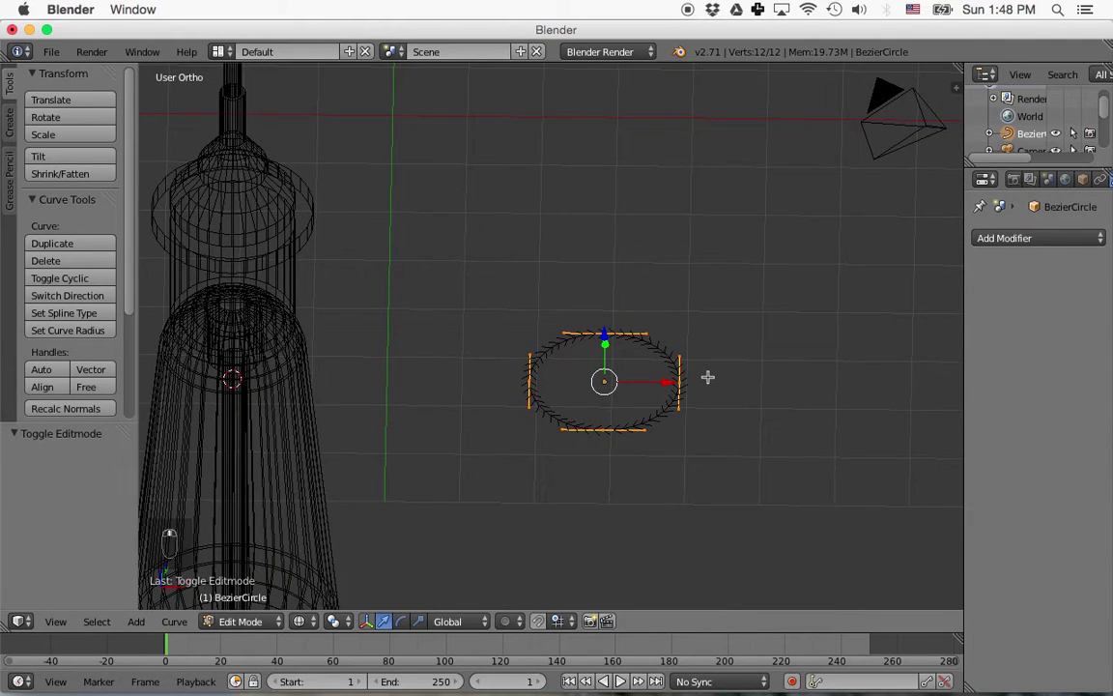
{"action": "scroll", "coordinate": [708, 378], "scroll_direction": "up", "scroll_amount": 4}
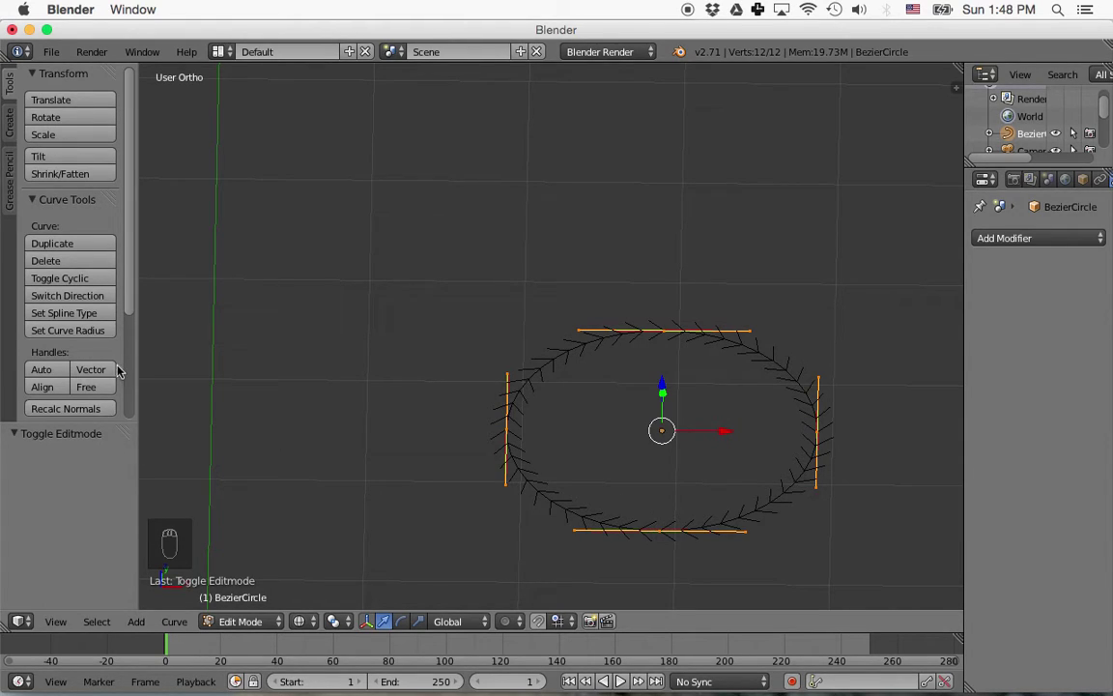
{"action": "scroll", "coordinate": [117, 309], "scroll_direction": "down", "scroll_amount": 5}
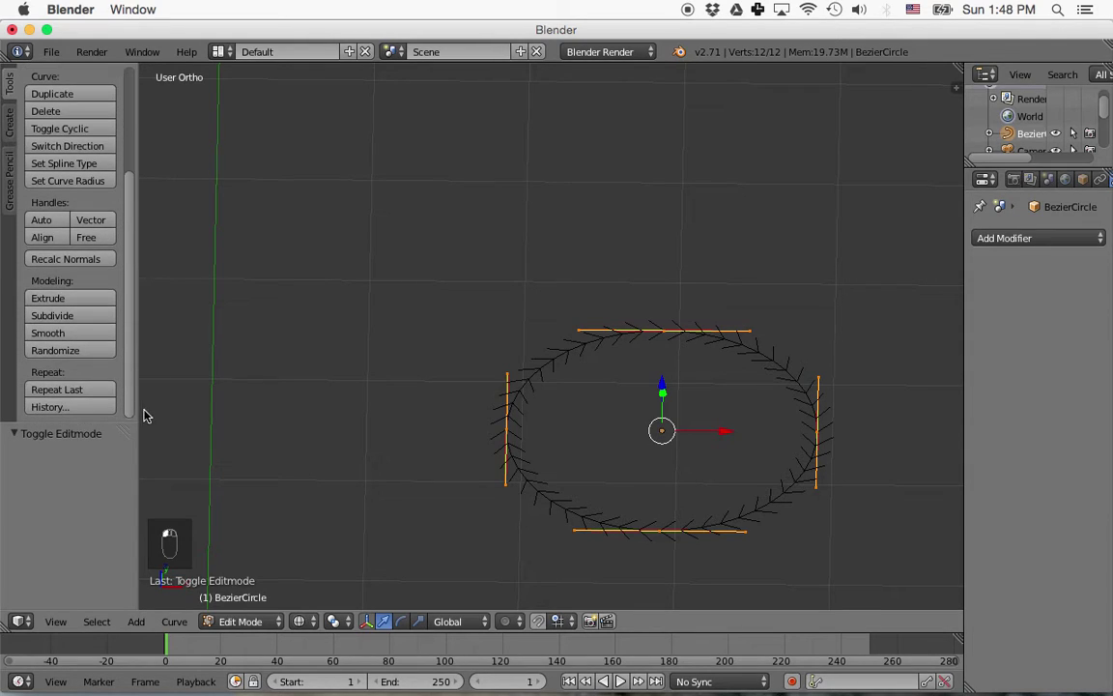
{"action": "left_click", "coordinate": [67, 318]}
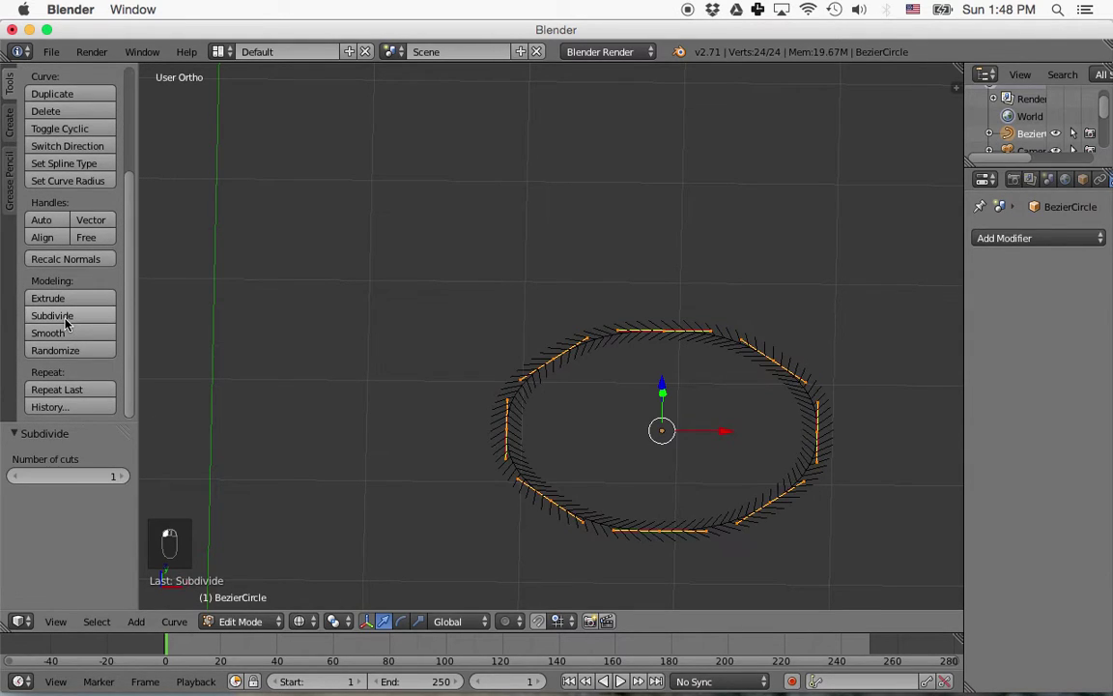
{"action": "left_click", "coordinate": [13, 435]}
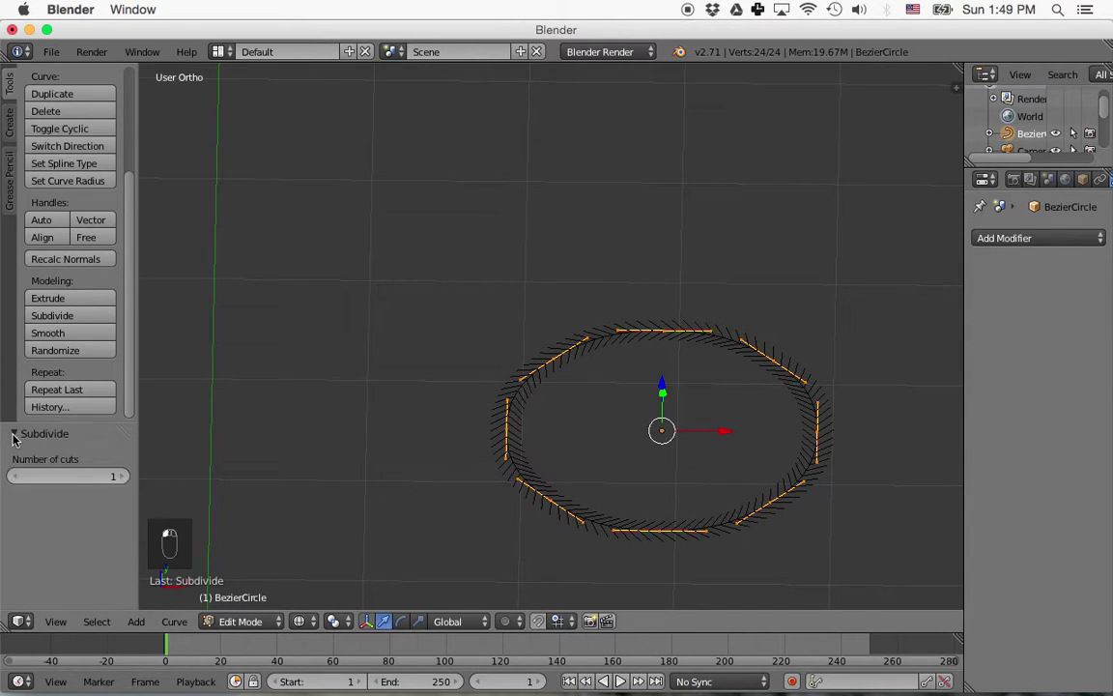
{"action": "left_click", "coordinate": [121, 477]}
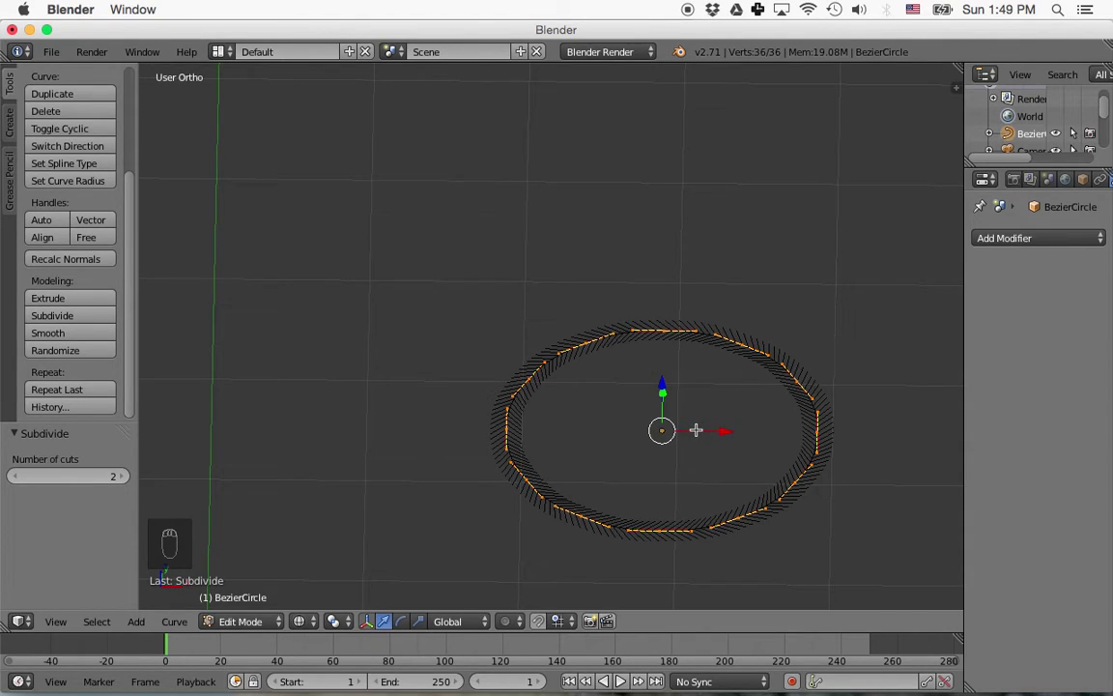
Select every second control point around the circle and move them down about 5.612 units along Z to form a zigzag filament.
{"action": "key", "text": "KP_7"}
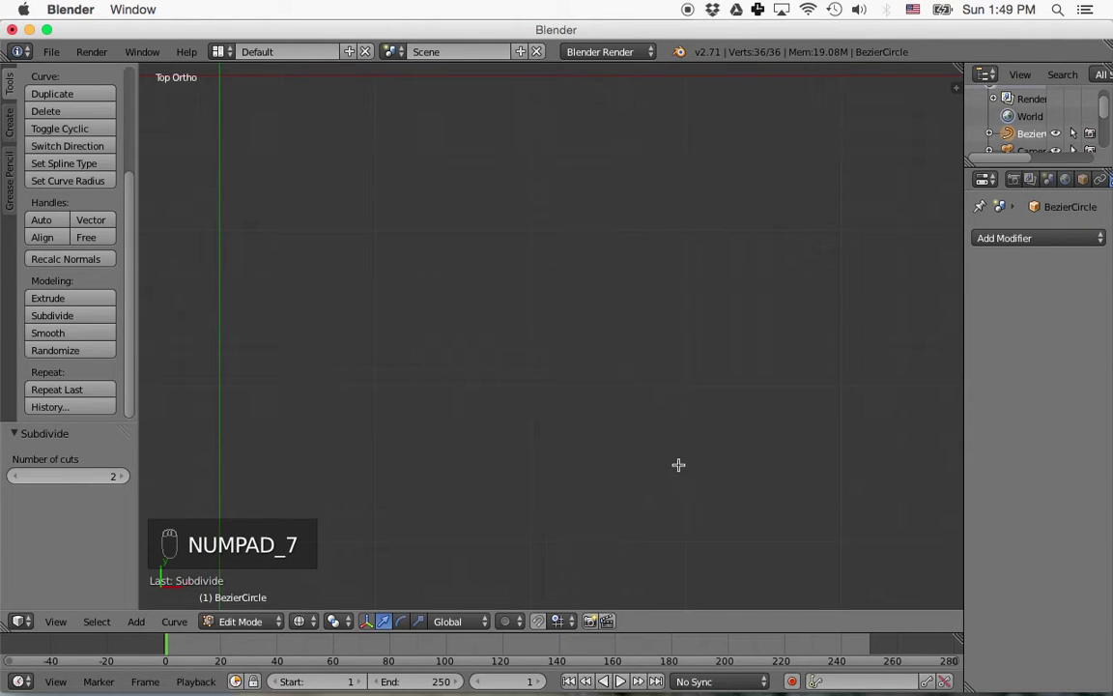
{"action": "middle_click_drag", "start_coordinate": [574, 423], "coordinate": [475, 270], "text": "shift"}
{"action": "scroll", "coordinate": [611, 241], "scroll_direction": "up", "scroll_amount": 4}
{"action": "right_click", "coordinate": [573, 254]}
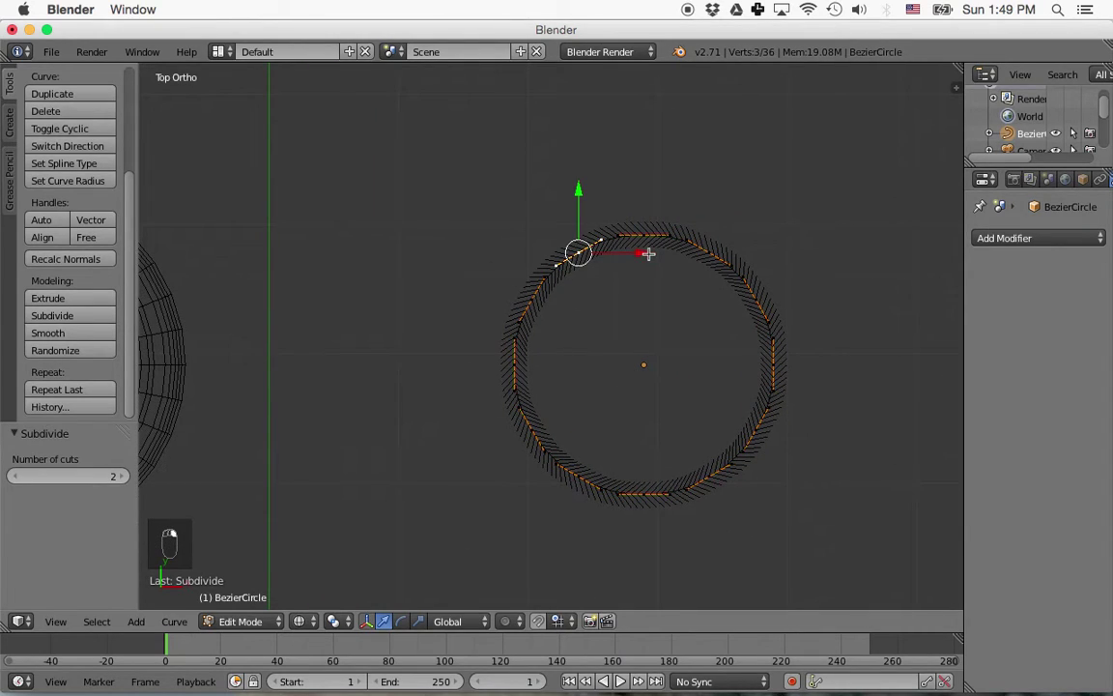
{"action": "right_click", "coordinate": [711, 254], "text": "shift"}
{"action": "right_click", "coordinate": [776, 360], "text": "shift"}
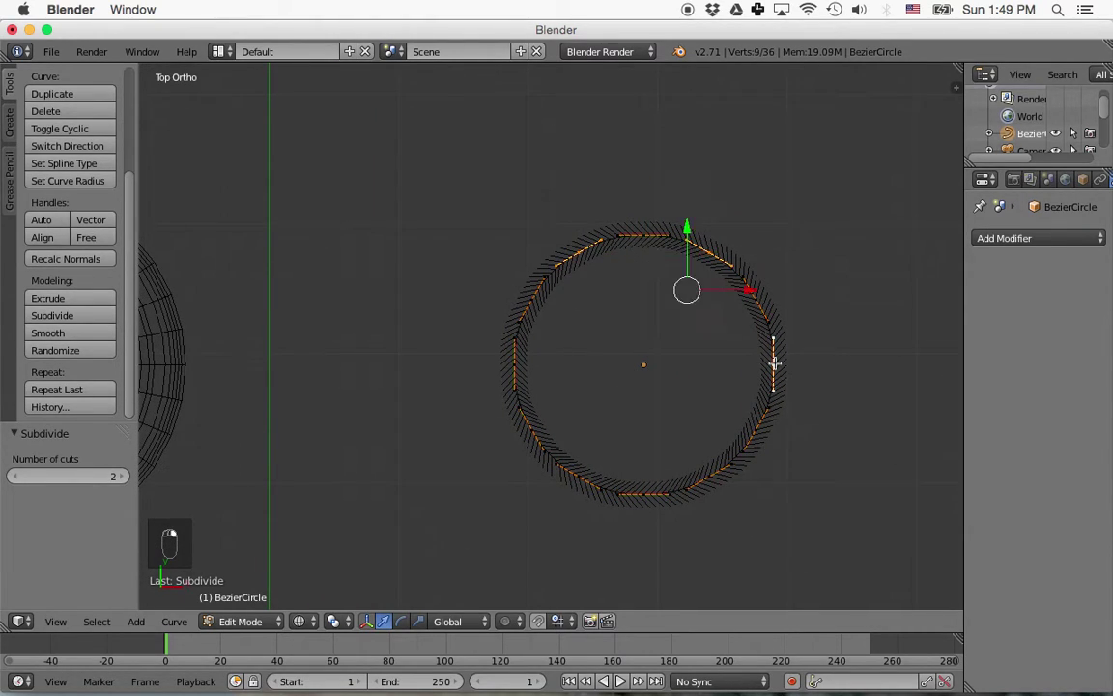
{"action": "right_click", "coordinate": [710, 474], "text": "shift"}
{"action": "right_click", "coordinate": [583, 480], "text": "shift"}
{"action": "right_click", "coordinate": [514, 367], "text": "shift"}
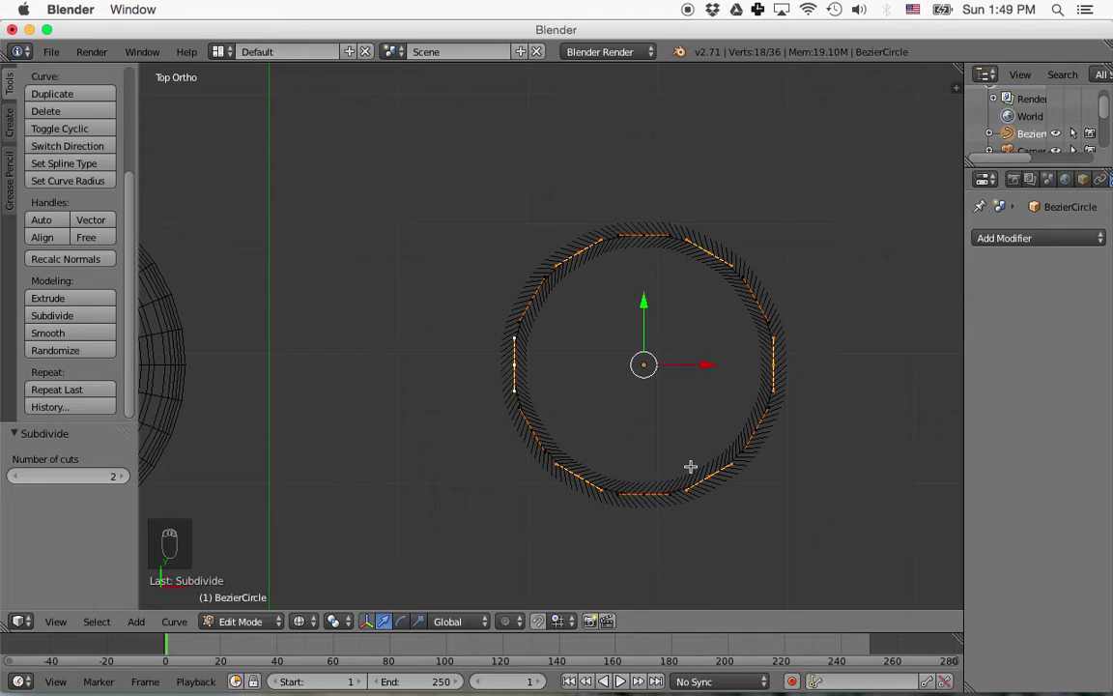
{"action": "key", "text": "KP_1"}
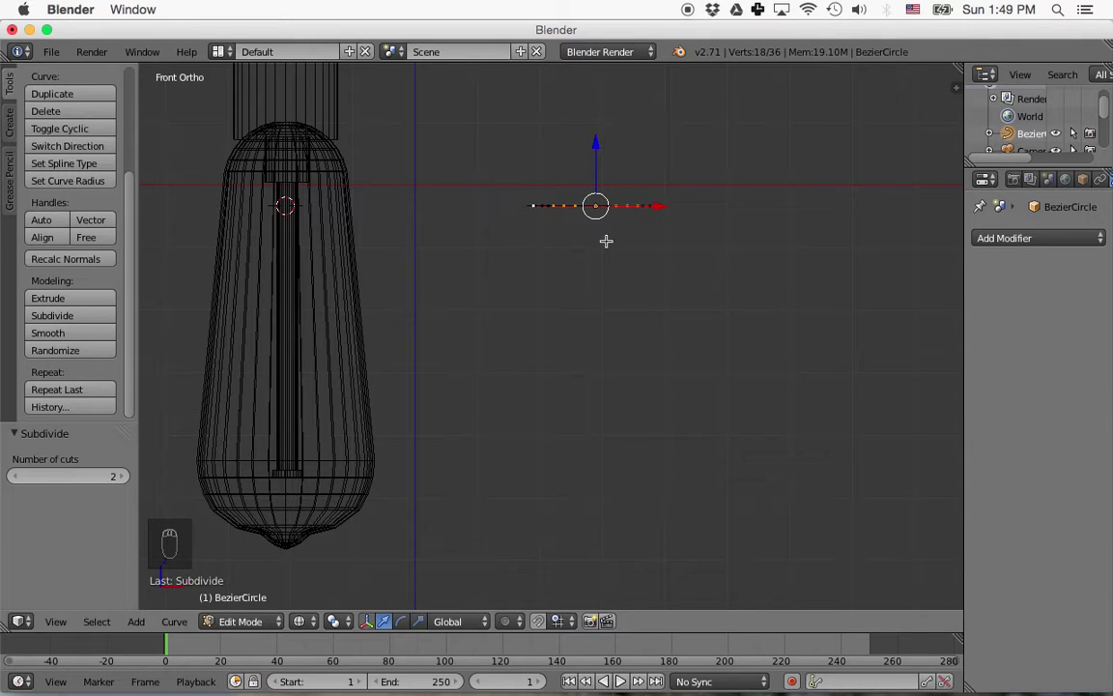
{"action": "left_click_drag", "start_coordinate": [596, 144], "coordinate": [613, 495]}
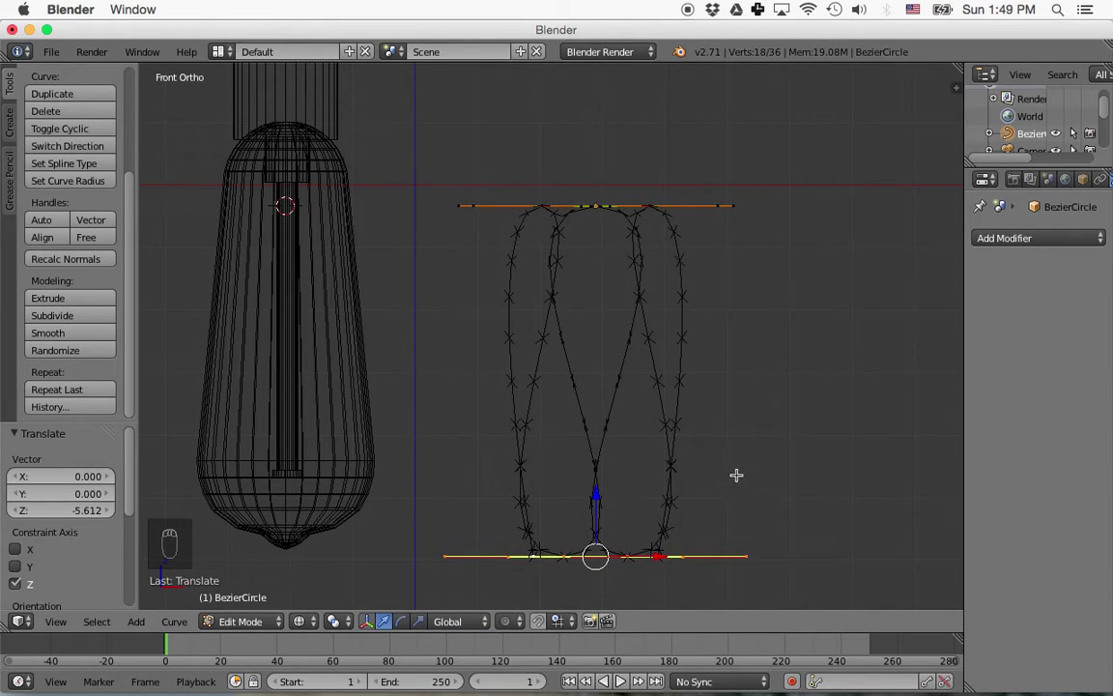
Try to scale the filament curve's lower control points to about 0.781.
{"action": "key", "text": "s"}
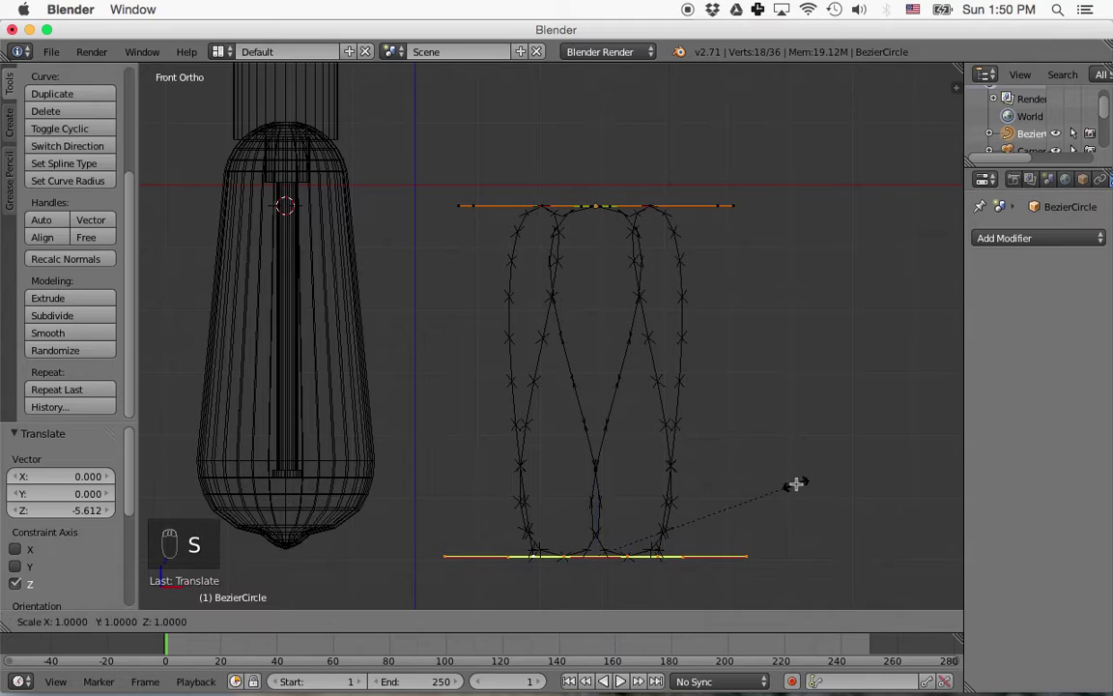
{"action": "left_click", "coordinate": [733, 464]}
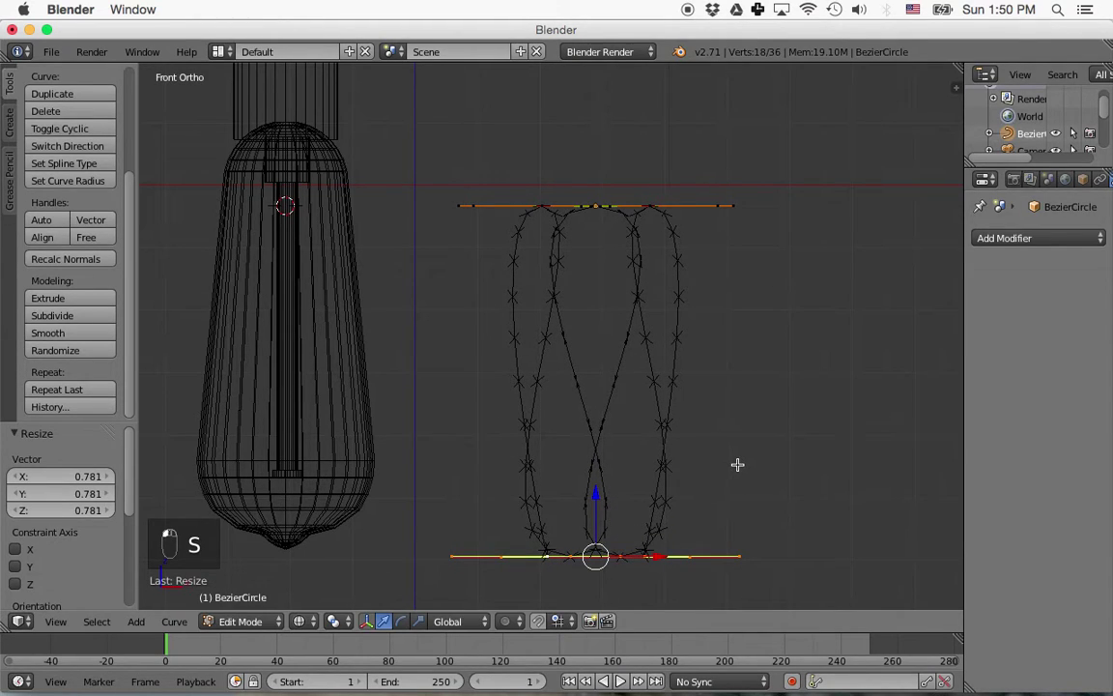
{"action": "key", "text": "super+z"}
Scale all of the filament curve's control points to about 0.397 and raise them about 2.061 units along Z.
{"action": "key", "text": "a"}
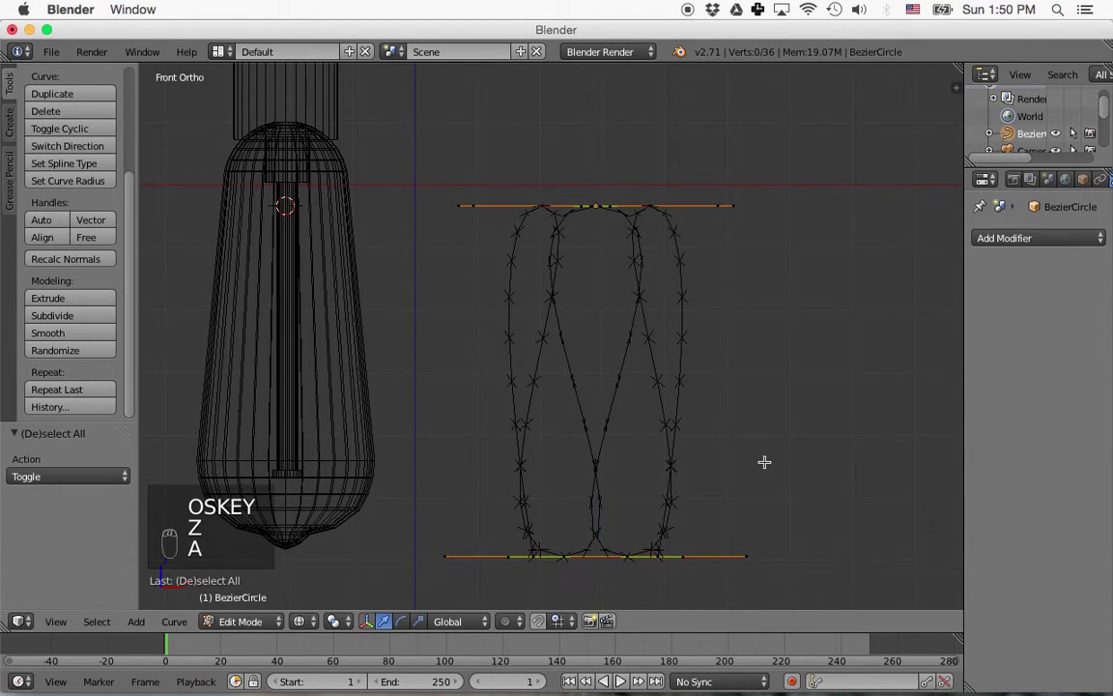
{"action": "key", "text": "a"}
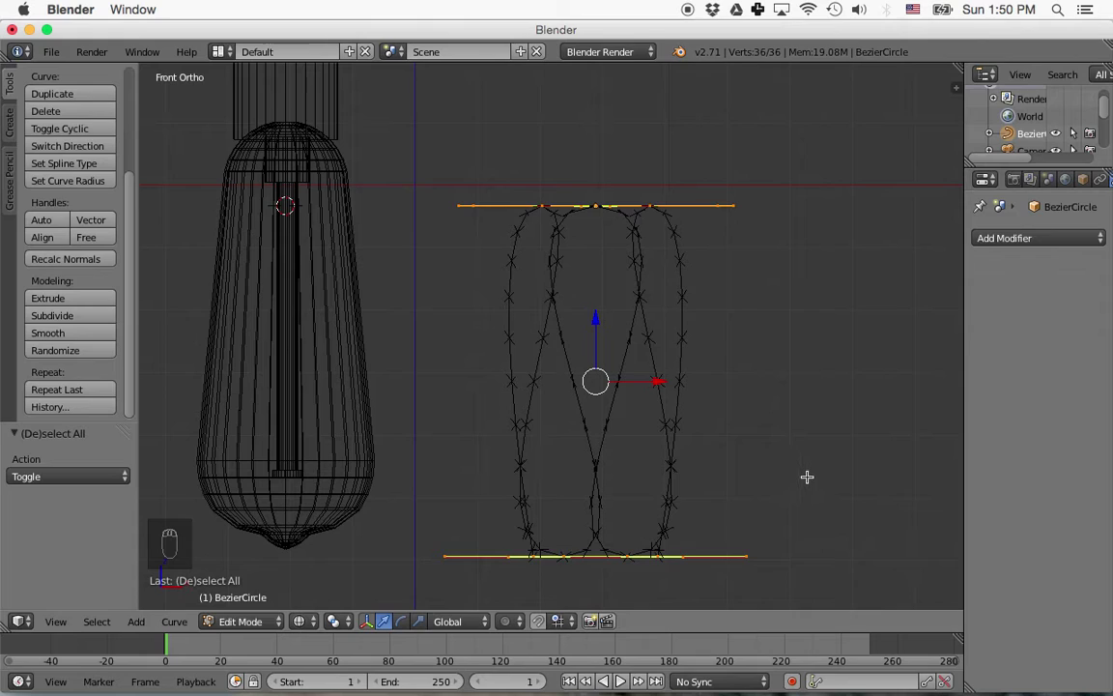
{"action": "key", "text": "s"}
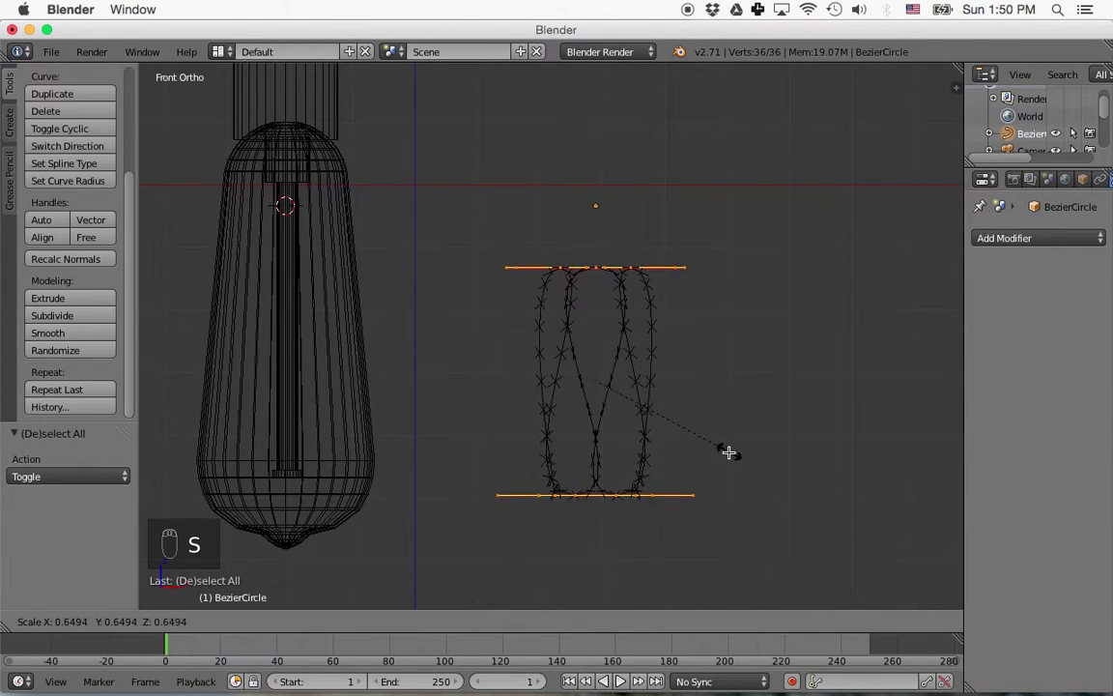
{"action": "left_click", "coordinate": [665, 439]}
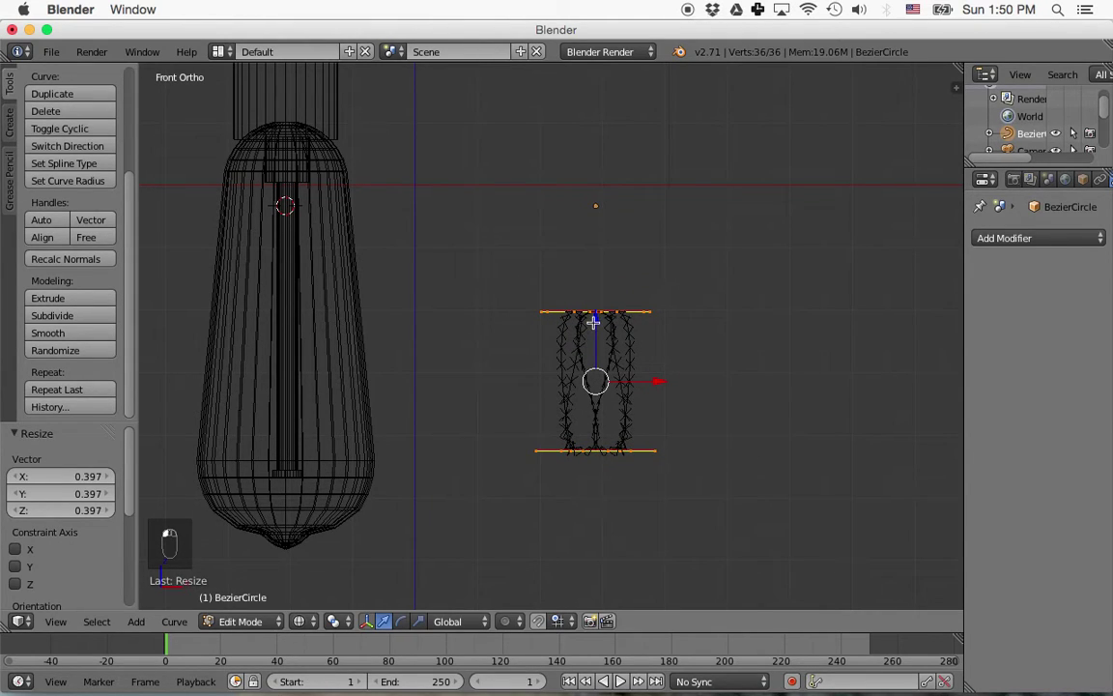
{"action": "left_click_drag", "start_coordinate": [596, 321], "coordinate": [615, 193]}
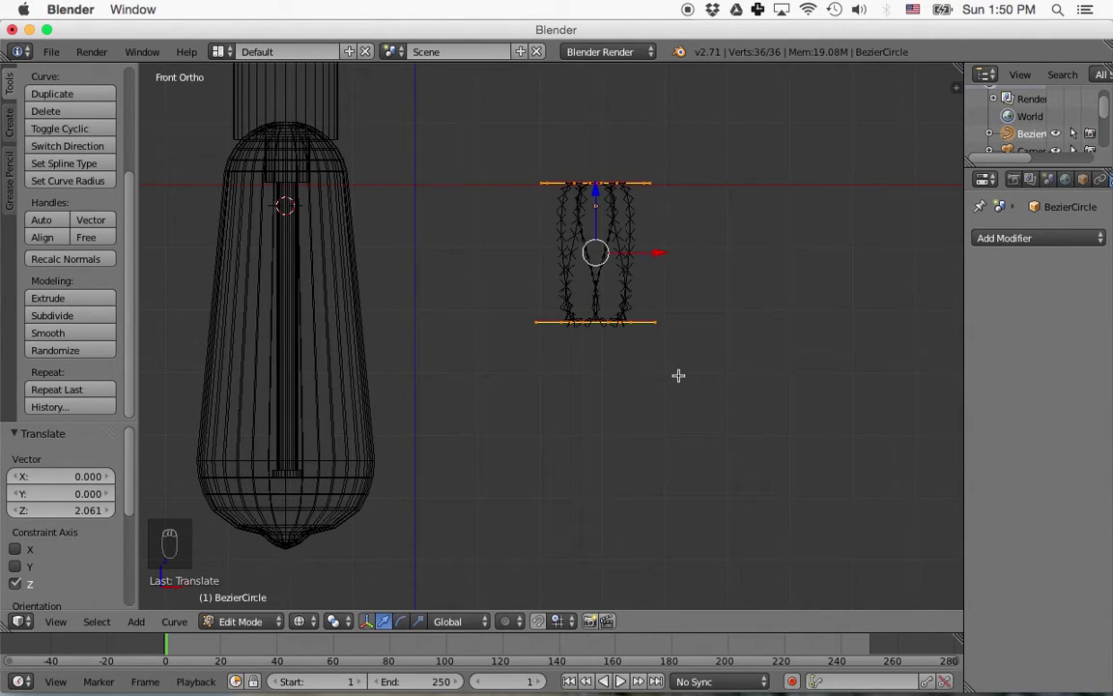
Select only the filament curve's lower row of control points and move them down about 2.507 units along Z.
{"action": "key", "text": "a"}
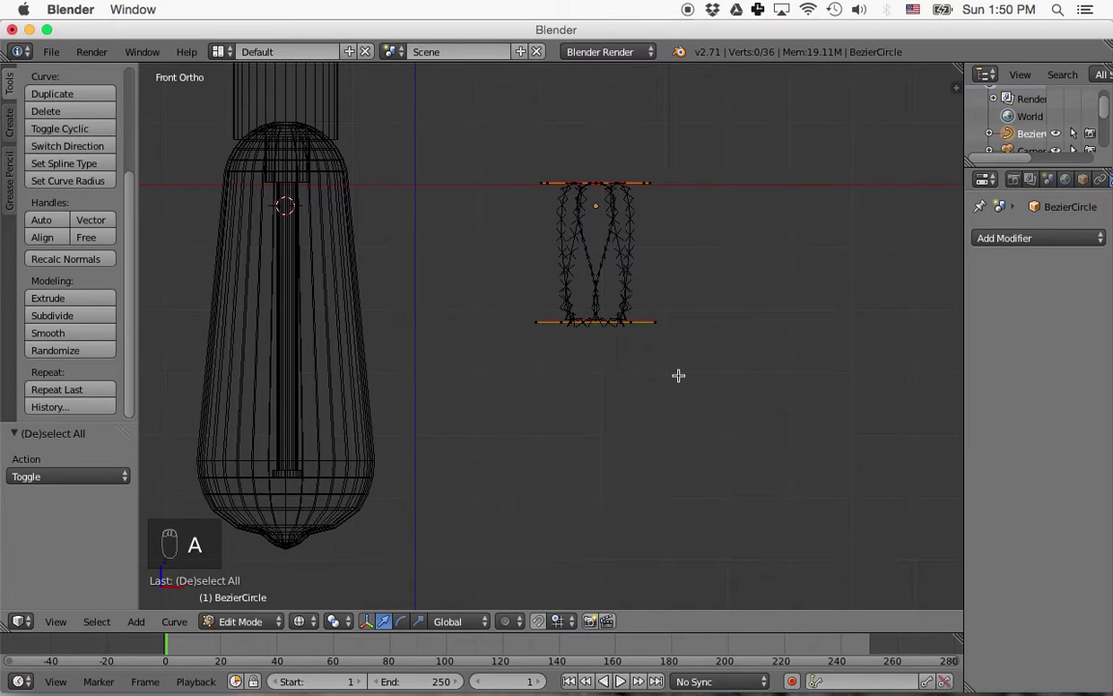
{"action": "key", "text": "b"}
{"action": "left_click_drag", "start_coordinate": [509, 299], "coordinate": [721, 365]}
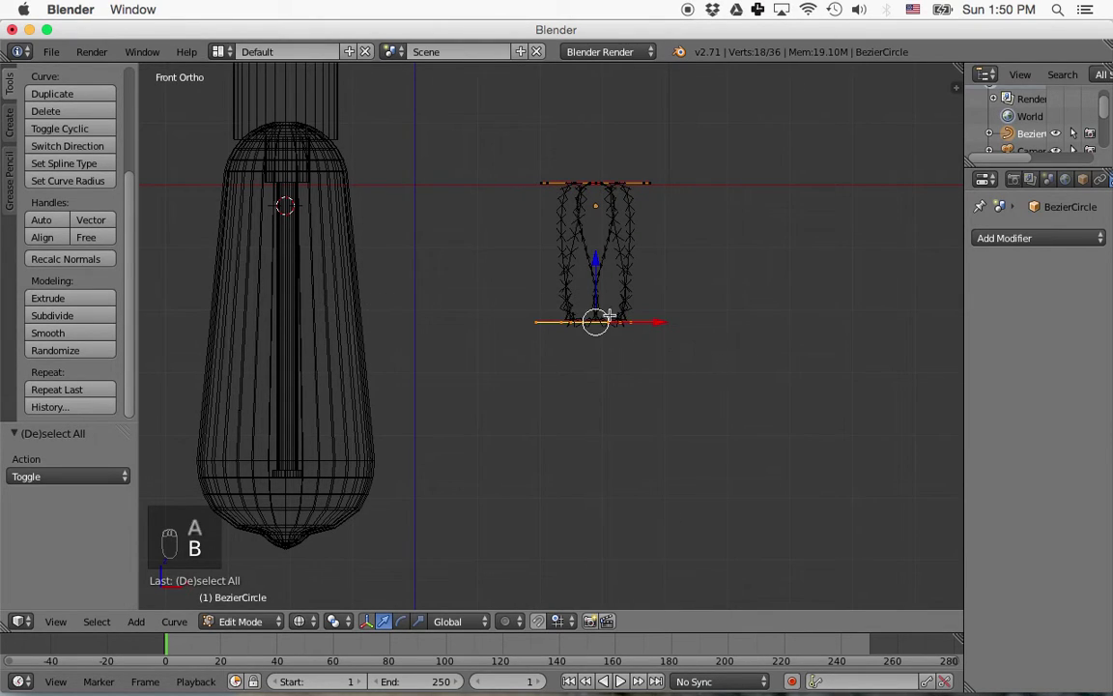
{"action": "left_click_drag", "start_coordinate": [596, 261], "coordinate": [600, 426]}
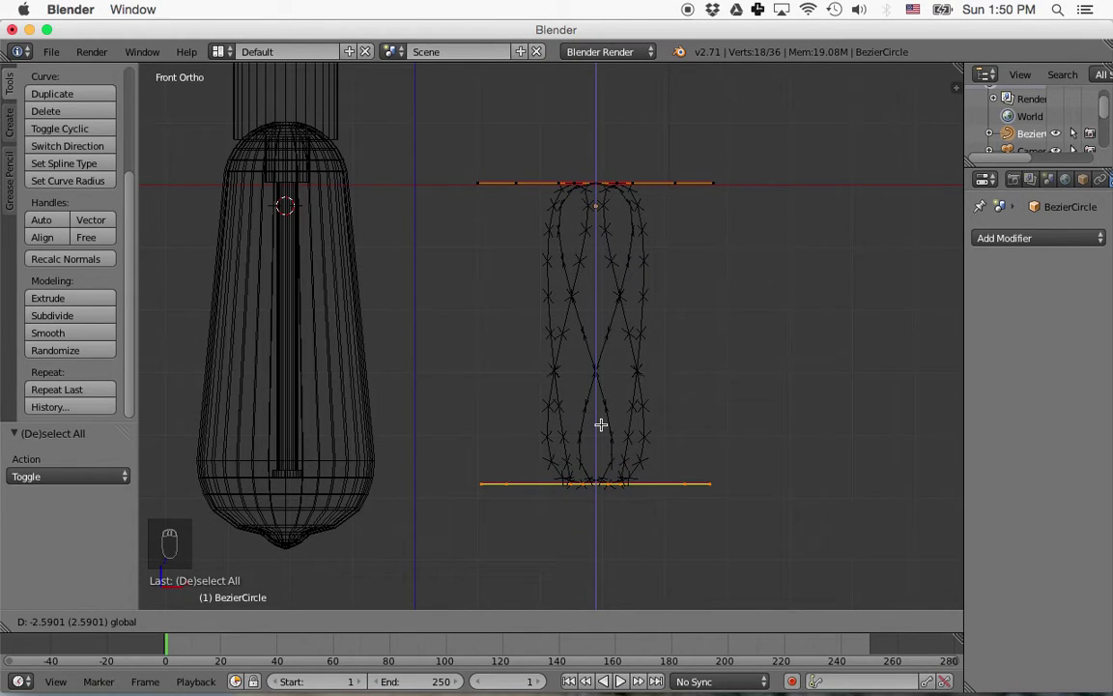
{"action": "left_click_drag", "start_coordinate": [601, 426], "coordinate": [601, 420]}
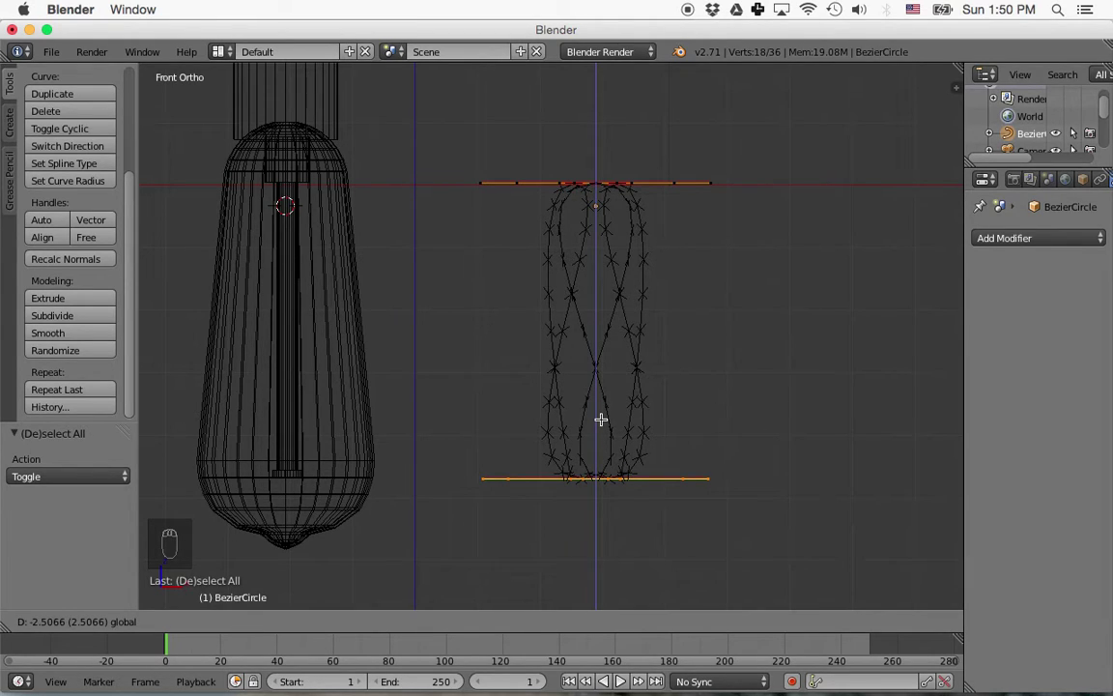
{"action": "left_click_drag", "start_coordinate": [601, 419], "coordinate": [600, 420]}
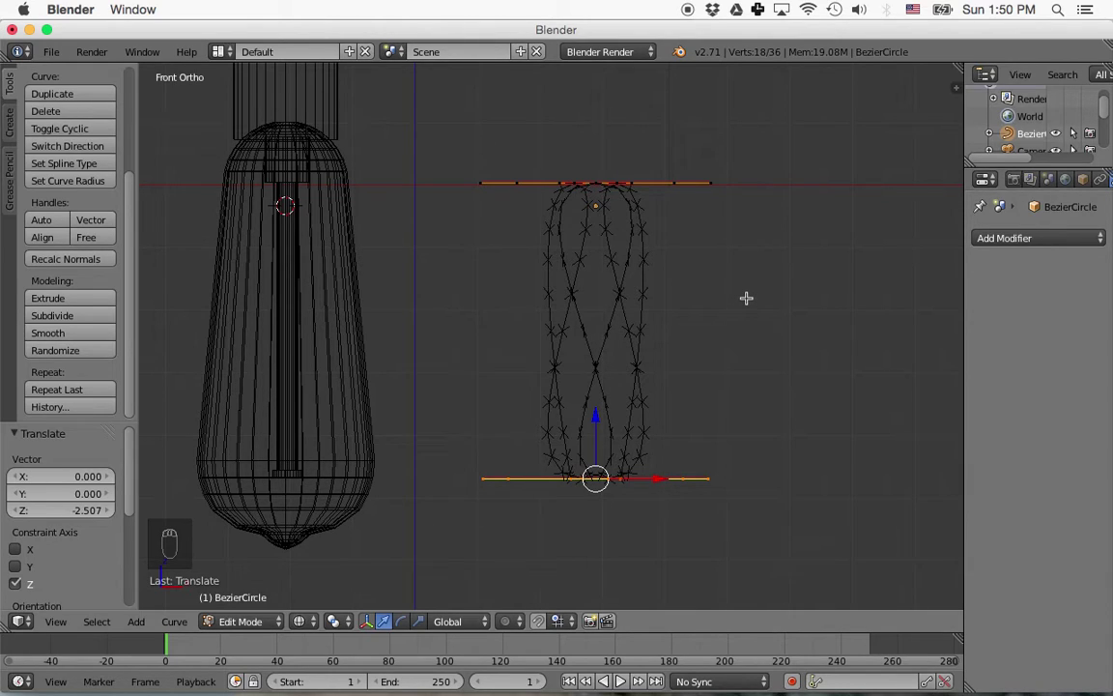
In top view, shorten the leftmost control point's vertical handles, moving the lower end about 1.551 and the upper end about -1.692 units along Y.
{"action": "key", "text": "KP_7"}
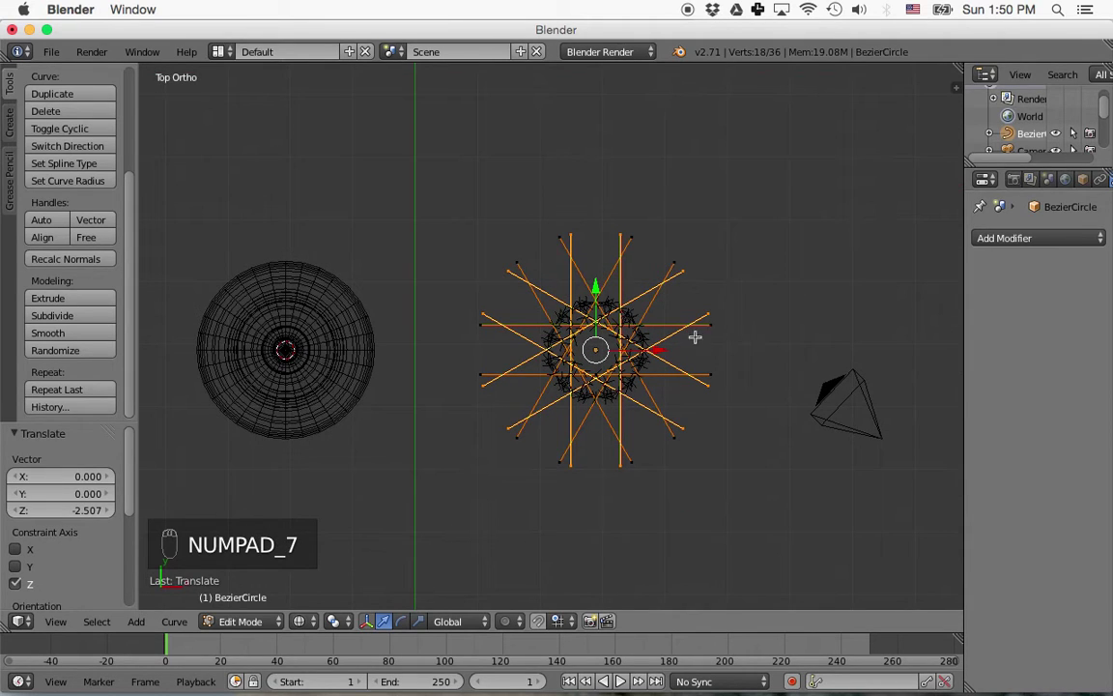
{"action": "scroll", "coordinate": [733, 352], "scroll_direction": "up", "scroll_amount": 1}
{"action": "scroll", "coordinate": [733, 352], "scroll_direction": "up", "scroll_amount": 5}
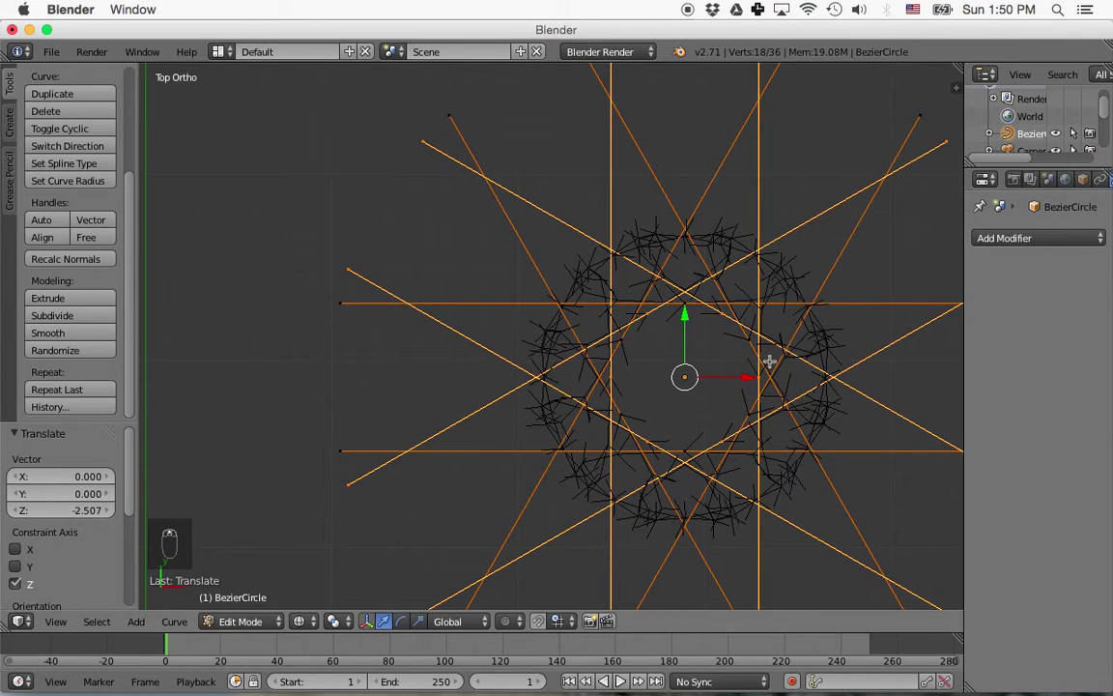
{"action": "middle_click_drag", "start_coordinate": [817, 373], "coordinate": [674, 304], "text": "shift"}
{"action": "scroll", "coordinate": [675, 304], "scroll_direction": "down", "scroll_amount": 3}
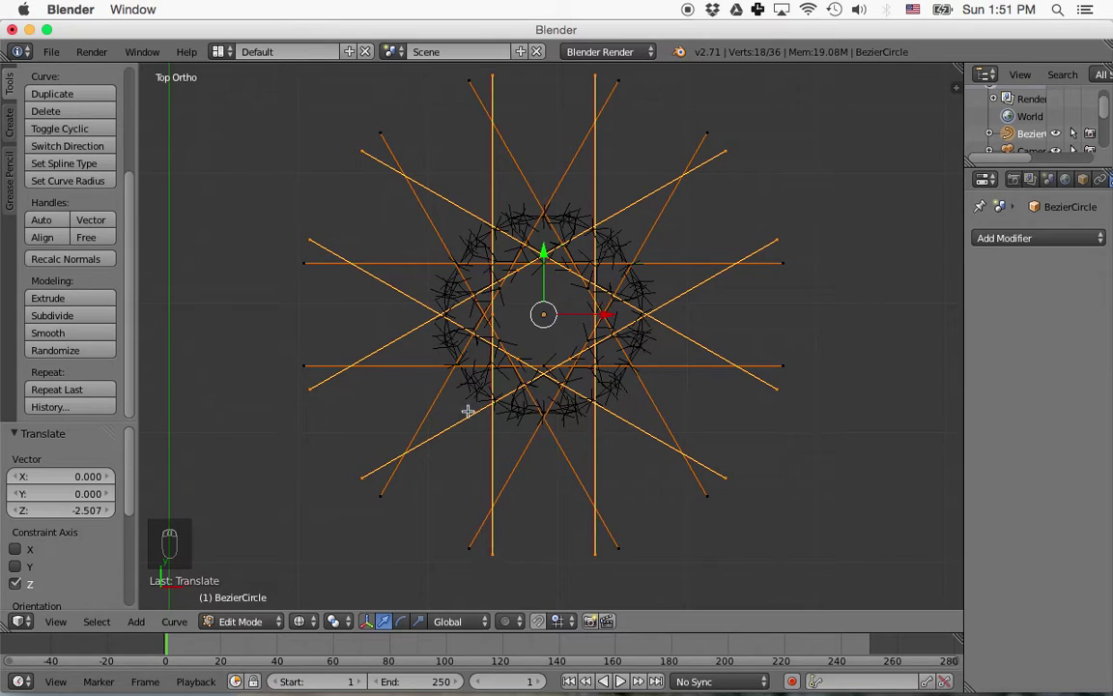
{"action": "right_click", "coordinate": [493, 314]}
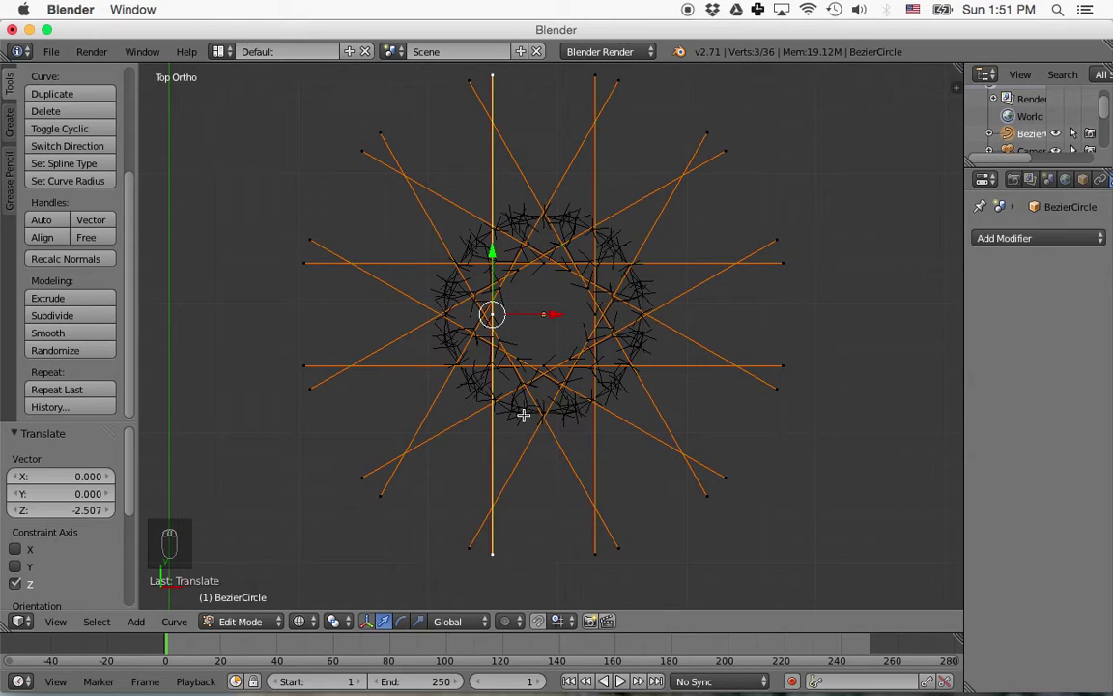
{"action": "right_click", "coordinate": [490, 553]}
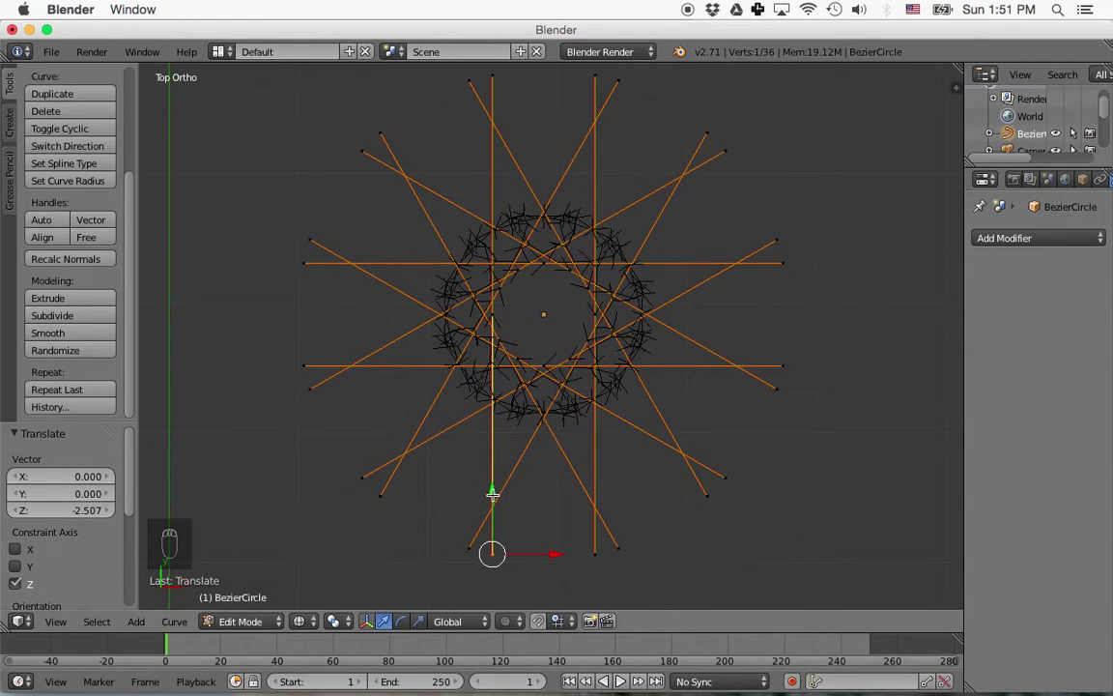
{"action": "key", "text": "g"}
{"action": "key", "text": "y"}
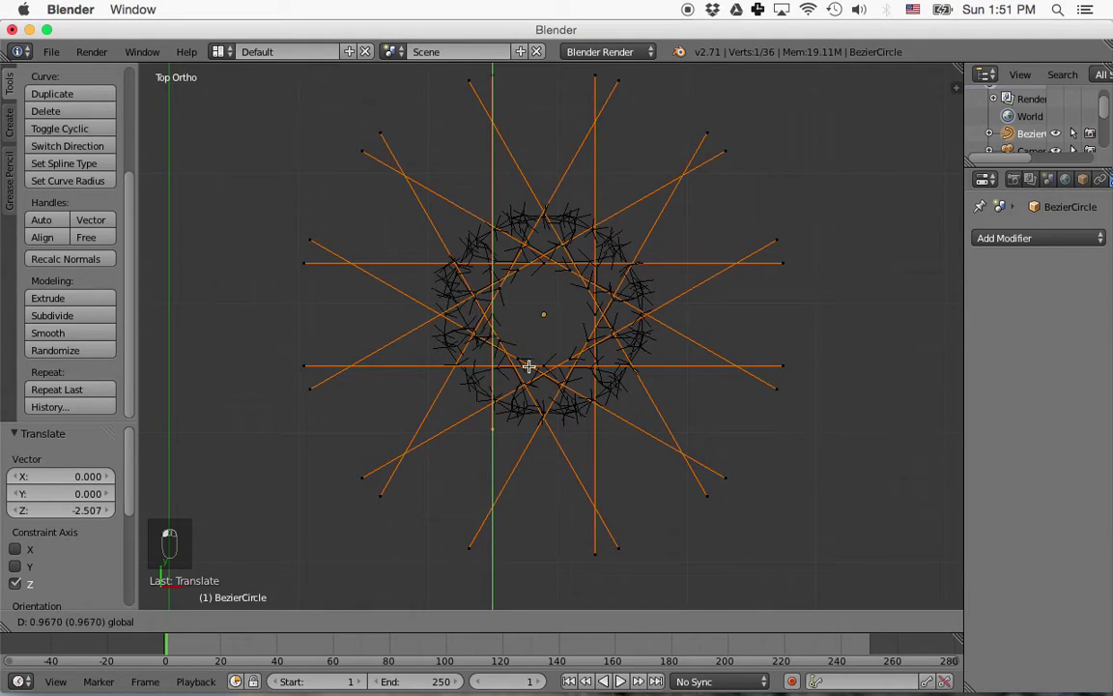
{"action": "left_click", "coordinate": [508, 328]}
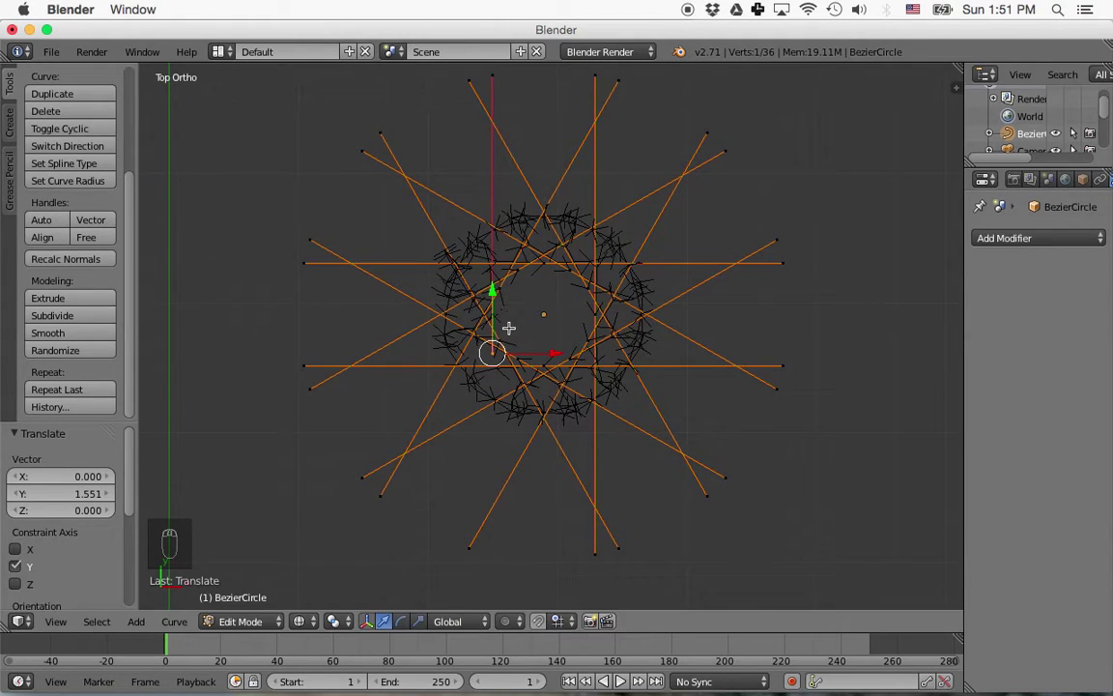
{"action": "right_click", "coordinate": [490, 79]}
{"action": "scroll", "coordinate": [596, 199], "scroll_direction": "down", "scroll_amount": 2}
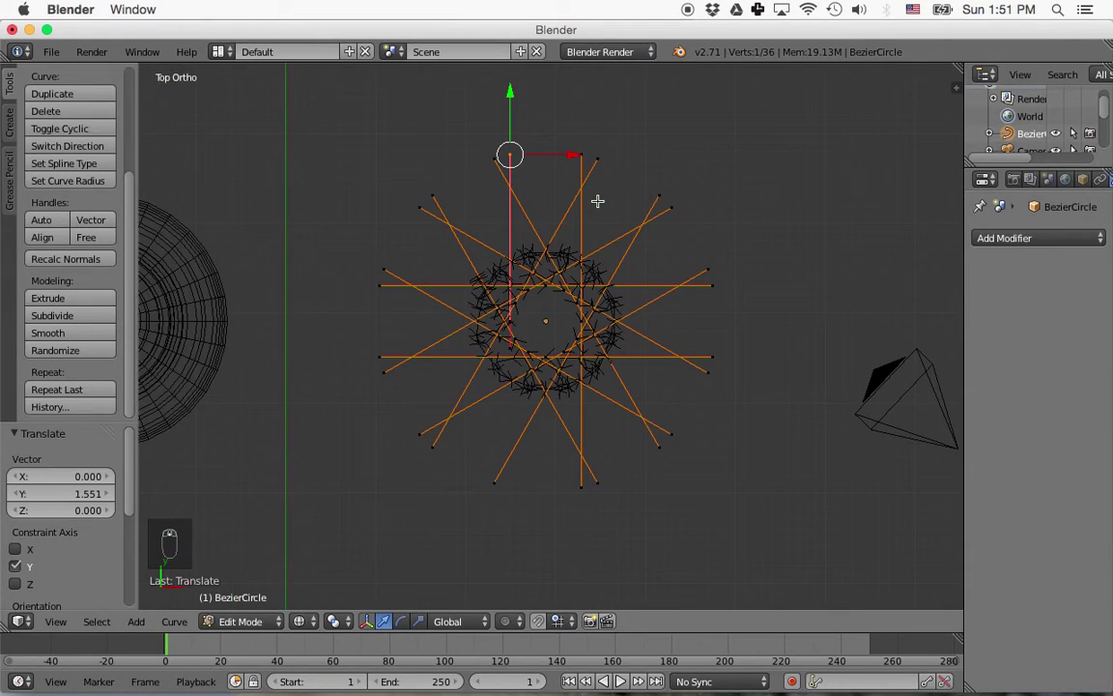
{"action": "left_click_drag", "start_coordinate": [512, 92], "coordinate": [523, 245]}
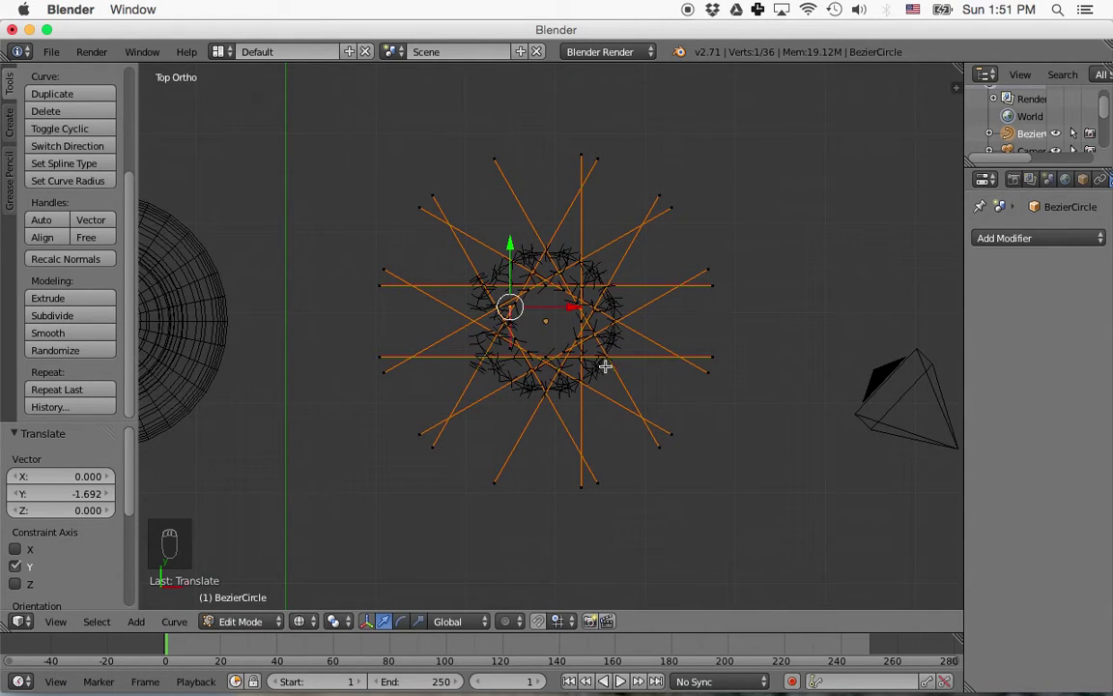
Shorten the rightmost control point's vertical handles, moving the lower end about 1.518 and the upper end about -1.547 units along Y.
{"action": "right_click", "coordinate": [593, 488]}
{"action": "left_click_drag", "start_coordinate": [582, 427], "coordinate": [613, 292]}
{"action": "right_click", "coordinate": [584, 162]}
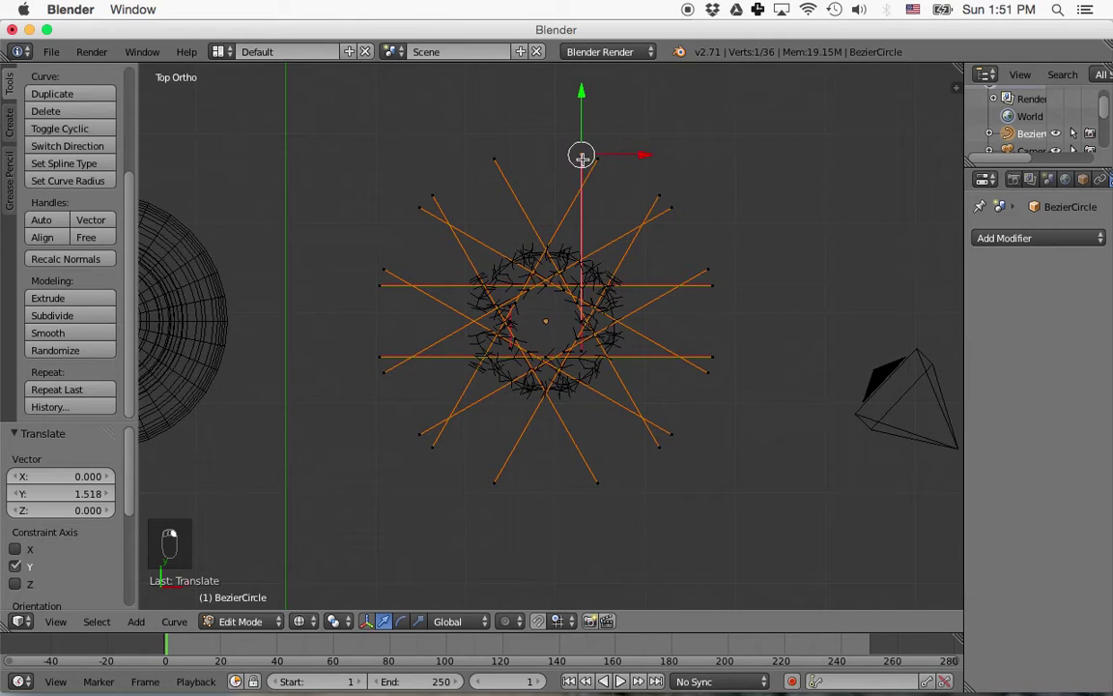
{"action": "left_click_drag", "start_coordinate": [582, 102], "coordinate": [597, 232]}
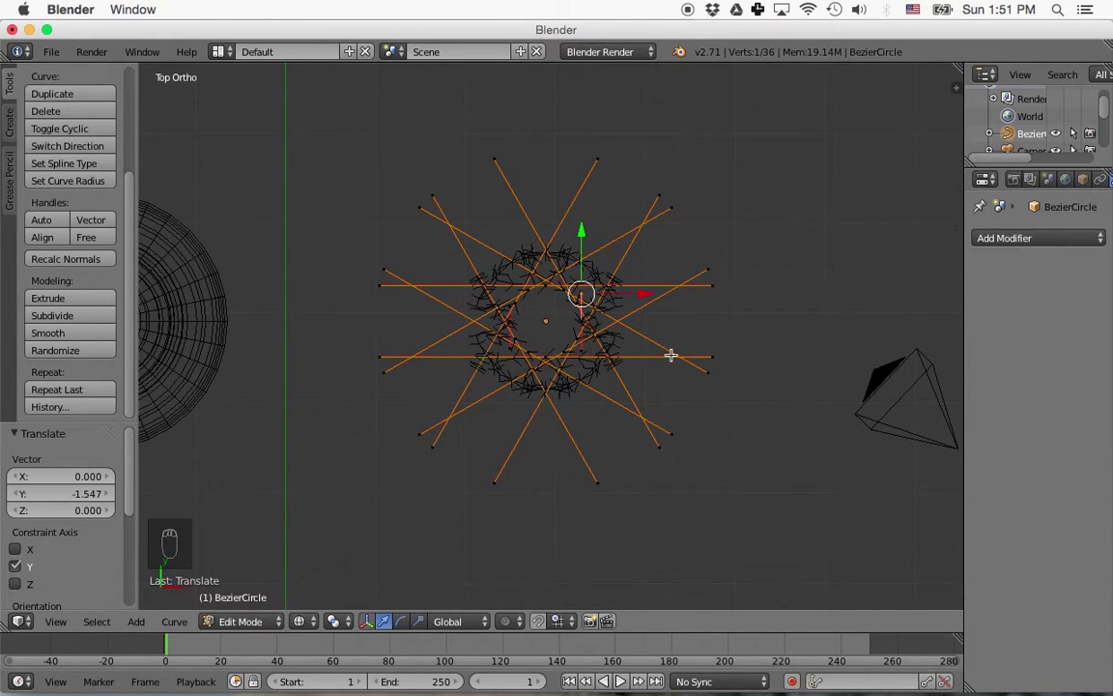
Pull all four ends of the two long horizontal handle pairs inward along X, close to the filament ring.
{"action": "right_click", "coordinate": [711, 358]}
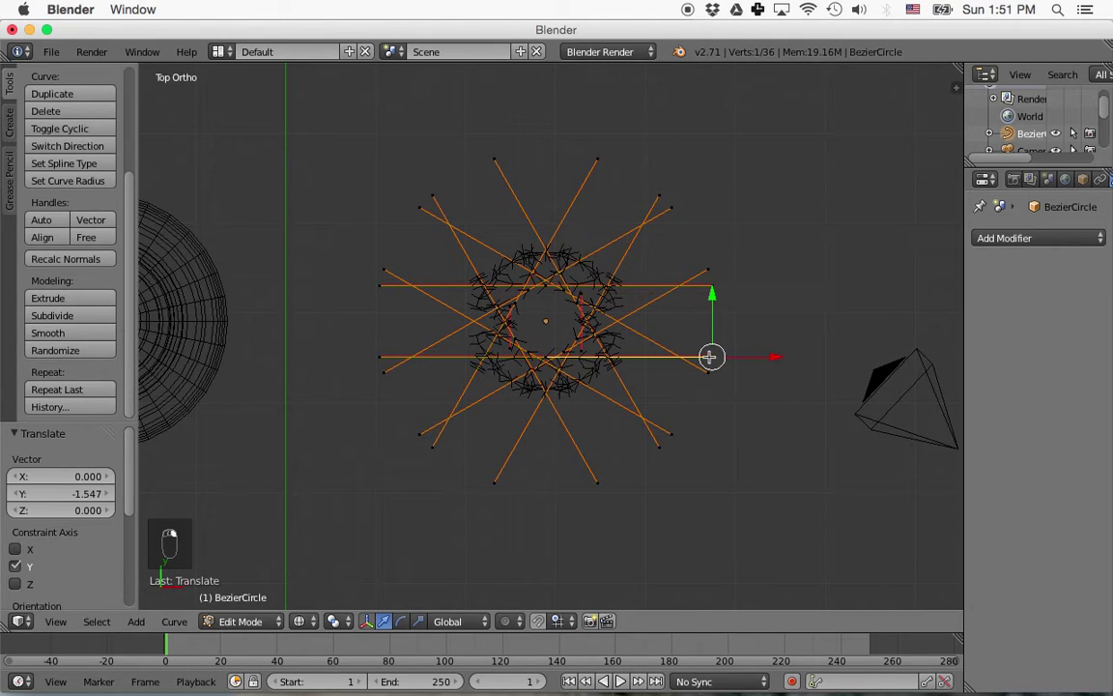
{"action": "left_click_drag", "start_coordinate": [778, 356], "coordinate": [628, 365]}
{"action": "right_click", "coordinate": [392, 365]}
{"action": "left_click_drag", "start_coordinate": [430, 355], "coordinate": [580, 345]}
{"action": "right_click", "coordinate": [711, 285]}
{"action": "left_click_drag", "start_coordinate": [773, 285], "coordinate": [633, 288]}
{"action": "right_click", "coordinate": [391, 287]}
{"action": "left_click_drag", "start_coordinate": [442, 286], "coordinate": [585, 281]}
Shorten the lower-left control point's diagonal handles, moving the lower end about -0.764, 1.325 and the upper end about 0.764, -1.296 in X and Y.
{"action": "right_click", "coordinate": [594, 480]}
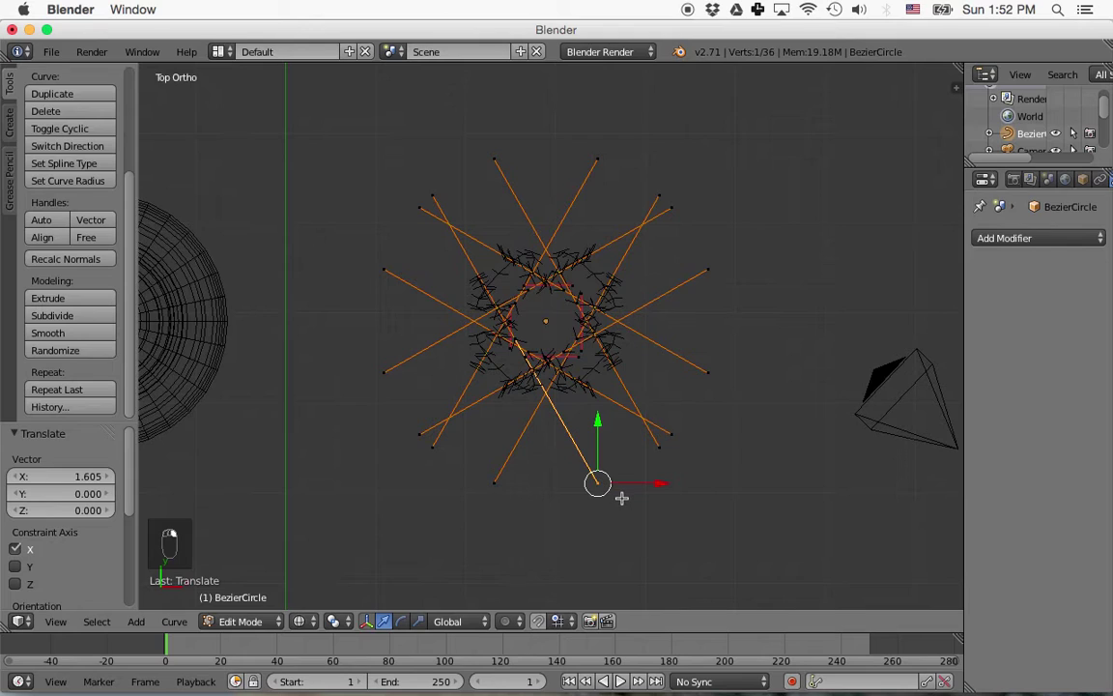
{"action": "key", "text": "g"}
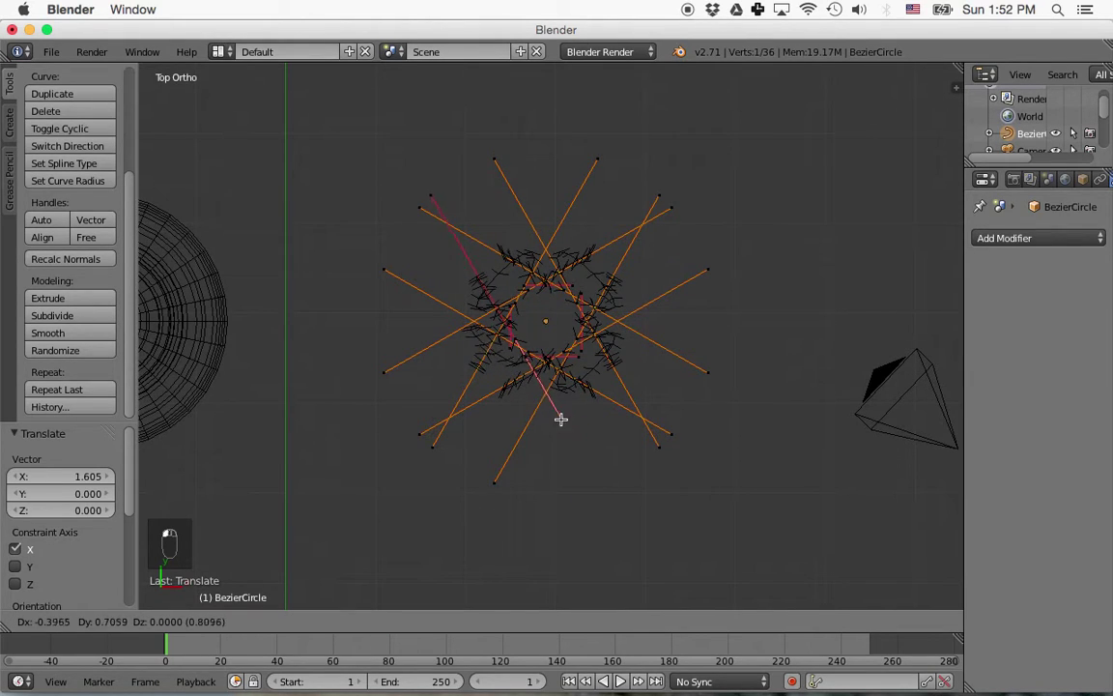
{"action": "left_click", "coordinate": [531, 368]}
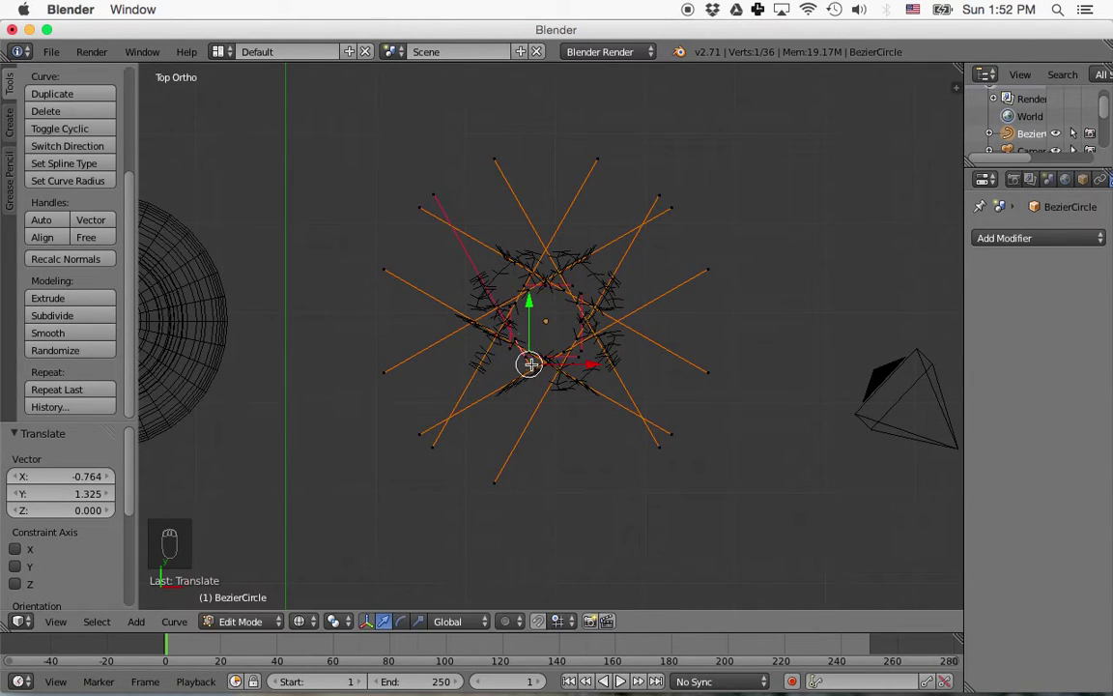
{"action": "right_click", "coordinate": [434, 195]}
{"action": "left_click_drag", "start_coordinate": [391, 179], "coordinate": [472, 266]}
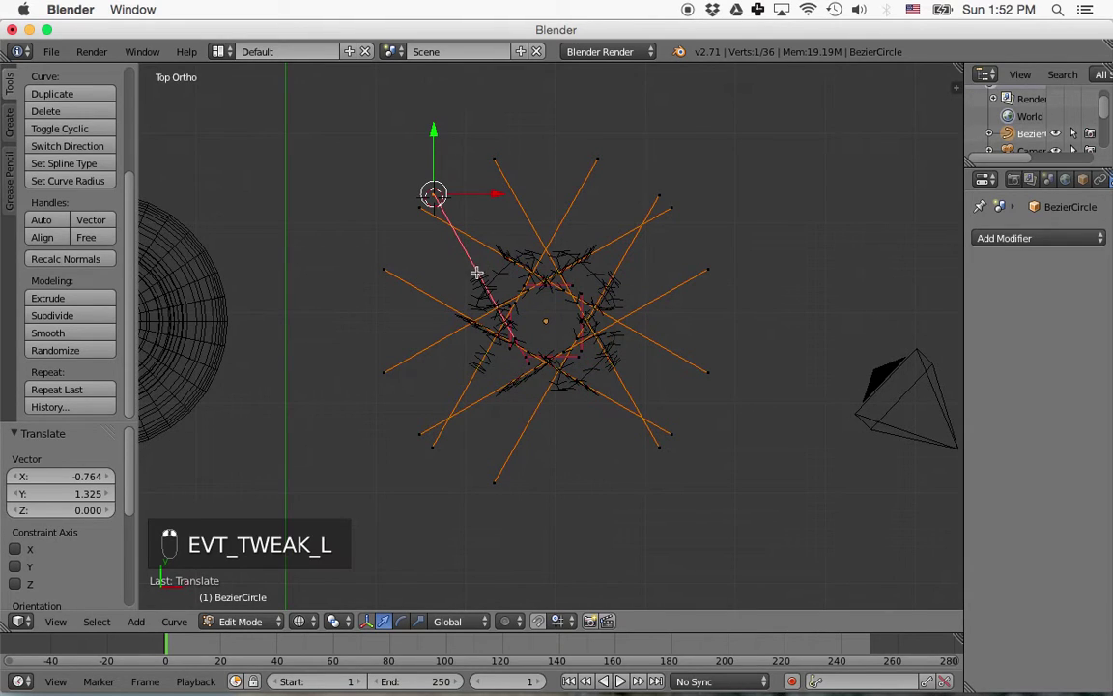
{"action": "left_click_drag", "start_coordinate": [433, 194], "coordinate": [497, 309]}
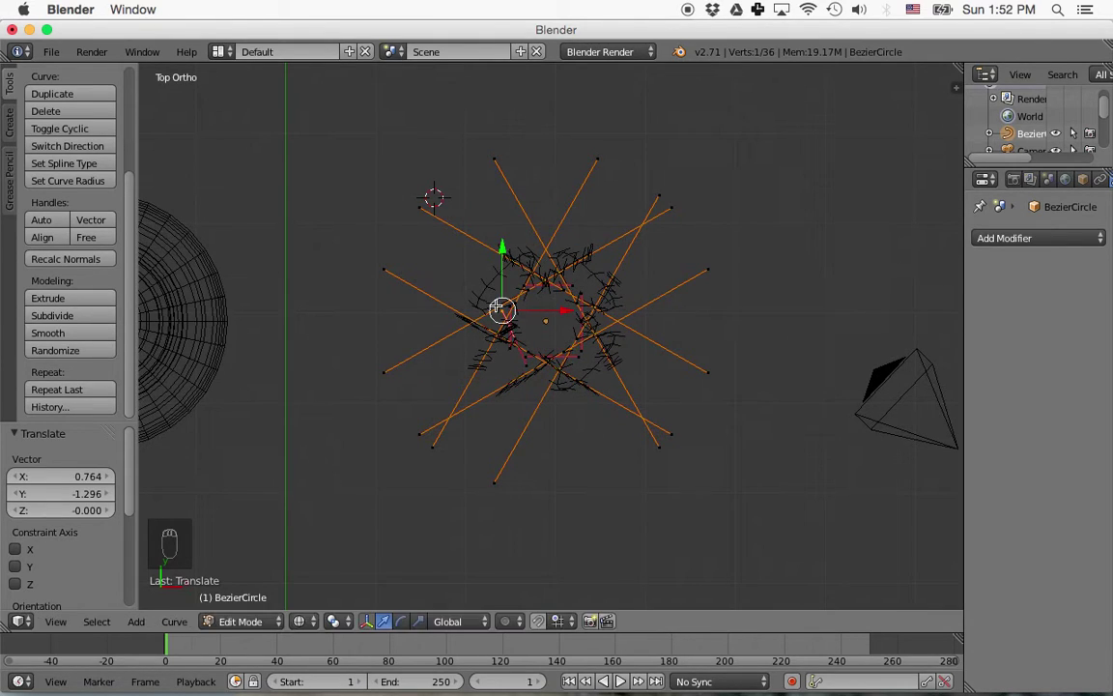
Shorten the lower-right control point's diagonal handles, moving the lower end about 0.687, 1.296 and the upper end about -0.851, -1.141 in X and Y.
{"action": "right_click", "coordinate": [494, 480]}
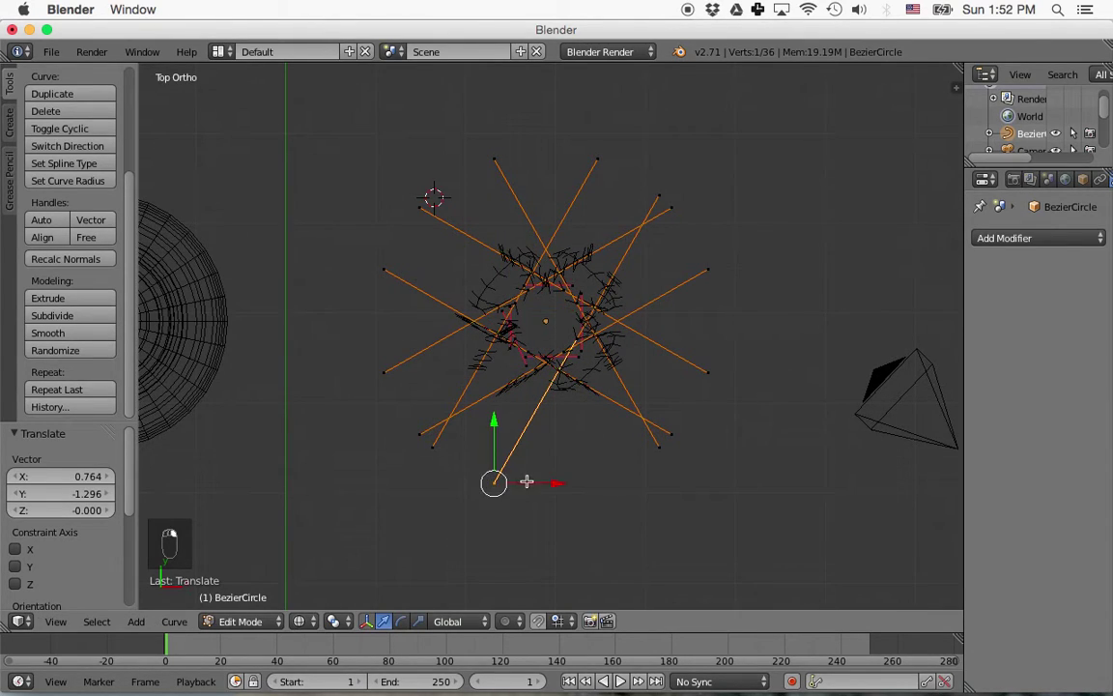
{"action": "key", "text": "g"}
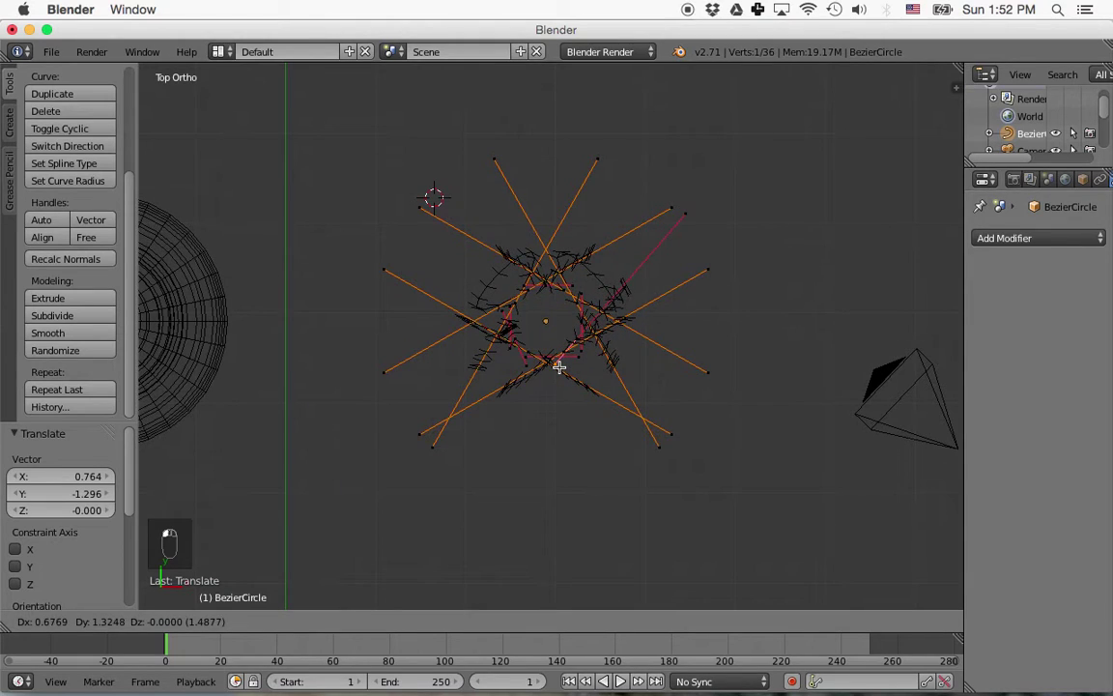
{"action": "left_click", "coordinate": [559, 366]}
{"action": "right_click", "coordinate": [676, 205]}
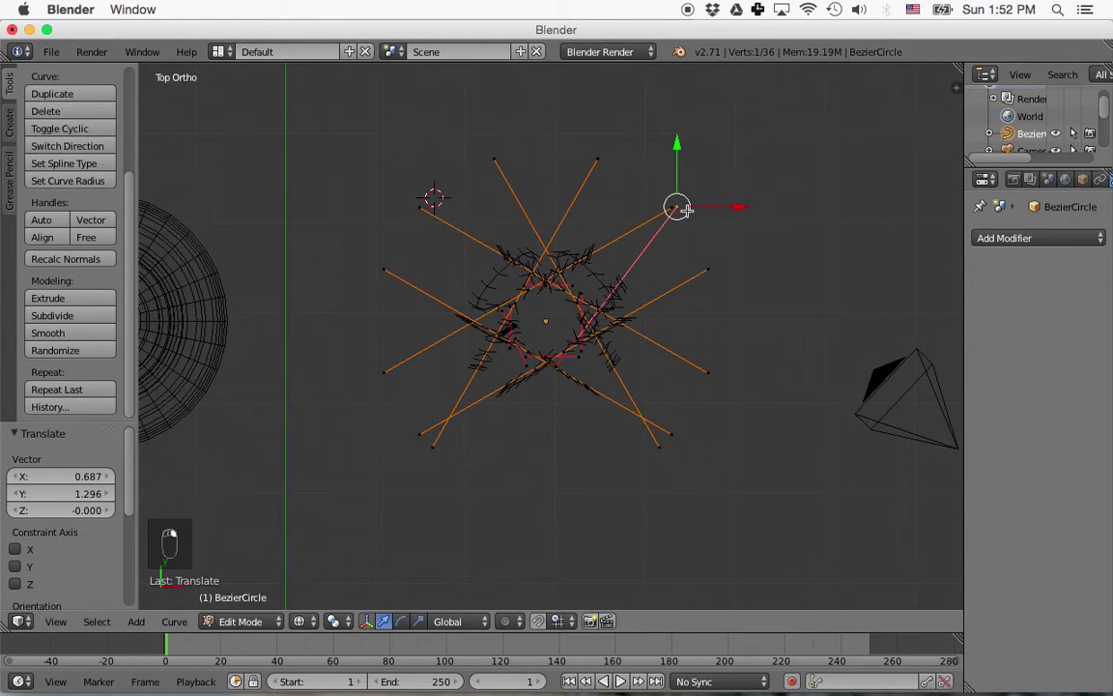
{"action": "key", "text": "g"}
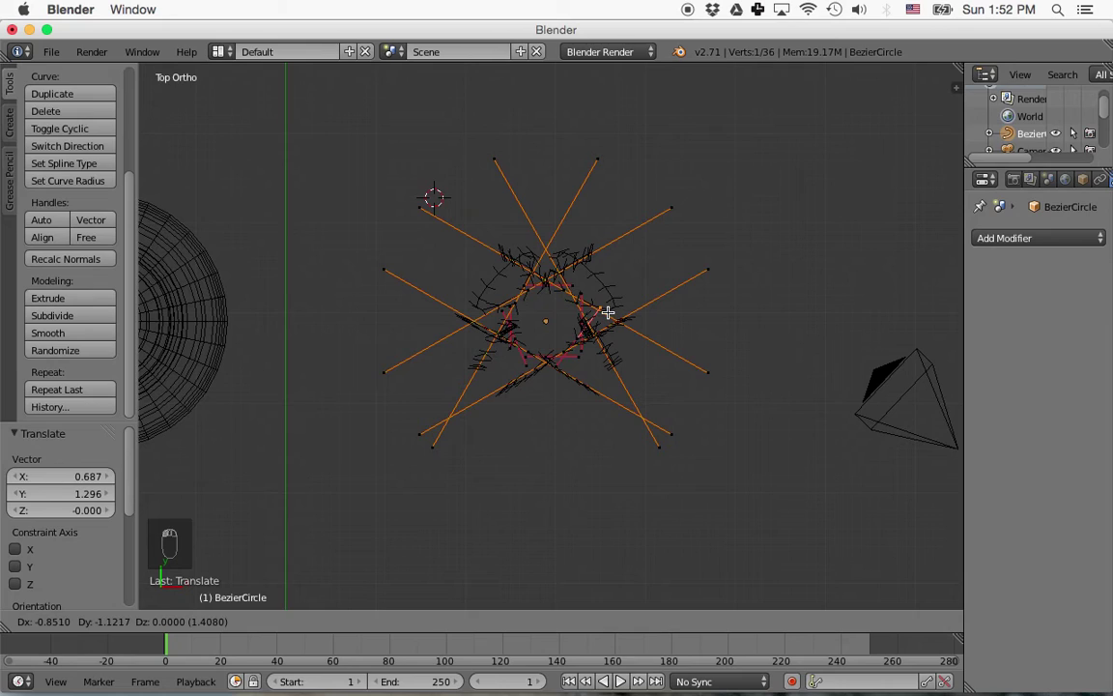
{"action": "left_click", "coordinate": [608, 312]}
Shorten the upper-left control point's shallow diagonal handles, moving the right end about -1.315, -0.706 and the left end about 1.334, 0.977 in X and Y.
{"action": "right_click", "coordinate": [671, 212]}
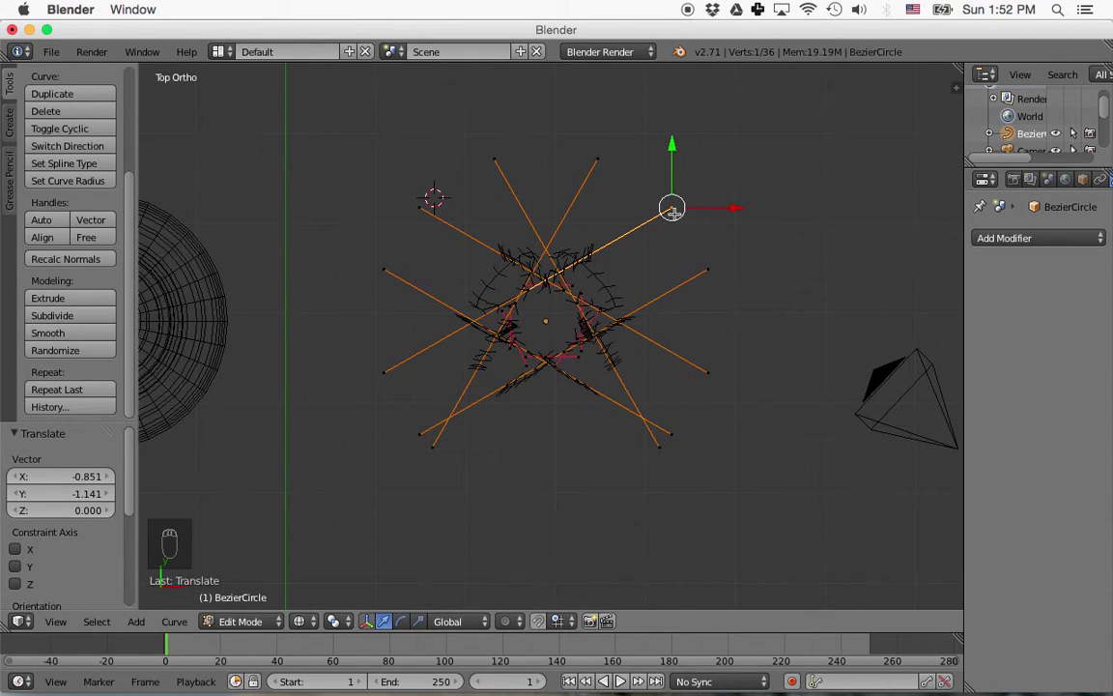
{"action": "key", "text": "g"}
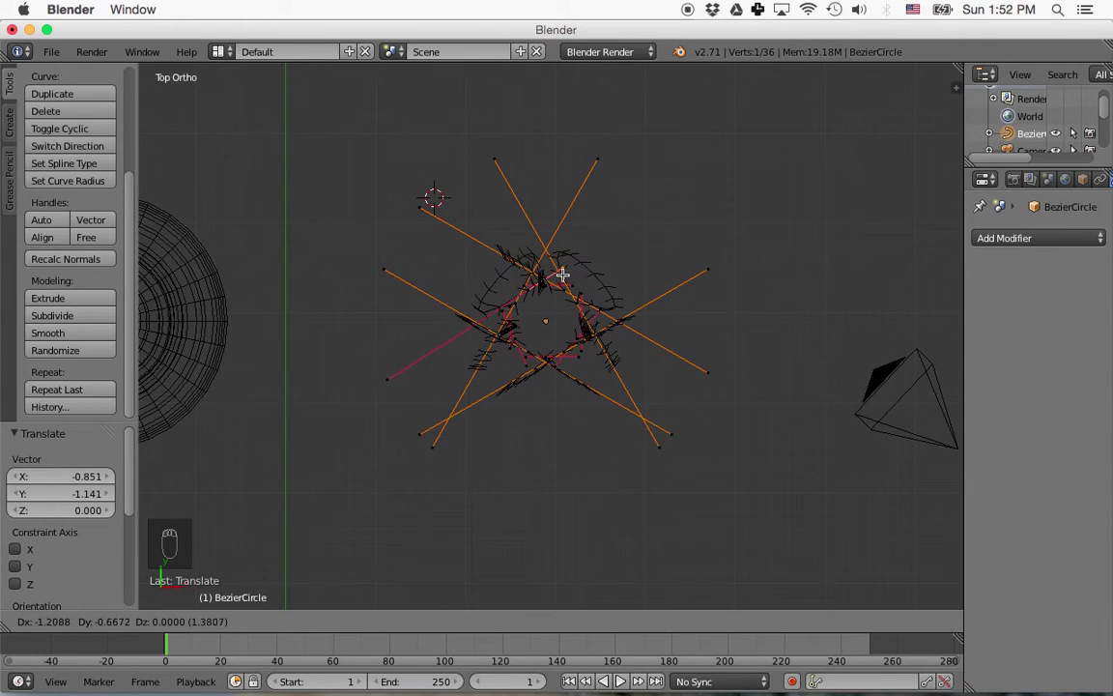
{"action": "left_click", "coordinate": [553, 271]}
{"action": "right_click", "coordinate": [393, 389]}
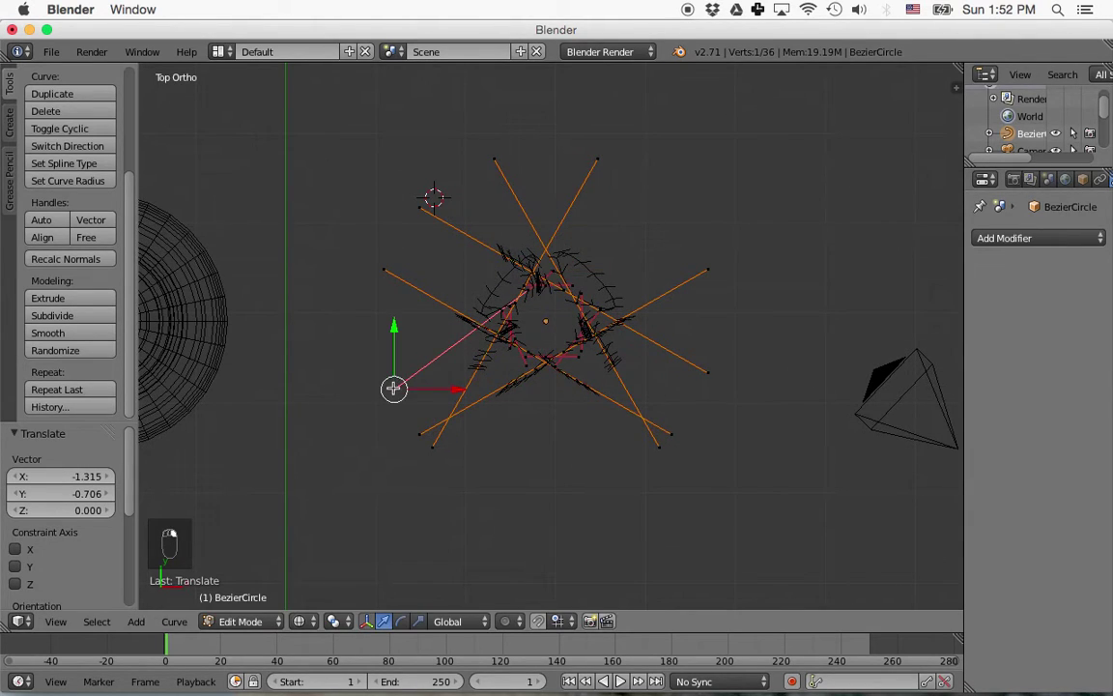
{"action": "key", "text": "g"}
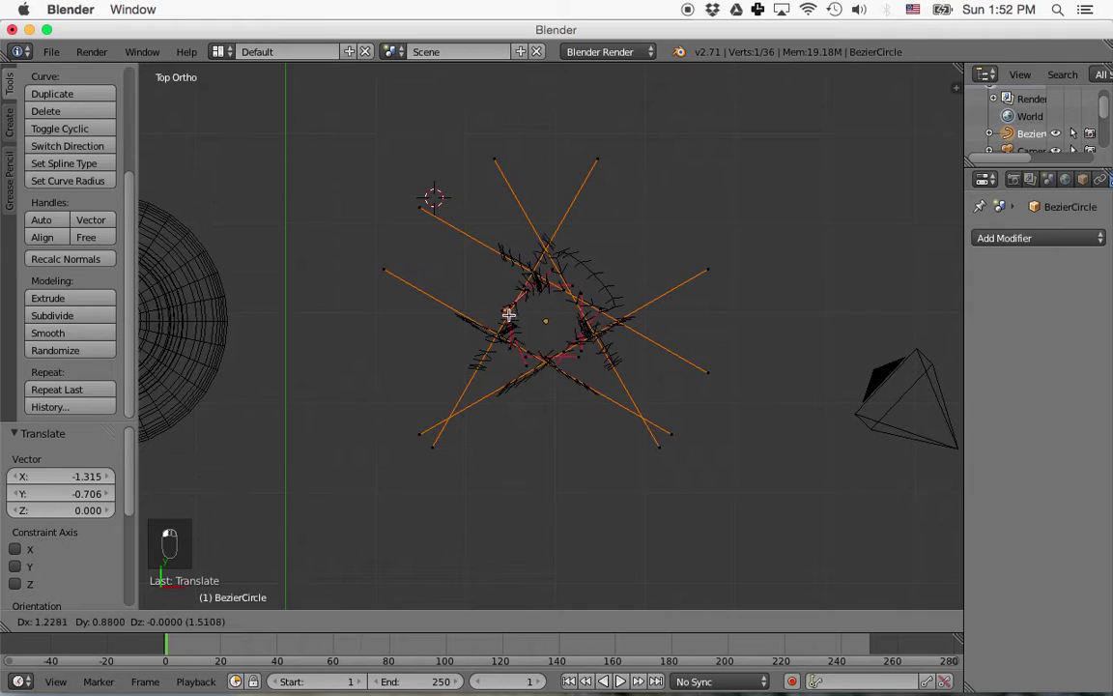
{"action": "left_click", "coordinate": [517, 307]}
Shorten the upper-right control point's shallow diagonal handles, moving the right end about -1.412, 0.812 and the left end about 1.325, -0.687 in X and Y.
{"action": "right_click", "coordinate": [708, 372]}
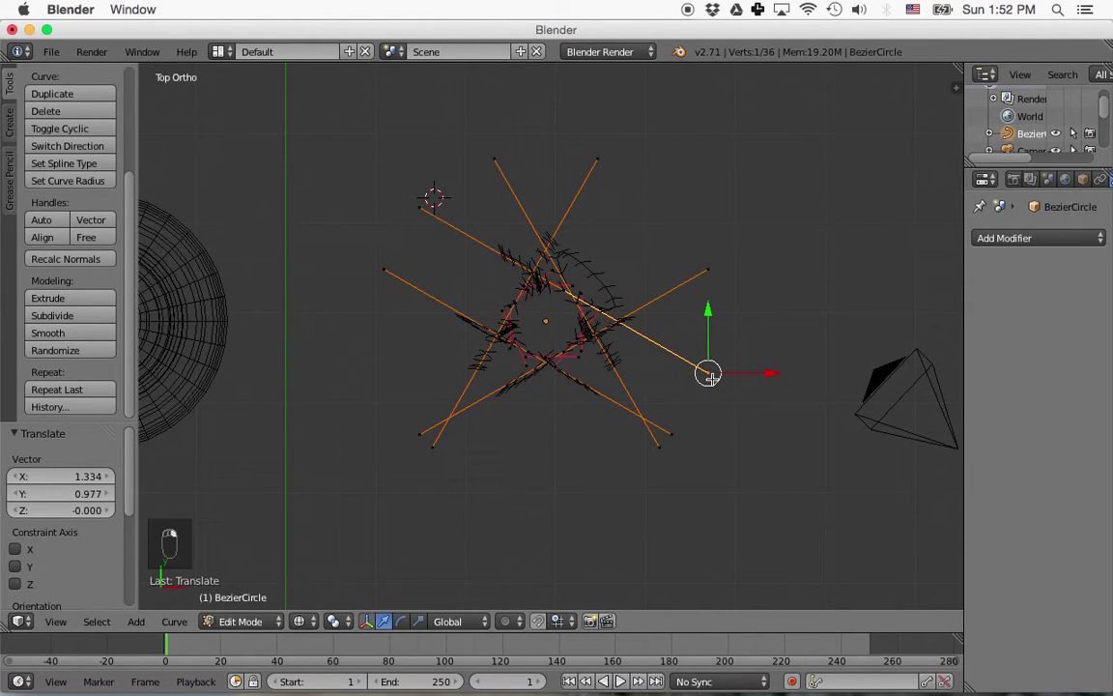
{"action": "key", "text": "g"}
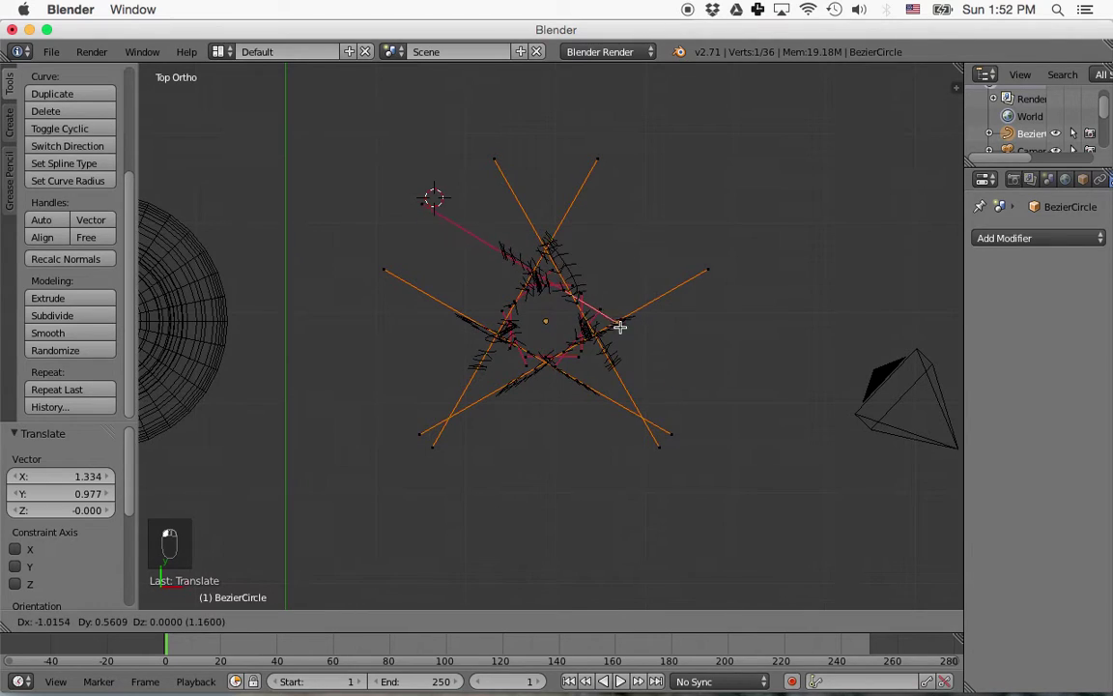
{"action": "left_click", "coordinate": [586, 307]}
{"action": "right_click", "coordinate": [417, 210]}
{"action": "key", "text": "g"}
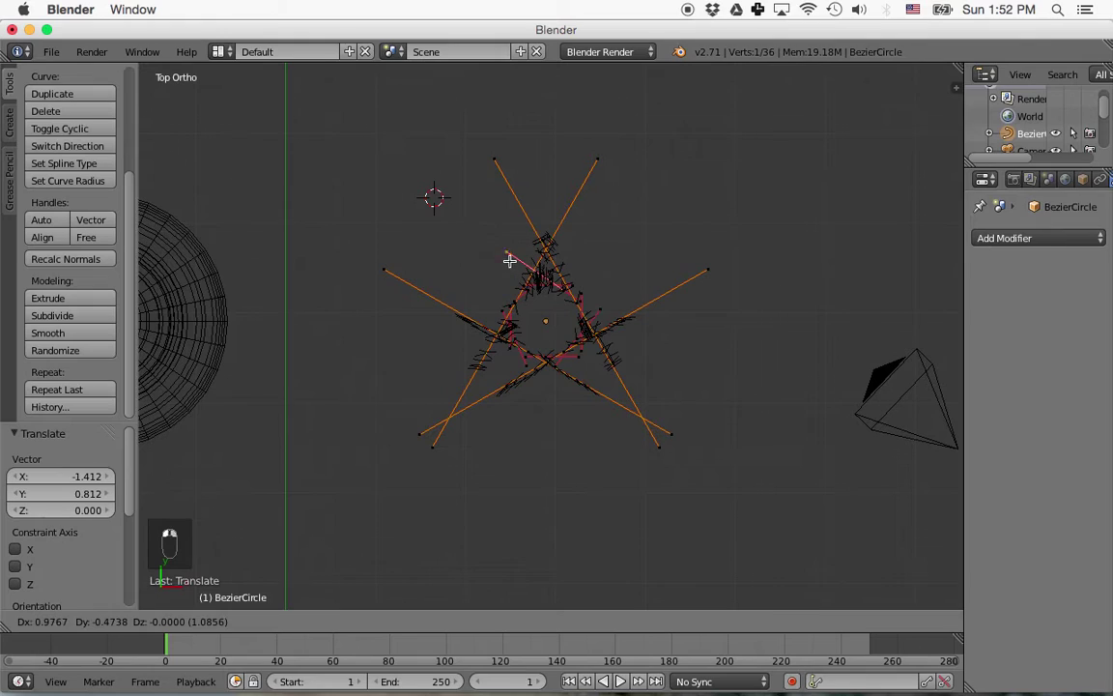
{"action": "left_click", "coordinate": [537, 265]}
Shorten the steep handle rising to the upper right, moving its upper end about -0.716, -1.296 in X and Y and its lower end inward.
{"action": "right_click", "coordinate": [596, 160]}
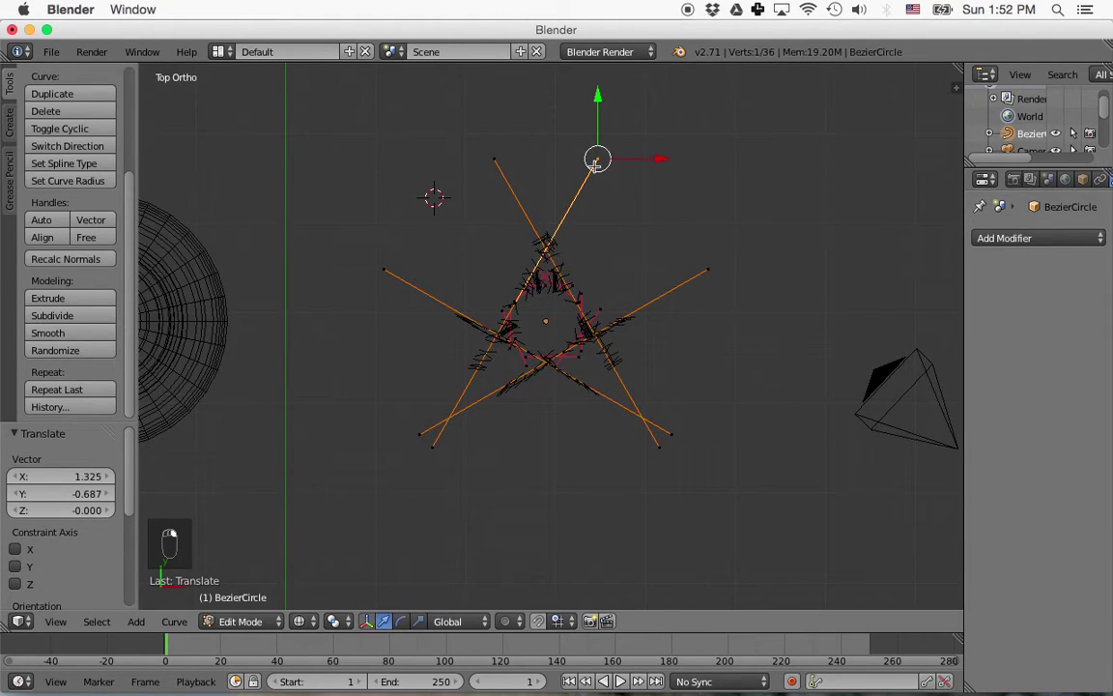
{"action": "key", "text": "g"}
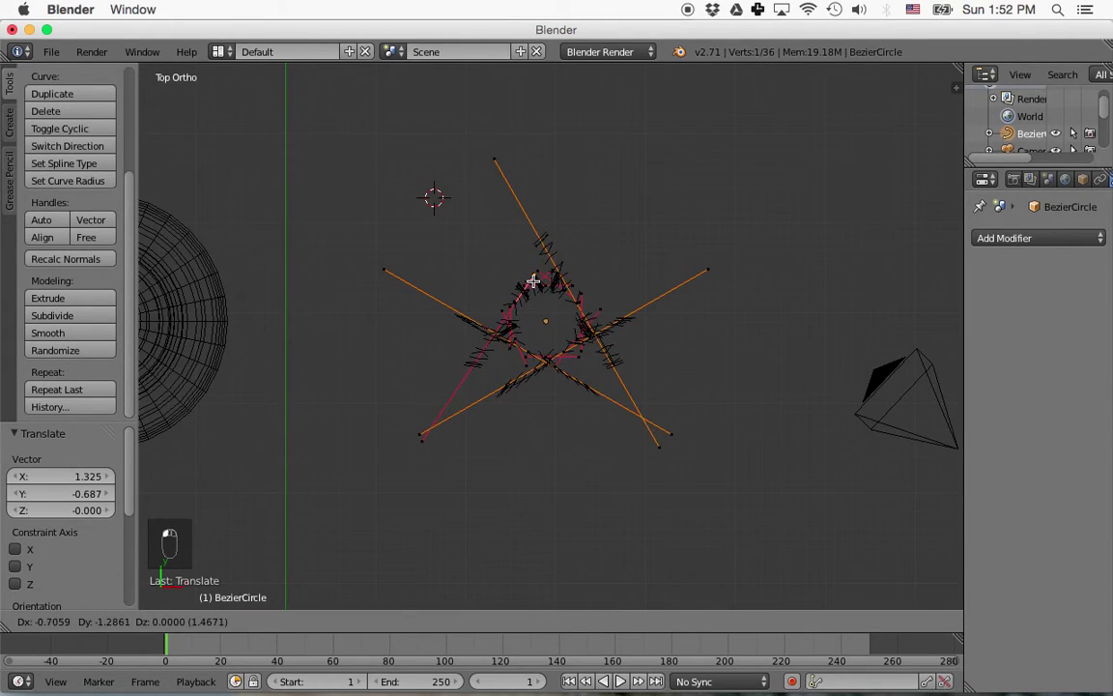
{"action": "left_click", "coordinate": [532, 275]}
{"action": "right_click", "coordinate": [422, 438]}
{"action": "key", "text": "g"}
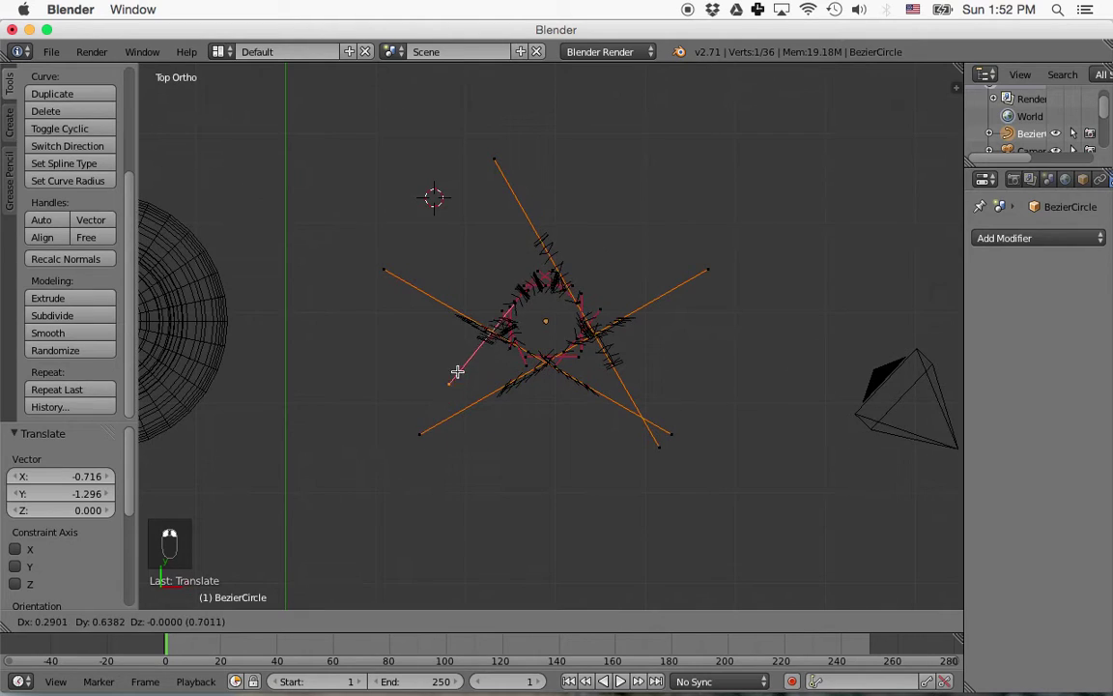
{"action": "left_click", "coordinate": [501, 332]}
Shorten the shallow handle rising to the right, moving its lower end about 1.325, 0.764 and its upper end about -1.286, -0.667 in X and Y.
{"action": "right_click_drag", "start_coordinate": [424, 434], "coordinate": [538, 365]}
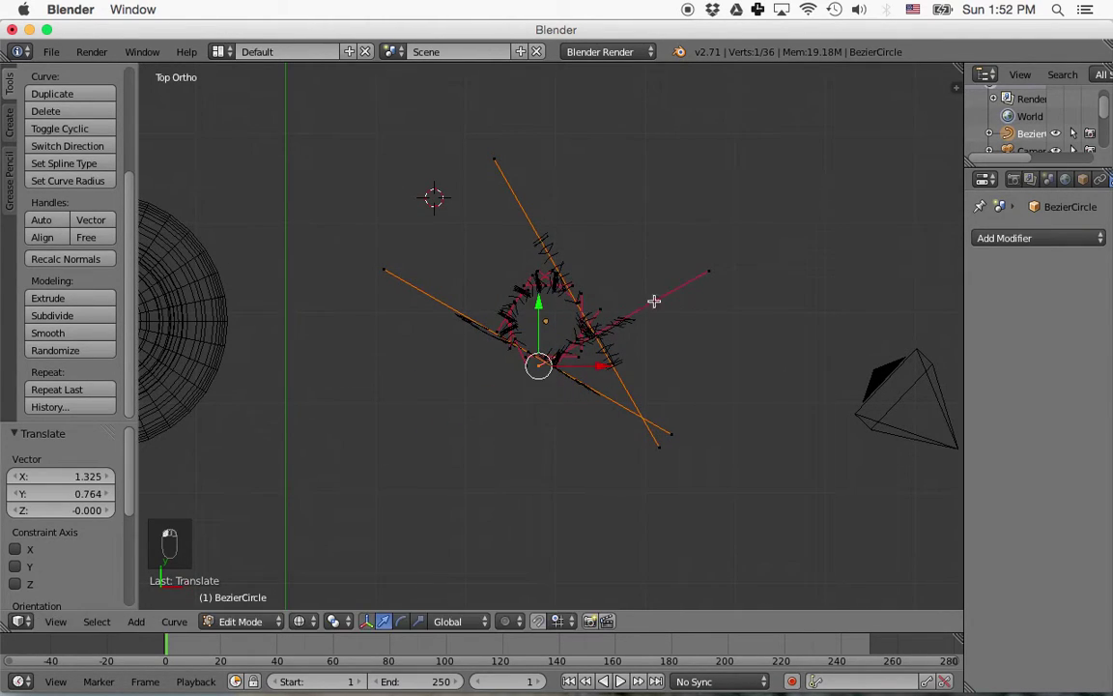
{"action": "right_click", "coordinate": [707, 274]}
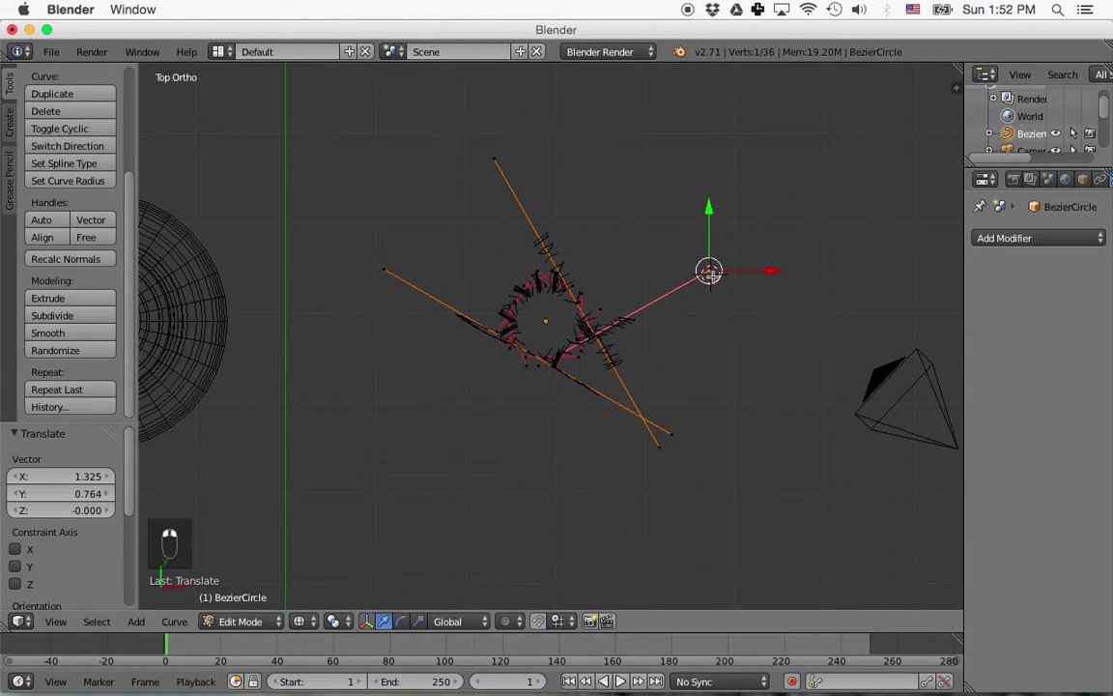
{"action": "right_click_drag", "start_coordinate": [709, 271], "coordinate": [592, 330]}
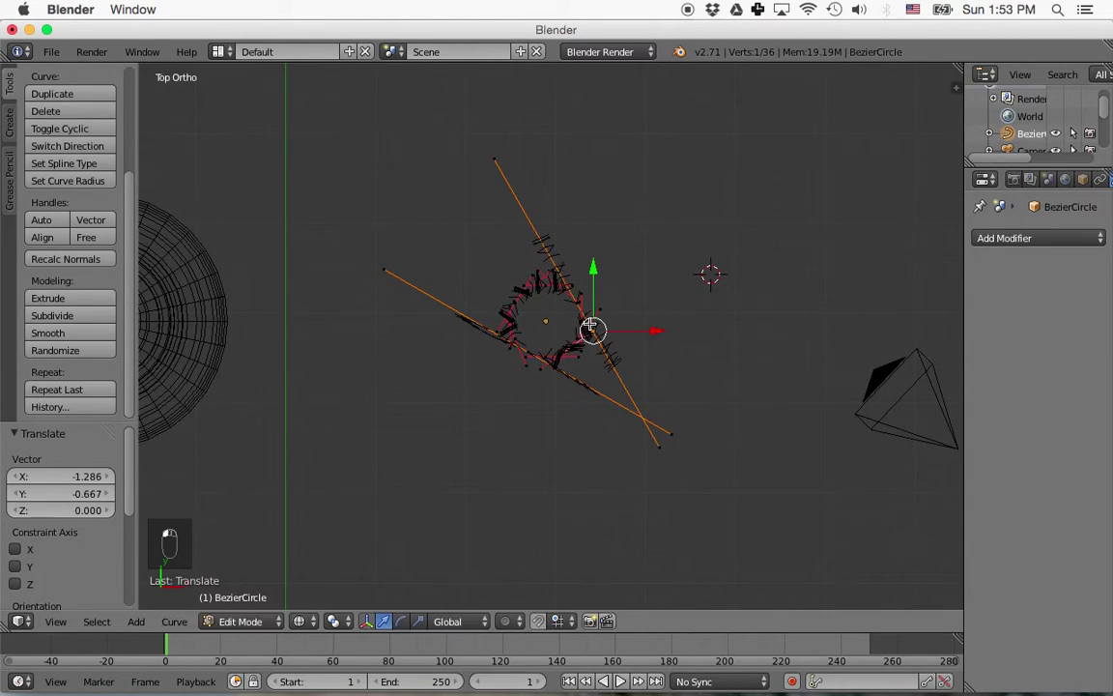
Shorten the remaining steep handle by pulling its lower-right and upper-left ends in to the ring of control points.
{"action": "right_click", "coordinate": [660, 447]}
{"action": "left_click_drag", "start_coordinate": [659, 447], "coordinate": [593, 331]}
{"action": "right_click", "coordinate": [497, 157]}
{"action": "left_click_drag", "start_coordinate": [498, 157], "coordinate": [552, 280]}
Shorten the last shallow handle, pulling its upper-left end into the ring and moving its lower-right end about -1.247, 1.054 in X and Y.
{"action": "right_click", "coordinate": [385, 272]}
{"action": "left_click_drag", "start_coordinate": [386, 273], "coordinate": [502, 325]}
{"action": "right_click", "coordinate": [654, 456]}
{"action": "left_click_drag", "start_coordinate": [655, 456], "coordinate": [543, 364]}
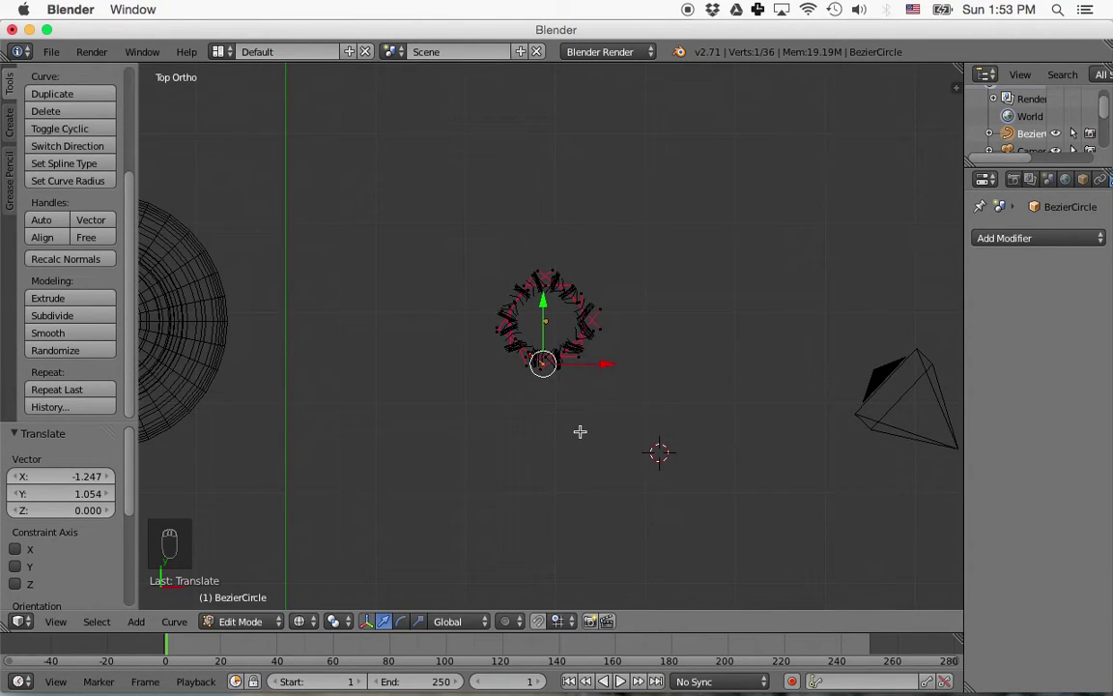
In front view, select all the filament's control points and move them about -1.504 along X, leaving them just beside the bulb.
{"action": "key", "text": "KP_1"}
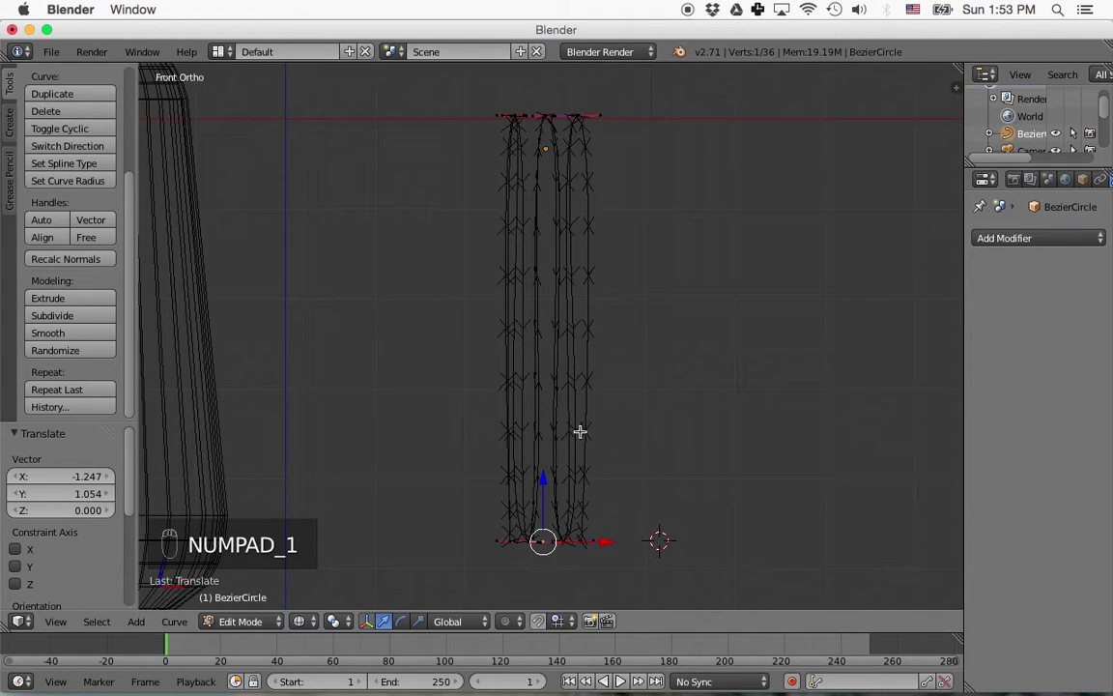
{"action": "scroll", "coordinate": [579, 431], "scroll_direction": "down", "scroll_amount": 3}
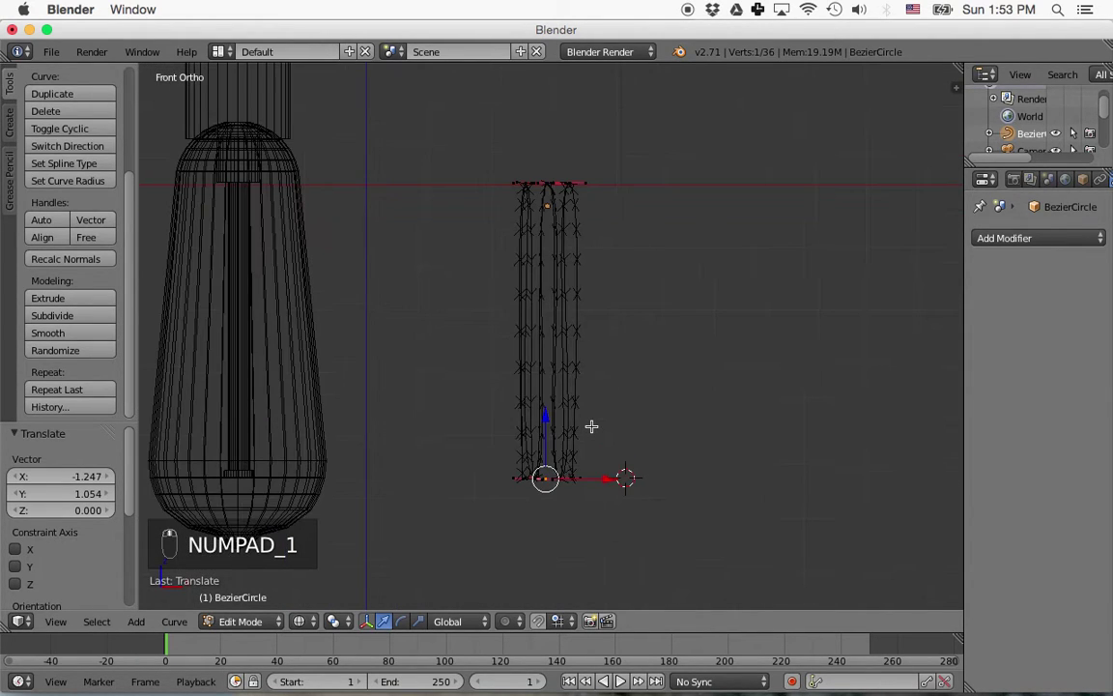
{"action": "scroll", "coordinate": [591, 426], "scroll_direction": "down", "scroll_amount": 1}
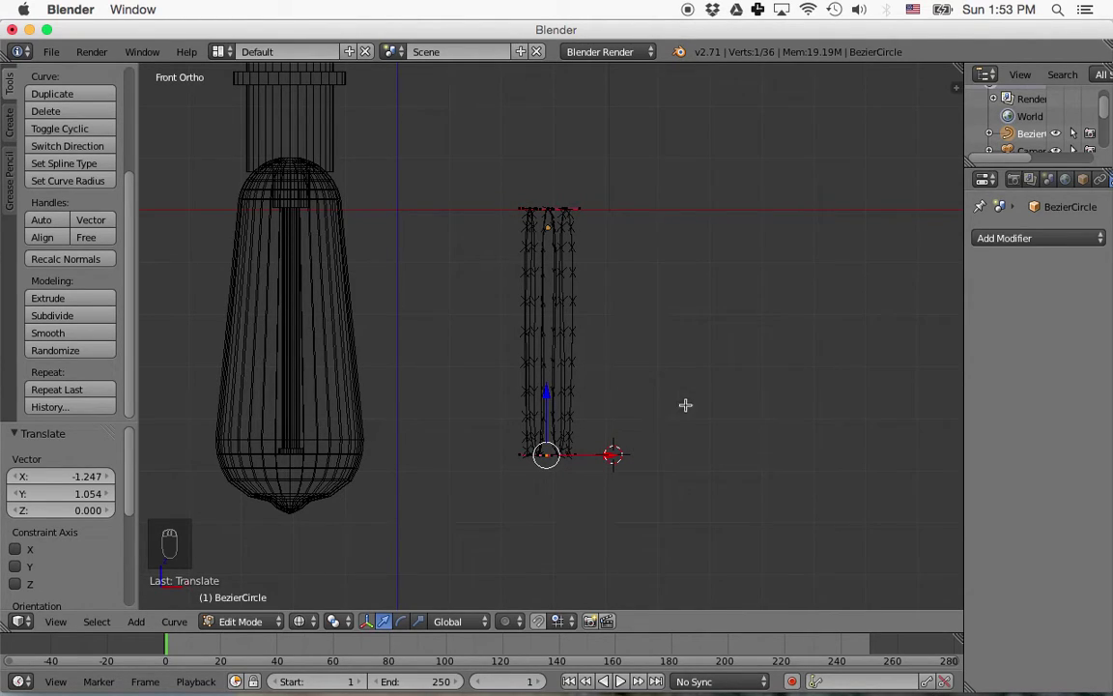
{"action": "key", "text": "a"}
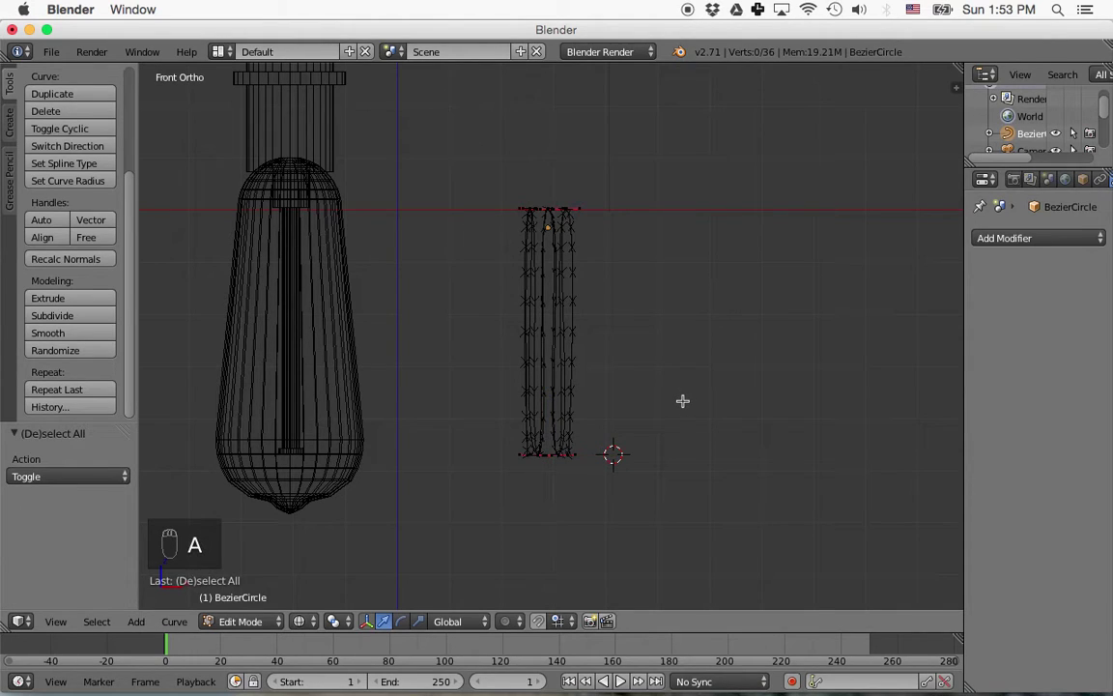
{"action": "key", "text": "a"}
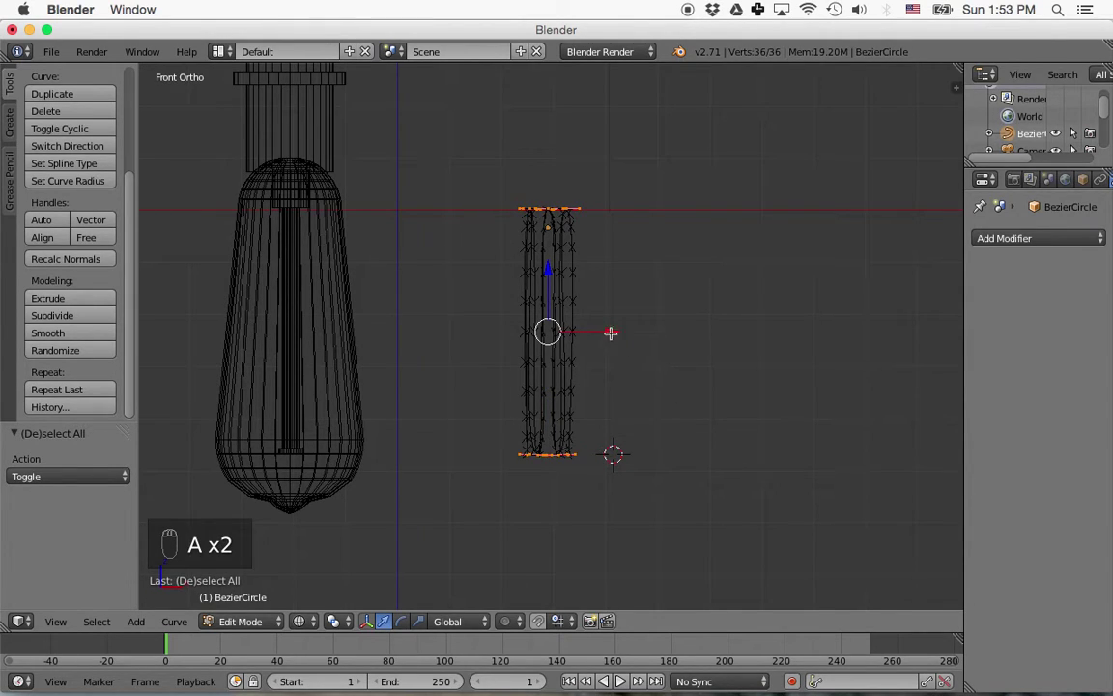
{"action": "left_click_drag", "start_coordinate": [611, 333], "coordinate": [354, 338]}
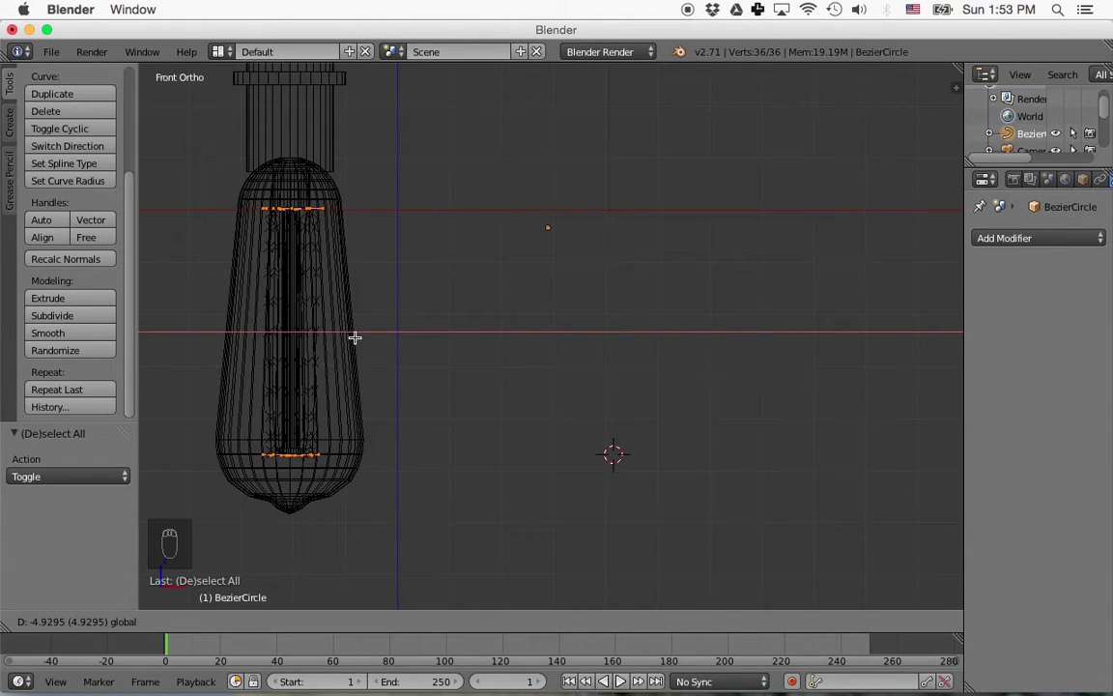
{"action": "left_click_drag", "start_coordinate": [355, 337], "coordinate": [532, 343]}
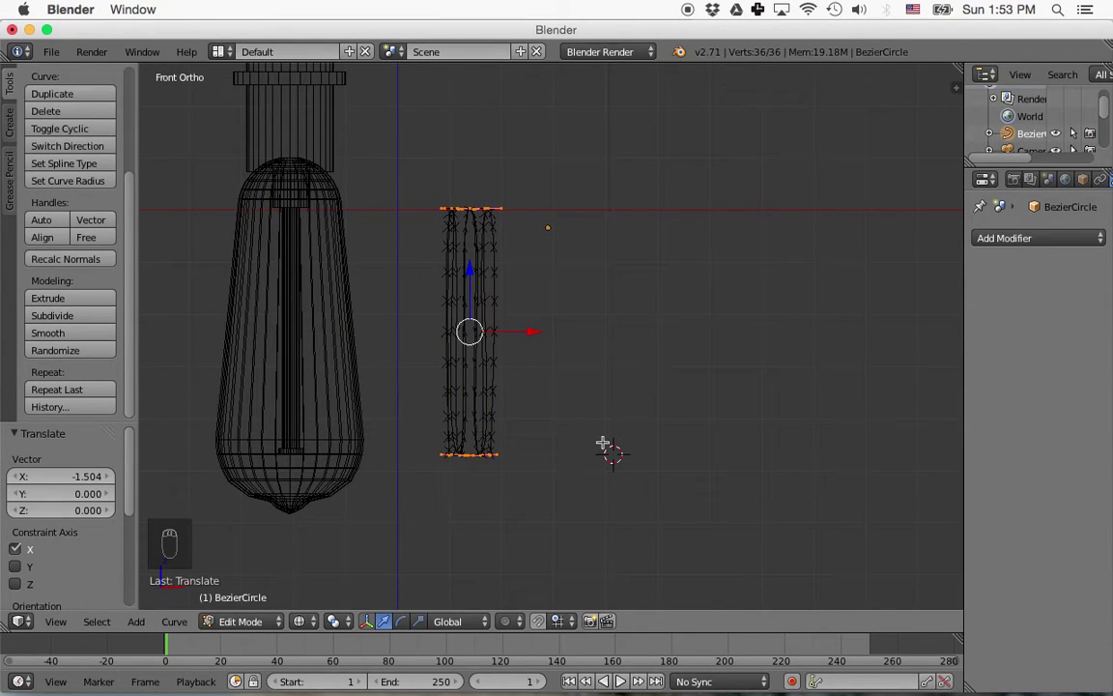
Scale the whole filament by about 1.224 and move it about -3.442 along X to centre it inside the bulb.
{"action": "key", "text": "s"}
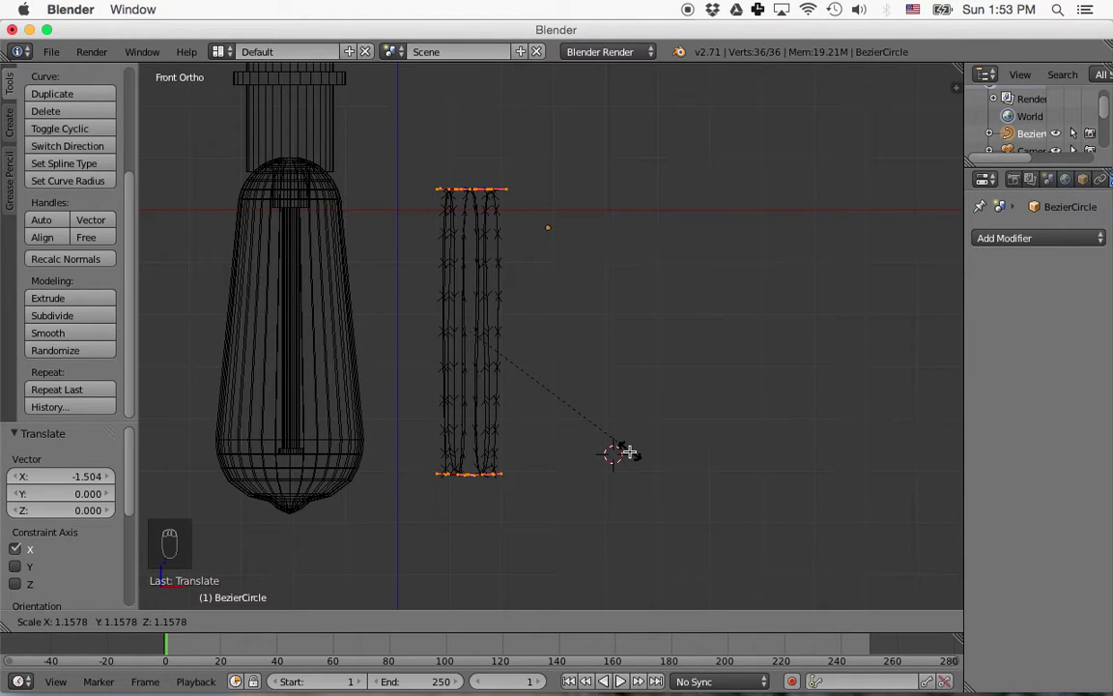
{"action": "left_click", "coordinate": [639, 454]}
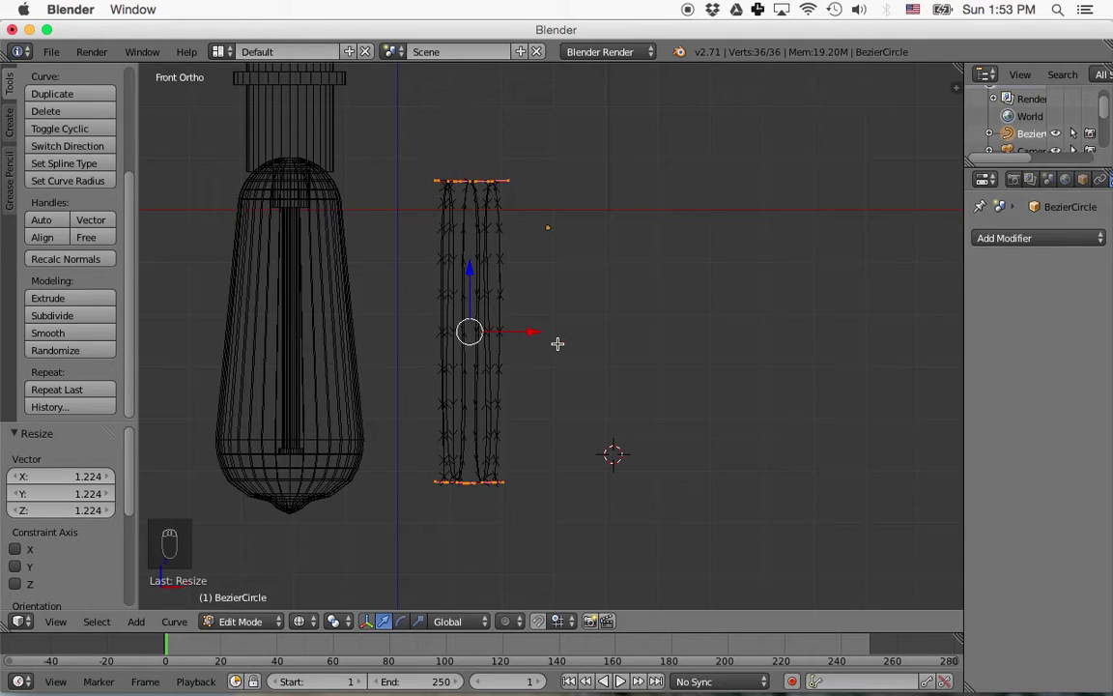
{"action": "left_click_drag", "start_coordinate": [536, 333], "coordinate": [356, 335]}
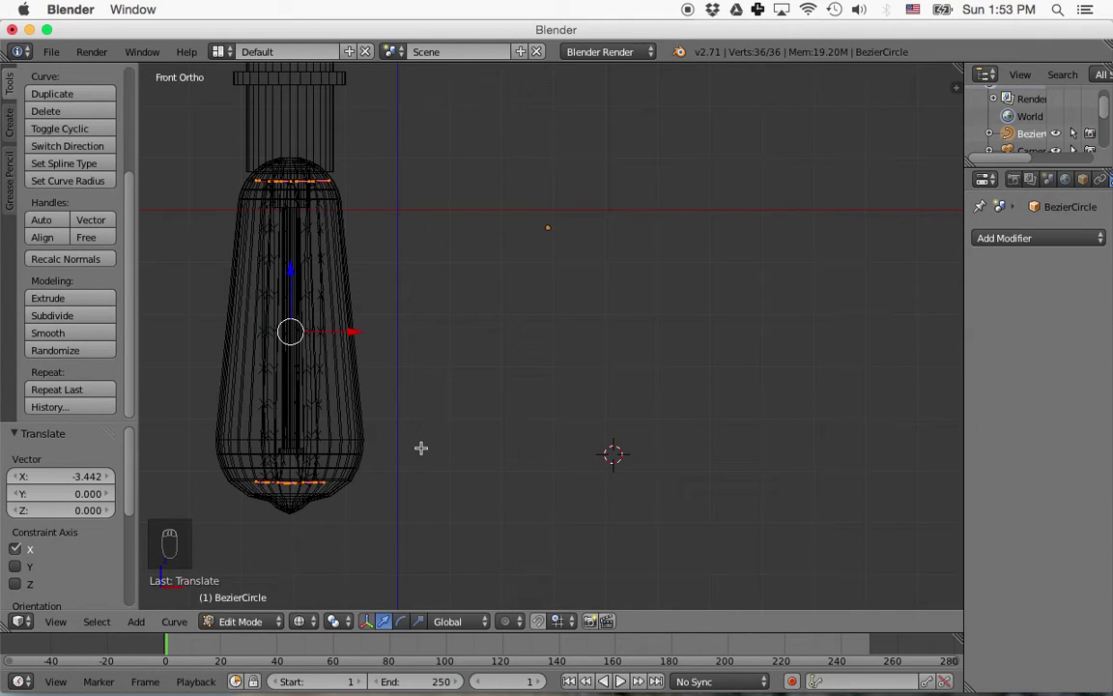
Select only the filament's lower control points and raise them along Z to the lower end of the central support.
{"action": "key", "text": "a"}
{"action": "key", "text": "b"}
{"action": "left_click_drag", "start_coordinate": [218, 448], "coordinate": [376, 495]}
{"action": "left_click_drag", "start_coordinate": [293, 422], "coordinate": [289, 393]}
Lower the filament's upper control points about 0.668 along Z, raise them back about 0.084, and return to Object Mode.
{"action": "key", "text": "a"}
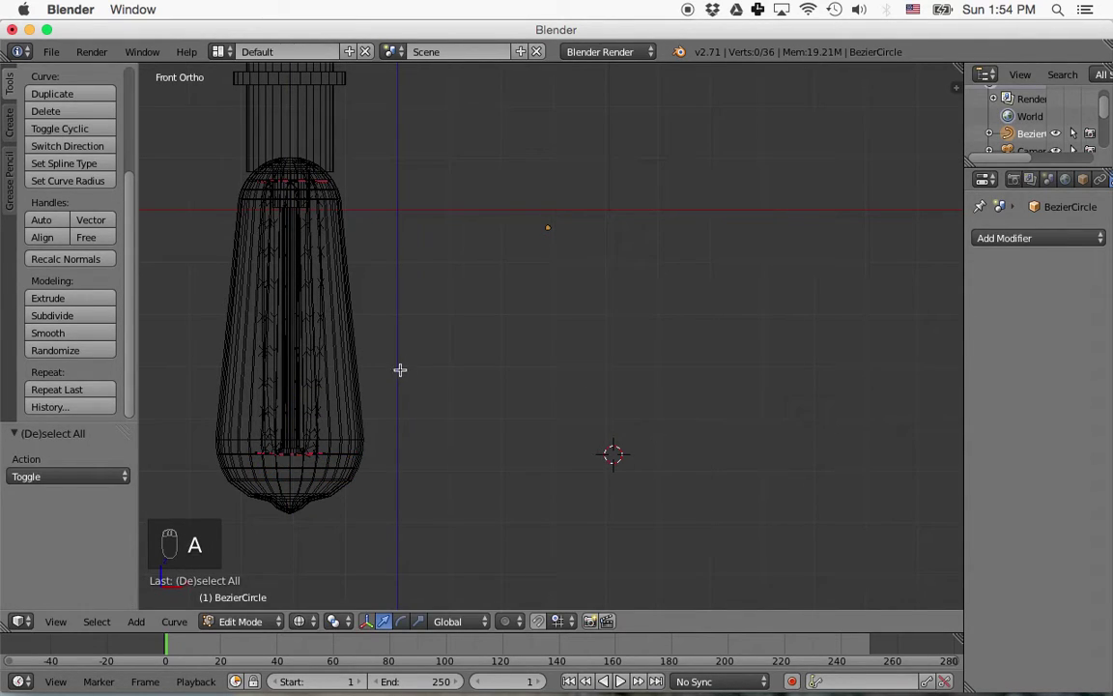
{"action": "key", "text": "b"}
{"action": "left_click_drag", "start_coordinate": [219, 165], "coordinate": [431, 228]}
{"action": "left_click_drag", "start_coordinate": [290, 117], "coordinate": [288, 153]}
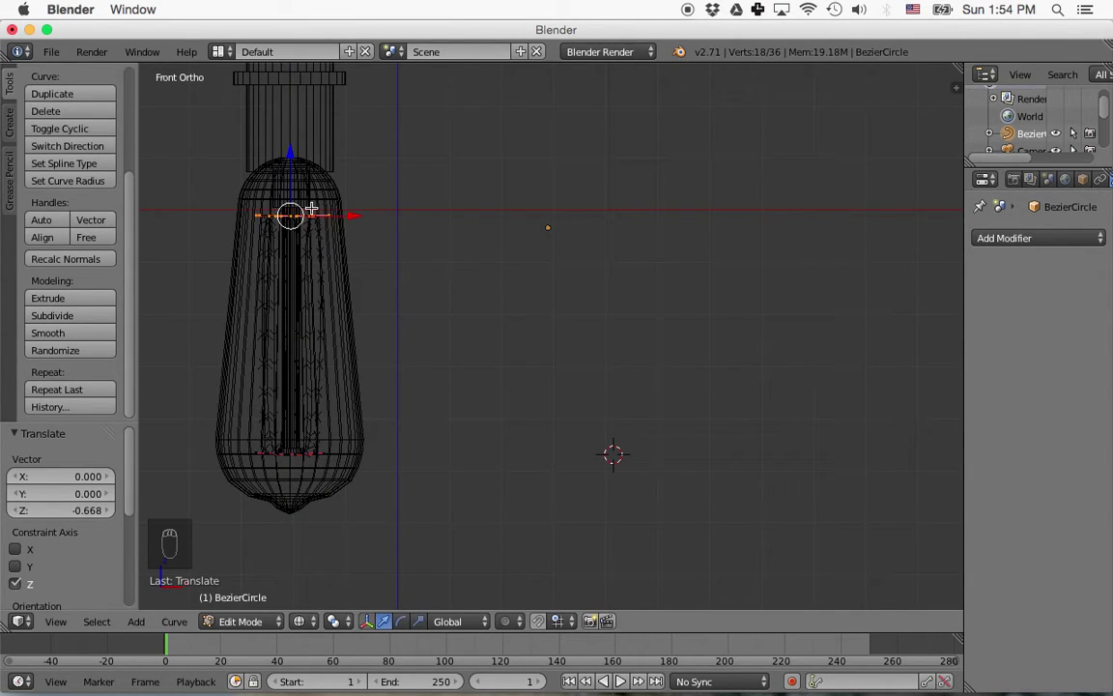
{"action": "left_click_drag", "start_coordinate": [295, 154], "coordinate": [292, 150]}
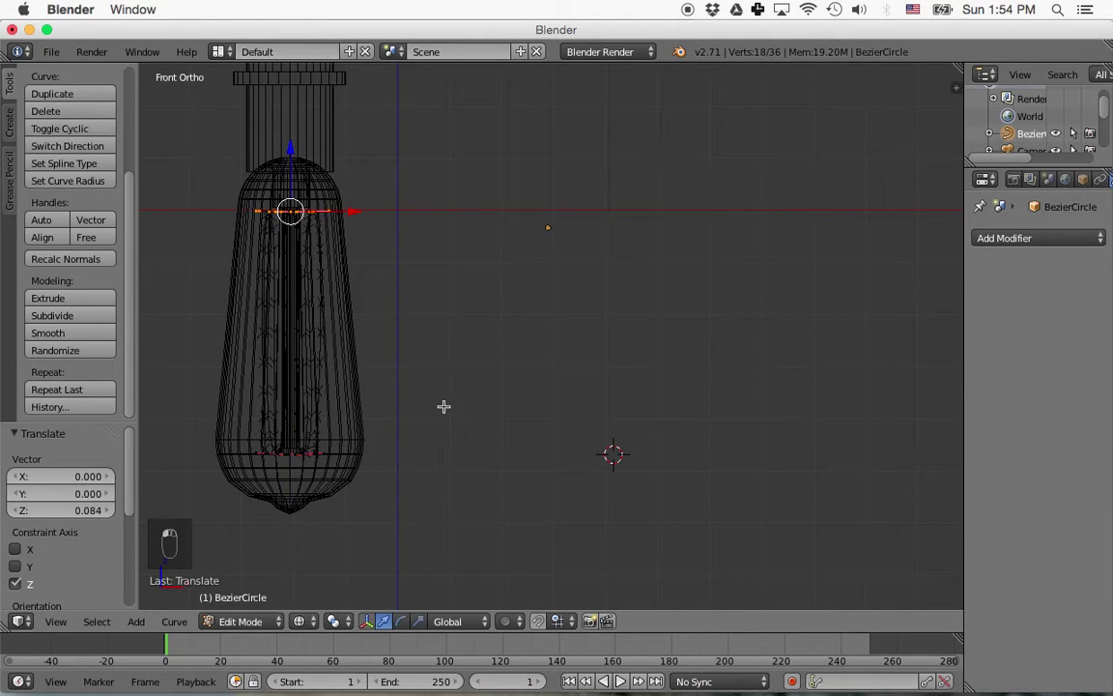
{"action": "key", "text": "a"}
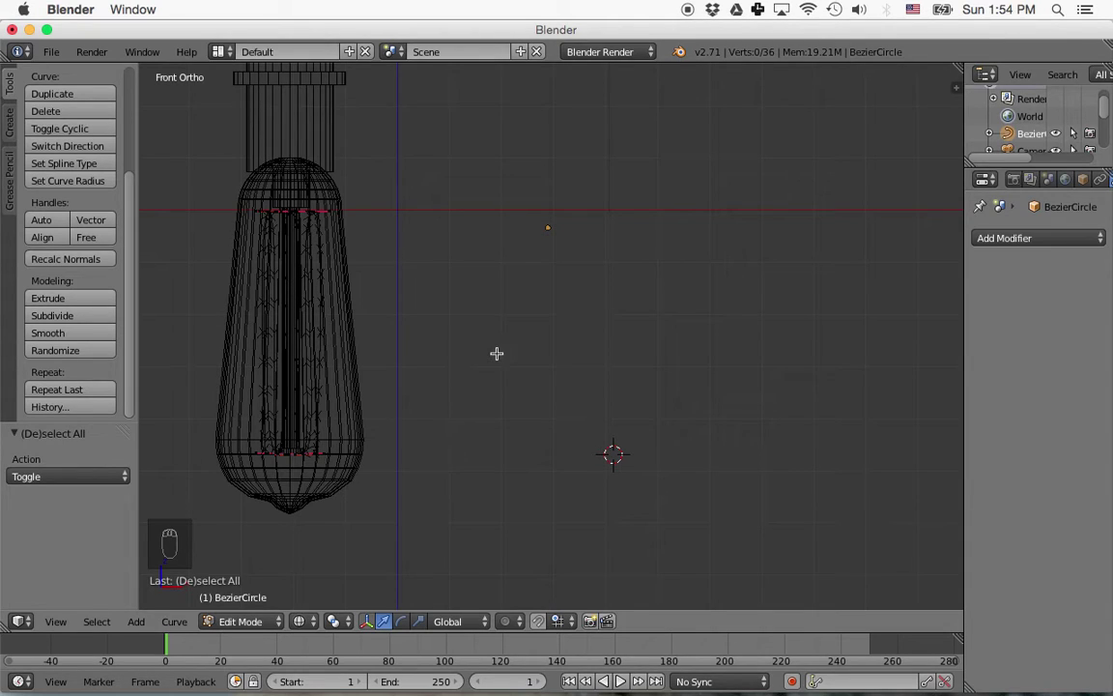
{"action": "key", "text": "Tab"}
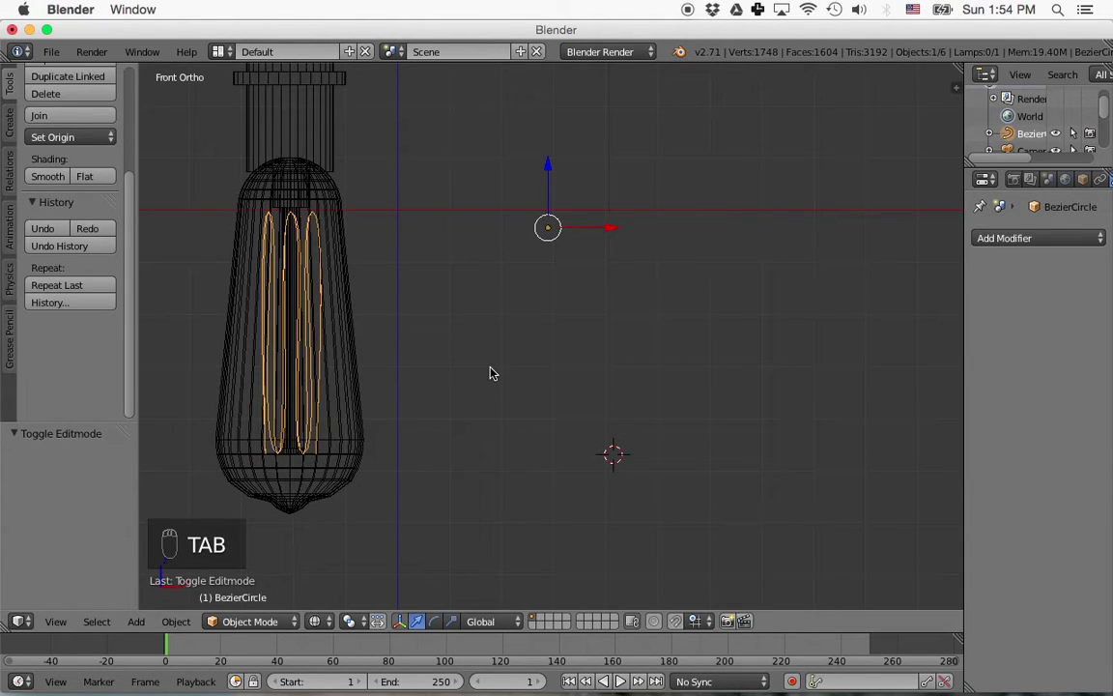
With nothing else selected, add a new Bezier circle at the 3D cursor and scale it to 0.01.
{"action": "key", "text": "a"}
{"action": "key", "text": "a"}
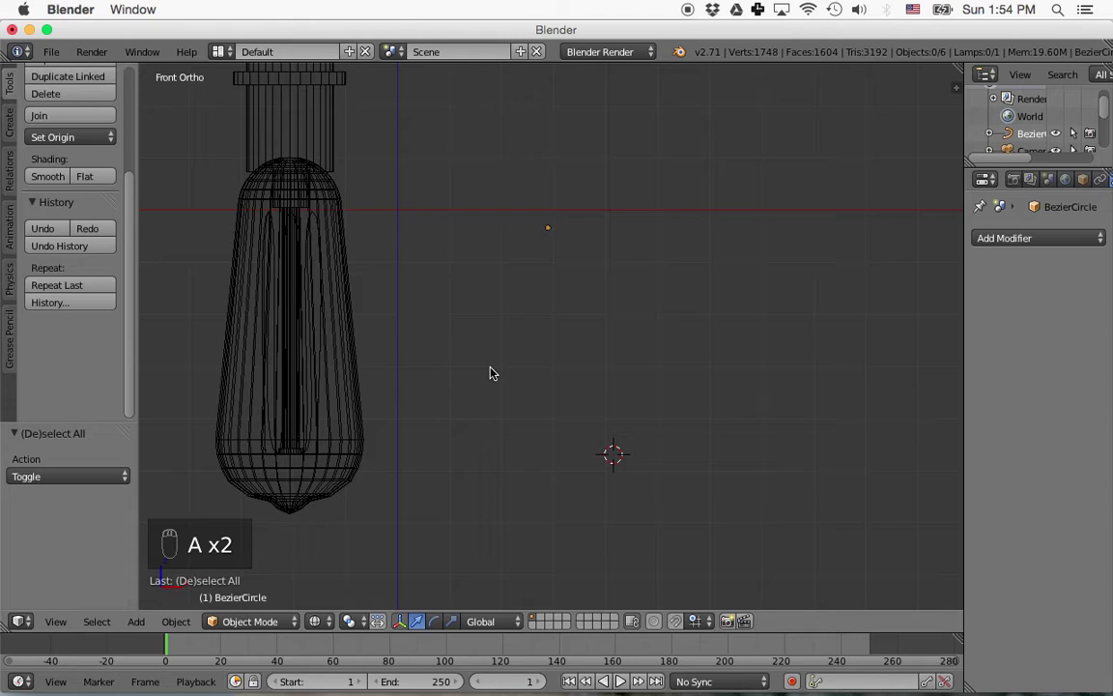
{"action": "key", "text": "shift+a"}
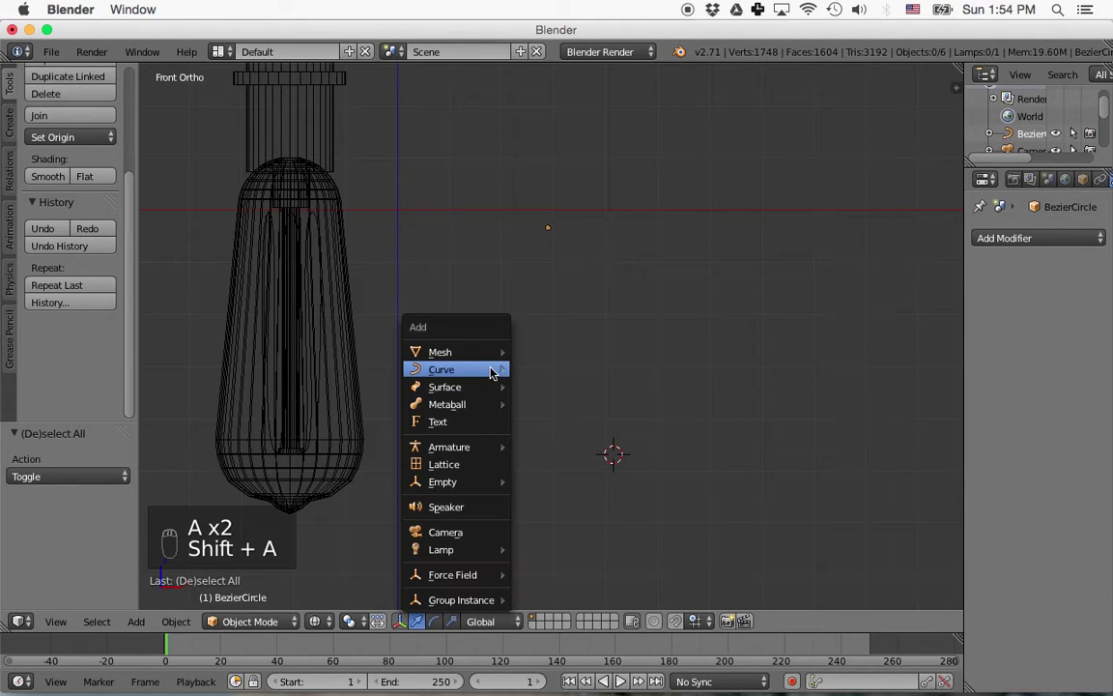
{"action": "mouse_move", "coordinate": [497, 369]}
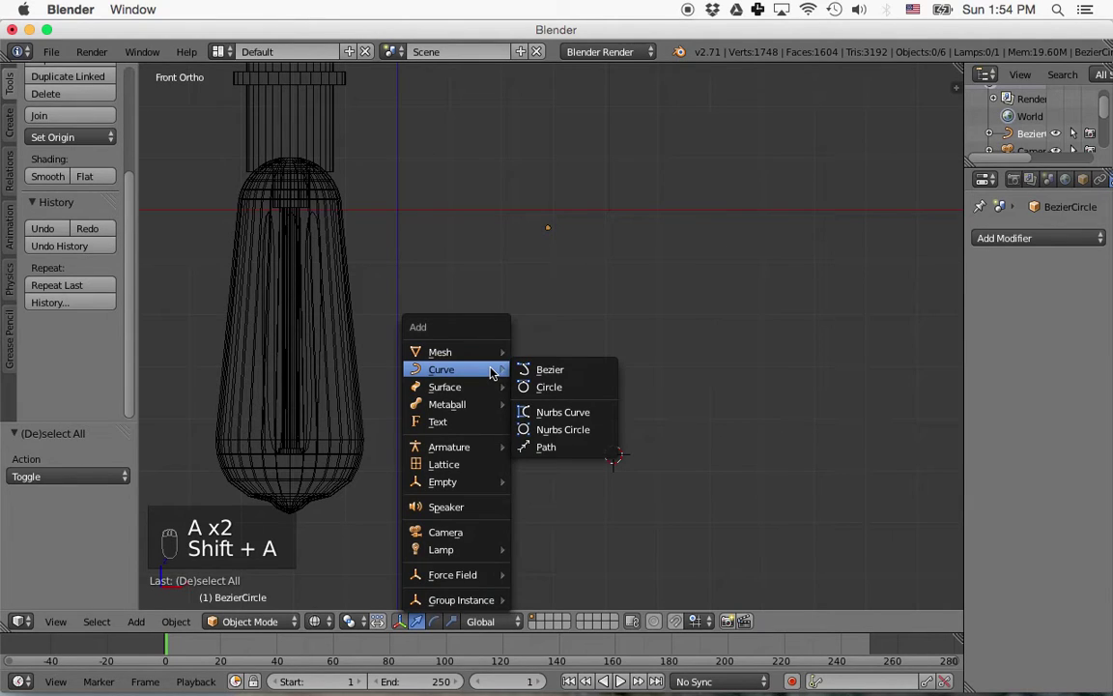
{"action": "left_click", "coordinate": [547, 387]}
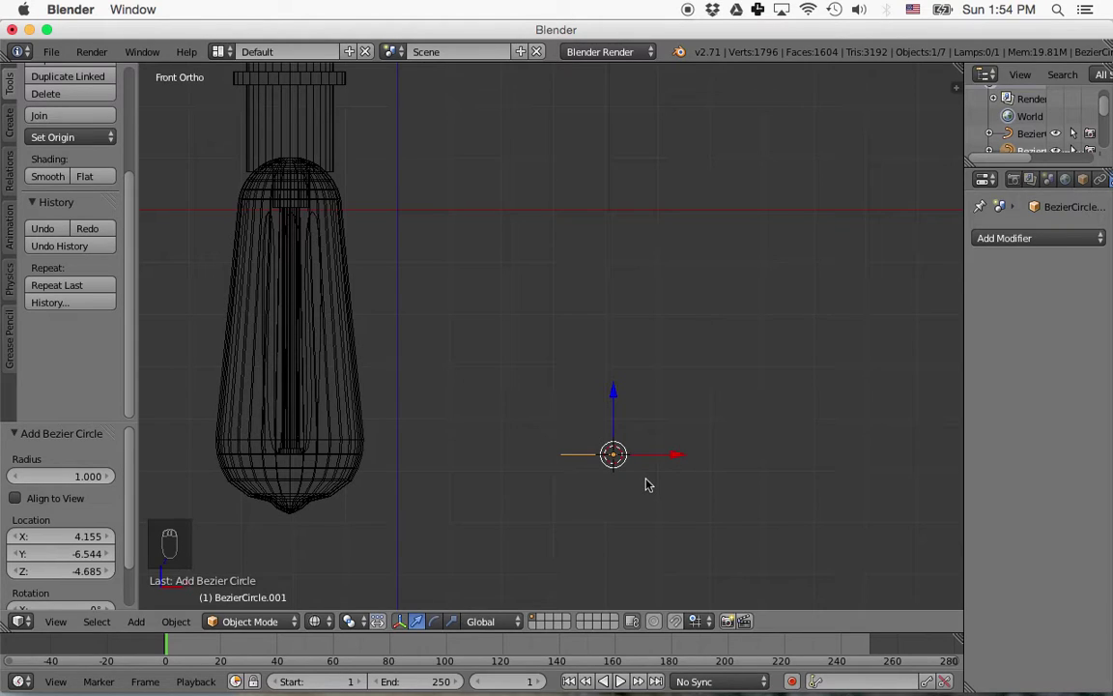
{"action": "key", "text": "s"}
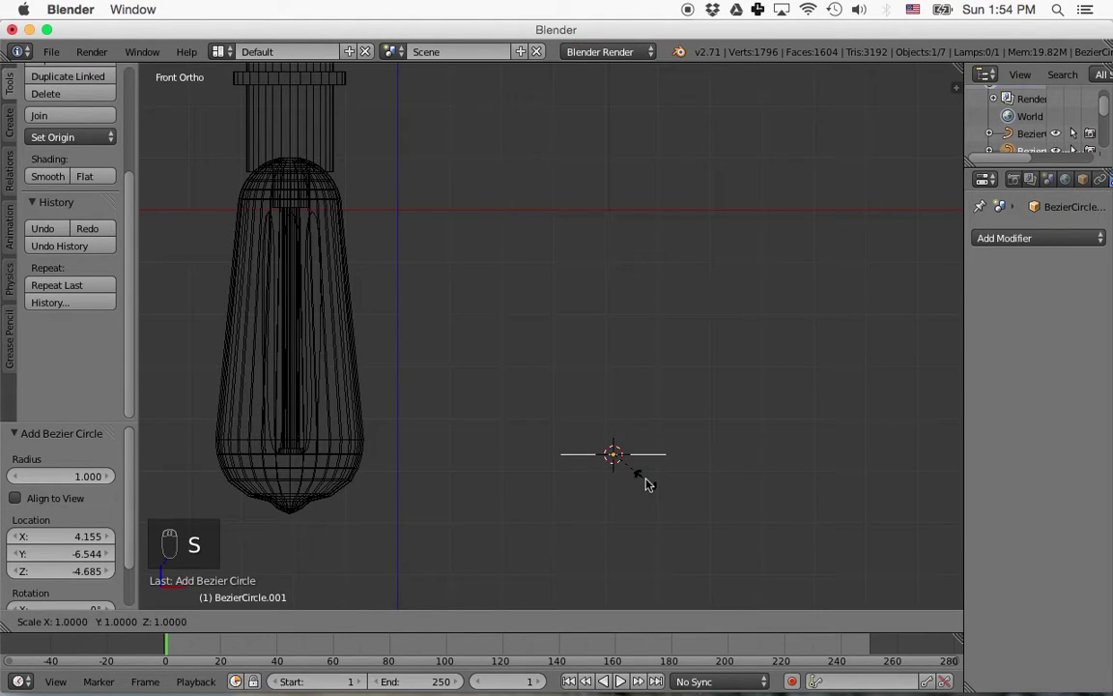
{"action": "type", "text": ".01"}
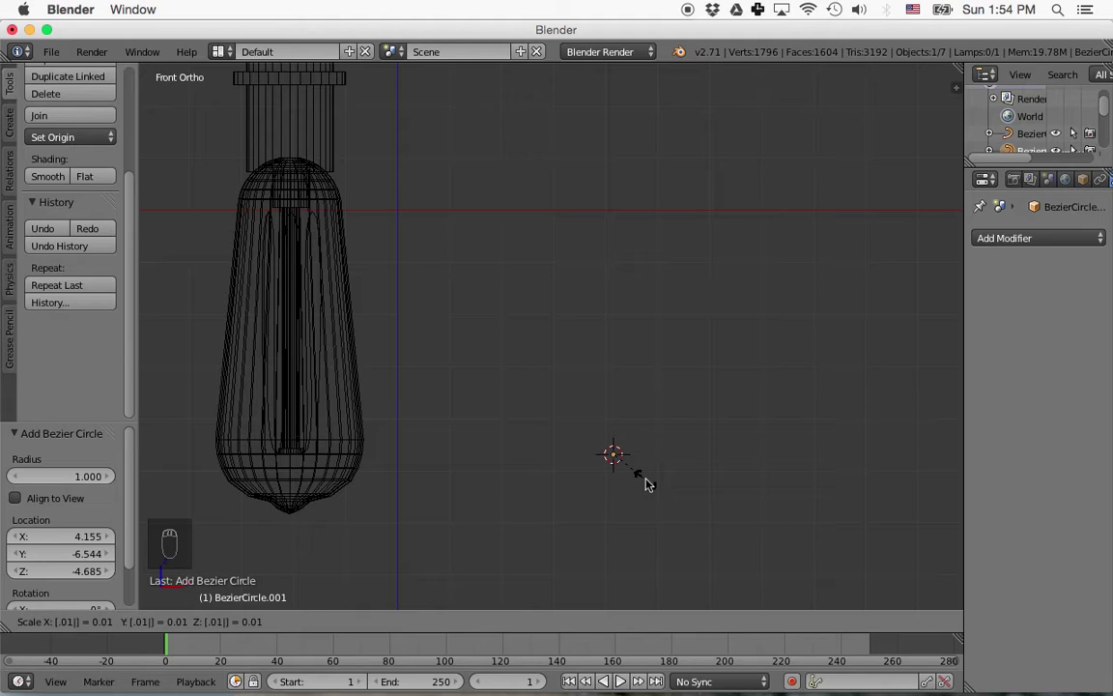
{"action": "key", "text": "Return"}
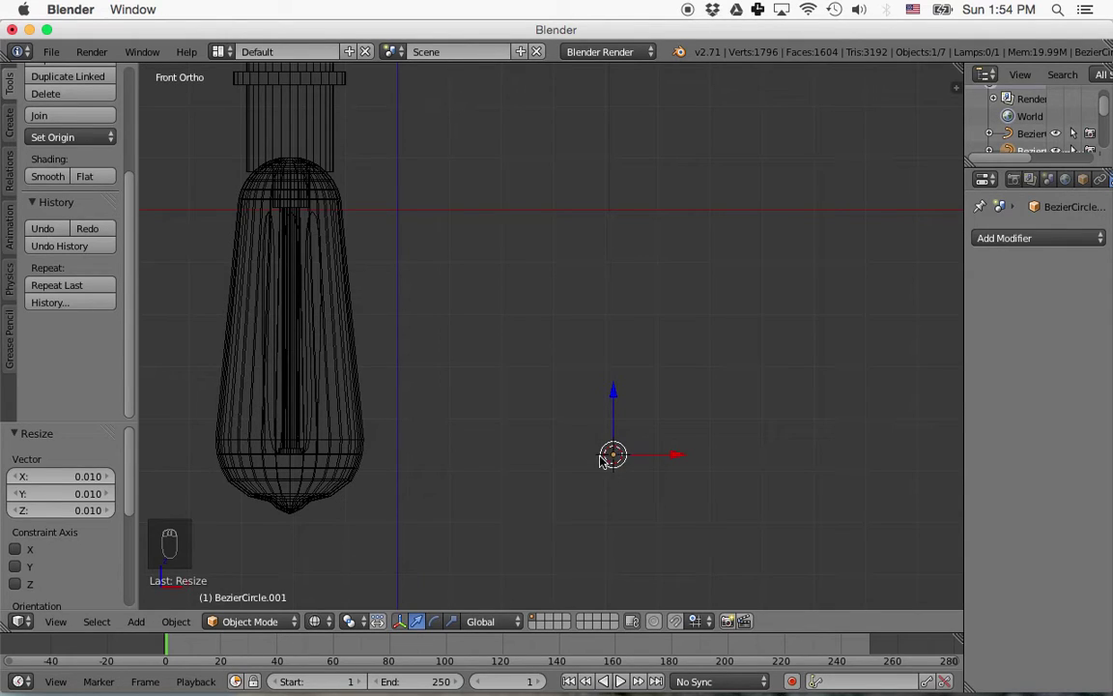
Set BezierCircle.001 as the bevel object of the filament curve to give it thickness.
{"action": "right_click", "coordinate": [311, 415]}
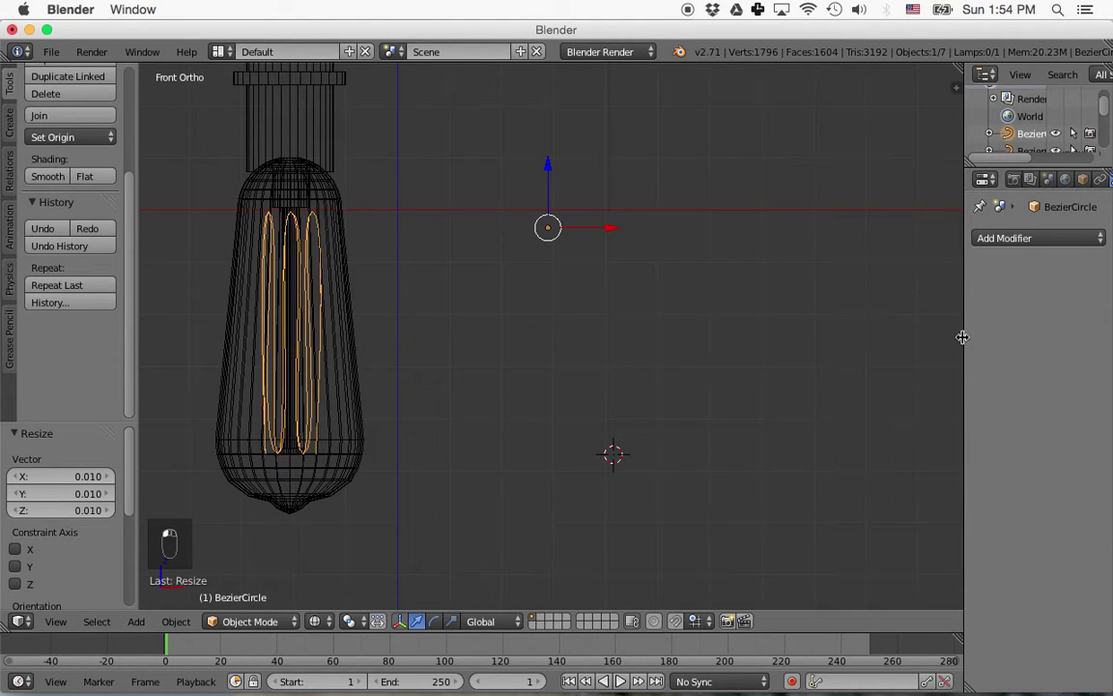
{"action": "left_click_drag", "start_coordinate": [963, 338], "coordinate": [843, 338]}
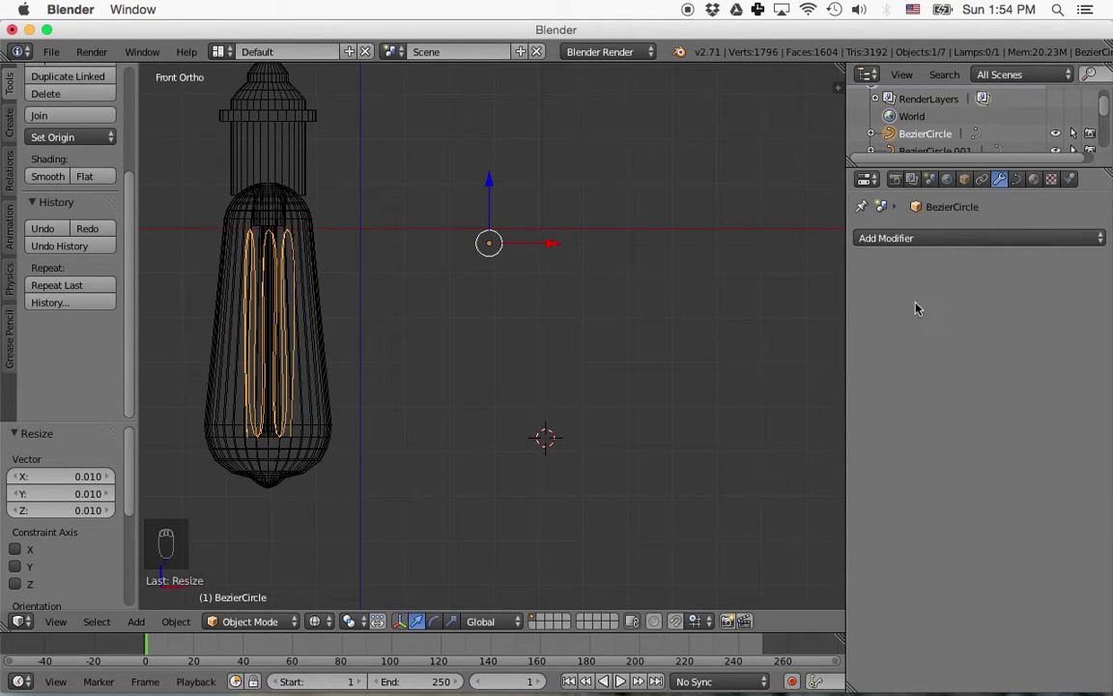
{"action": "left_click", "coordinate": [1016, 180]}
{"action": "left_click", "coordinate": [1036, 557]}
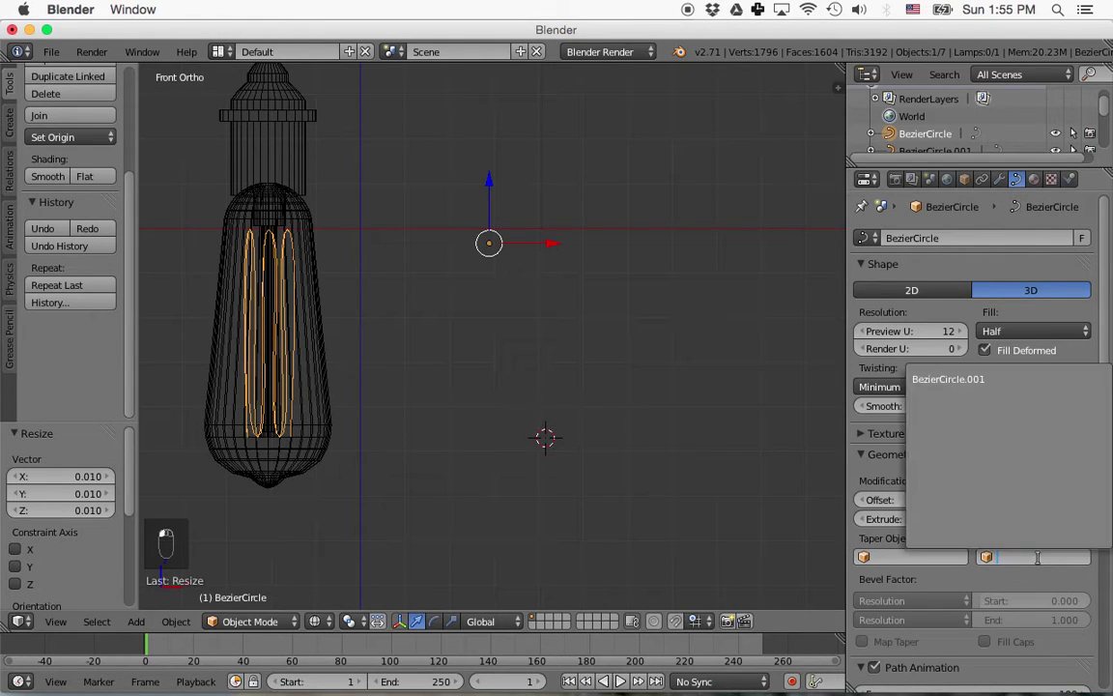
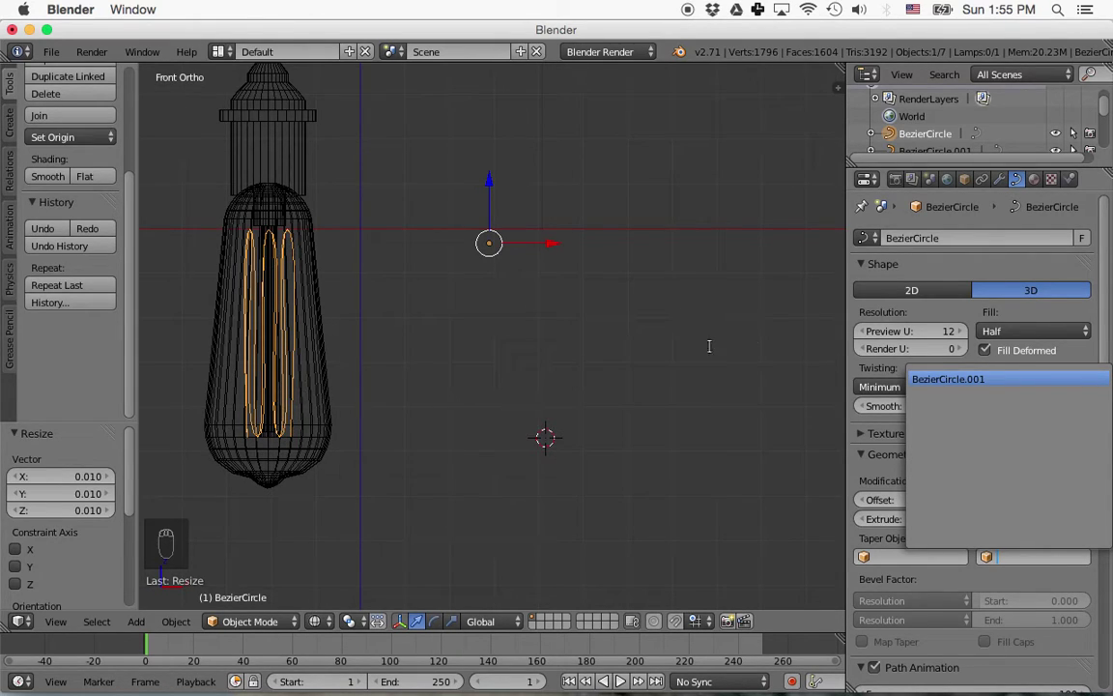
{"action": "left_click", "coordinate": [952, 378]}
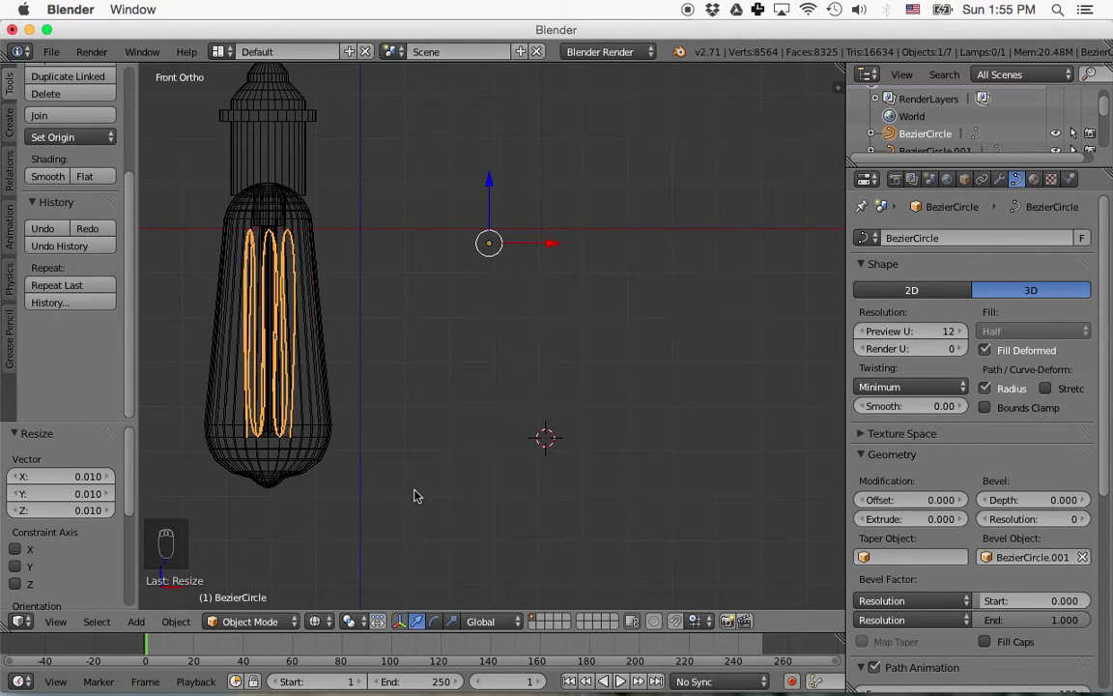
Convert the beveled filament curve into a mesh.
{"action": "left_click", "coordinate": [178, 622]}
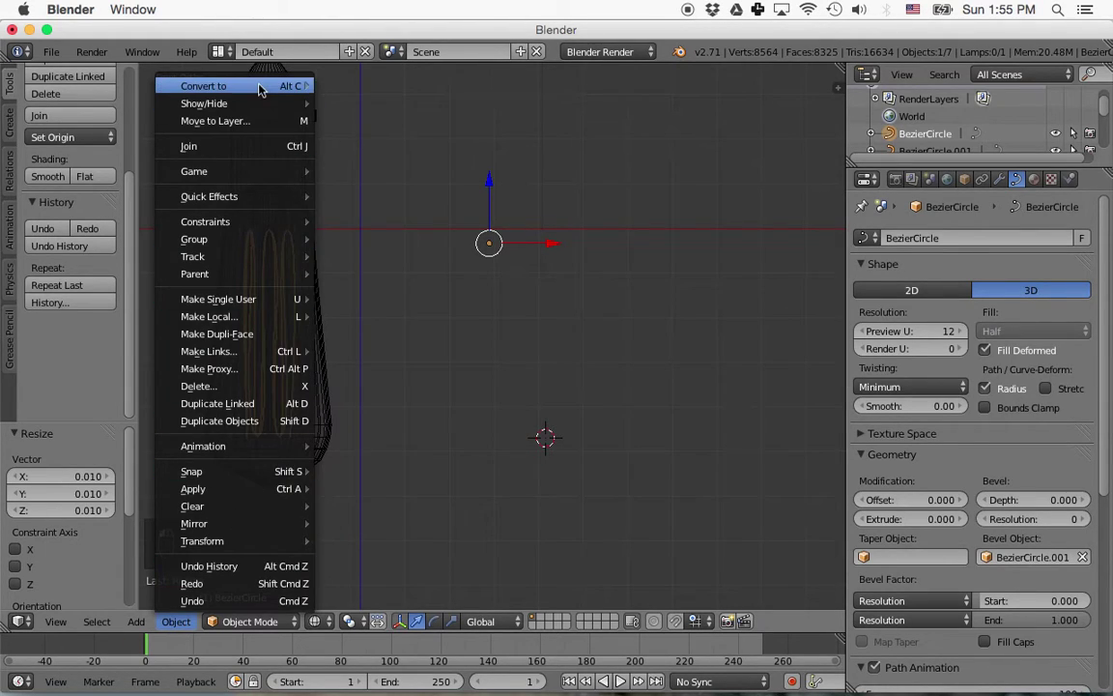
{"action": "mouse_move", "coordinate": [263, 88]}
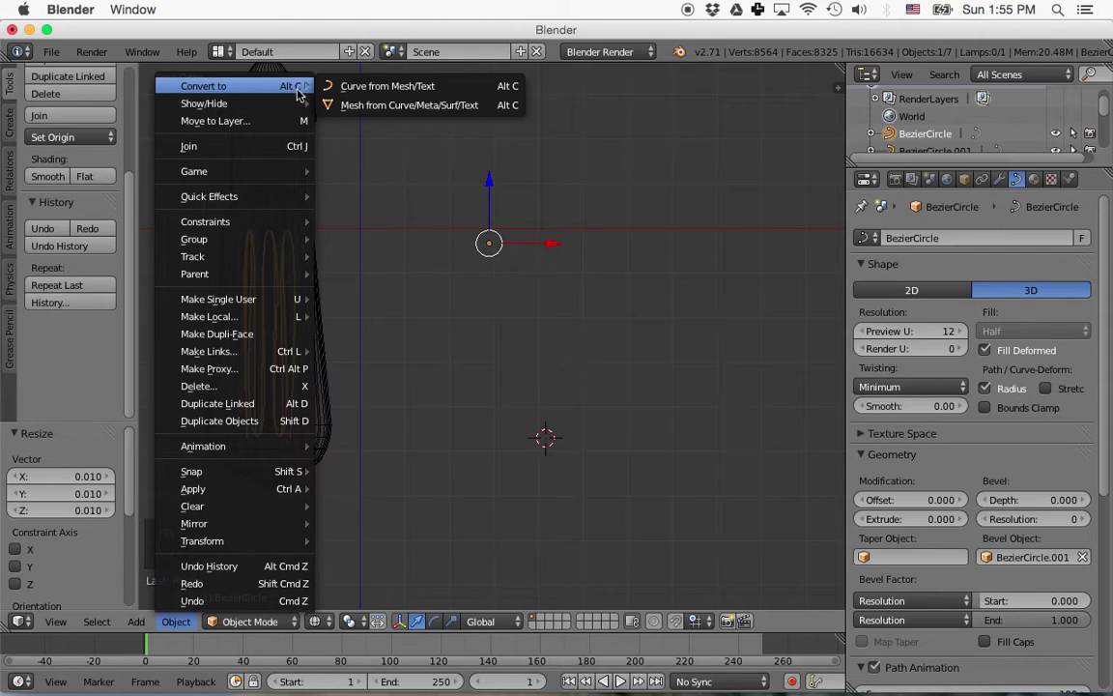
{"action": "left_click", "coordinate": [387, 107]}
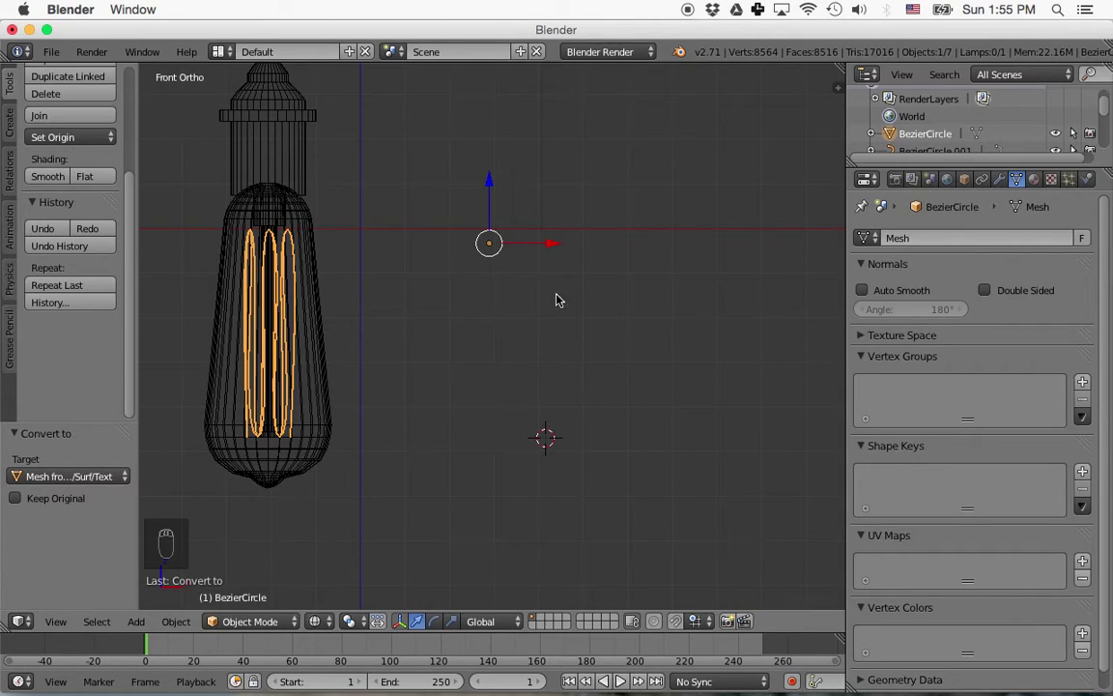
Delete the small BezierCircle.001 object that served as the bevel profile.
{"action": "left_click", "coordinate": [918, 151]}
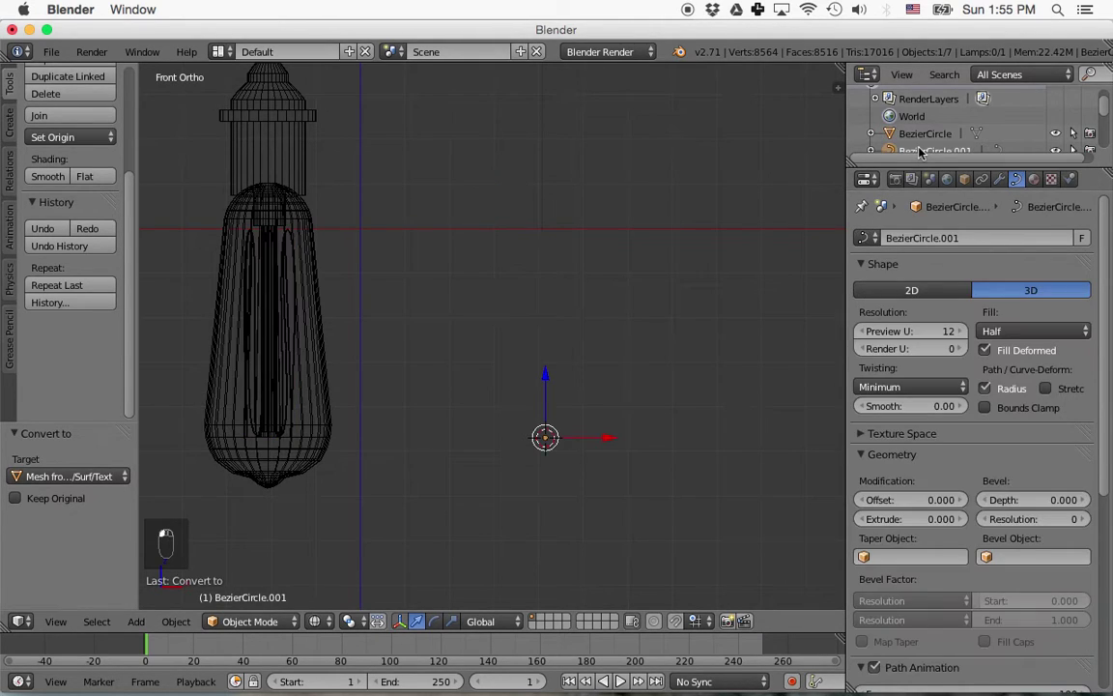
{"action": "key", "text": "x"}
{"action": "left_click", "coordinate": [600, 475]}
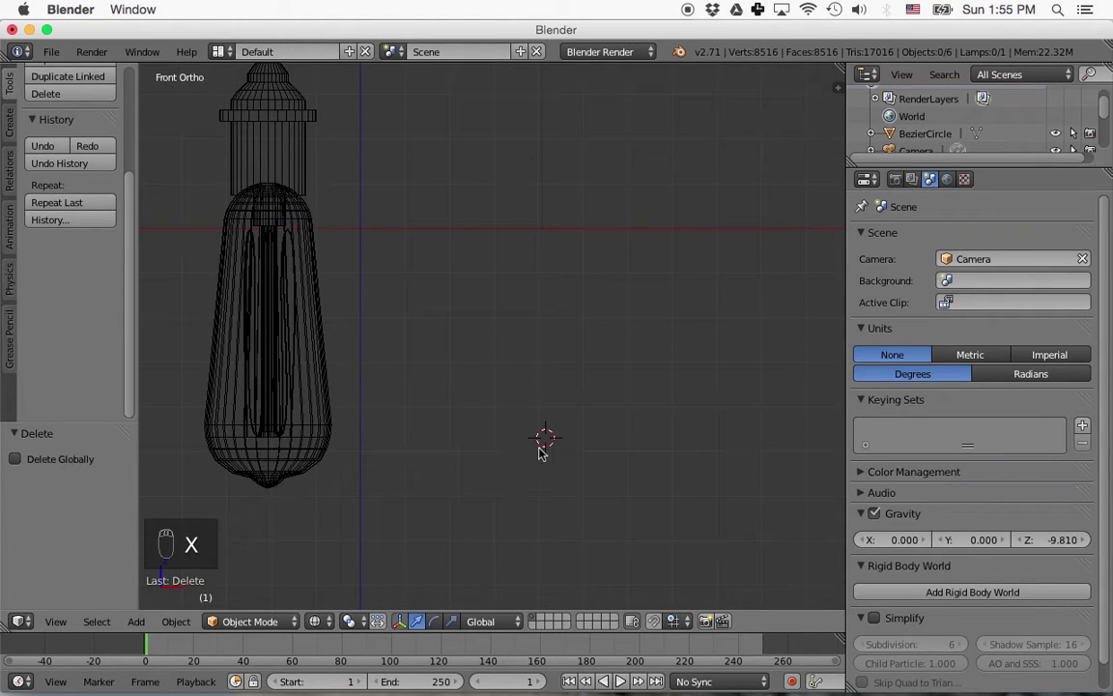
Select the filament mesh and switch the render engine to Cycles Render.
{"action": "right_click", "coordinate": [253, 413]}
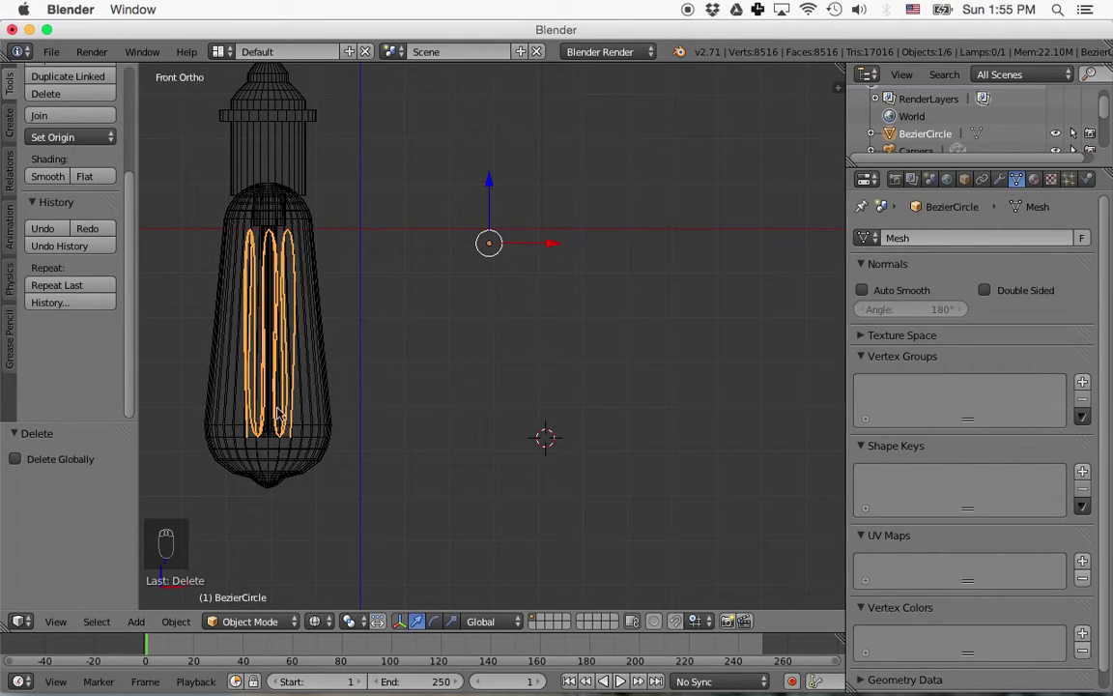
{"action": "scroll", "coordinate": [397, 427], "scroll_direction": "right", "scroll_amount": 3}
{"action": "key", "text": "1"}
{"action": "scroll", "coordinate": [397, 431], "scroll_direction": "down", "scroll_amount": 2}
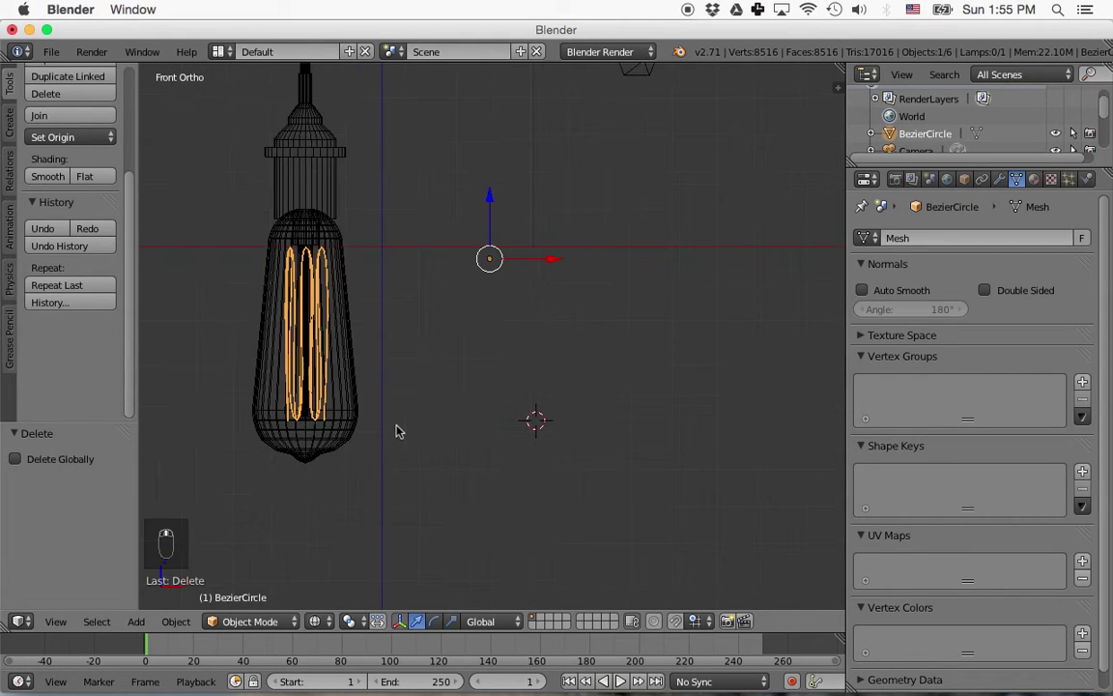
{"action": "middle_click_drag", "start_coordinate": [380, 313], "coordinate": [448, 417], "text": "shift"}
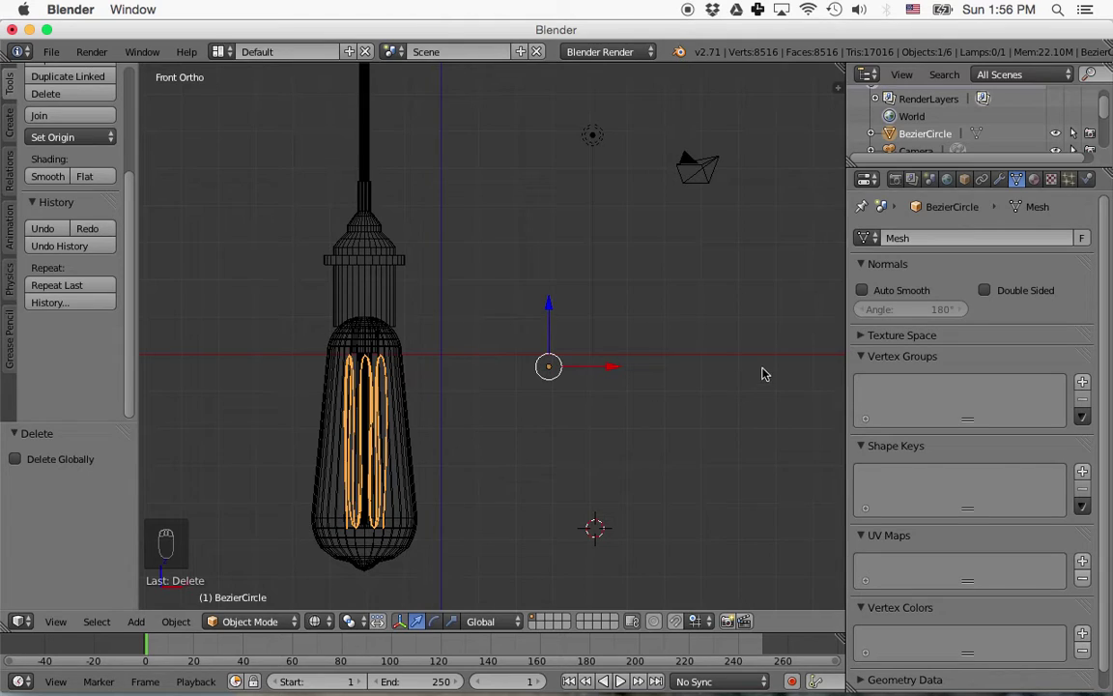
{"action": "left_click", "coordinate": [1034, 181]}
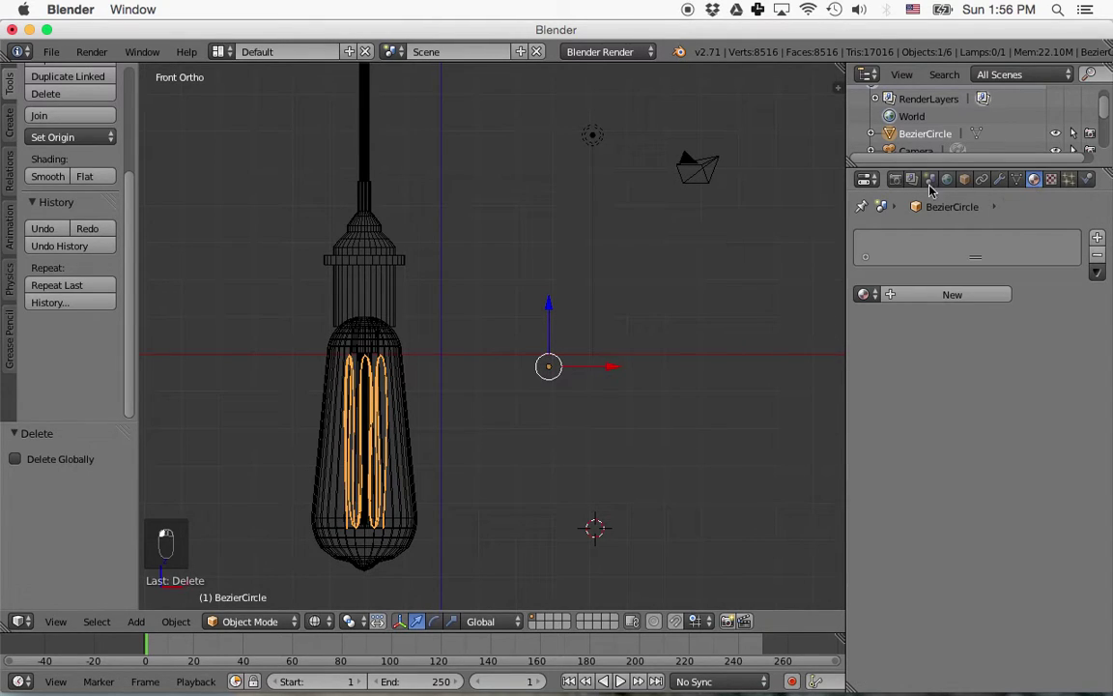
{"action": "left_click", "coordinate": [609, 56]}
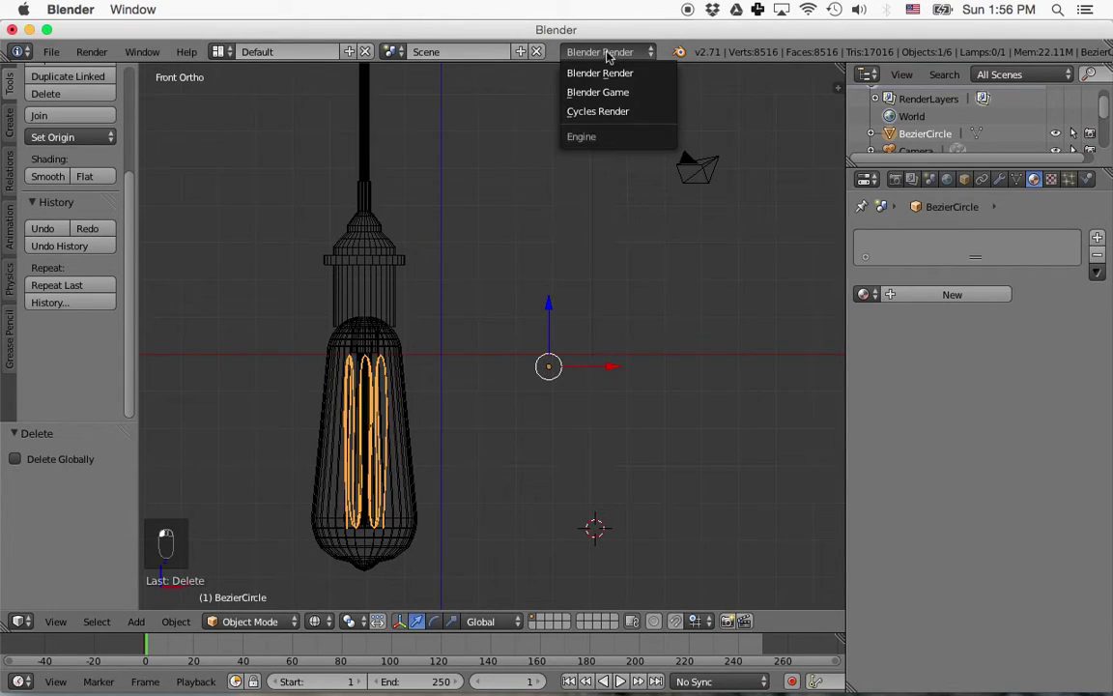
{"action": "left_click", "coordinate": [598, 112]}
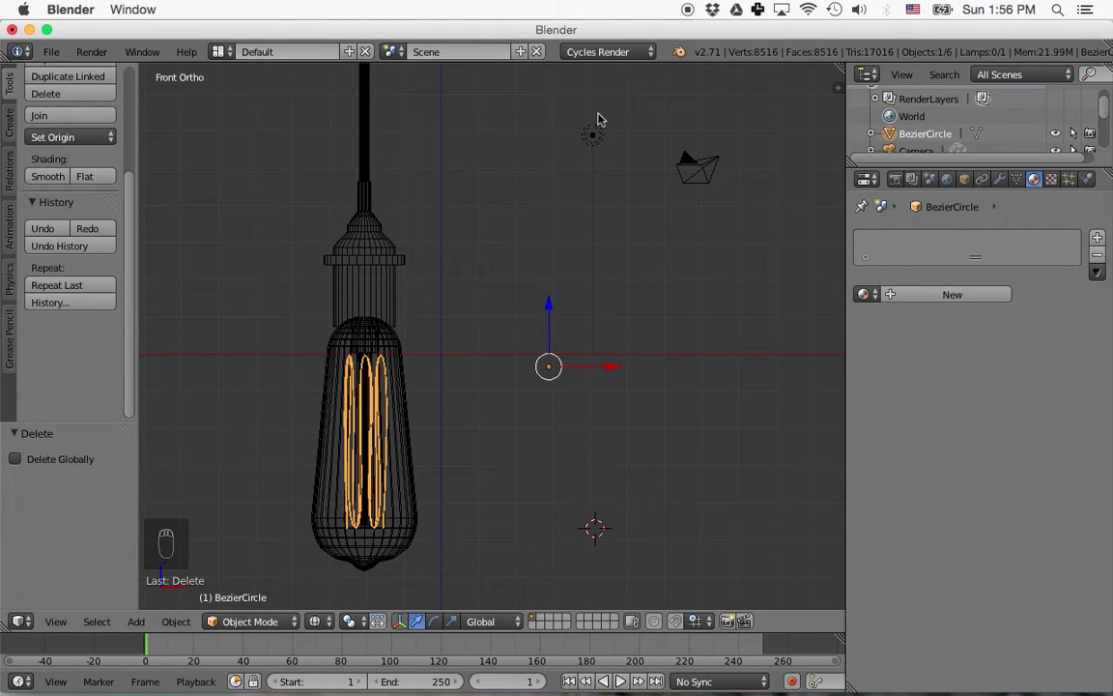
Create a new material on the filament and set its surface shader to Glass BSDF.
{"action": "left_click", "coordinate": [920, 296]}
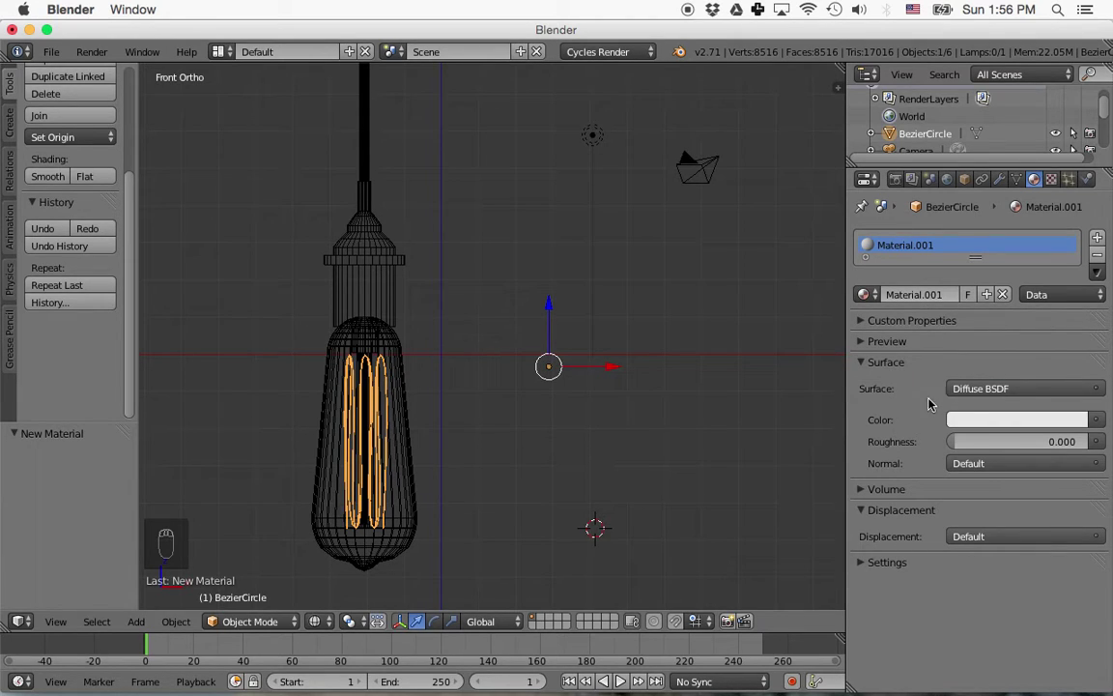
{"action": "left_click", "coordinate": [992, 388]}
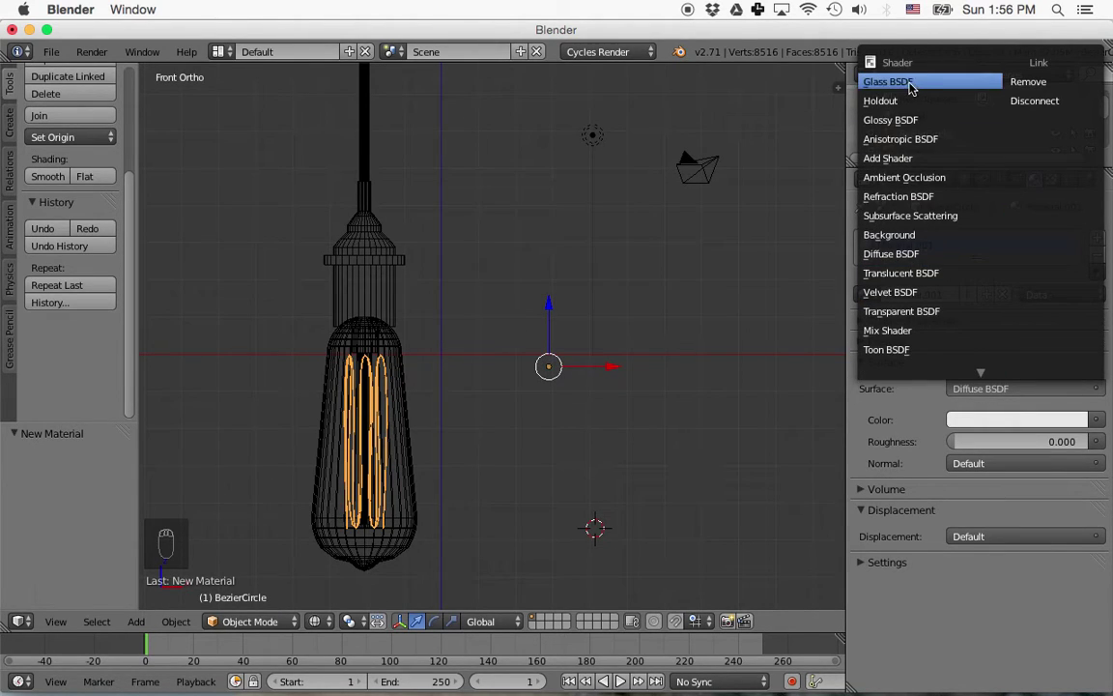
{"action": "left_click", "coordinate": [908, 79]}
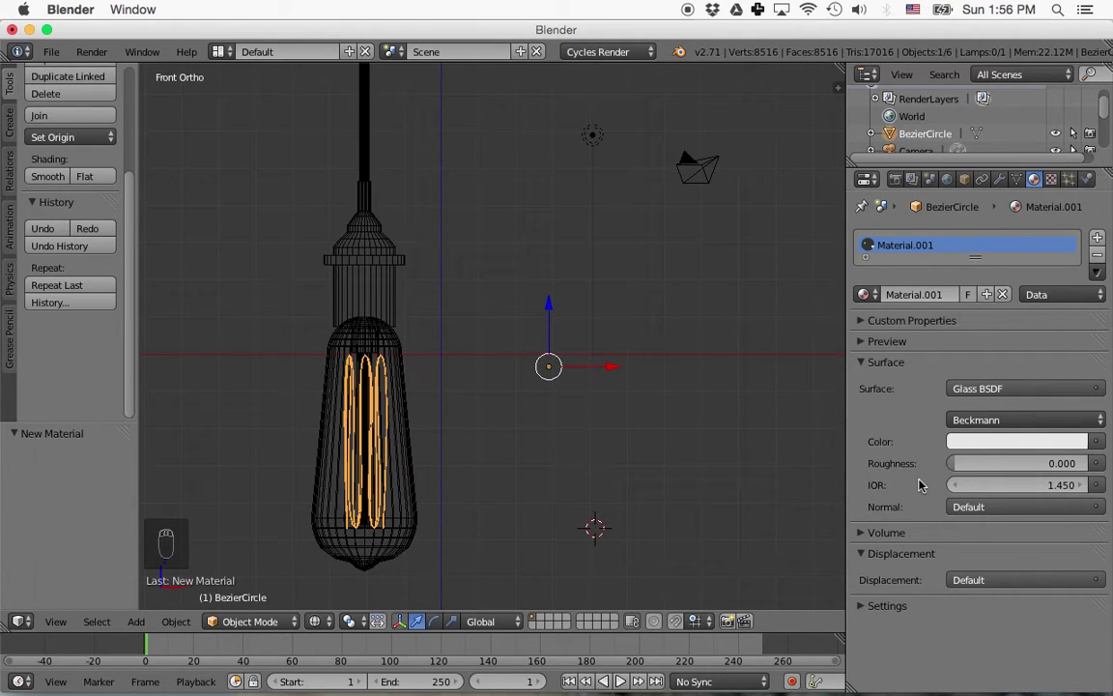
Set the filament material's volume shader to Emission with colour DD952C and strength 1000.
{"action": "left_click", "coordinate": [869, 534]}
{"action": "left_click", "coordinate": [1000, 560]}
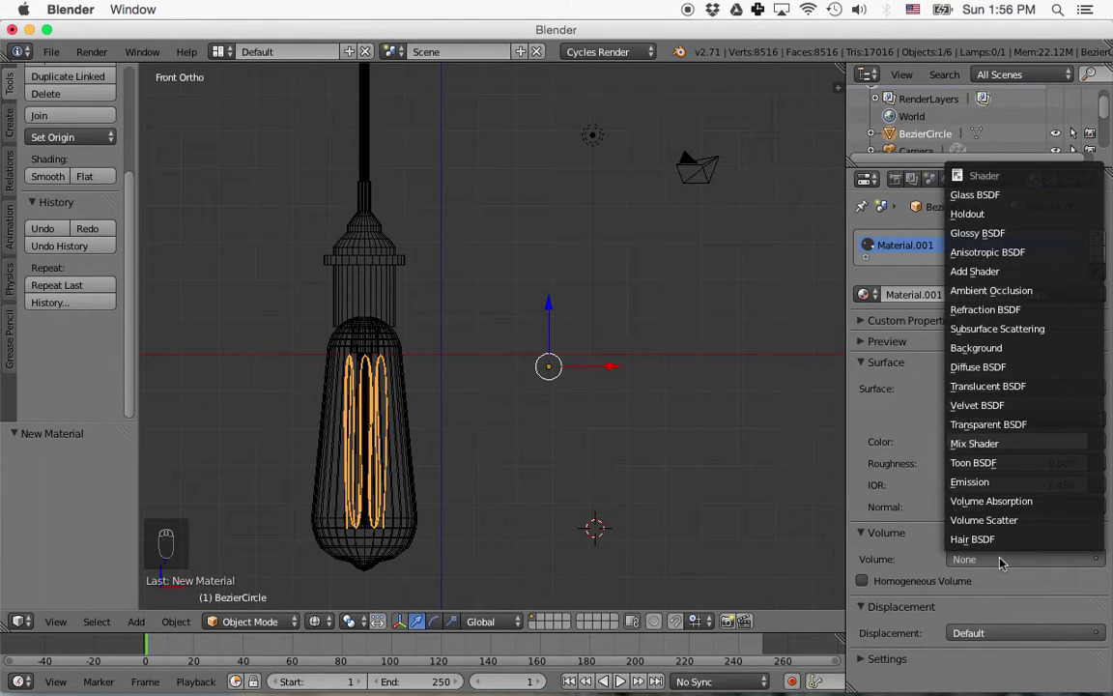
{"action": "left_click", "coordinate": [995, 481]}
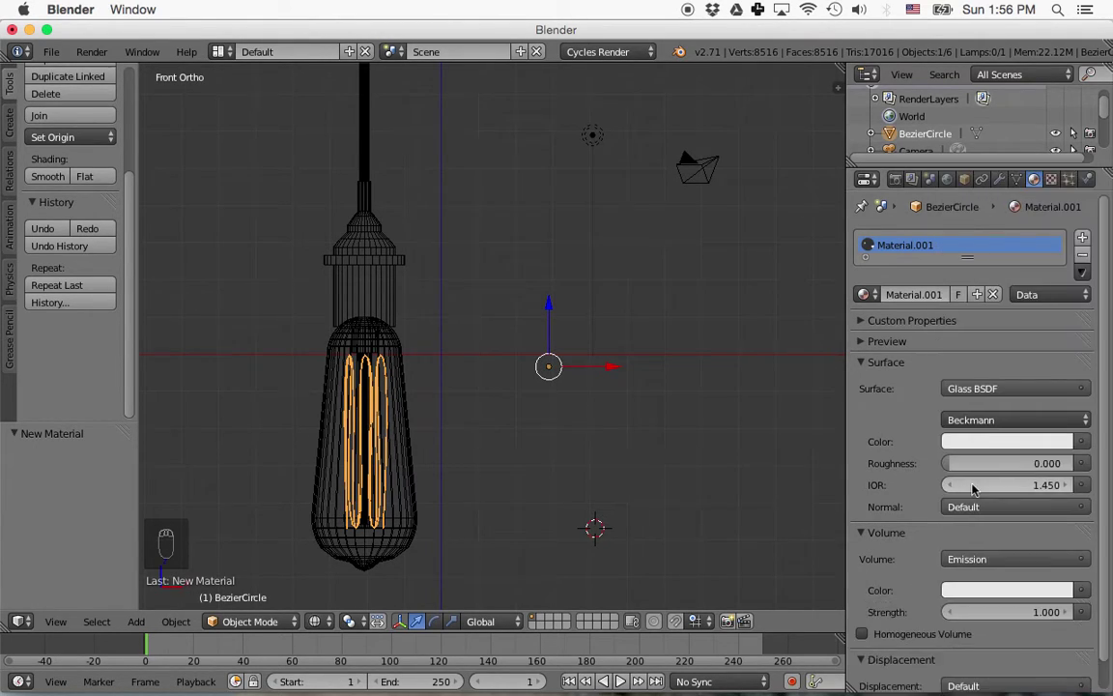
{"action": "left_click", "coordinate": [1002, 591]}
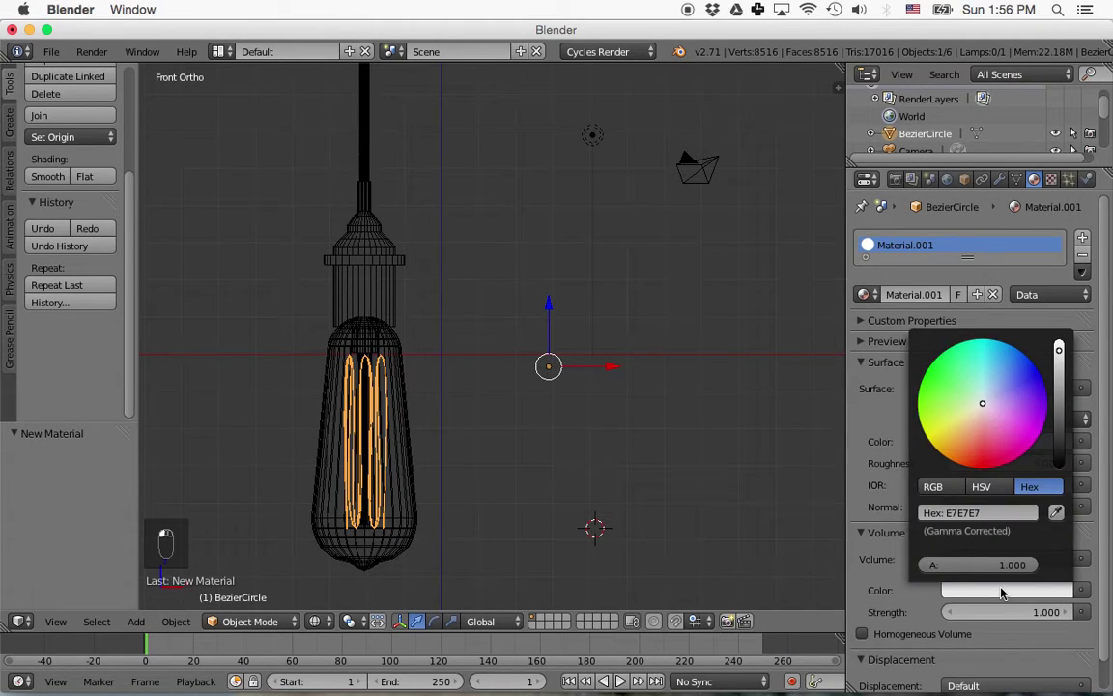
{"action": "left_click", "coordinate": [981, 513]}
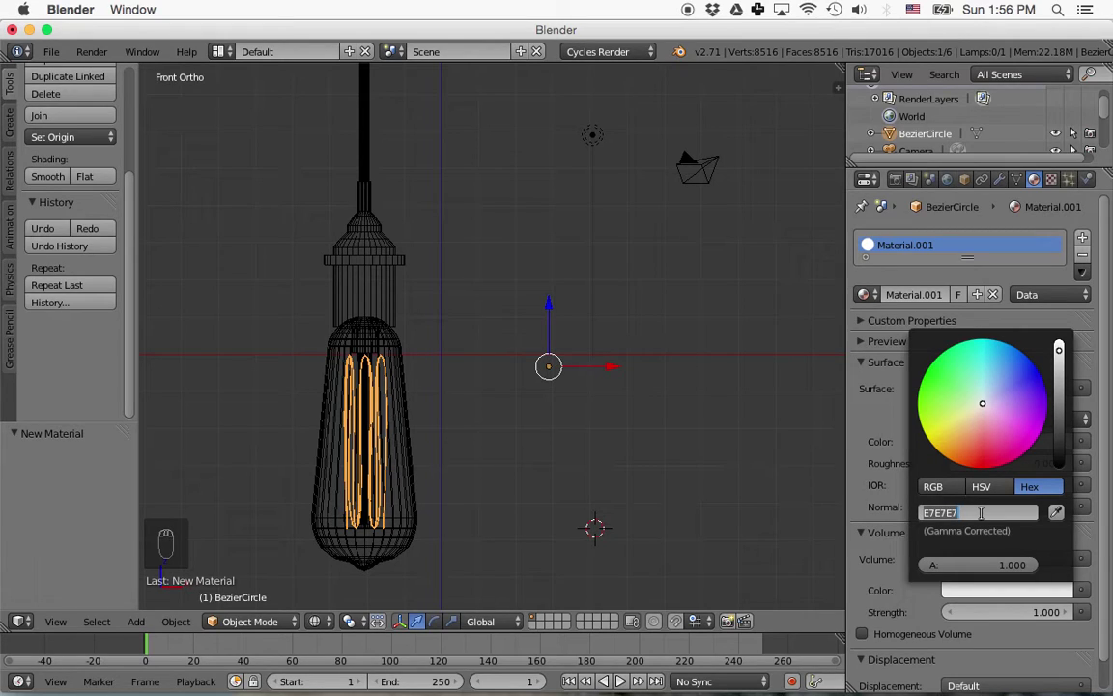
{"action": "type", "text": "dd952c"}
{"action": "key", "text": "Return"}
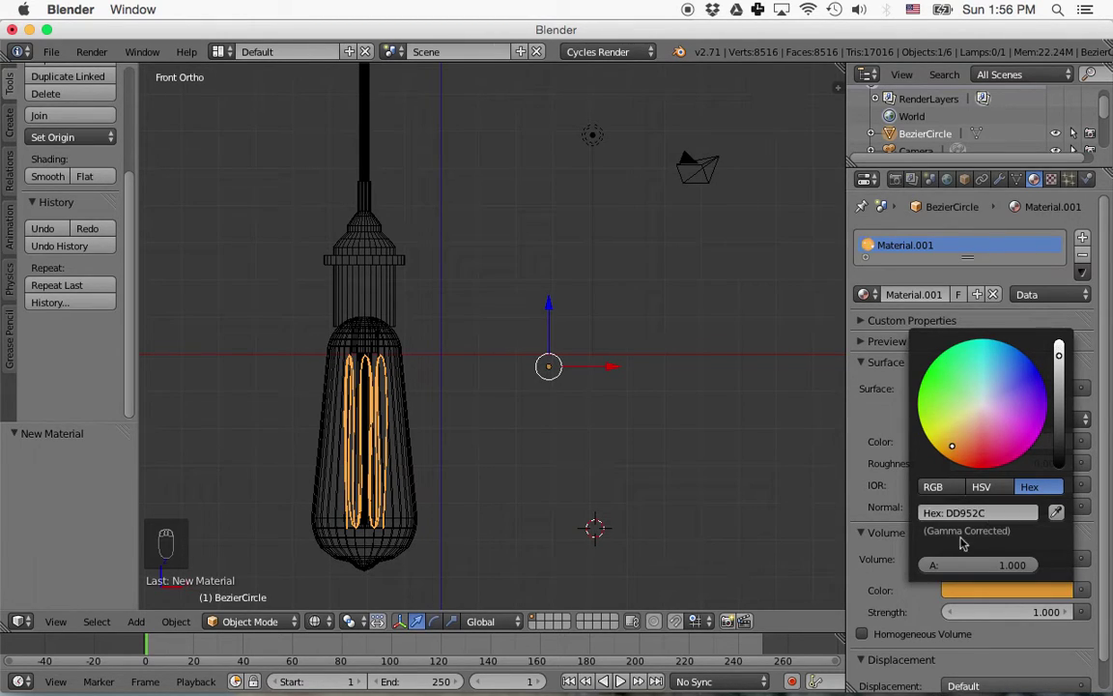
{"action": "left_click", "coordinate": [1051, 611]}
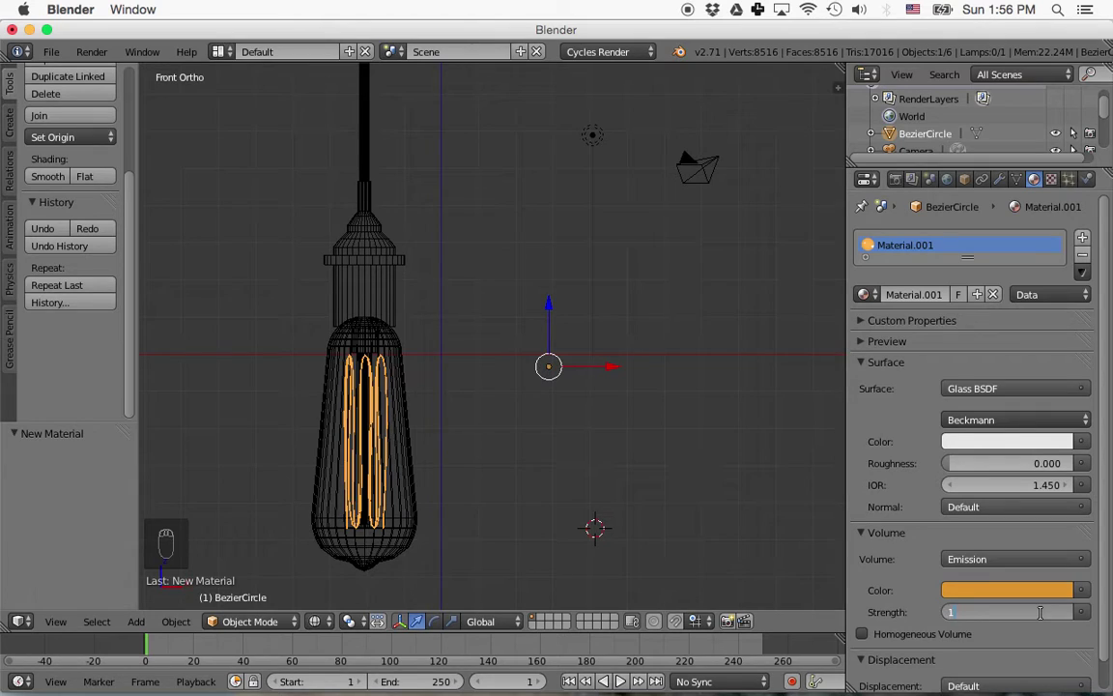
{"action": "type", "text": "1000"}
{"action": "key", "text": "Return"}
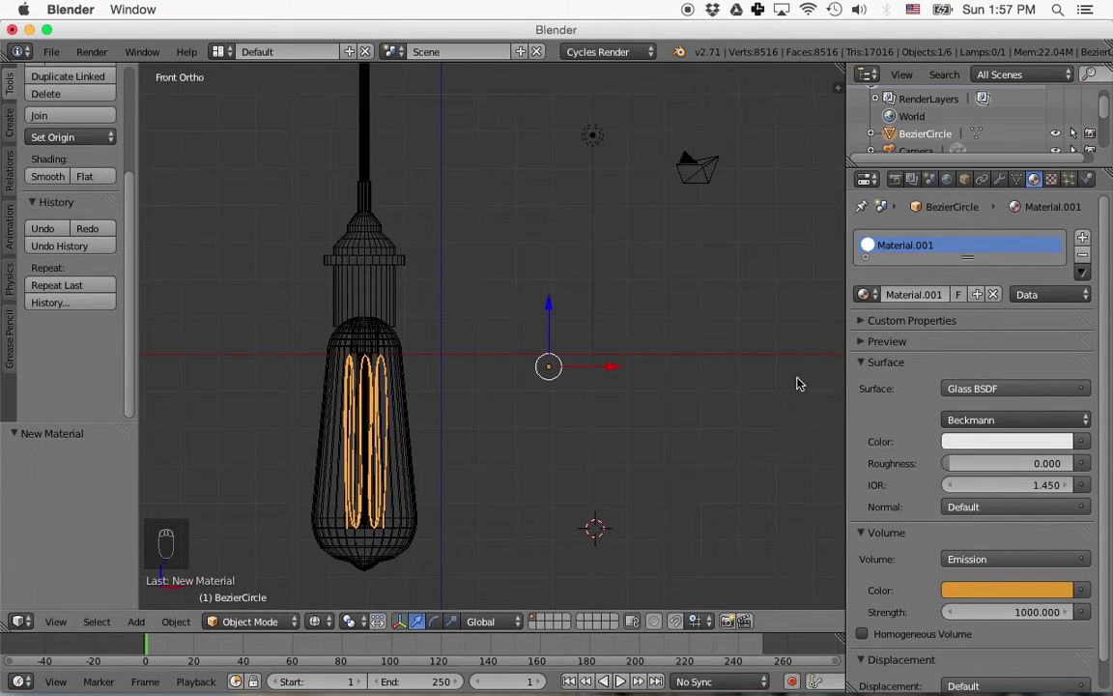
Add a second slot with a new material to the filament, and enter Edit Mode with face selection.
{"action": "left_click", "coordinate": [1083, 238]}
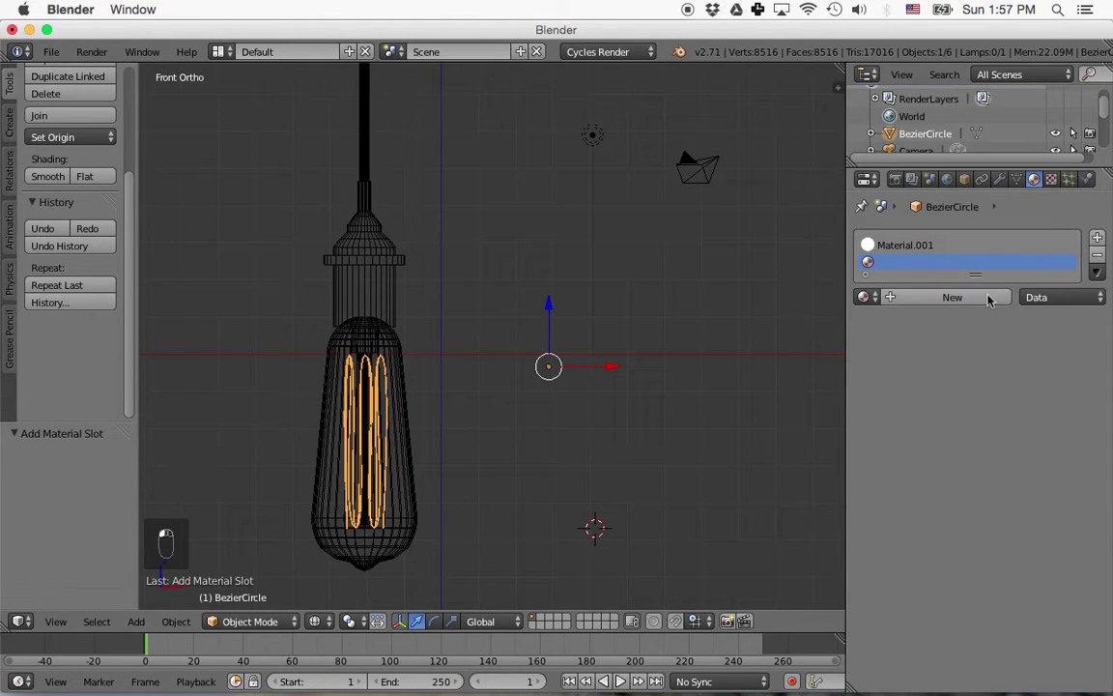
{"action": "left_click", "coordinate": [942, 297]}
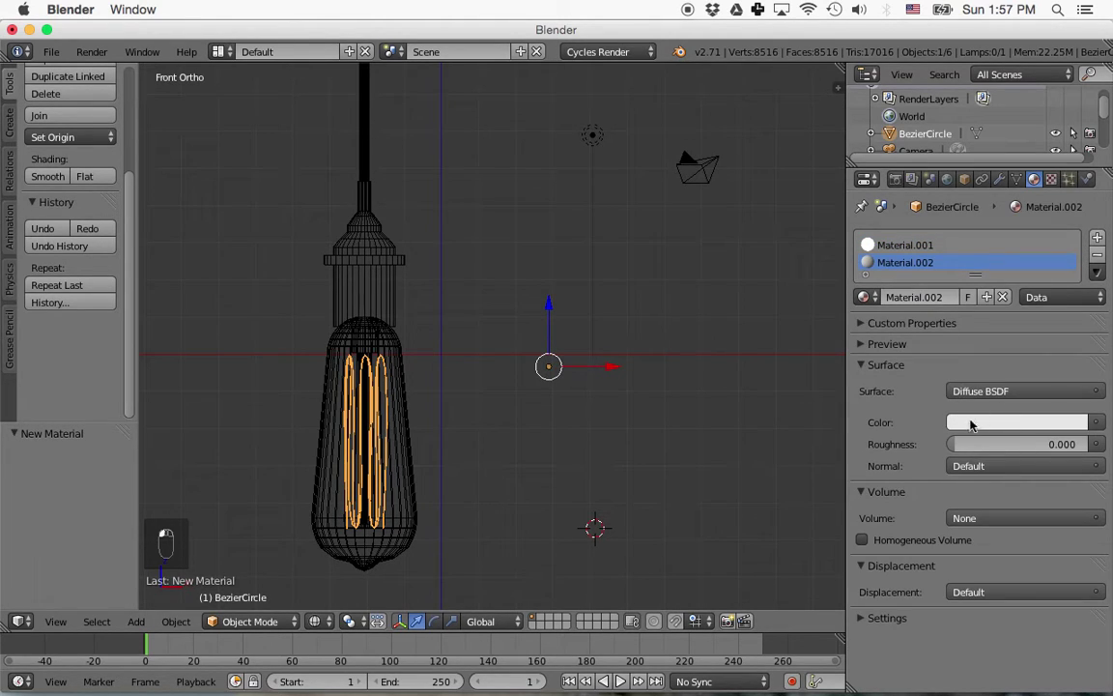
{"action": "scroll", "coordinate": [385, 460], "scroll_direction": "up", "scroll_amount": 4}
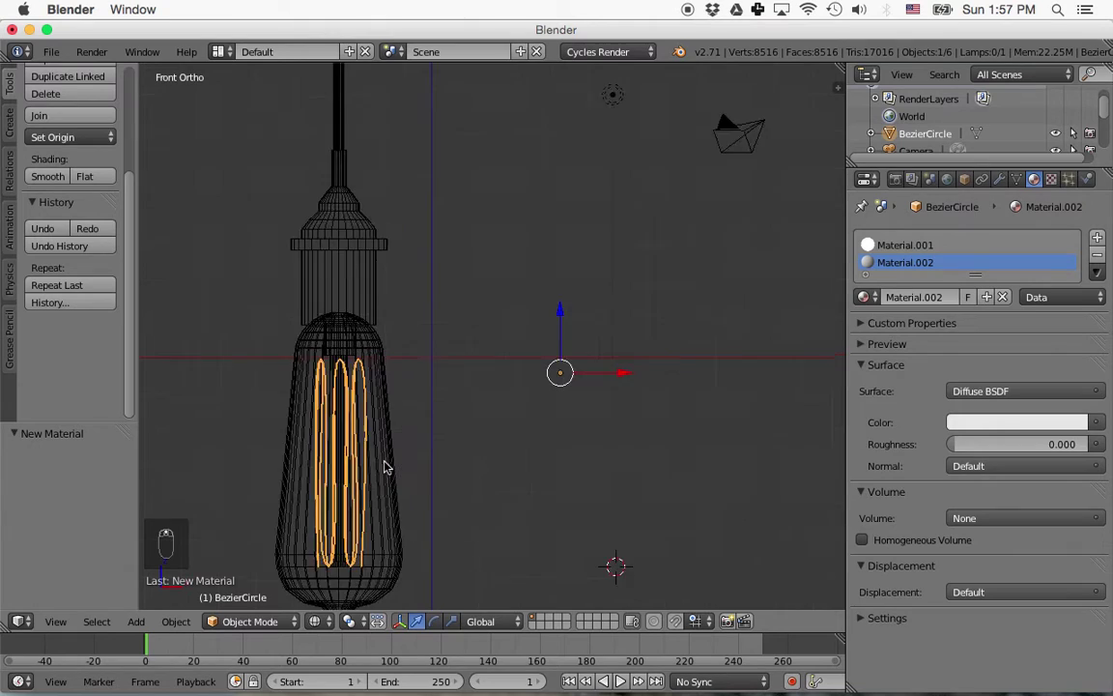
{"action": "middle_click_drag", "start_coordinate": [381, 458], "coordinate": [660, 437], "text": "shift"}
{"action": "scroll", "coordinate": [661, 437], "scroll_direction": "up", "scroll_amount": 4}
{"action": "middle_click_drag", "start_coordinate": [736, 462], "coordinate": [654, 385], "text": "shift"}
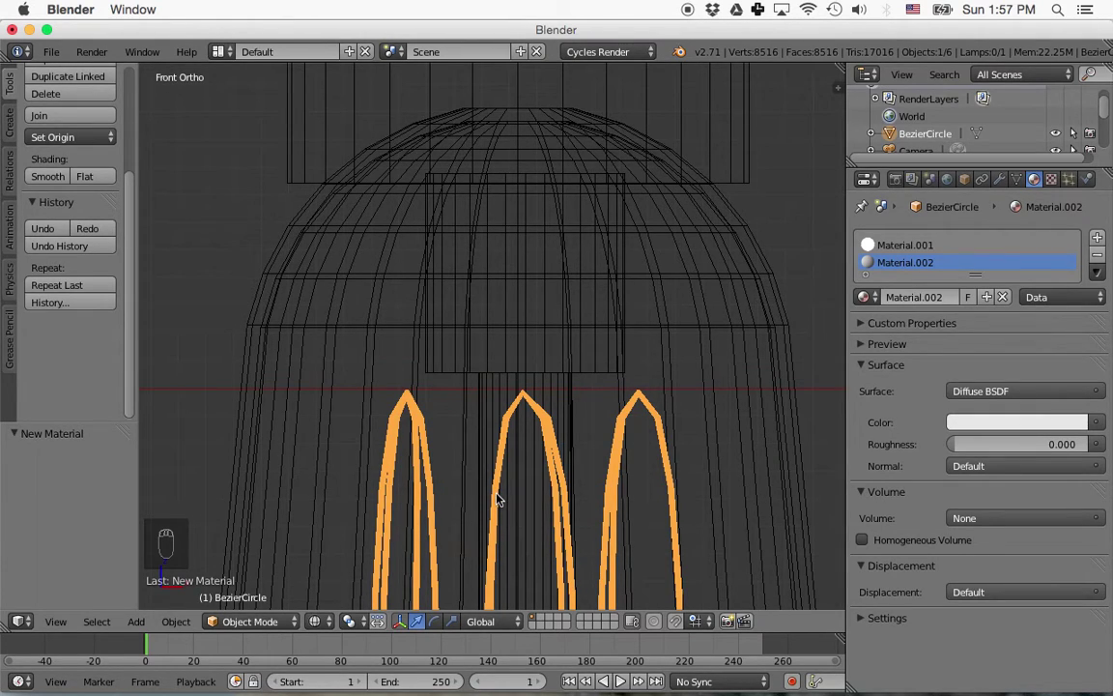
{"action": "key", "text": "Tab"}
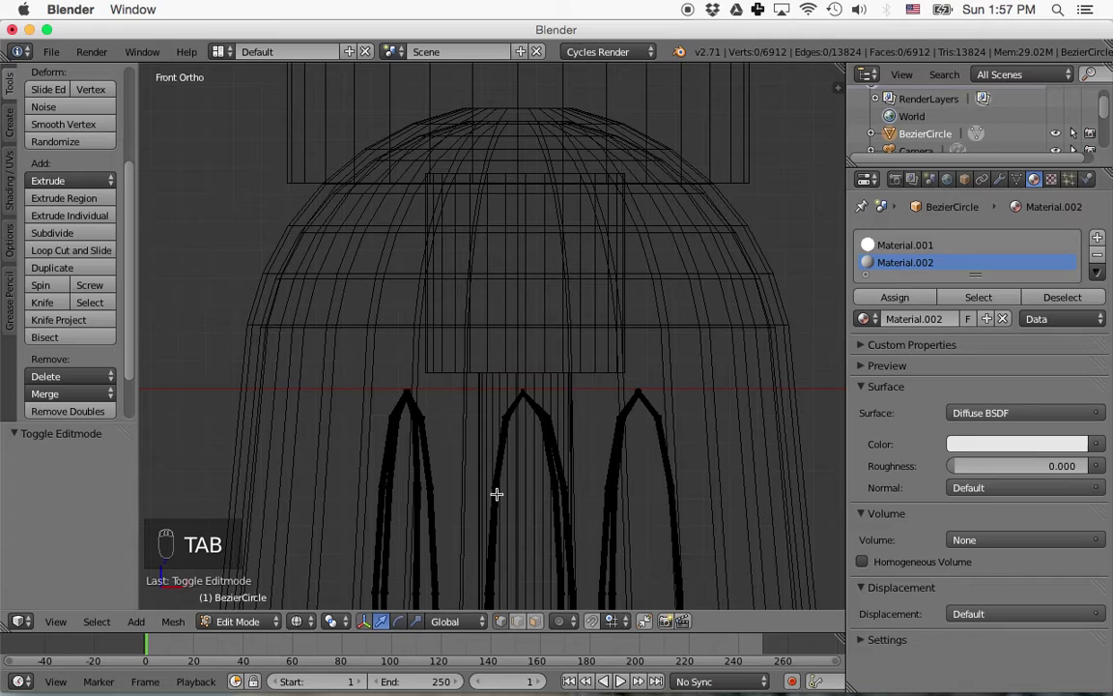
{"action": "key", "text": "KP_1"}
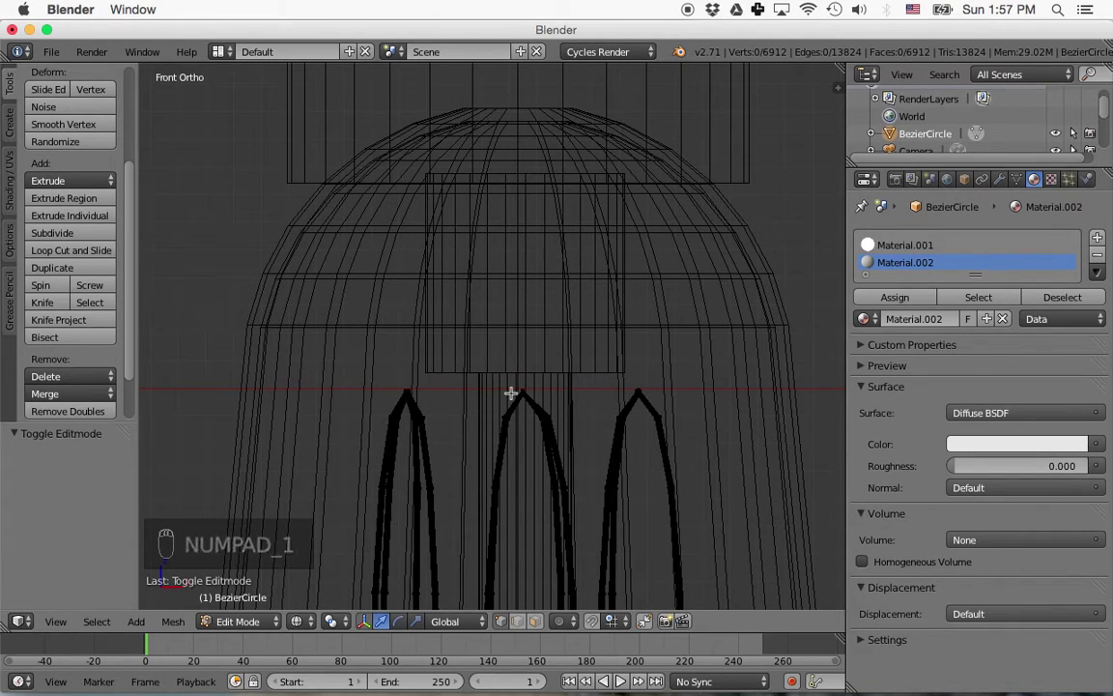
{"action": "left_click", "coordinate": [537, 625]}
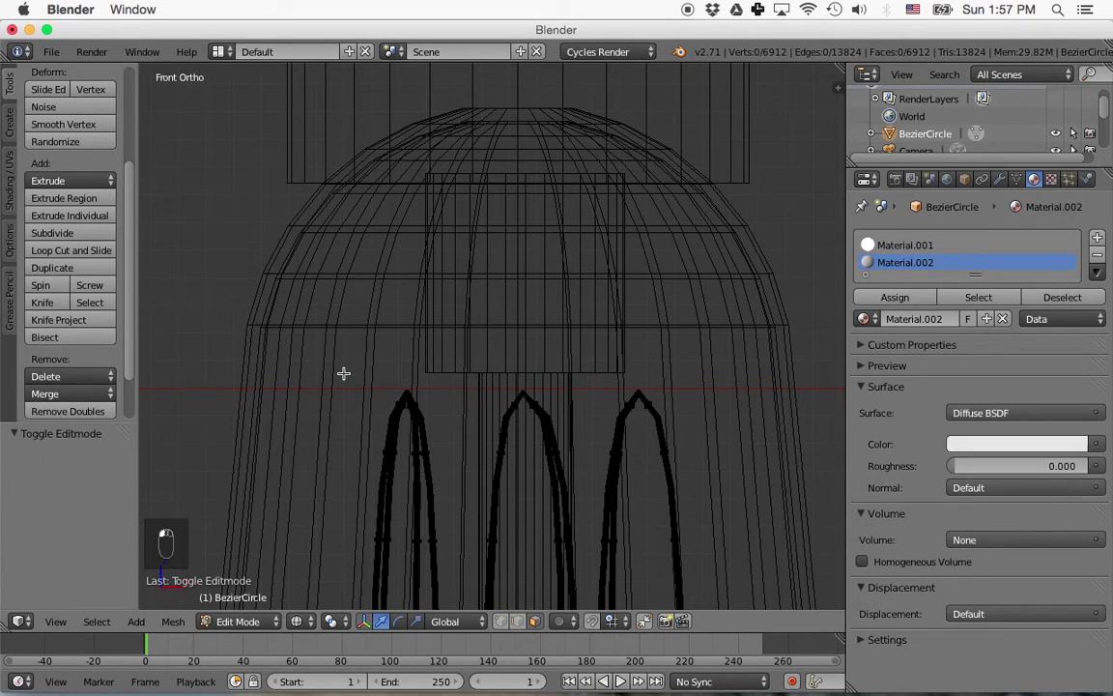
{"action": "key", "text": "b"}
{"action": "left_click_drag", "start_coordinate": [334, 369], "coordinate": [705, 400]}
{"action": "middle_click_drag", "start_coordinate": [704, 400], "coordinate": [710, 449]}
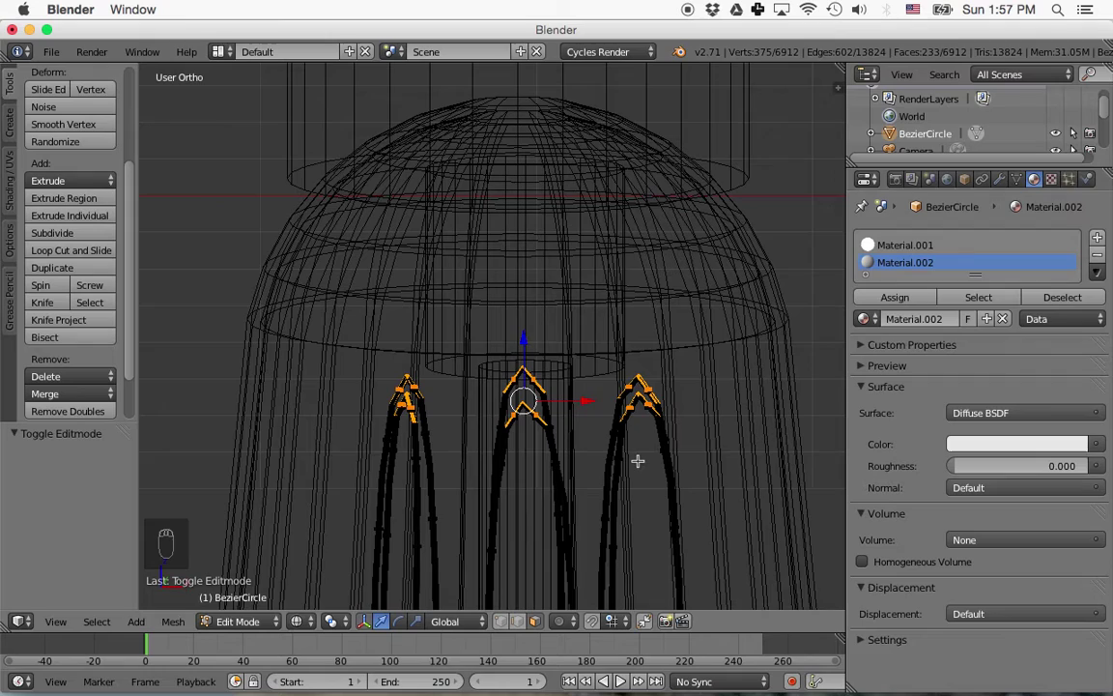
{"action": "key", "text": "KP_1"}
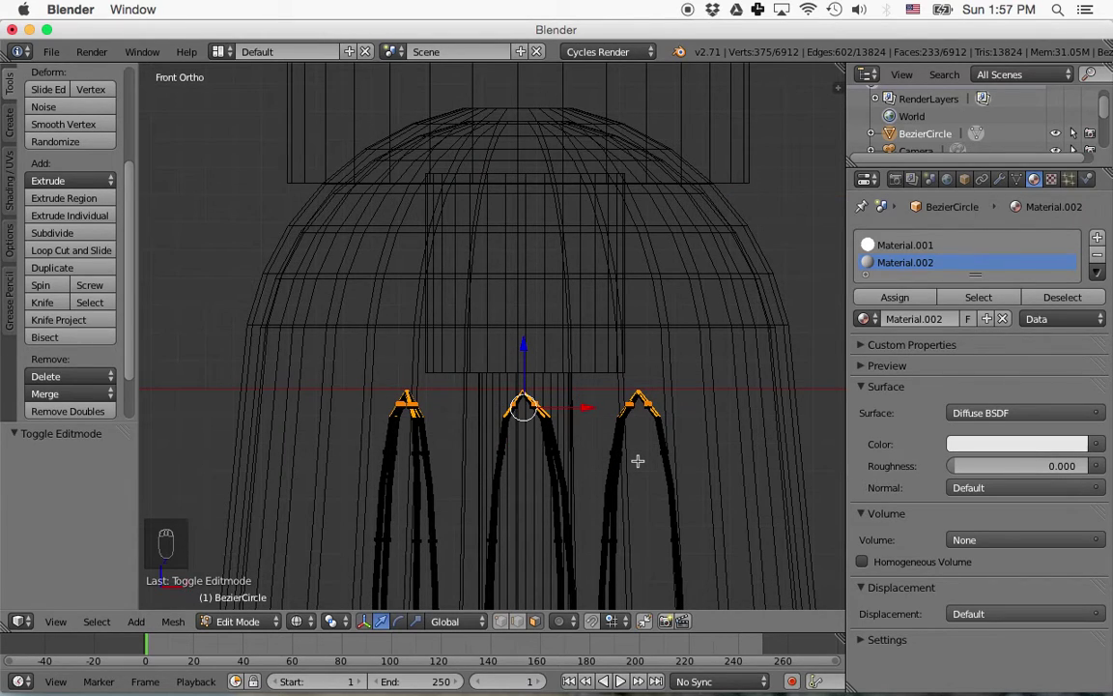
{"action": "key", "text": "a"}
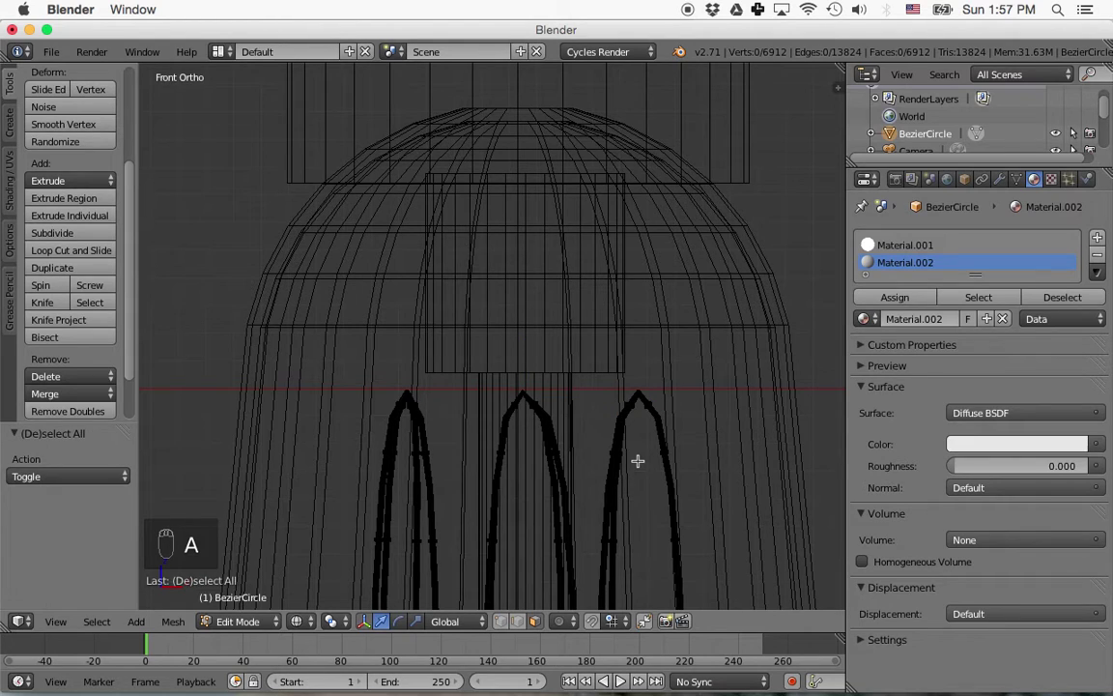
Select the faces at the upper tips of all the filament loops and assign the second material to them.
{"action": "key", "text": "b"}
{"action": "left_click_drag", "start_coordinate": [360, 375], "coordinate": [681, 414]}
{"action": "middle_click_drag", "start_coordinate": [681, 414], "coordinate": [680, 356]}
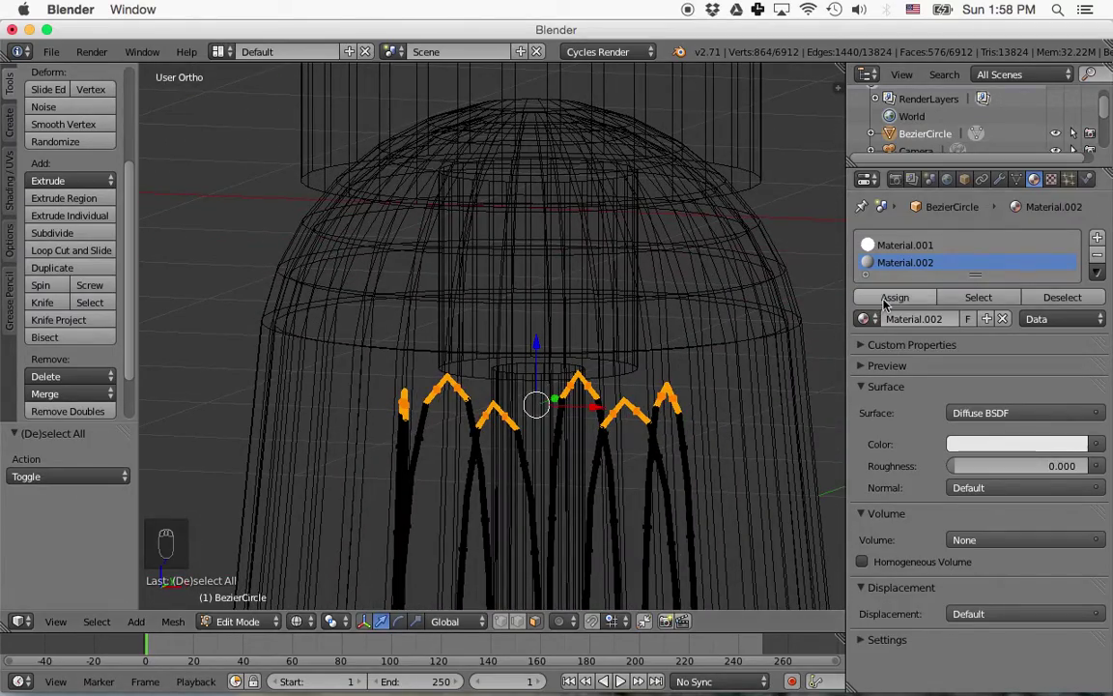
{"action": "left_click", "coordinate": [889, 297]}
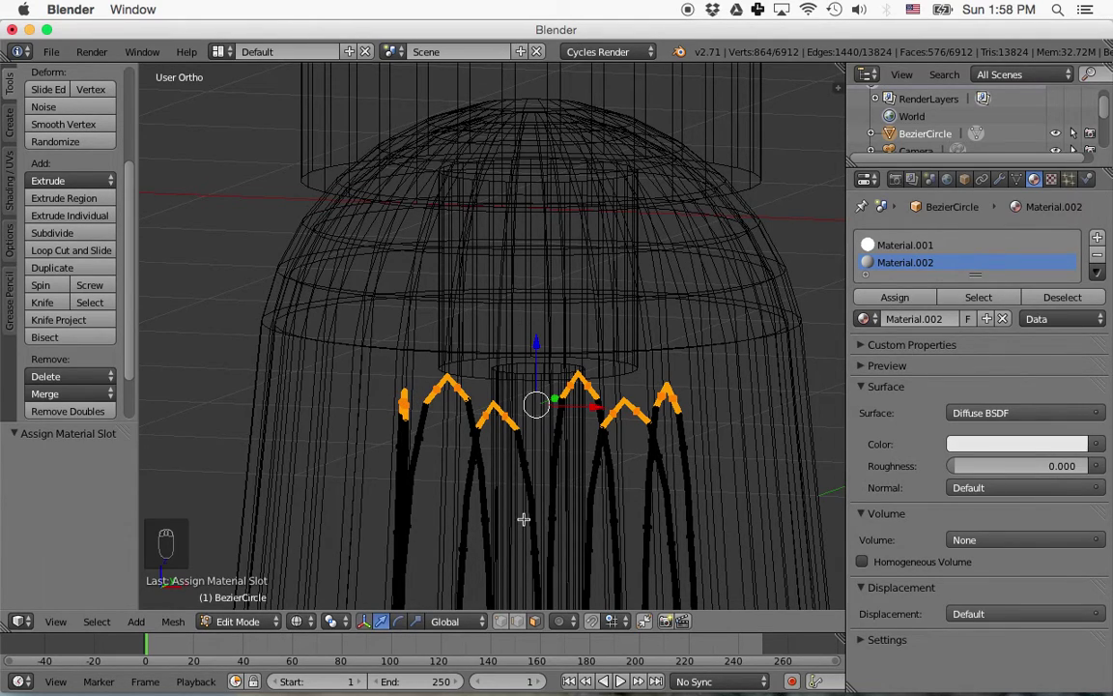
{"action": "key", "text": "KP_1"}
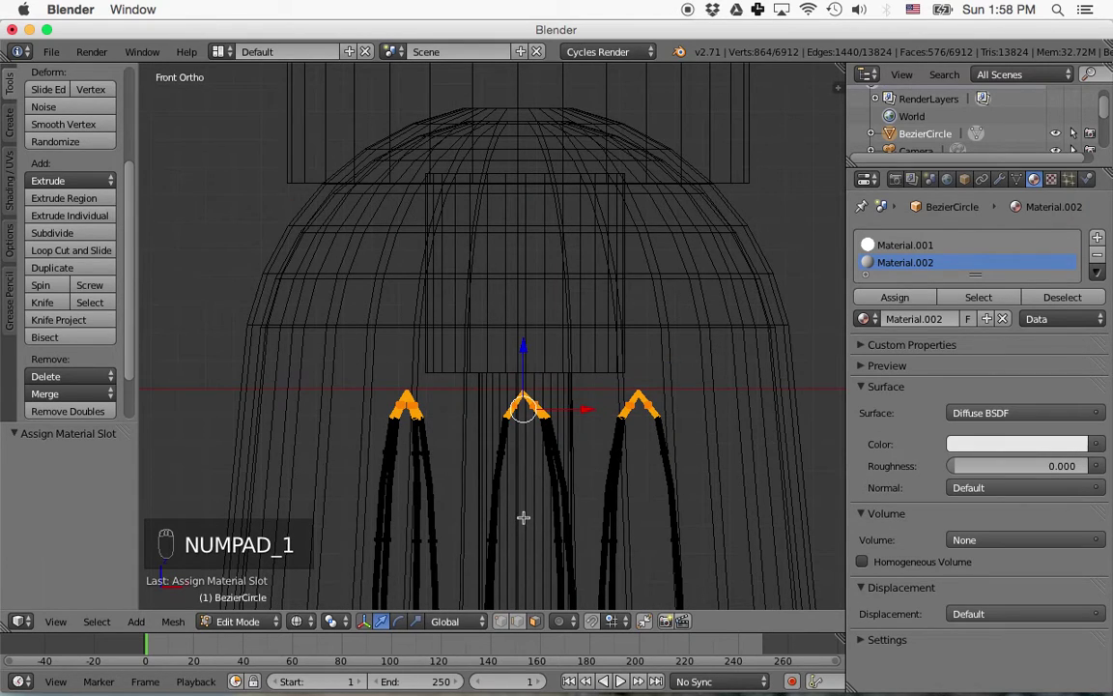
{"action": "scroll", "coordinate": [523, 517], "scroll_direction": "down", "scroll_amount": 3}
{"action": "scroll", "coordinate": [517, 513], "scroll_direction": "down", "scroll_amount": 4}
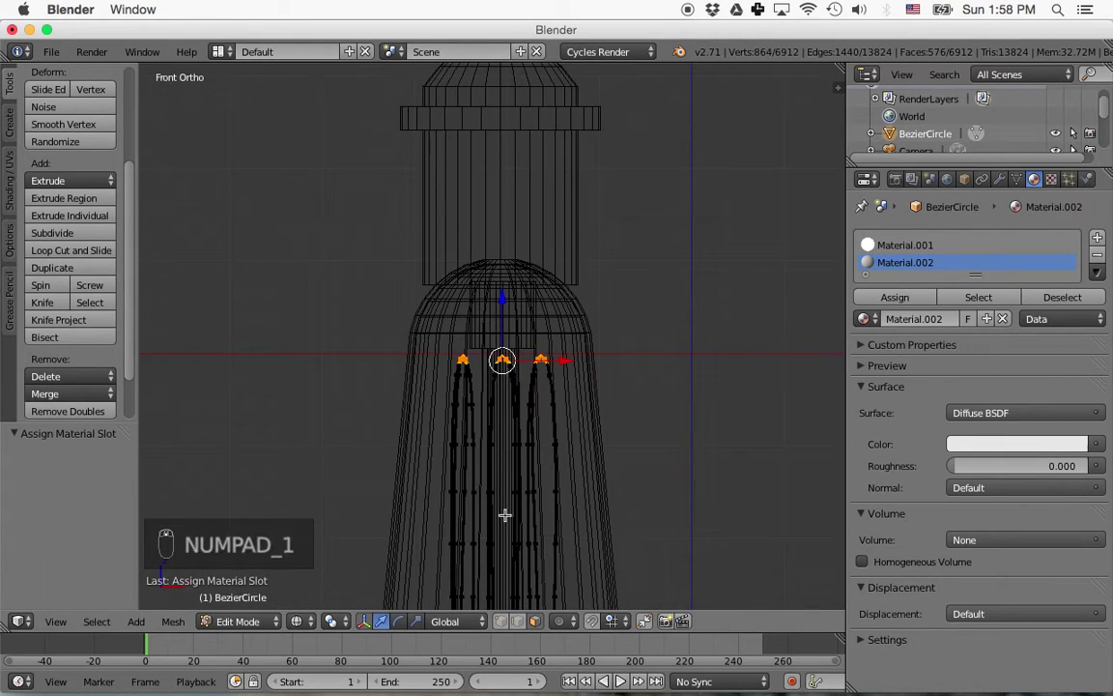
Assign the second material to the faces at the lower tips of all the filament loops, and return to Object Mode.
{"action": "key", "text": "a"}
{"action": "key", "text": "a"}
{"action": "scroll", "coordinate": [559, 538], "scroll_direction": "up", "scroll_amount": 4}
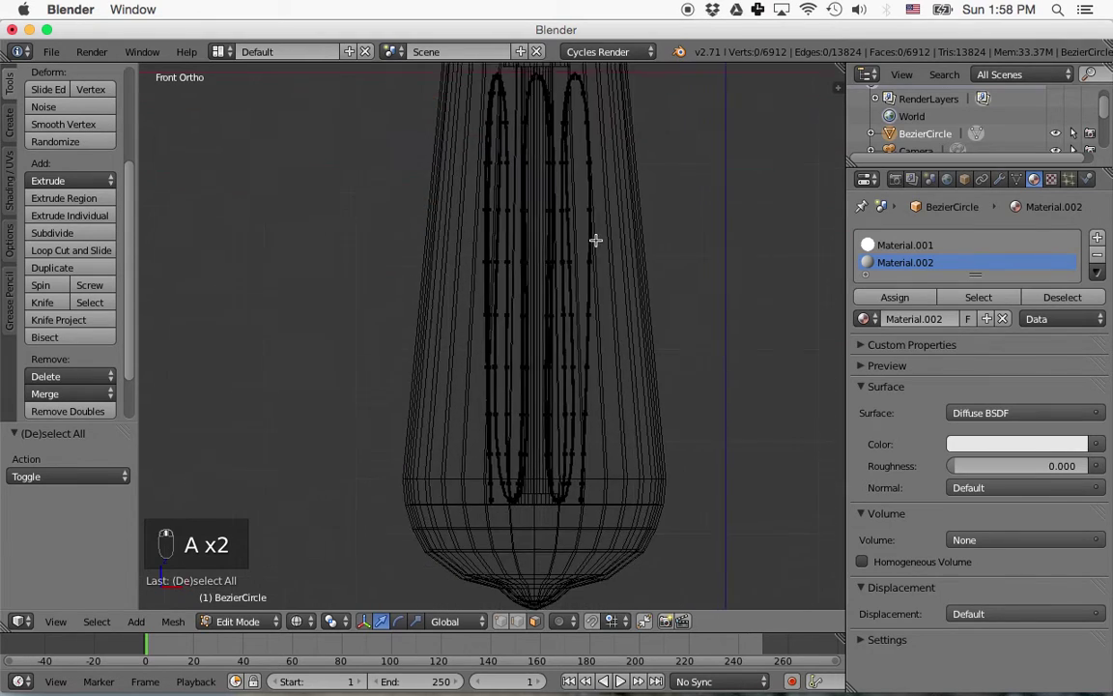
{"action": "scroll", "coordinate": [544, 439], "scroll_direction": "up", "scroll_amount": 3}
{"action": "middle_click_drag", "start_coordinate": [626, 472], "coordinate": [544, 361], "text": "shift"}
{"action": "scroll", "coordinate": [541, 356], "scroll_direction": "up", "scroll_amount": 3}
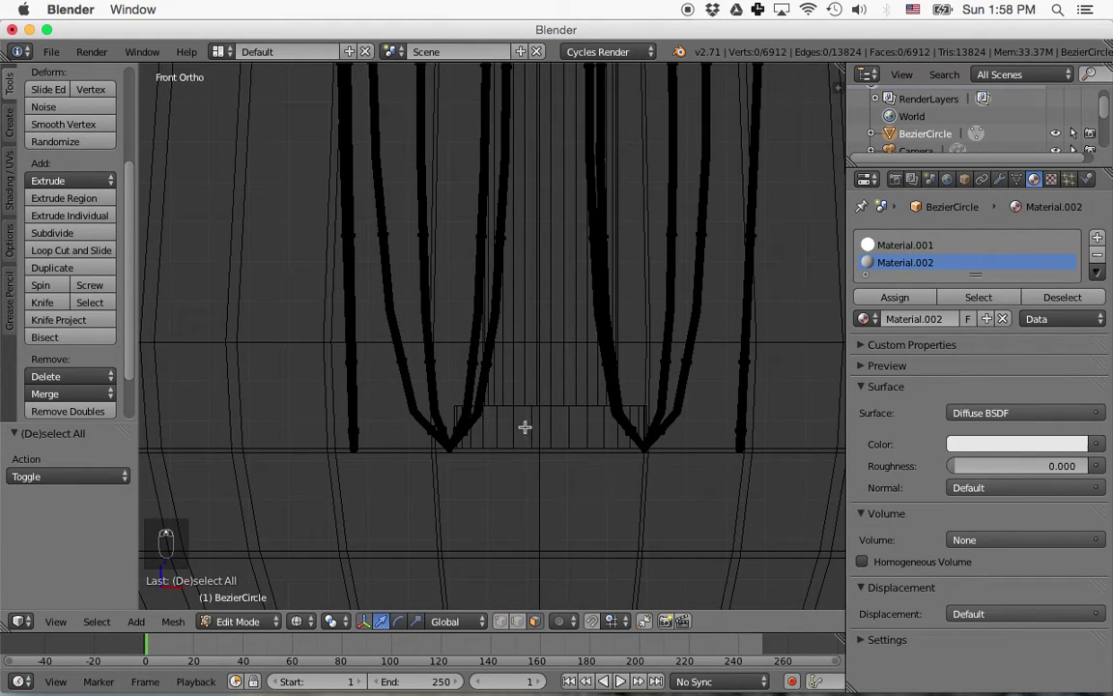
{"action": "key", "text": "b"}
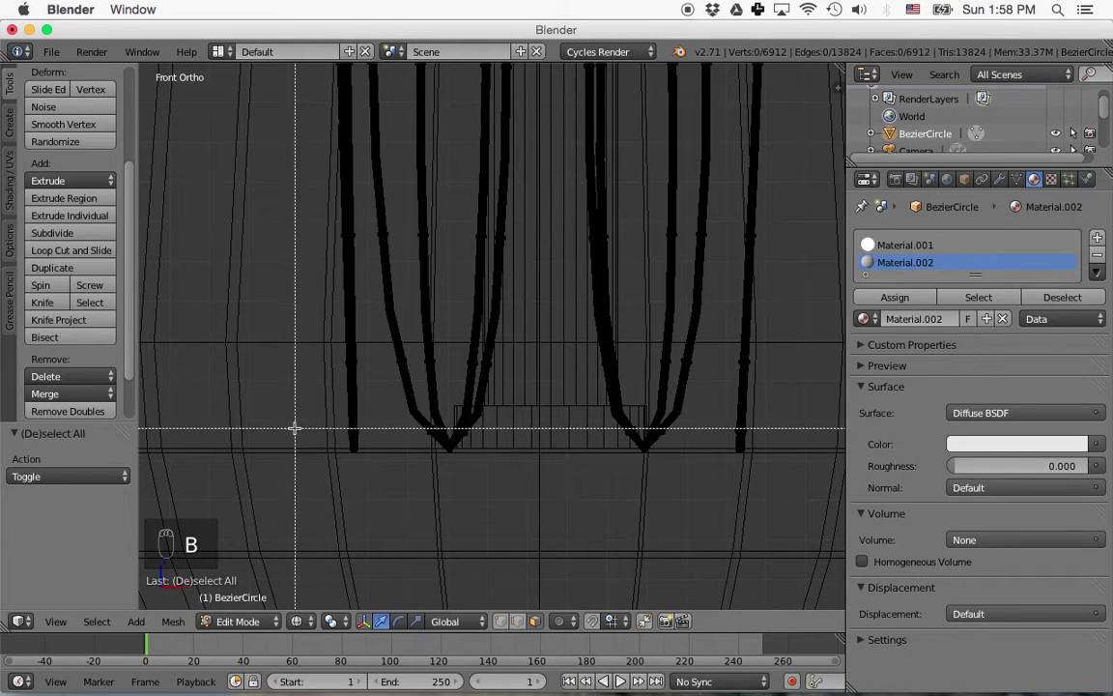
{"action": "left_click_drag", "start_coordinate": [289, 420], "coordinate": [800, 486]}
{"action": "mouse_move", "coordinate": [778, 500]}
{"action": "middle_mouse_down"}
{"action": "mouse_move", "coordinate": [635, 500]}
{"action": "mouse_move", "coordinate": [767, 497]}
{"action": "middle_mouse_up"}
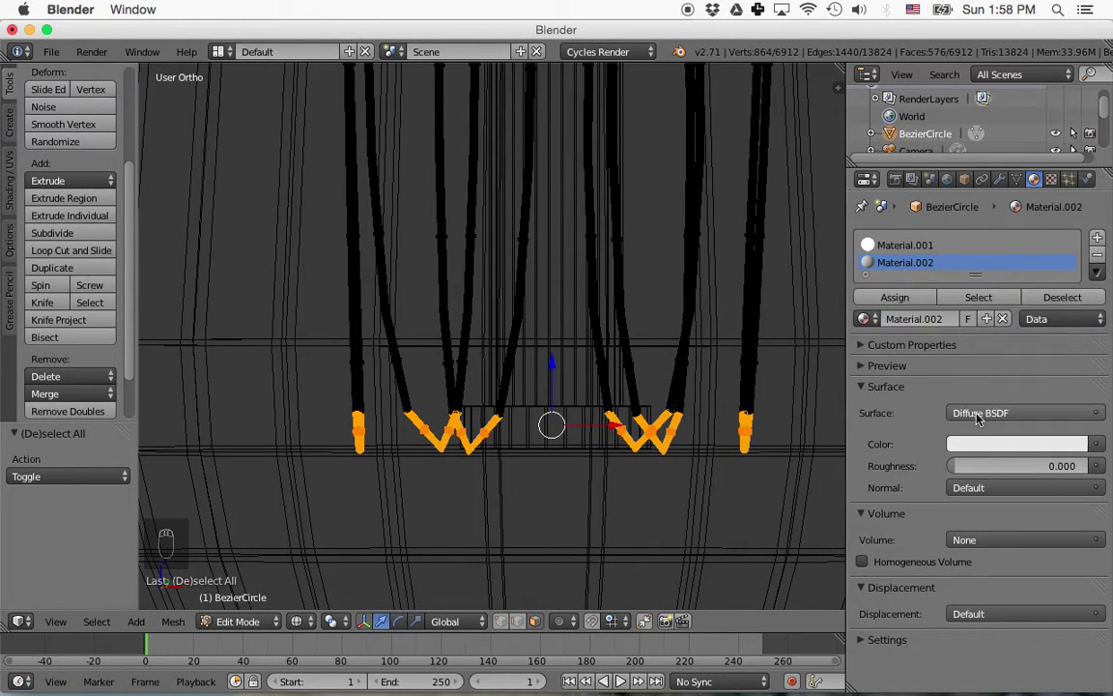
{"action": "left_click", "coordinate": [889, 299]}
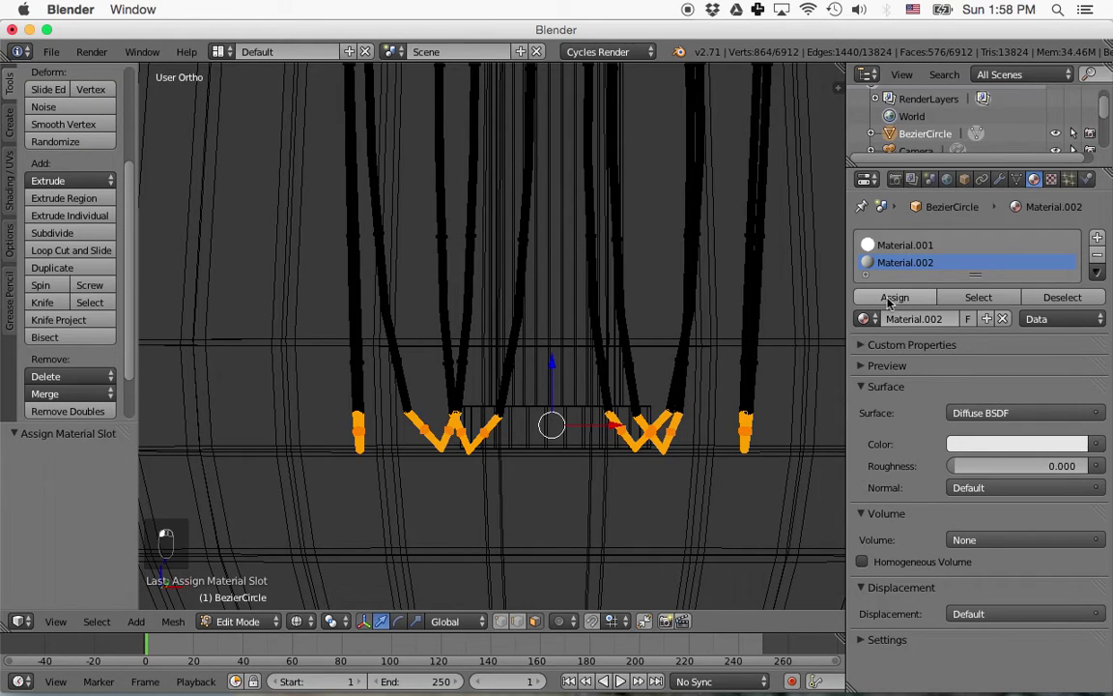
{"action": "scroll", "coordinate": [544, 499], "scroll_direction": "down", "scroll_amount": 6}
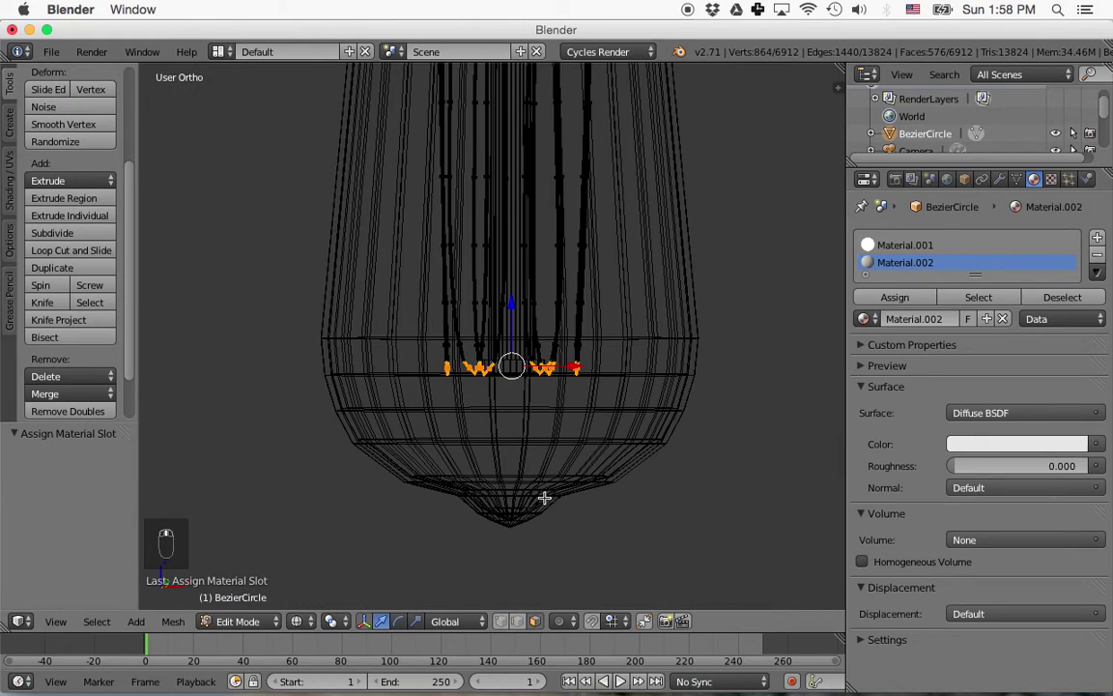
{"action": "key", "text": "a"}
{"action": "key", "text": "Tab"}
{"action": "scroll", "coordinate": [692, 480], "scroll_direction": "up", "scroll_amount": 2}
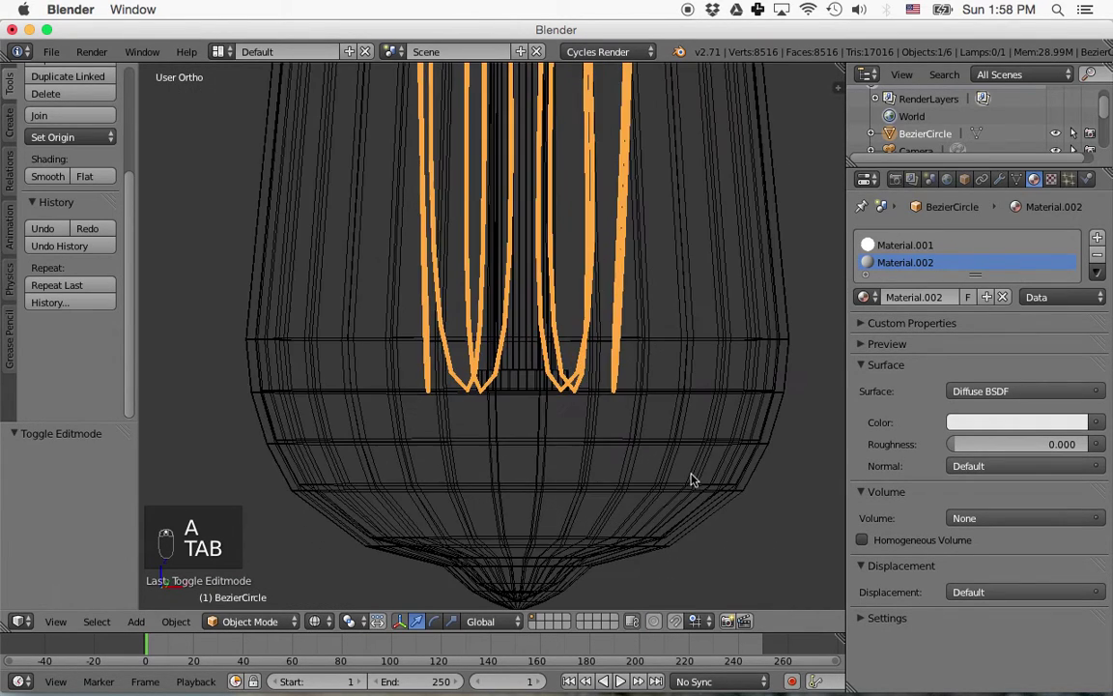
Create a new material on the lamp socket above the bulb and set its surface shader to Glossy BSDF.
{"action": "scroll", "coordinate": [692, 479], "scroll_direction": "down", "scroll_amount": 6}
{"action": "middle_click_drag", "start_coordinate": [651, 273], "coordinate": [537, 465], "text": "shift"}
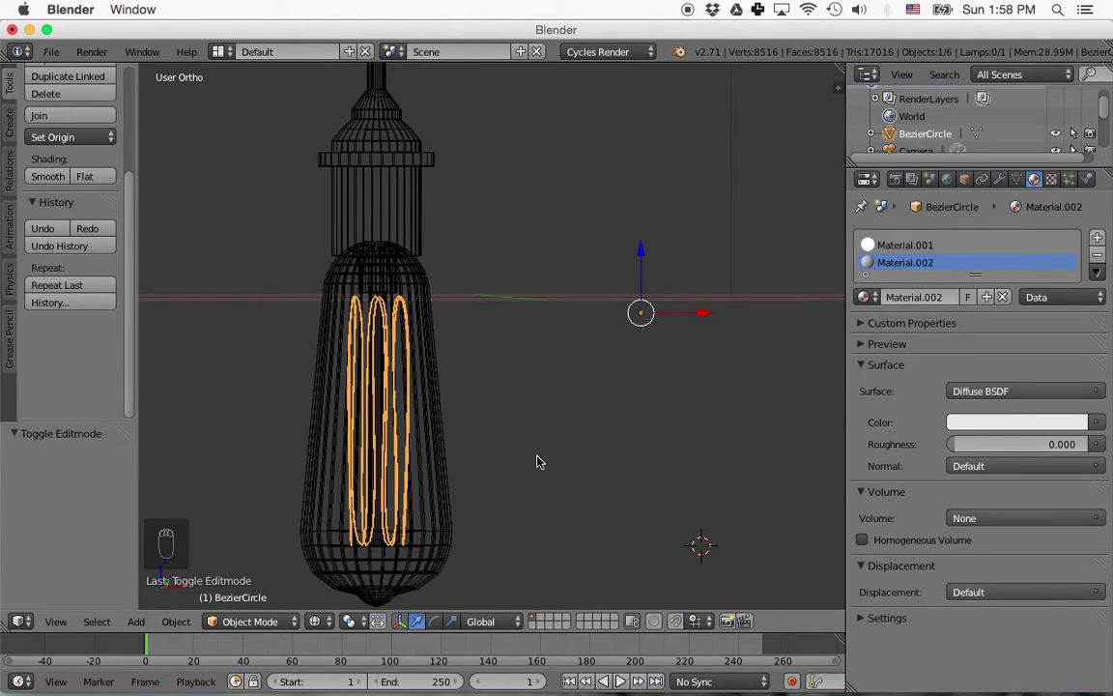
{"action": "right_click", "coordinate": [401, 218]}
{"action": "left_click", "coordinate": [930, 295]}
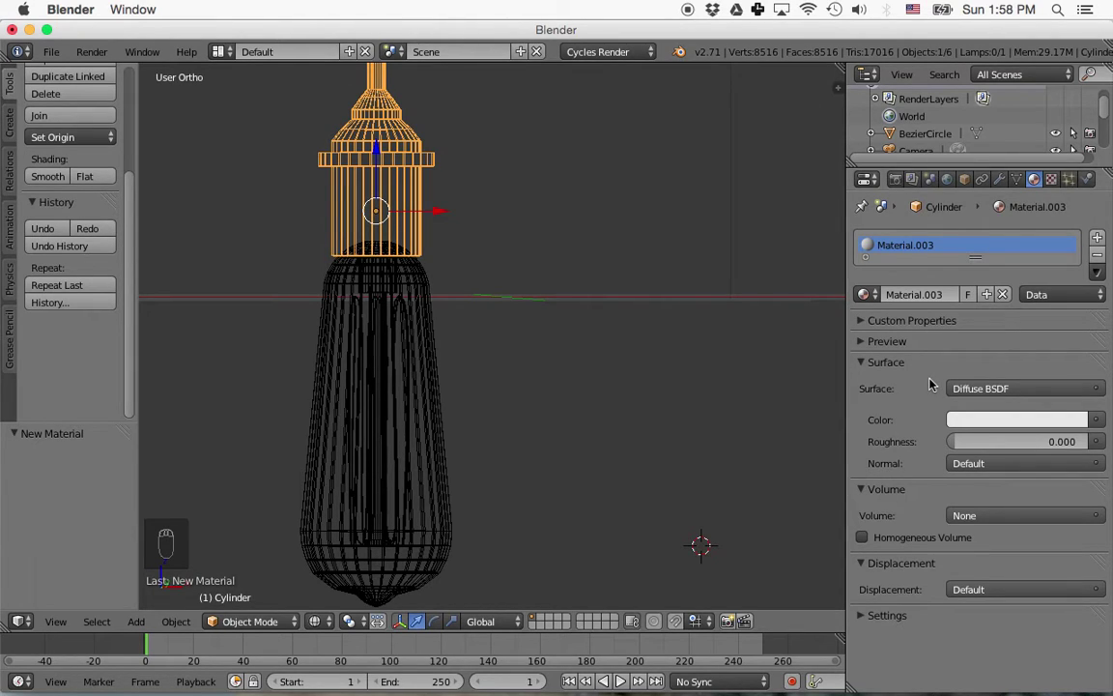
{"action": "left_click", "coordinate": [988, 389]}
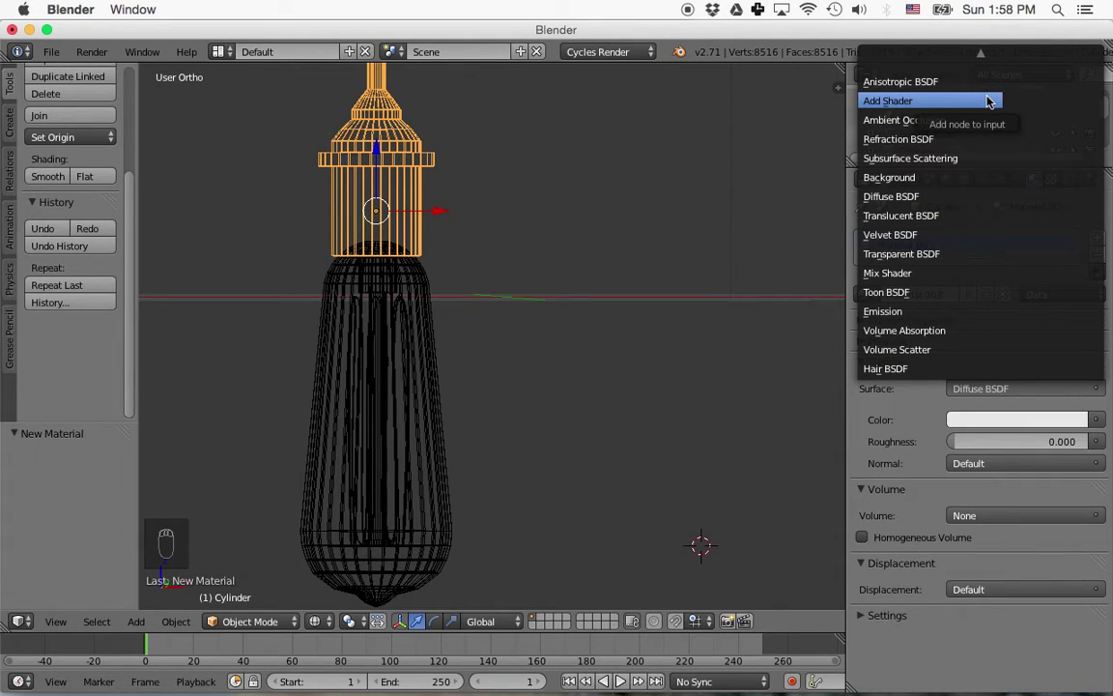
{"action": "mouse_move", "coordinate": [1006, 55]}
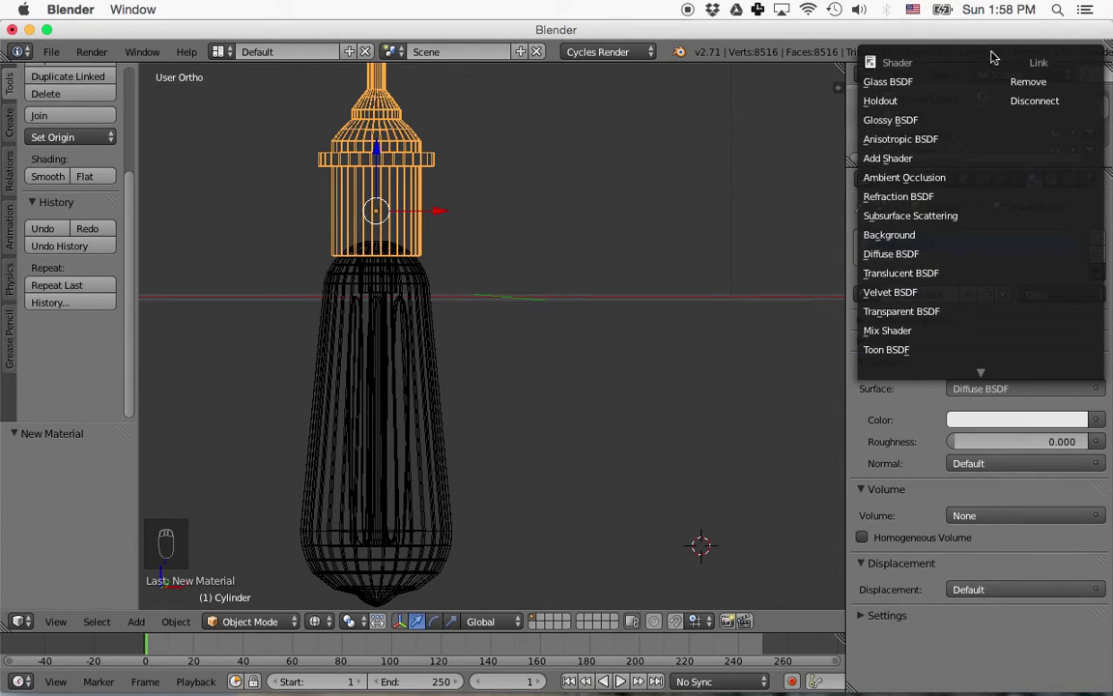
{"action": "left_click", "coordinate": [938, 120]}
Set the socket material's glossy colour to hex 949494 and its roughness to 0.1.
{"action": "left_click", "coordinate": [995, 445]}
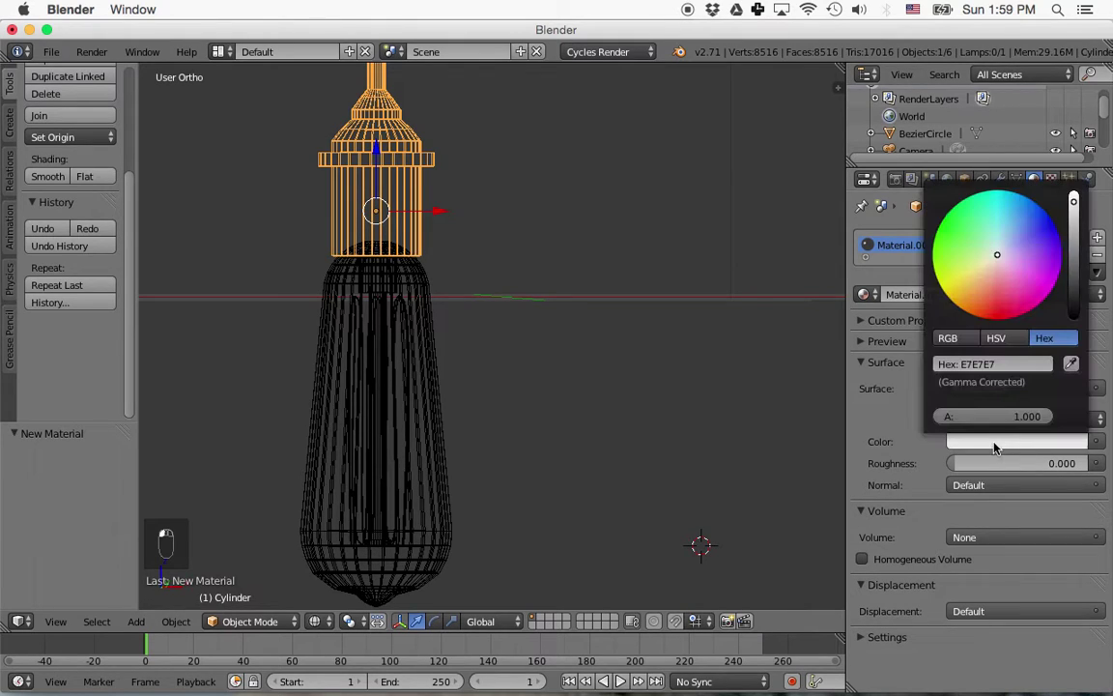
{"action": "left_click", "coordinate": [1000, 363]}
{"action": "type", "text": "949494"}
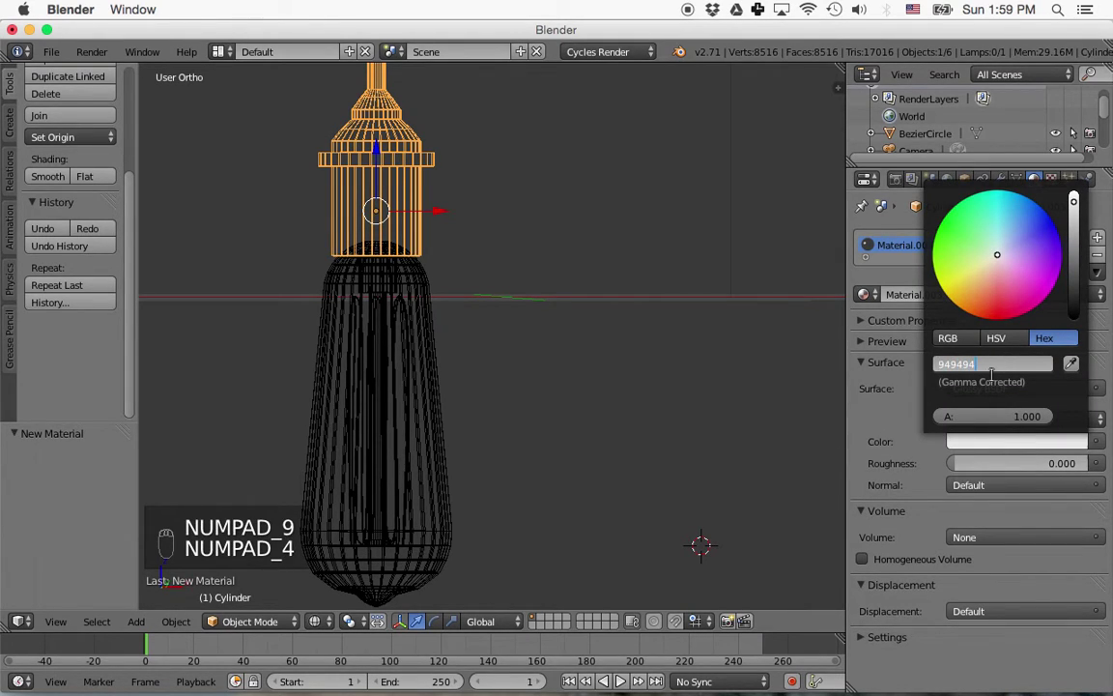
{"action": "key", "text": "Return"}
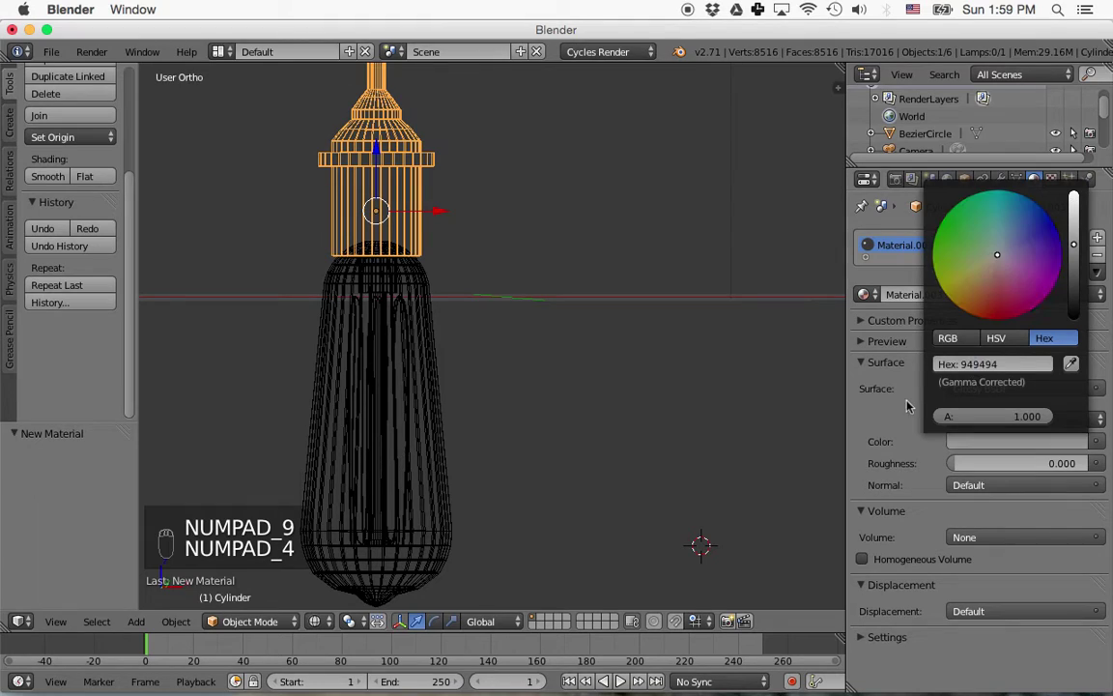
{"action": "left_click", "coordinate": [1044, 464]}
{"action": "type", "text": "0.1"}
{"action": "key", "text": "Return"}
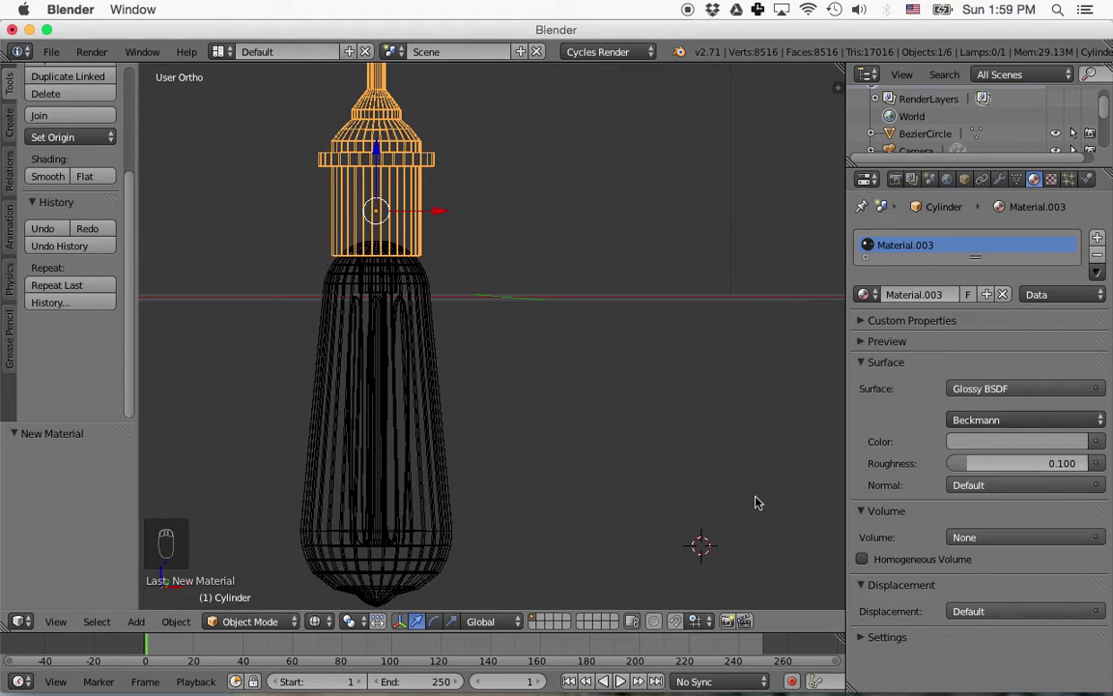
Create a new material on the central stem inside the bulb and name it Bulb Material.
{"action": "right_click", "coordinate": [349, 261]}
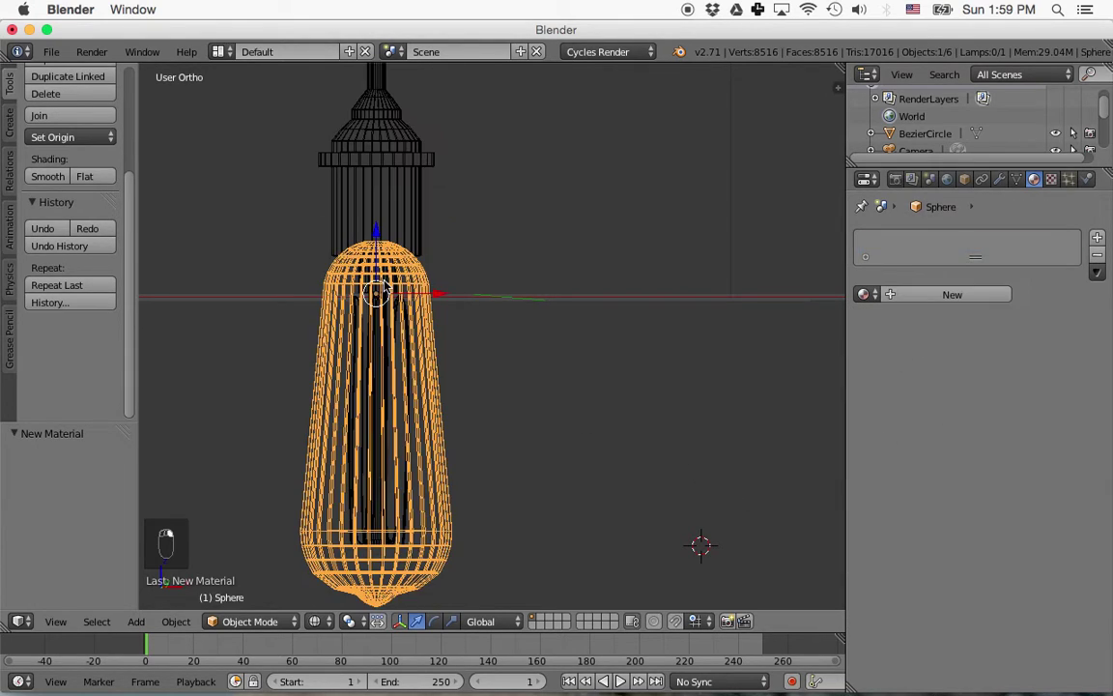
{"action": "right_click", "coordinate": [339, 478]}
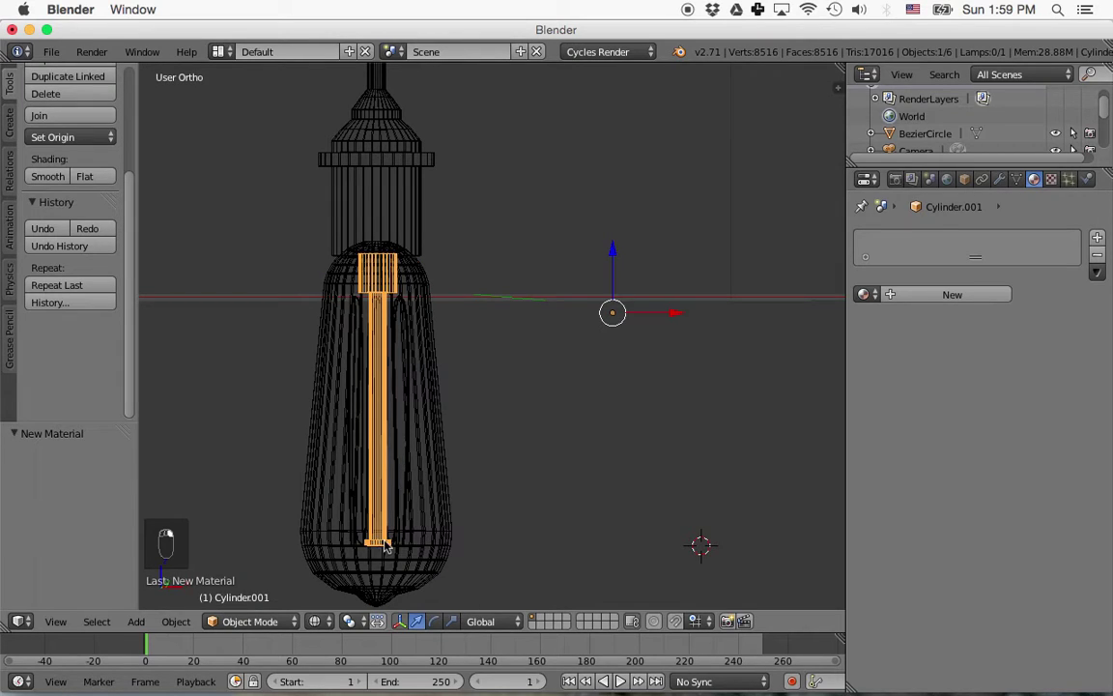
{"action": "left_click", "coordinate": [925, 295]}
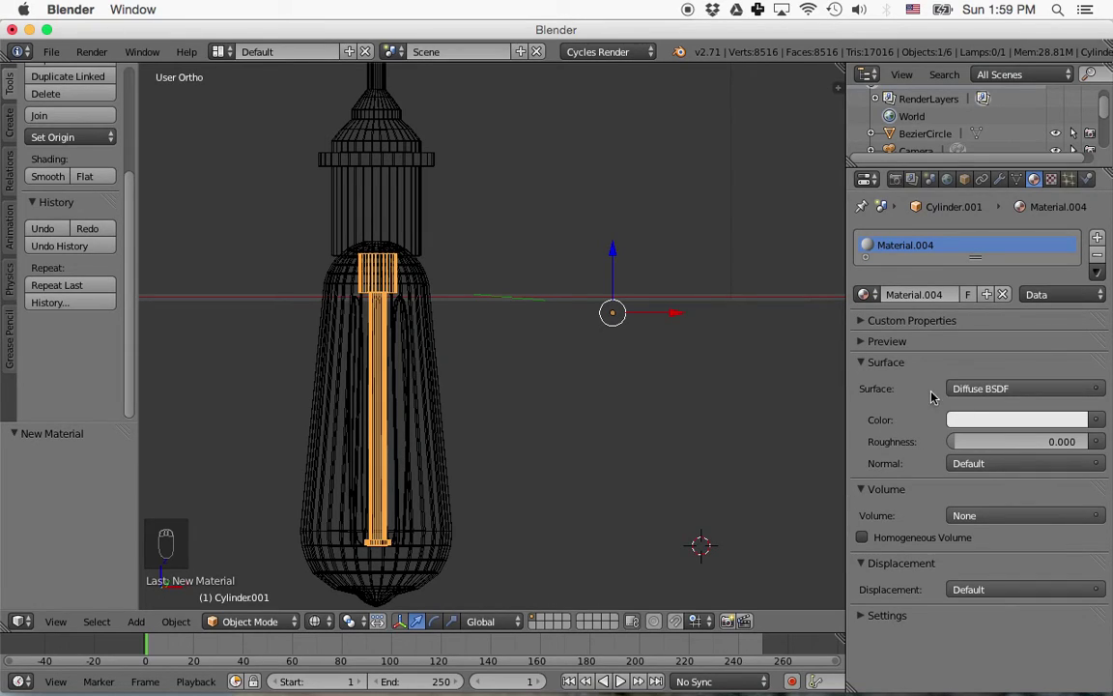
{"action": "left_click", "coordinate": [915, 296]}
{"action": "type", "text": "Bulb Material"}
{"action": "key", "text": "Return"}
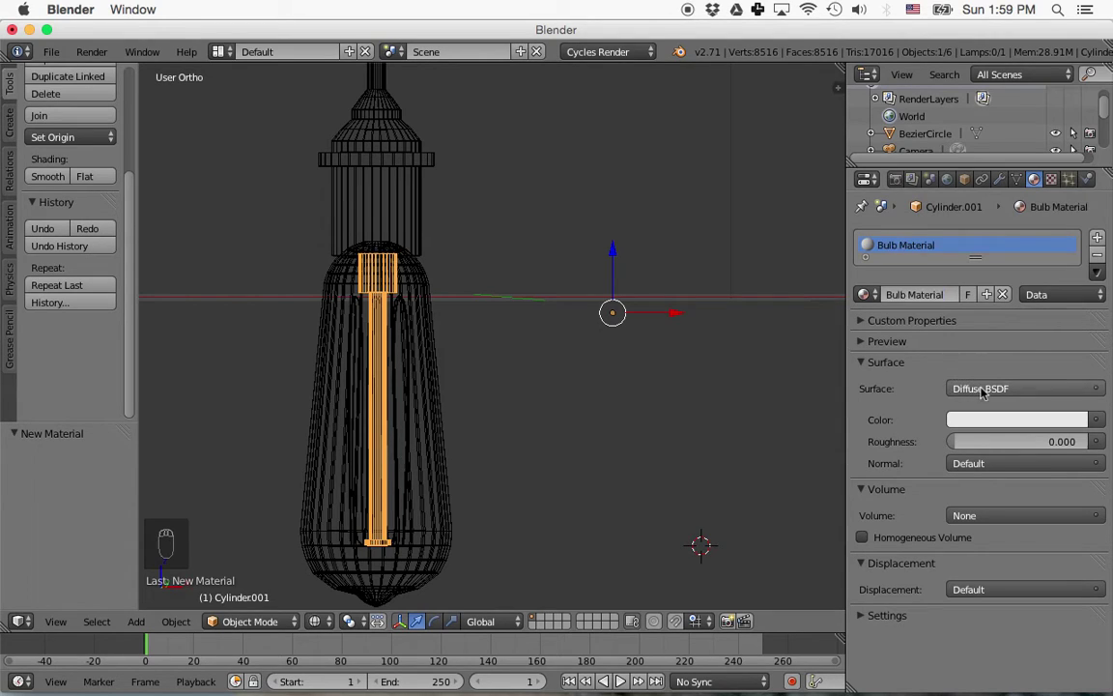
Set Bulb Material's surface to a Mix Shader combining Transparent BSDF as the first shader and Glass BSDF as the second.
{"action": "left_click", "coordinate": [980, 388]}
{"action": "left_click", "coordinate": [889, 272]}
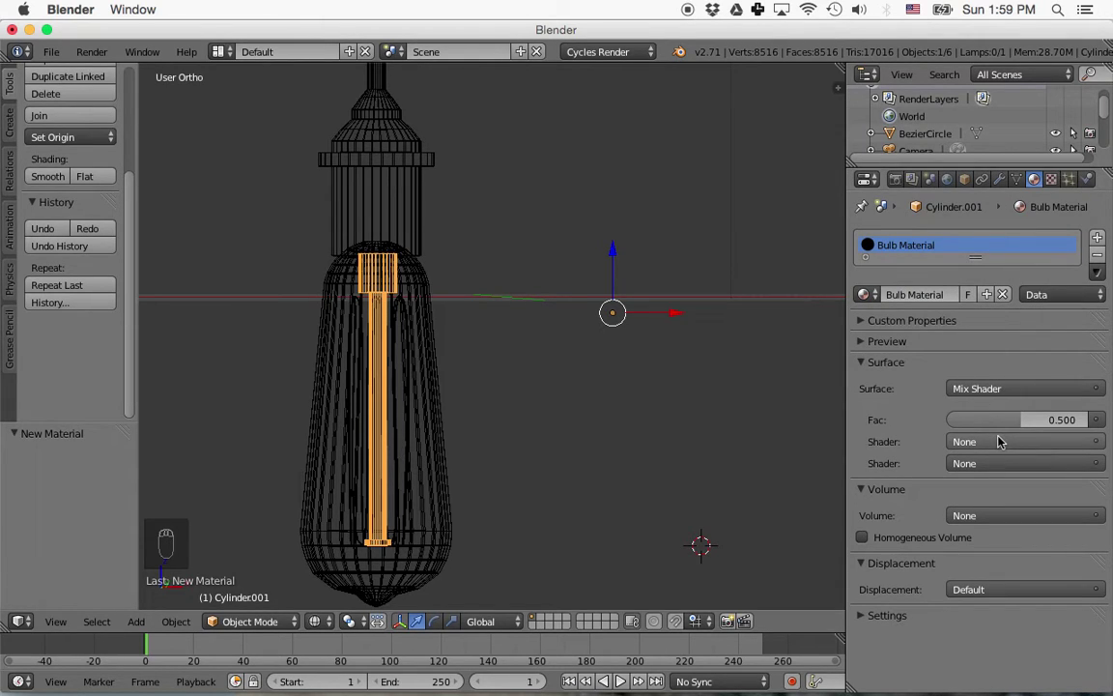
{"action": "left_click", "coordinate": [999, 442]}
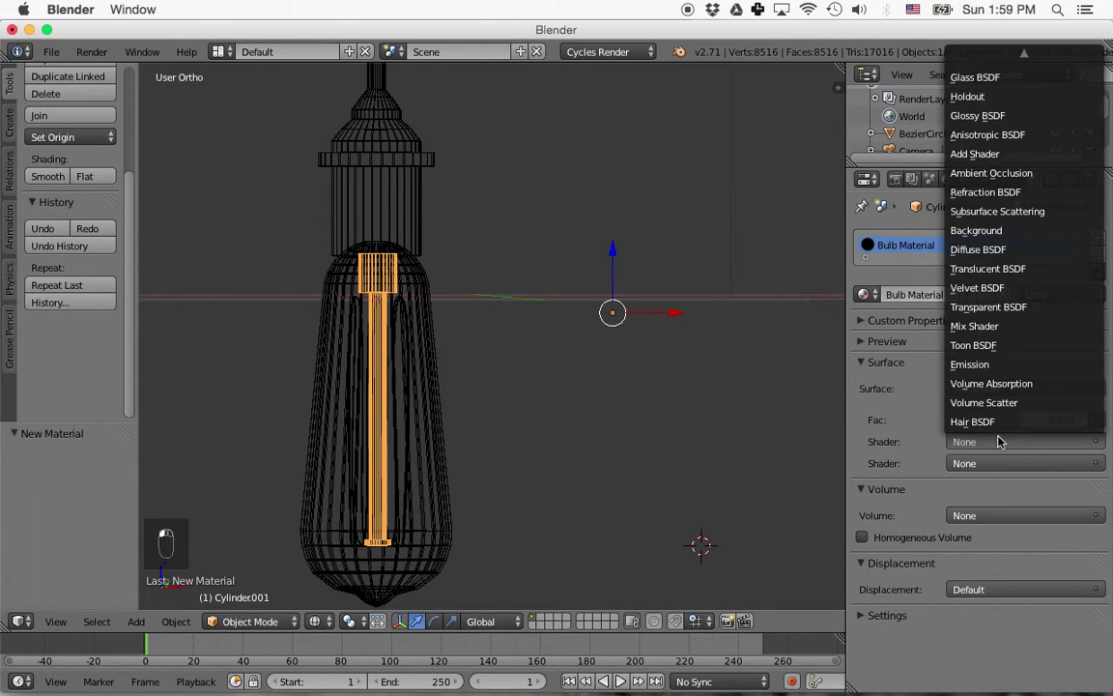
{"action": "left_click", "coordinate": [987, 307]}
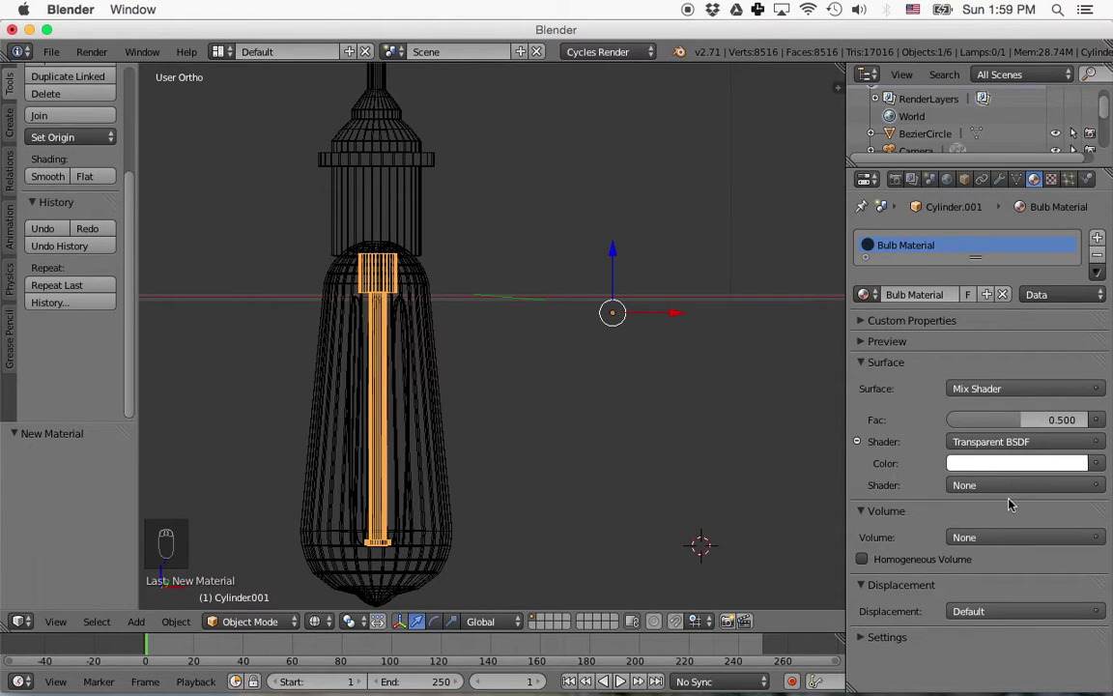
{"action": "left_click", "coordinate": [1005, 485]}
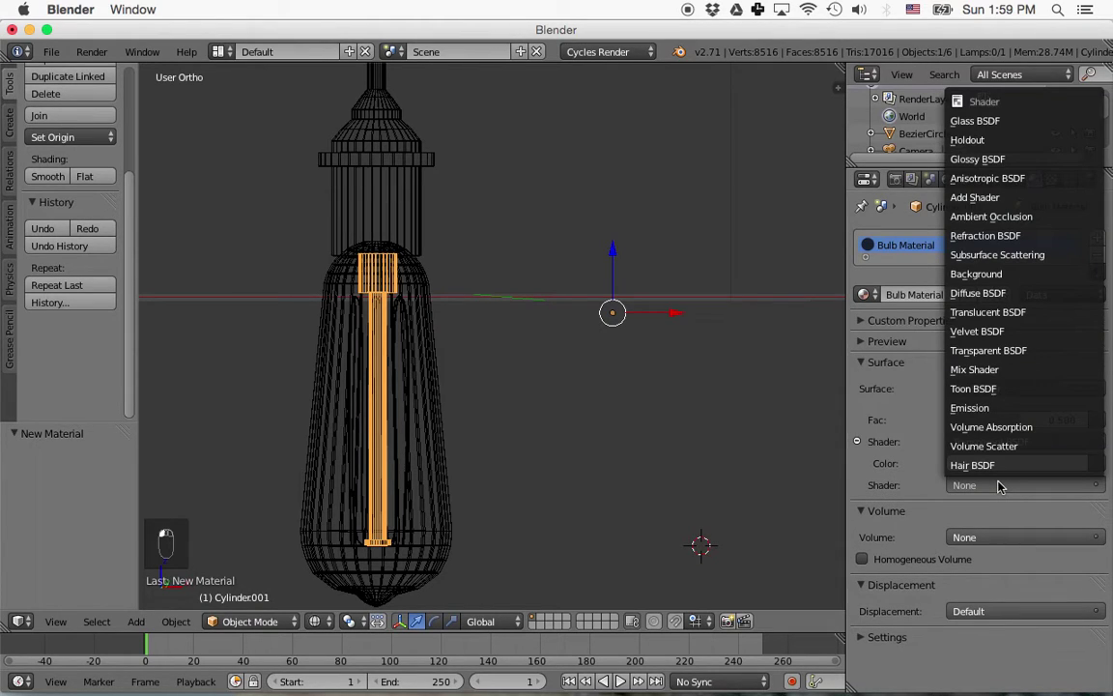
{"action": "left_click", "coordinate": [976, 121]}
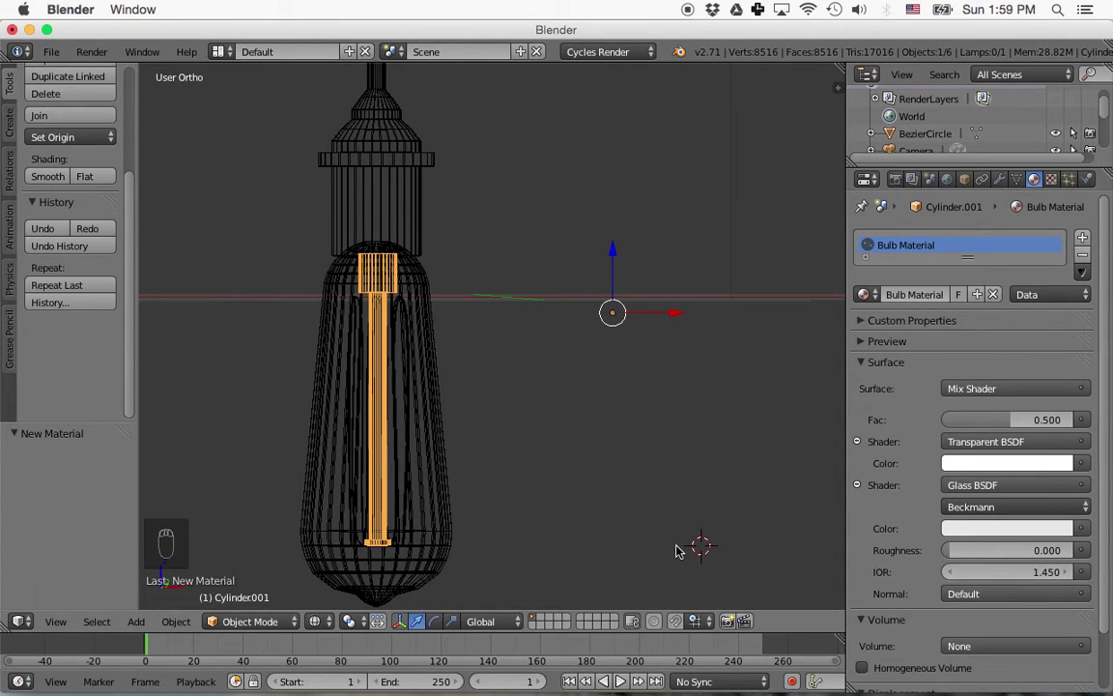
Assign the existing Bulb Material to the outer glass bulb.
{"action": "right_click", "coordinate": [442, 565]}
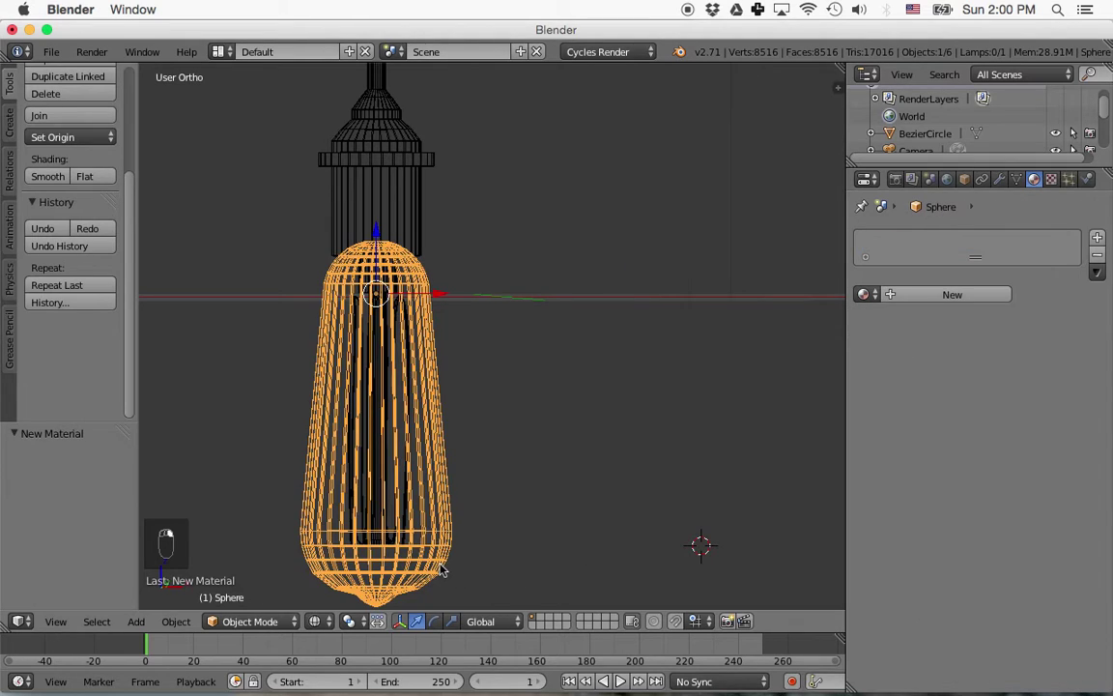
{"action": "left_click", "coordinate": [869, 295]}
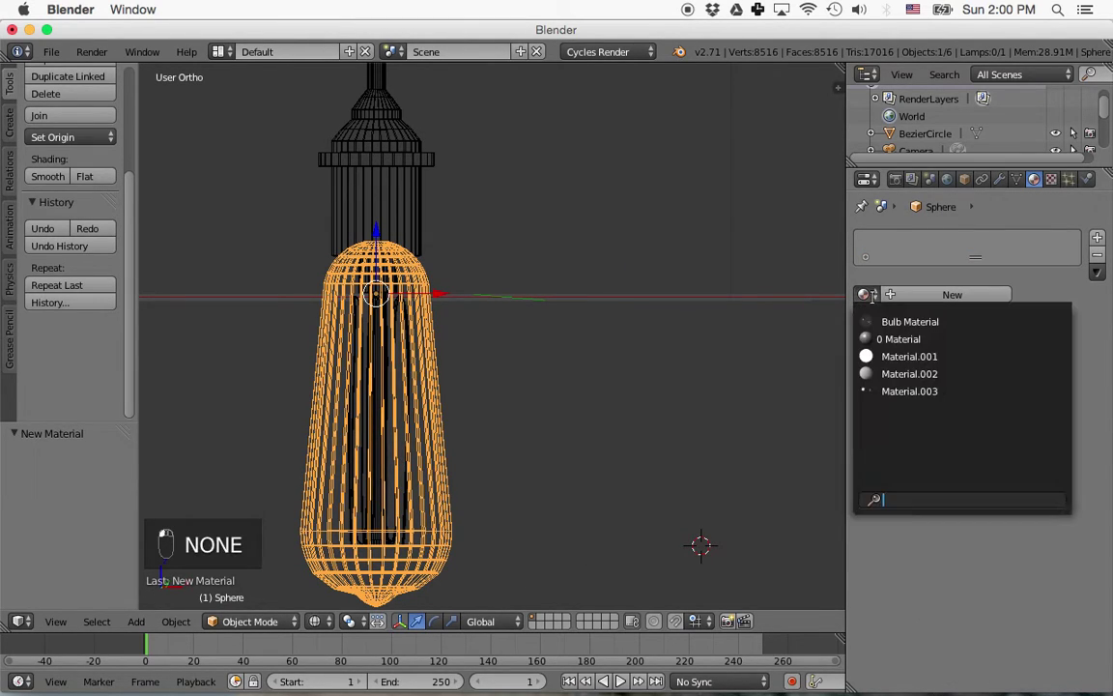
{"action": "left_click", "coordinate": [906, 322]}
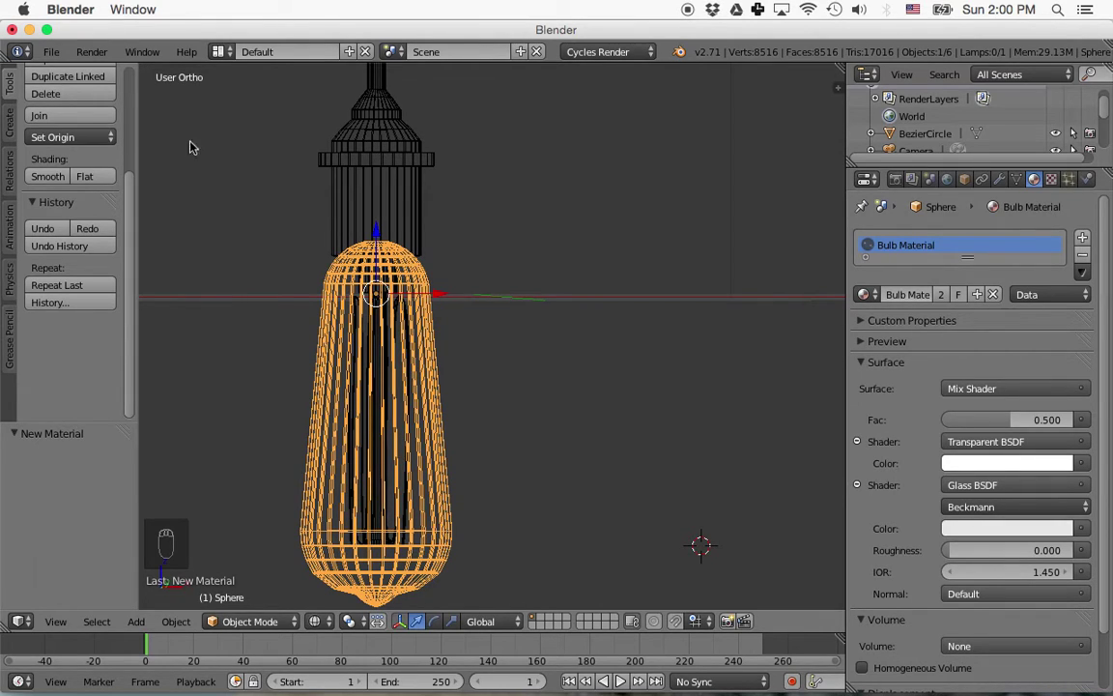
Switch to the Compositing screen layout and display the shader nodes of Bulb Material in the node editor.
{"action": "left_click", "coordinate": [218, 54]}
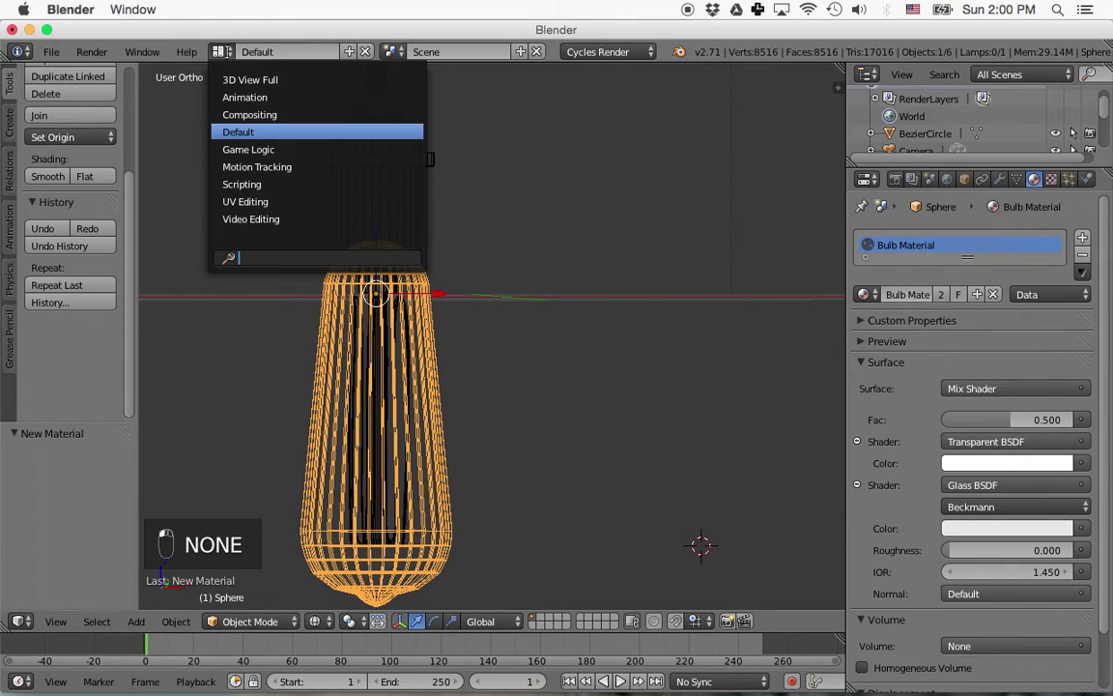
{"action": "left_click", "coordinate": [248, 115]}
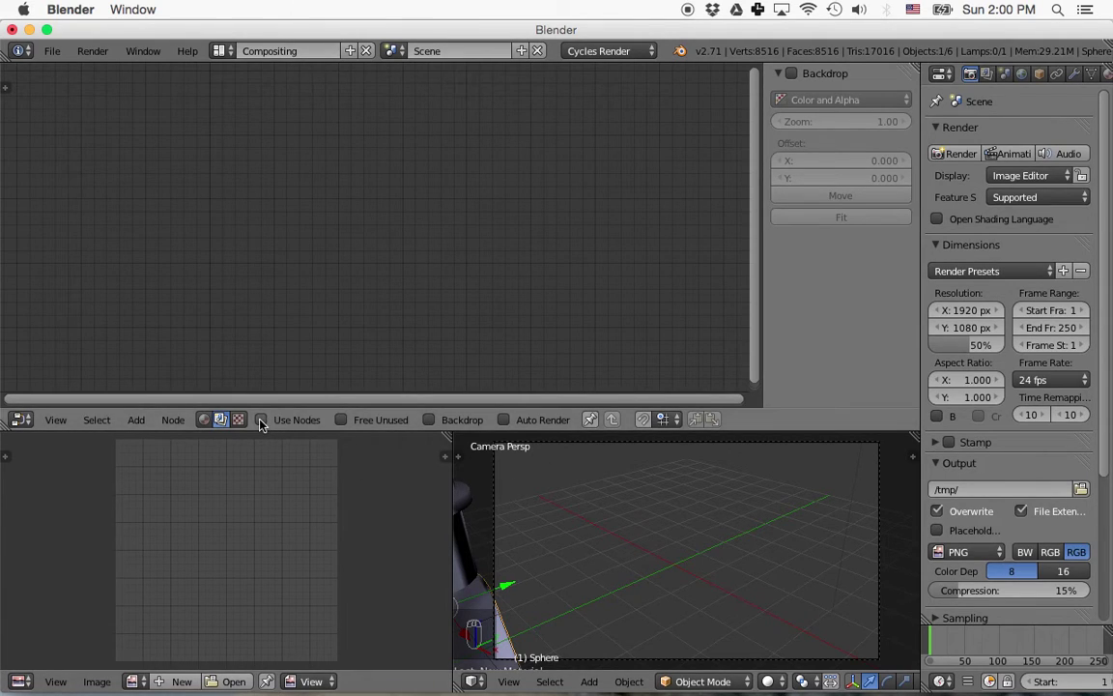
{"action": "middle_click_drag", "start_coordinate": [585, 570], "coordinate": [626, 551]}
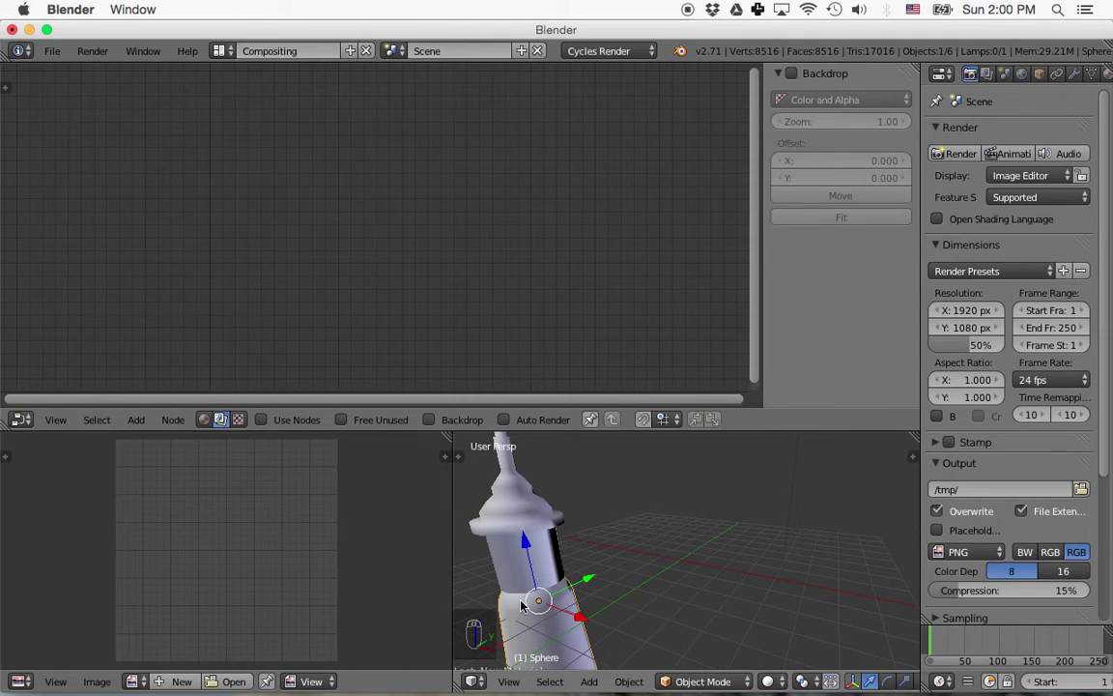
{"action": "left_click", "coordinate": [204, 419]}
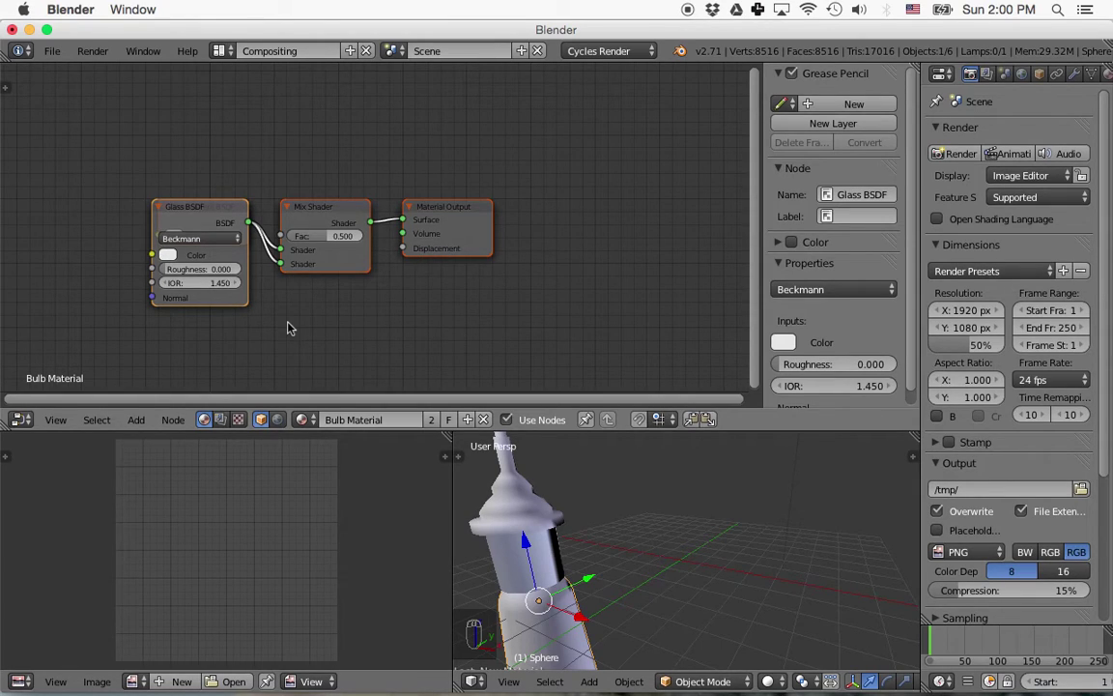
Add a Light Path input node to Bulb Material and place it ahead of the Glass BSDF node.
{"action": "key", "text": "shift+a"}
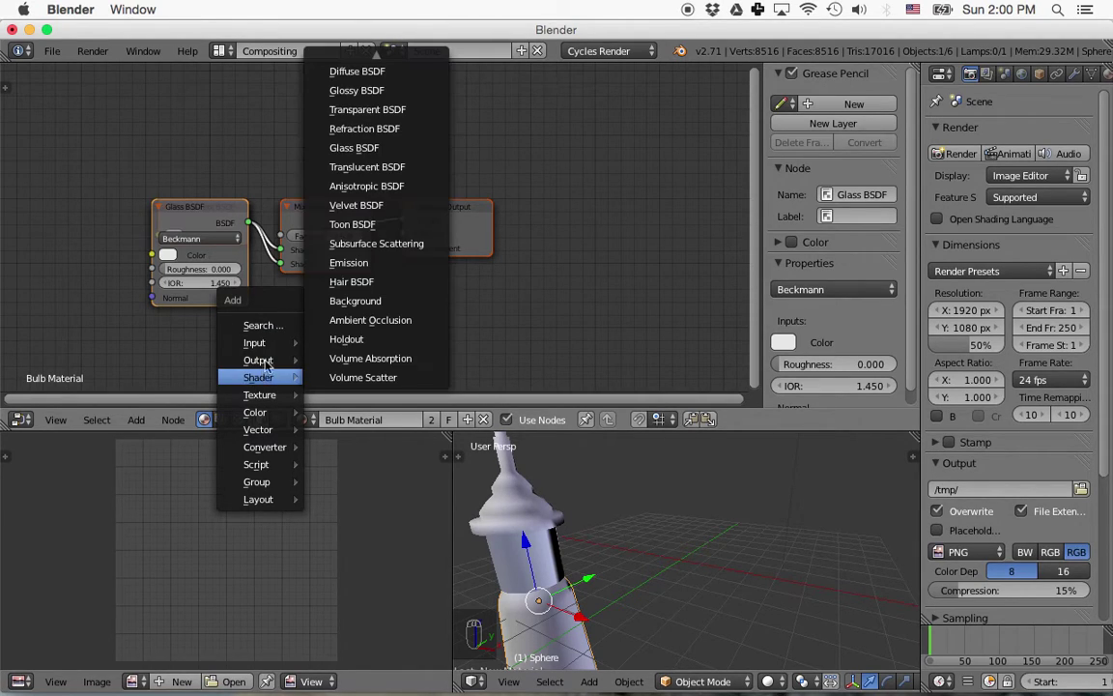
{"action": "mouse_move", "coordinate": [273, 346]}
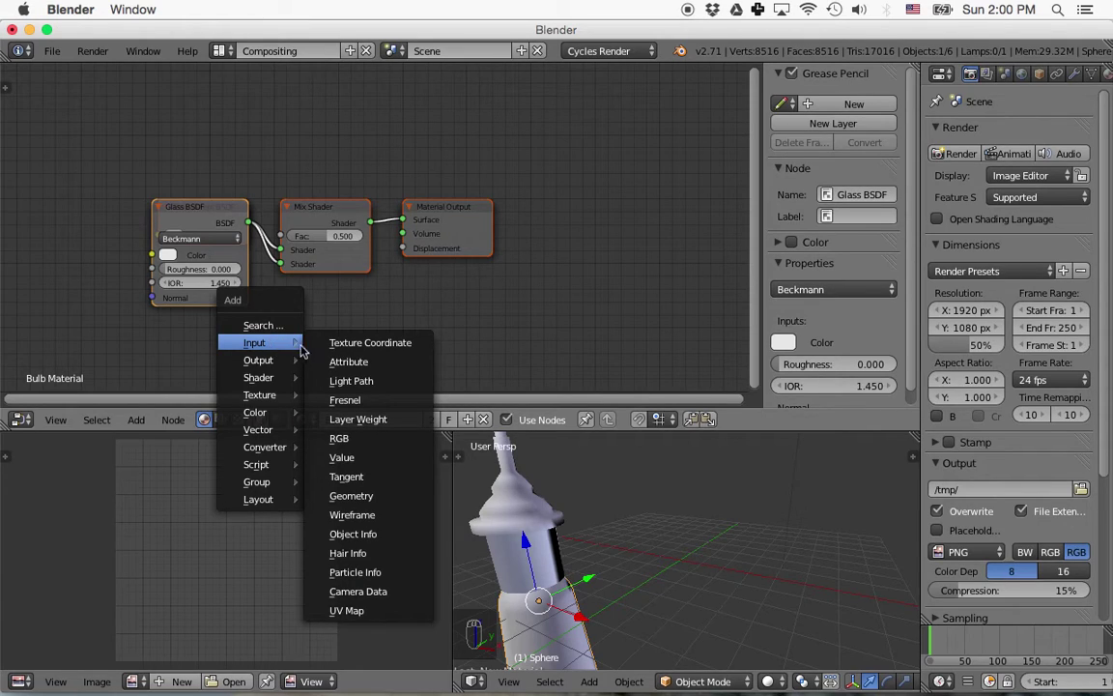
{"action": "left_click", "coordinate": [353, 381]}
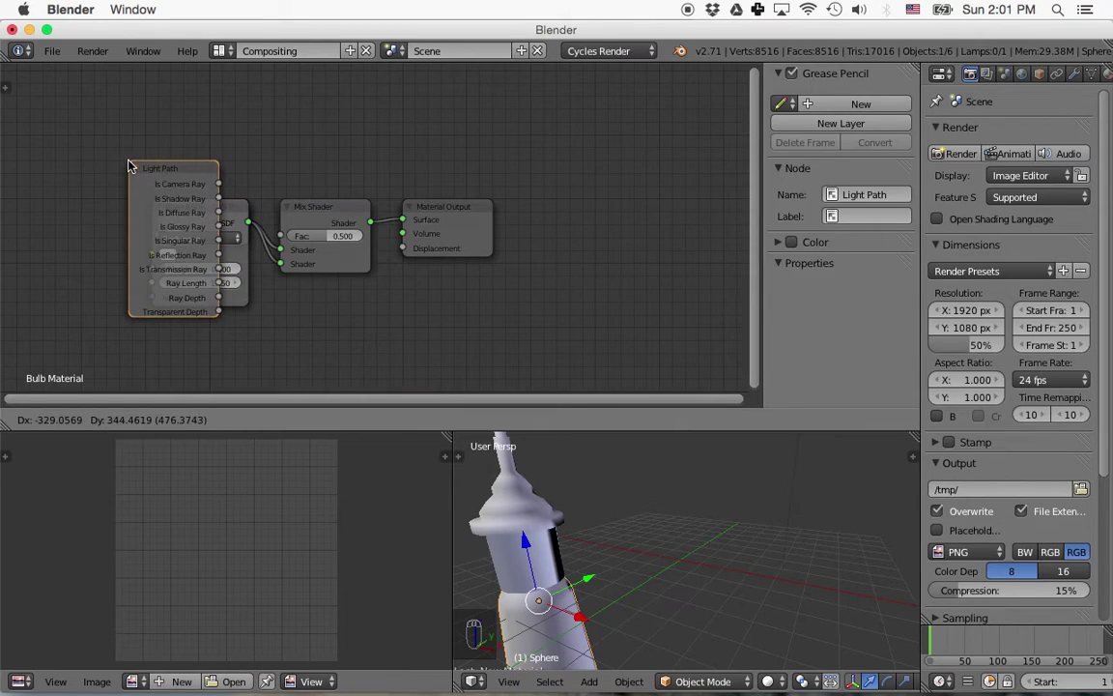
{"action": "left_click", "coordinate": [37, 103]}
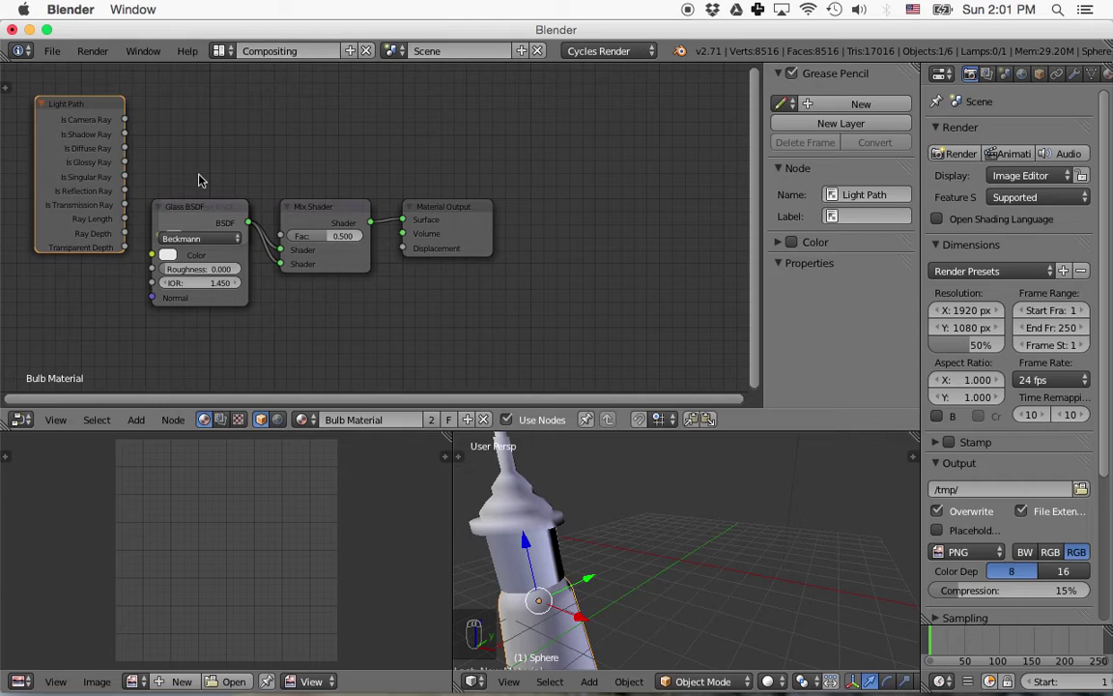
Add a MixRGB color node above the Glass BSDF node and set its blend type to Add.
{"action": "key", "text": "shift+a"}
{"action": "mouse_move", "coordinate": [200, 178]}
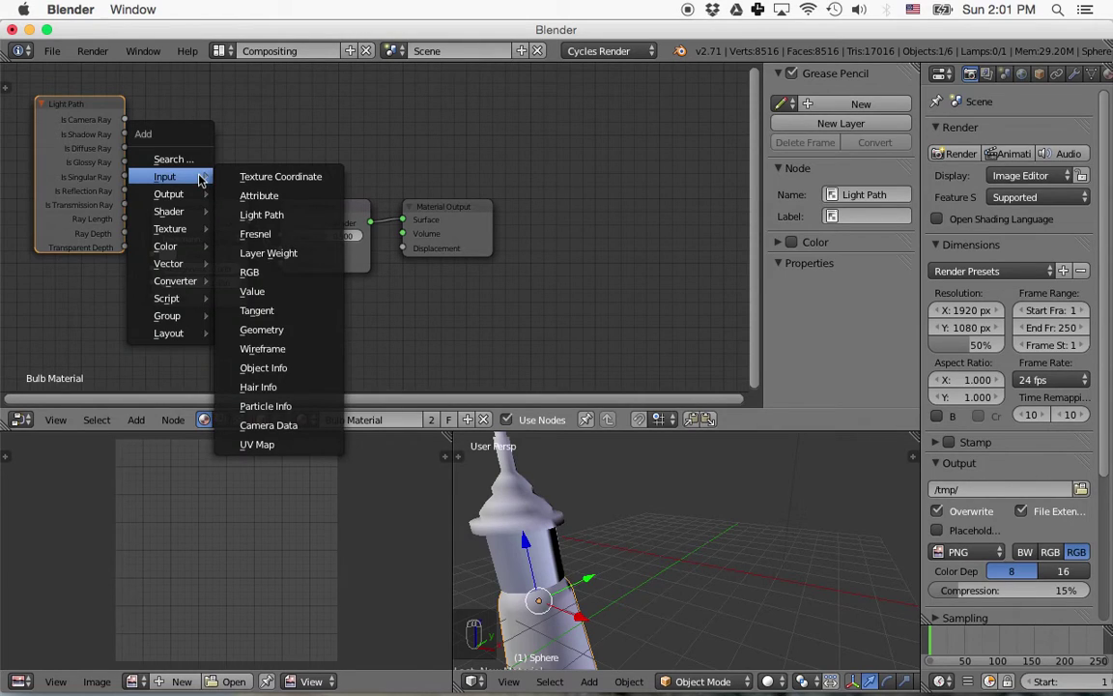
{"action": "mouse_move", "coordinate": [193, 253]}
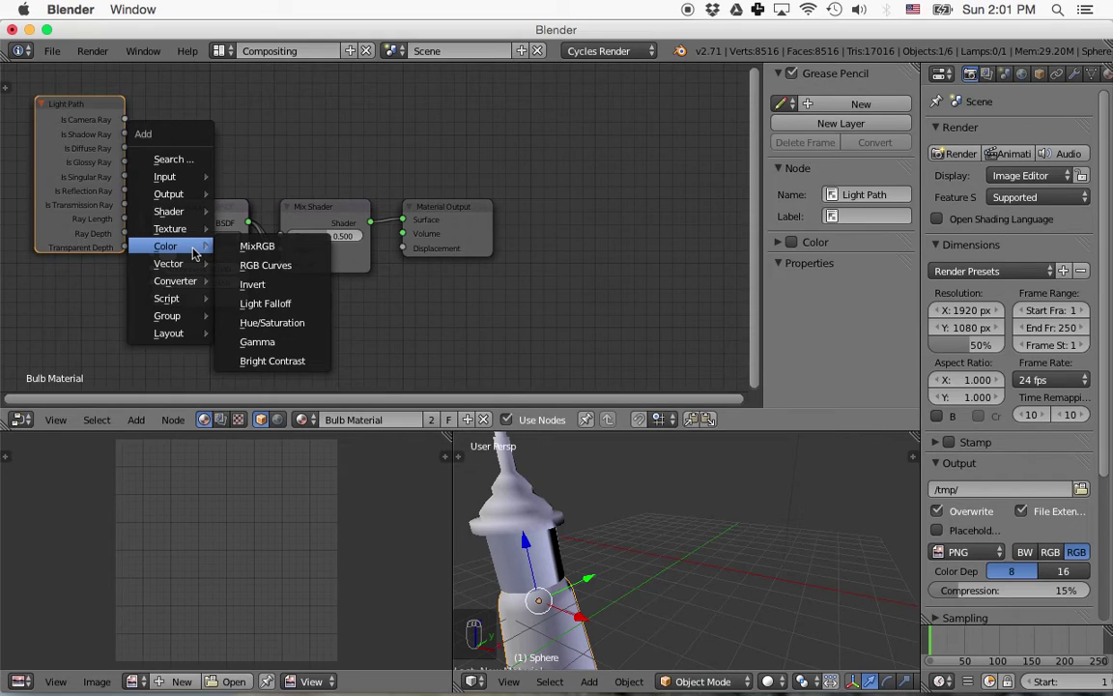
{"action": "left_click", "coordinate": [255, 246]}
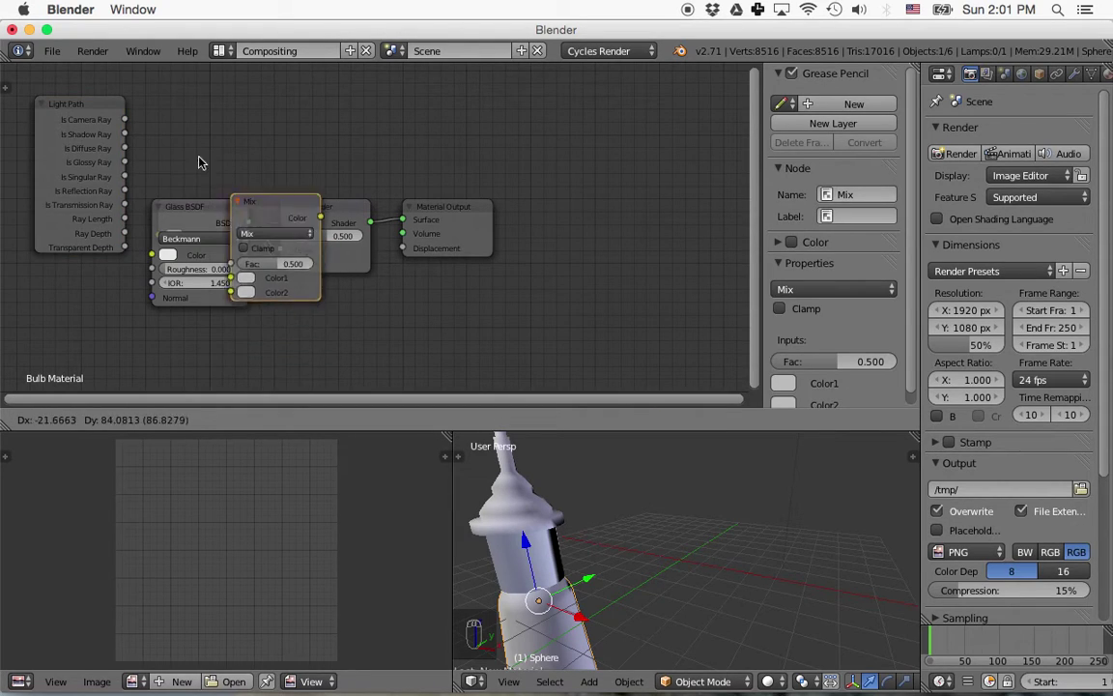
{"action": "left_click", "coordinate": [177, 81]}
{"action": "left_click", "coordinate": [218, 117]}
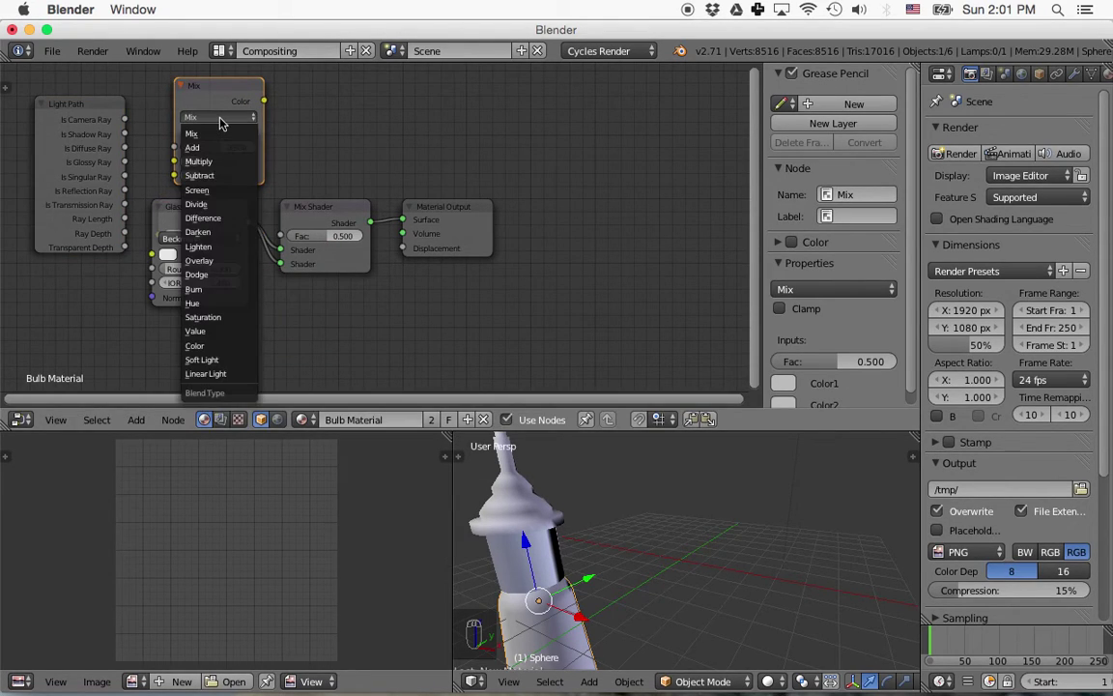
{"action": "left_click", "coordinate": [217, 147]}
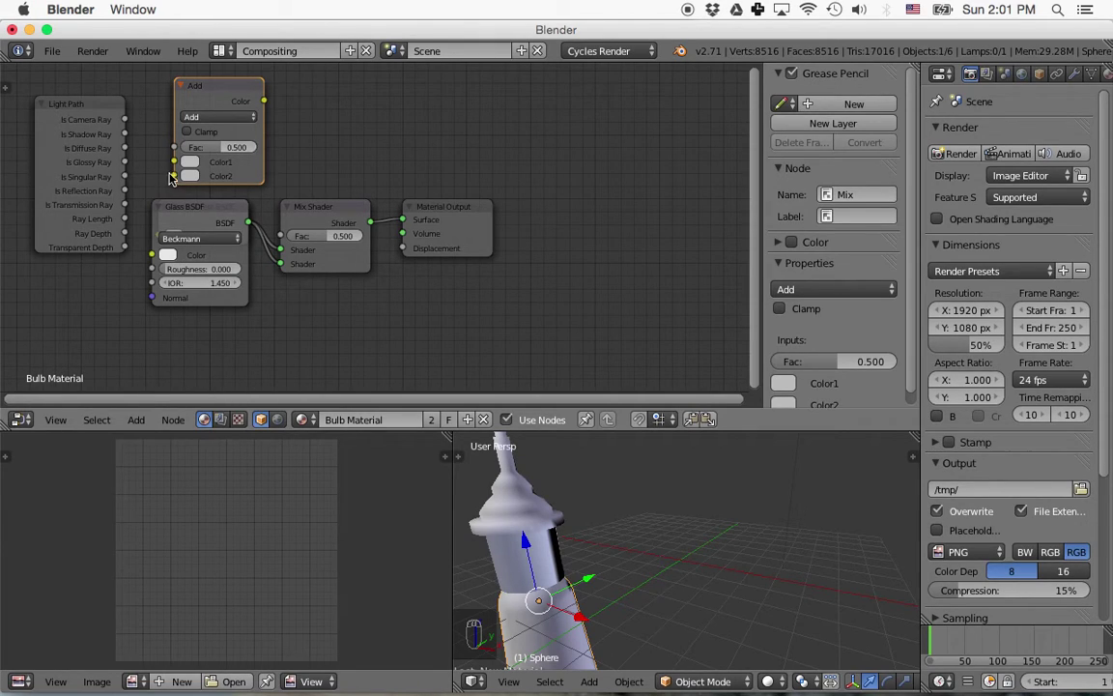
Link Is Camera Ray to the Add node's Color1, Is Transmission Ray to Color2, and its Color output to the Mix Shader's Fac.
{"action": "left_click_drag", "start_coordinate": [125, 120], "coordinate": [173, 162]}
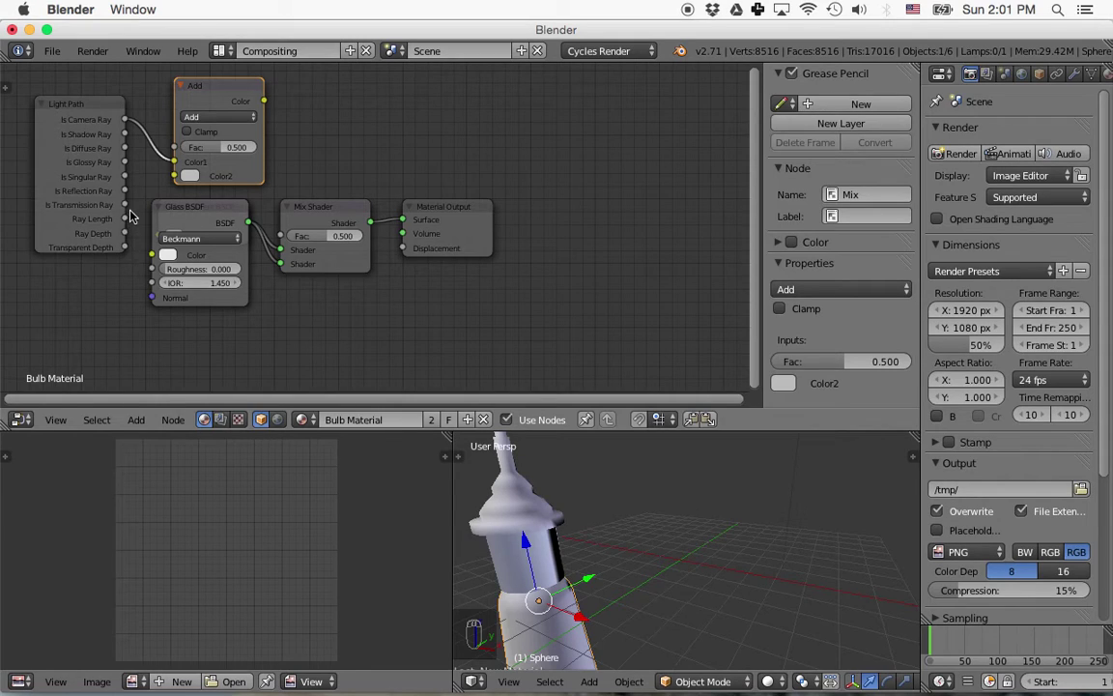
{"action": "left_click_drag", "start_coordinate": [125, 191], "coordinate": [172, 181]}
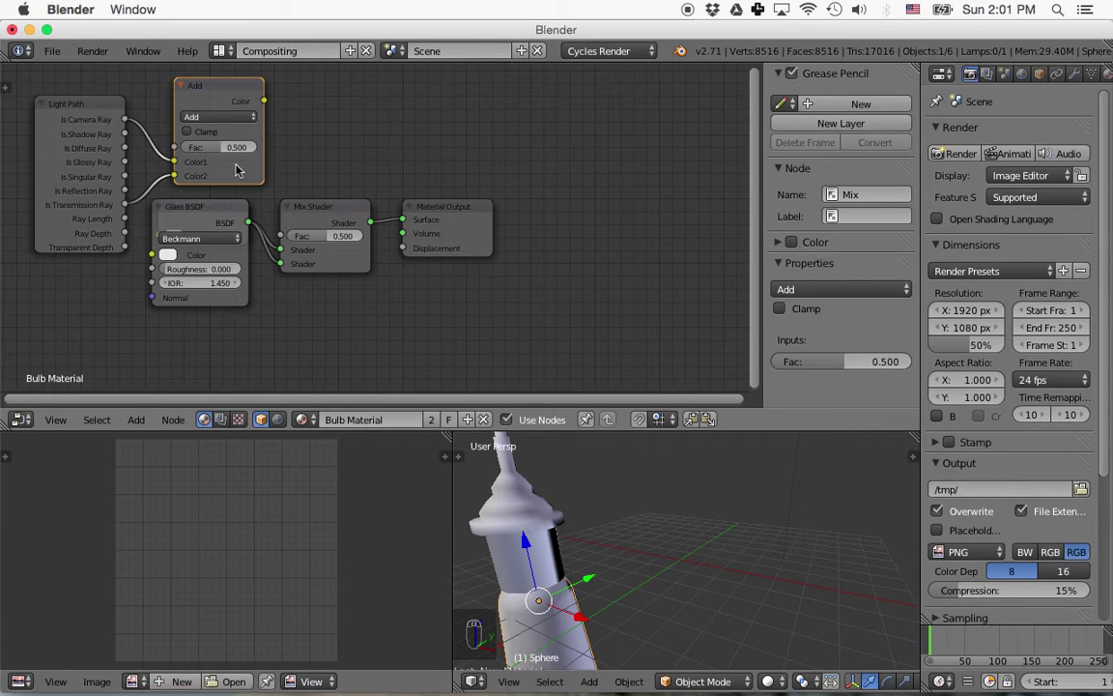
{"action": "left_click_drag", "start_coordinate": [263, 101], "coordinate": [280, 236]}
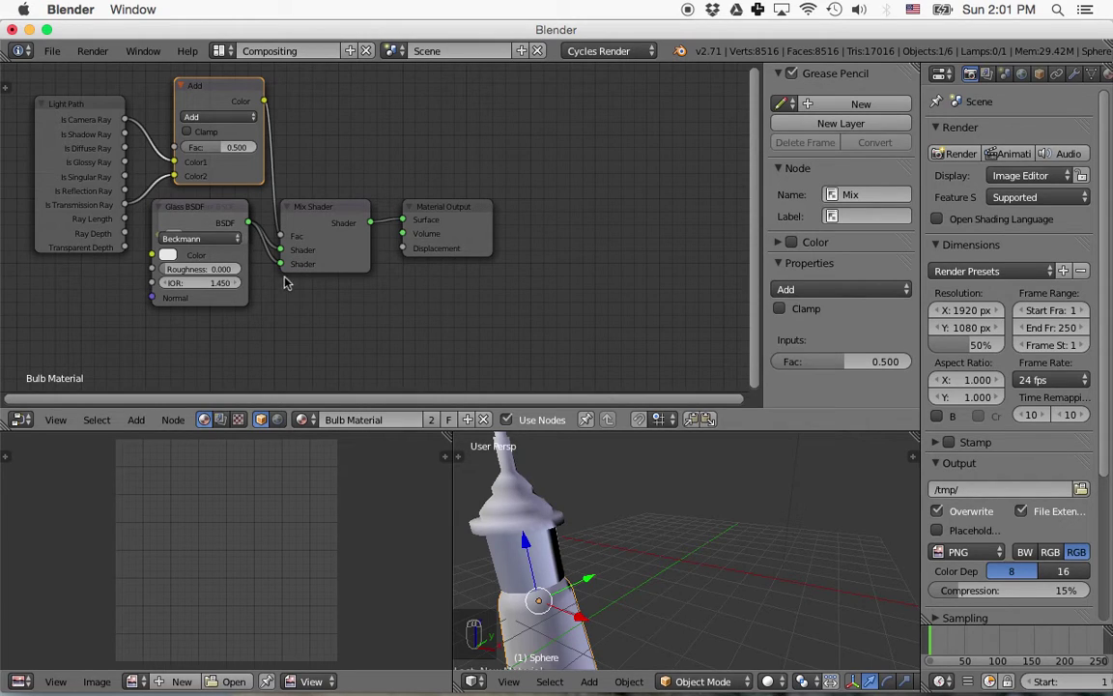
Move the Glass BSDF node below the Transparent BSDF node and set the Add node's Fac to 1.
{"action": "left_click_drag", "start_coordinate": [203, 210], "coordinate": [208, 269]}
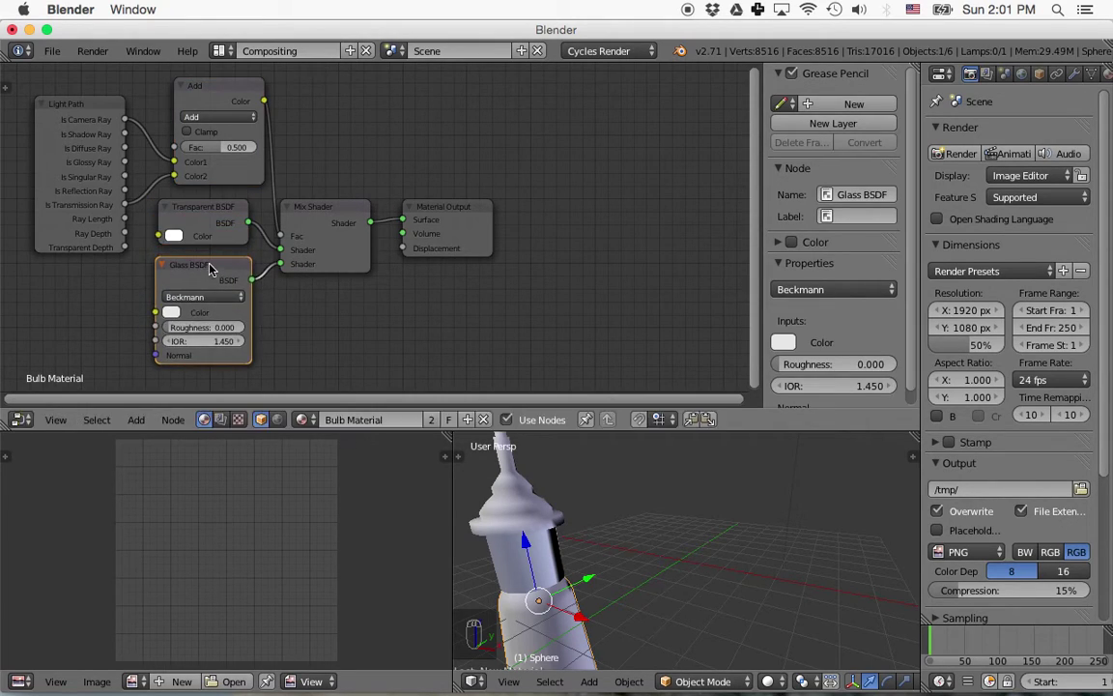
{"action": "left_click", "coordinate": [230, 147]}
{"action": "key", "text": "BackSpace"}
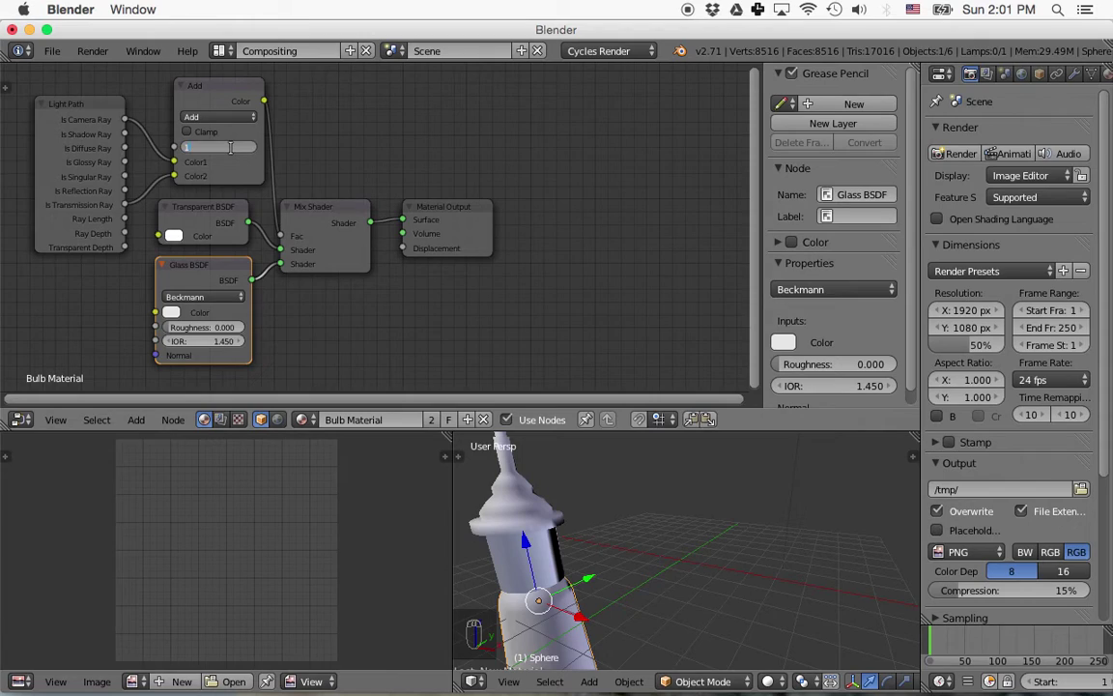
{"action": "type", "text": "1"}
{"action": "key", "text": "Return"}
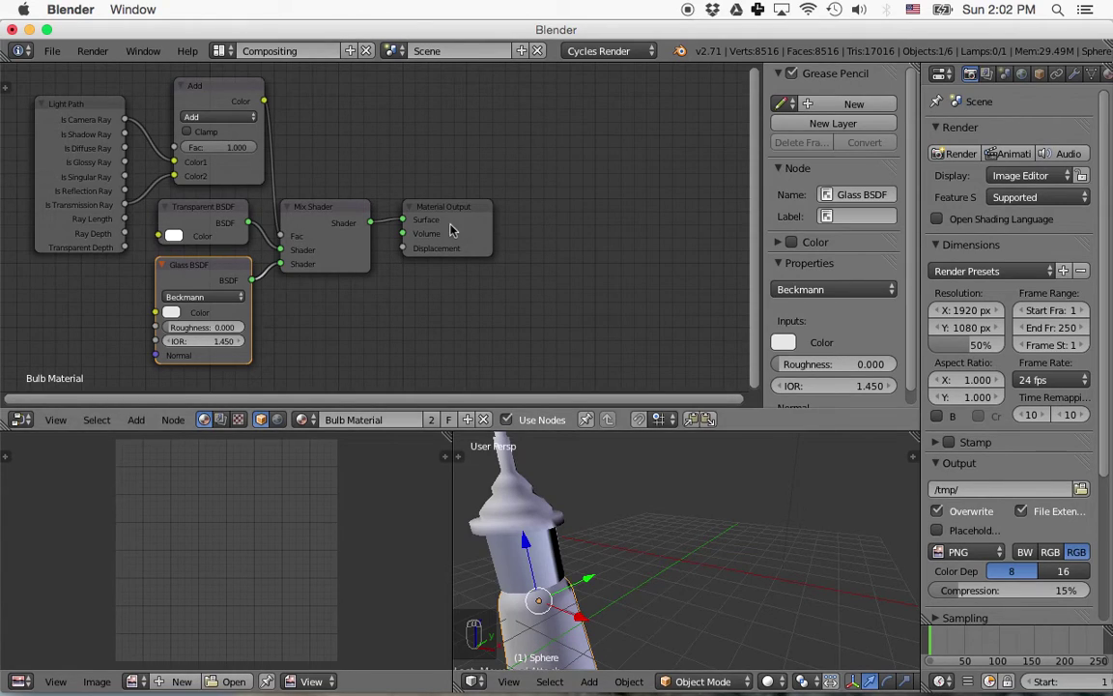
Return to the Default screen layout, deselect everything and show the bulb in solid shading from the front.
{"action": "left_click", "coordinate": [228, 55]}
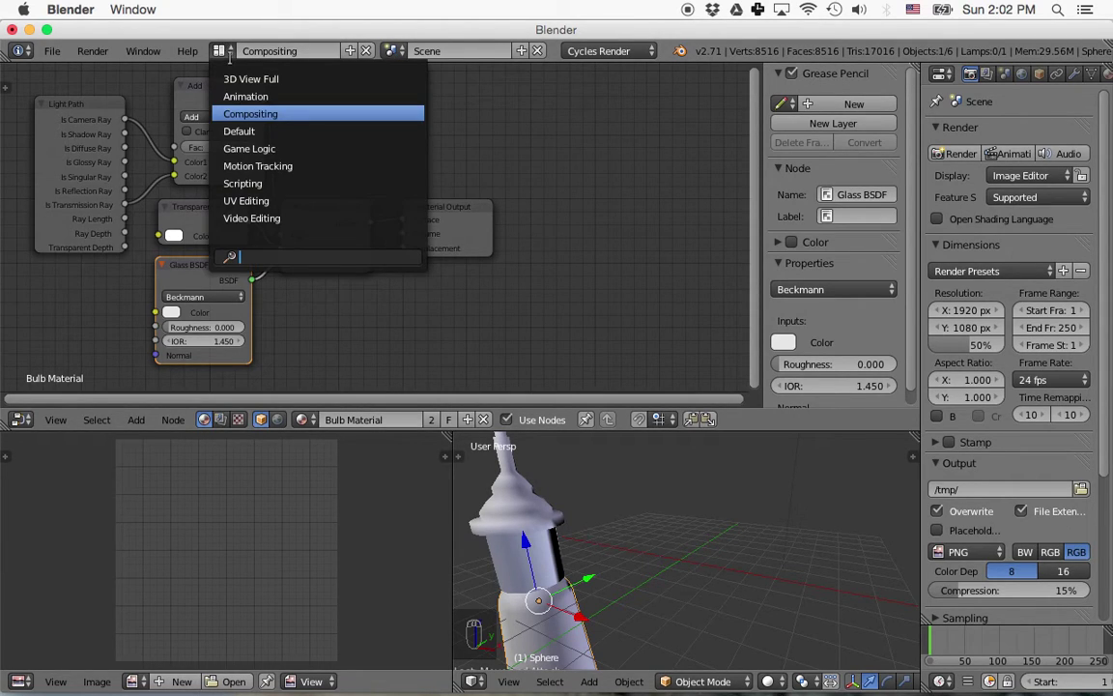
{"action": "left_click", "coordinate": [255, 131]}
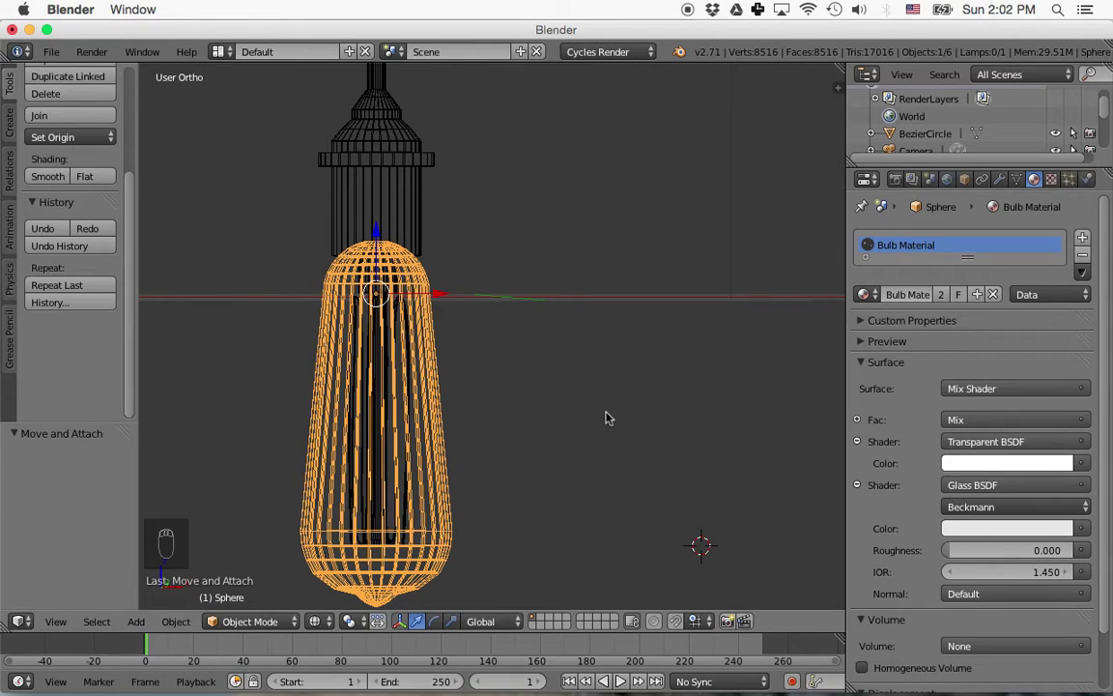
{"action": "key", "text": "a"}
{"action": "scroll", "coordinate": [606, 418], "scroll_direction": "down", "scroll_amount": 5}
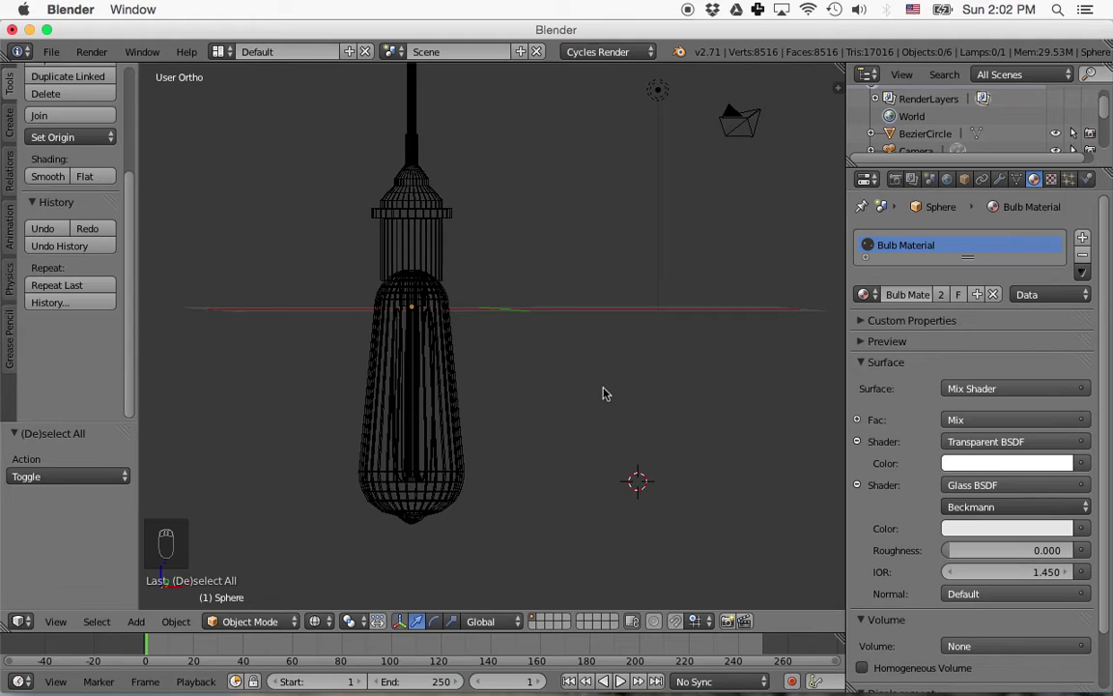
{"action": "key", "text": "z"}
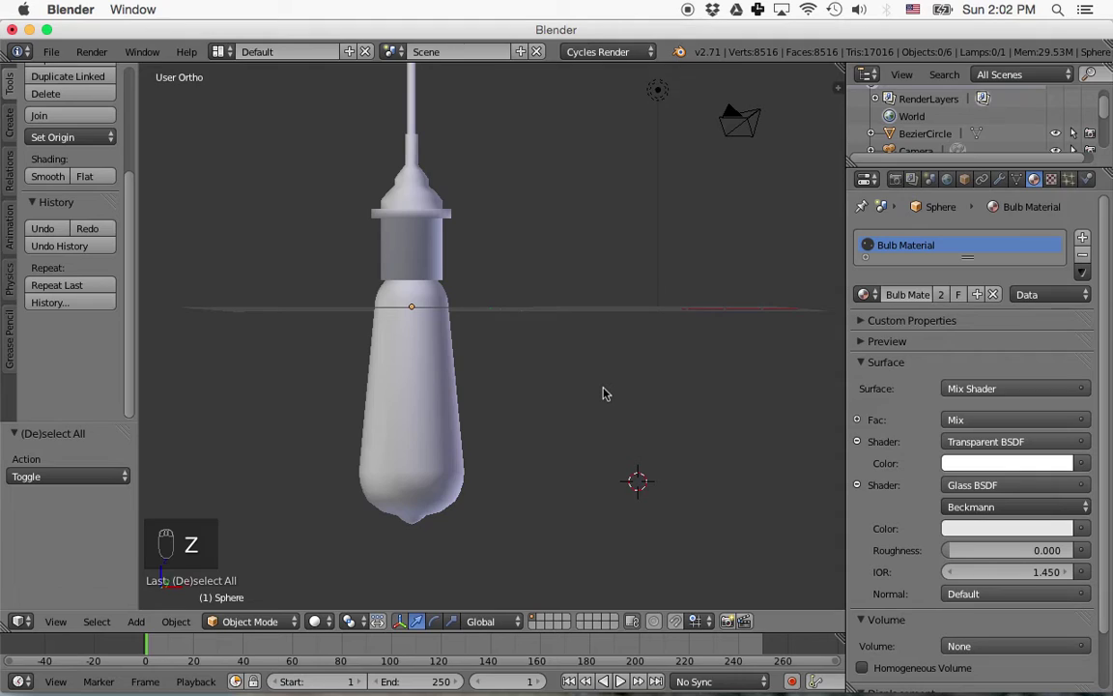
{"action": "key", "text": "KP_1"}
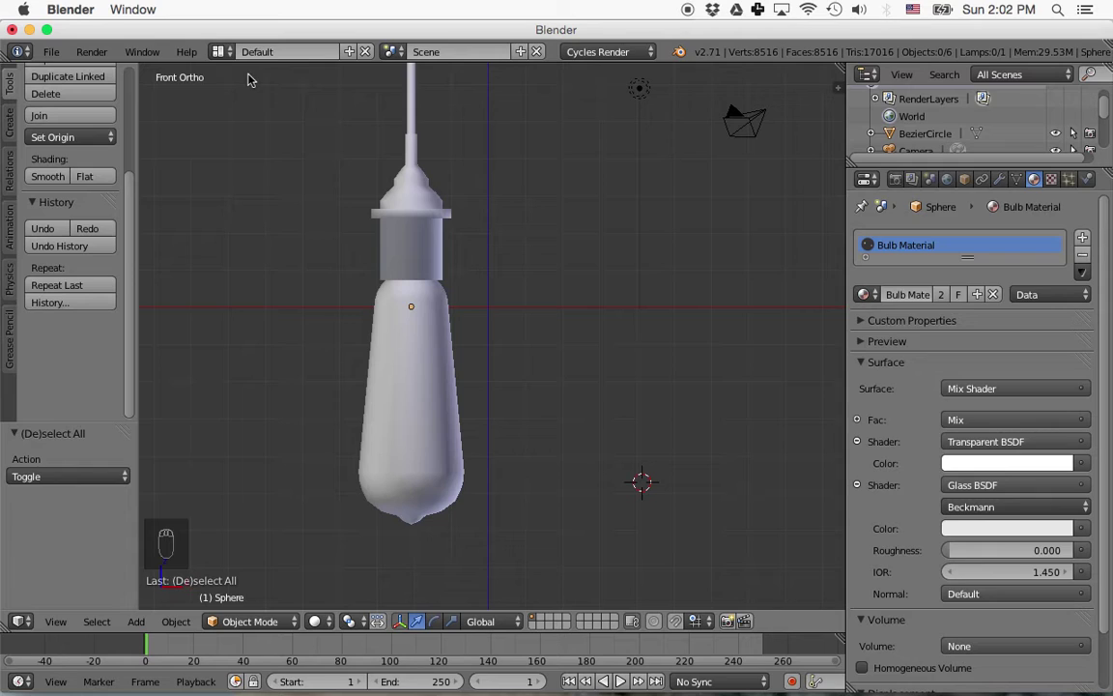
Find the Import Images as Planes add-on in the user preferences by searching for "planes" and make sure it is enabled.
{"action": "left_click", "coordinate": [50, 55]}
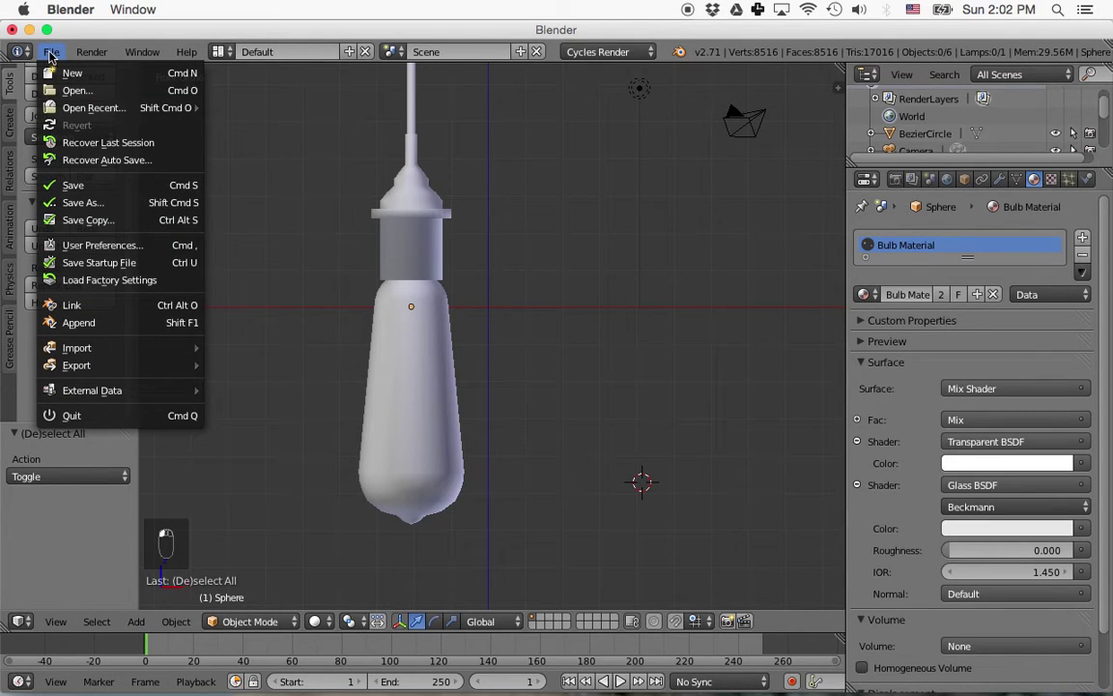
{"action": "left_click", "coordinate": [96, 245]}
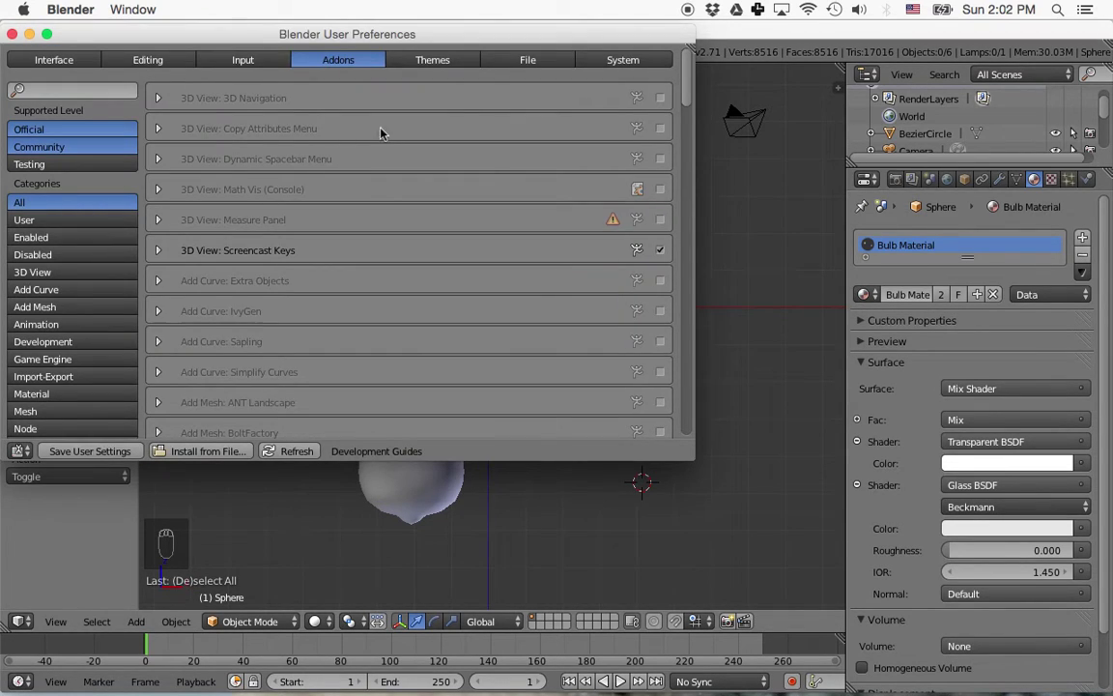
{"action": "left_click", "coordinate": [58, 93]}
{"action": "type", "text": "planes"}
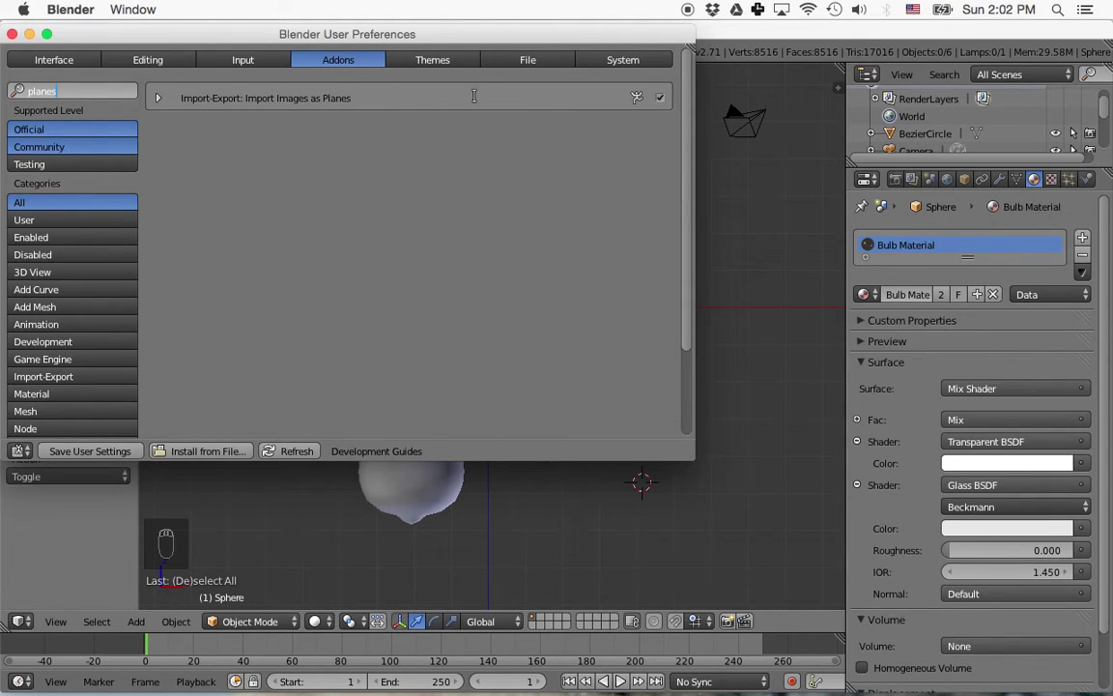
{"action": "left_click", "coordinate": [598, 94]}
{"action": "left_click", "coordinate": [660, 98]}
{"action": "left_click", "coordinate": [660, 99]}
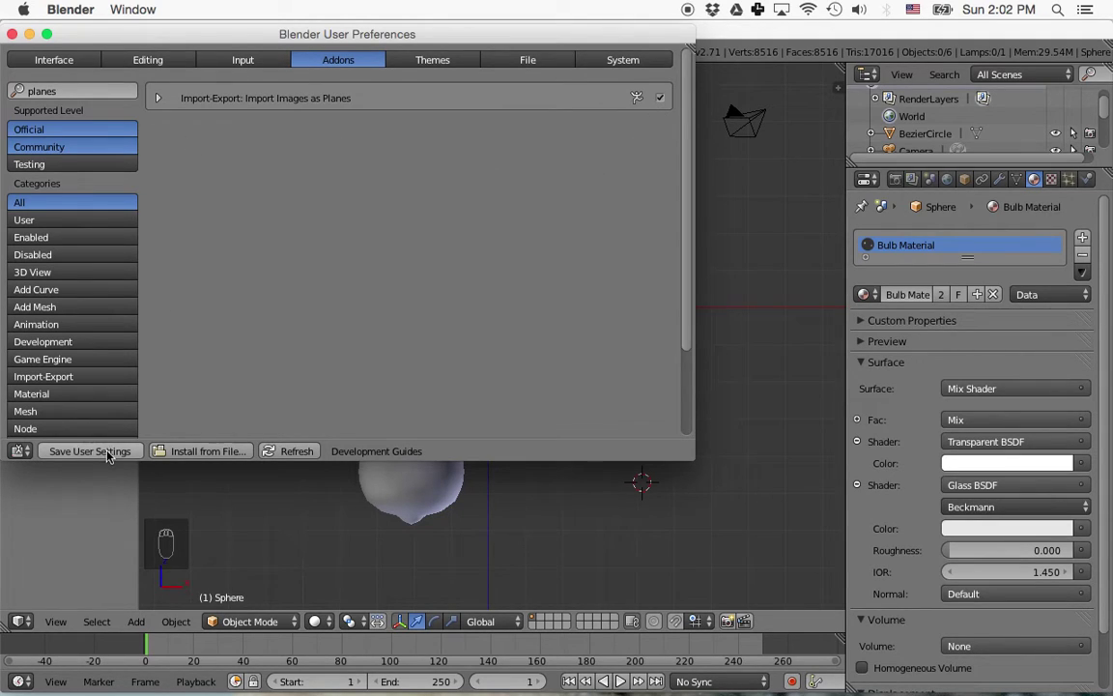
{"action": "left_click", "coordinate": [13, 34]}
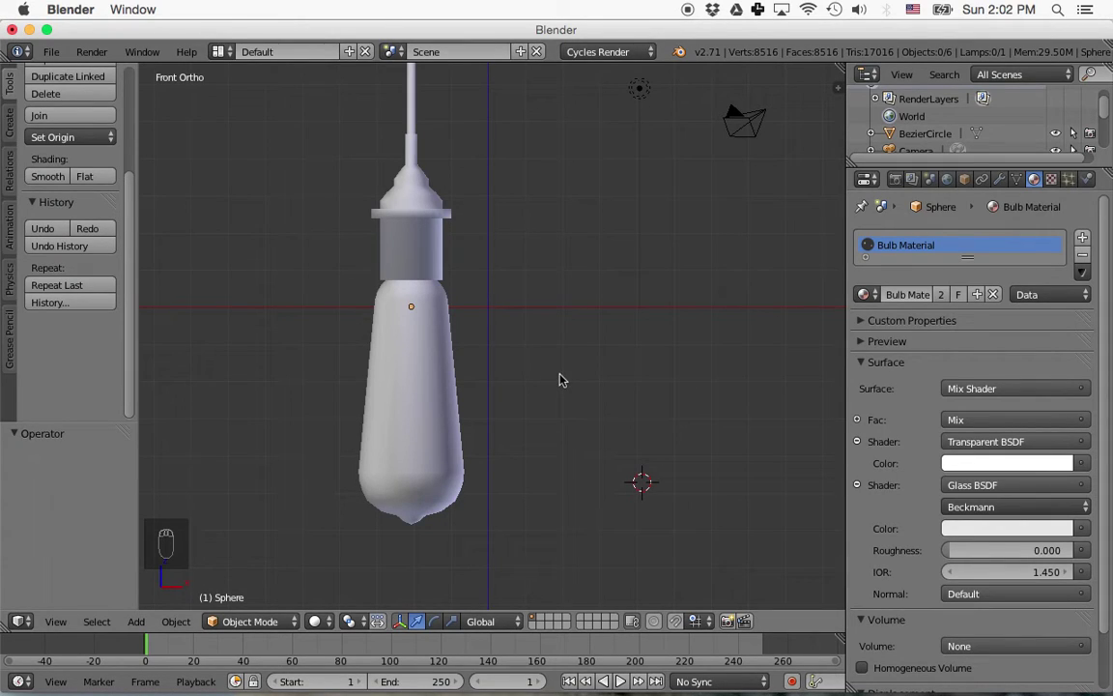
Import MetalScratches0027_L.jpg from the Textures folder into the scene as an image plane.
{"action": "key", "text": "shift+a"}
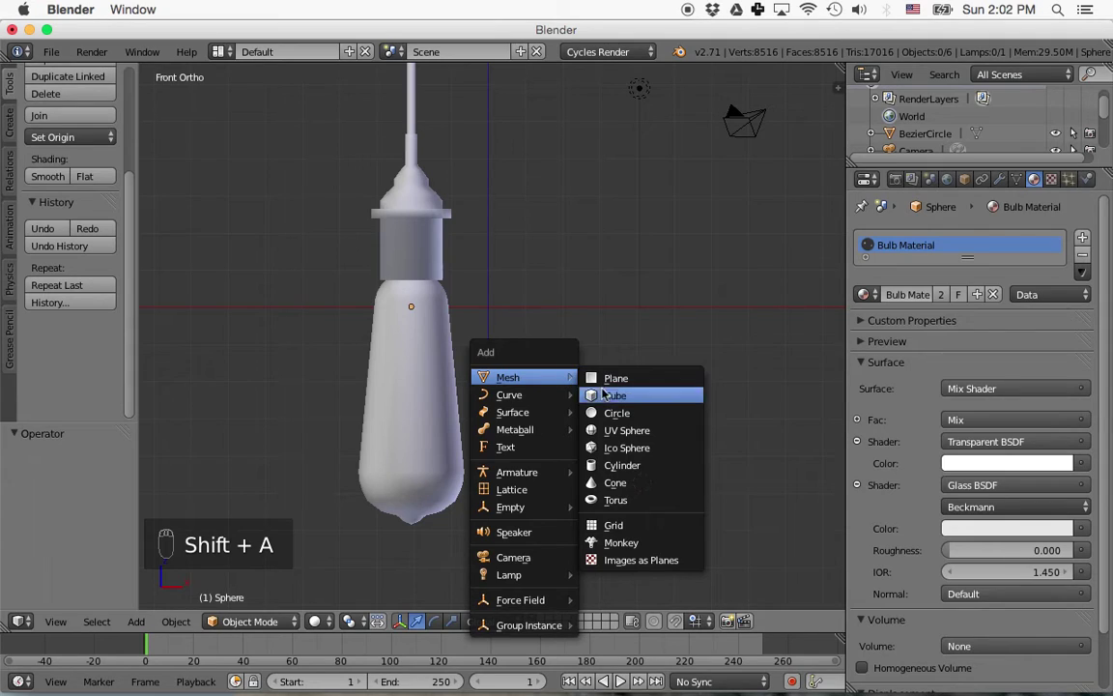
{"action": "left_click", "coordinate": [642, 561]}
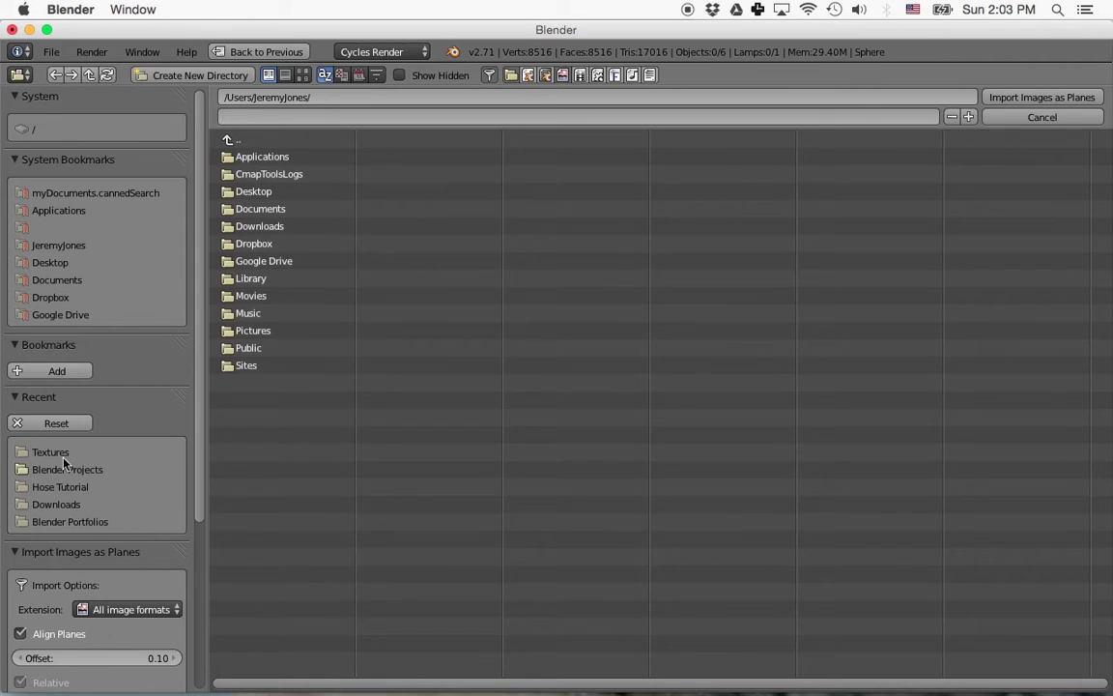
{"action": "left_click", "coordinate": [31, 454]}
{"action": "left_click", "coordinate": [278, 193]}
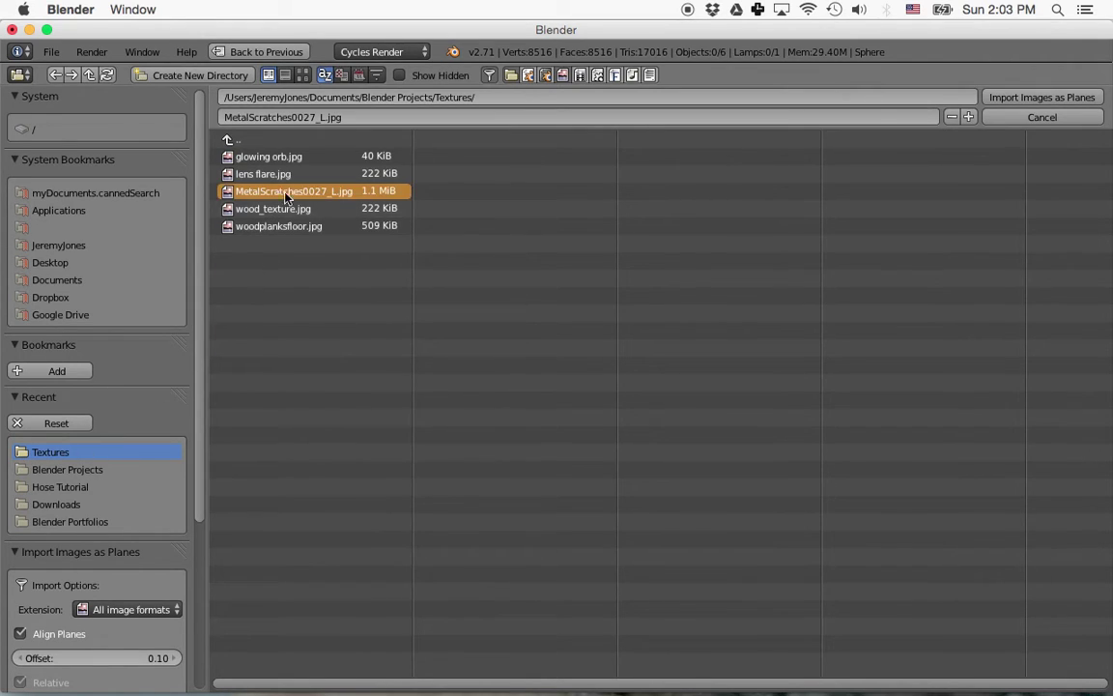
{"action": "left_click", "coordinate": [1012, 98]}
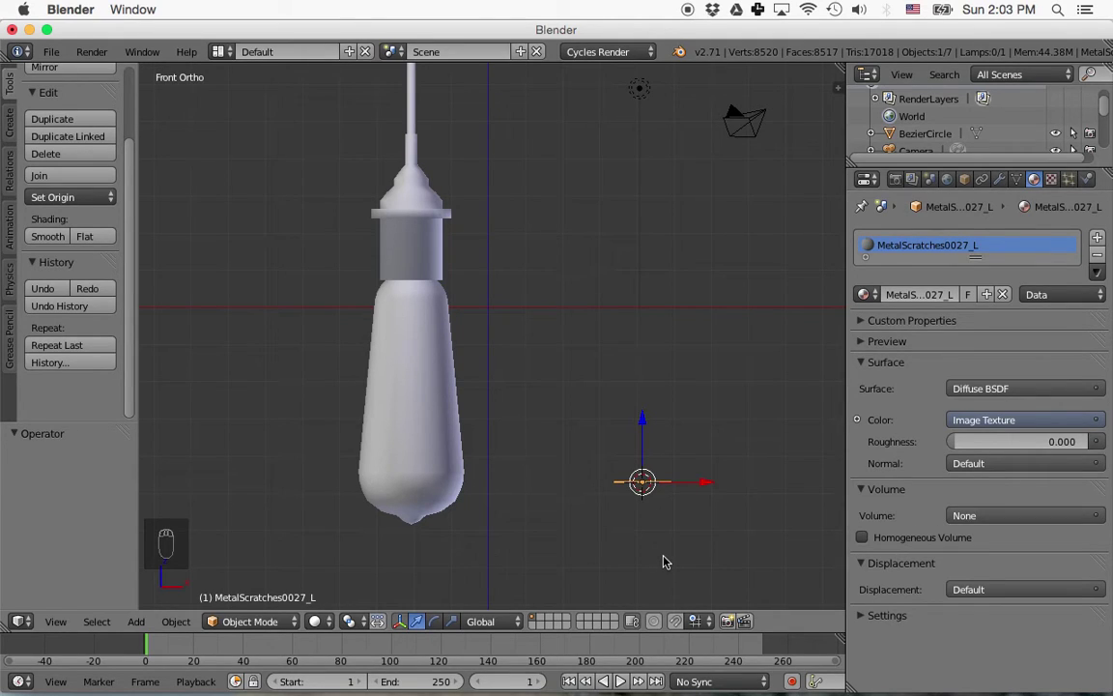
Rotate the imported metal scratches plane 90 degrees about the global X axis.
{"action": "key", "text": "r"}
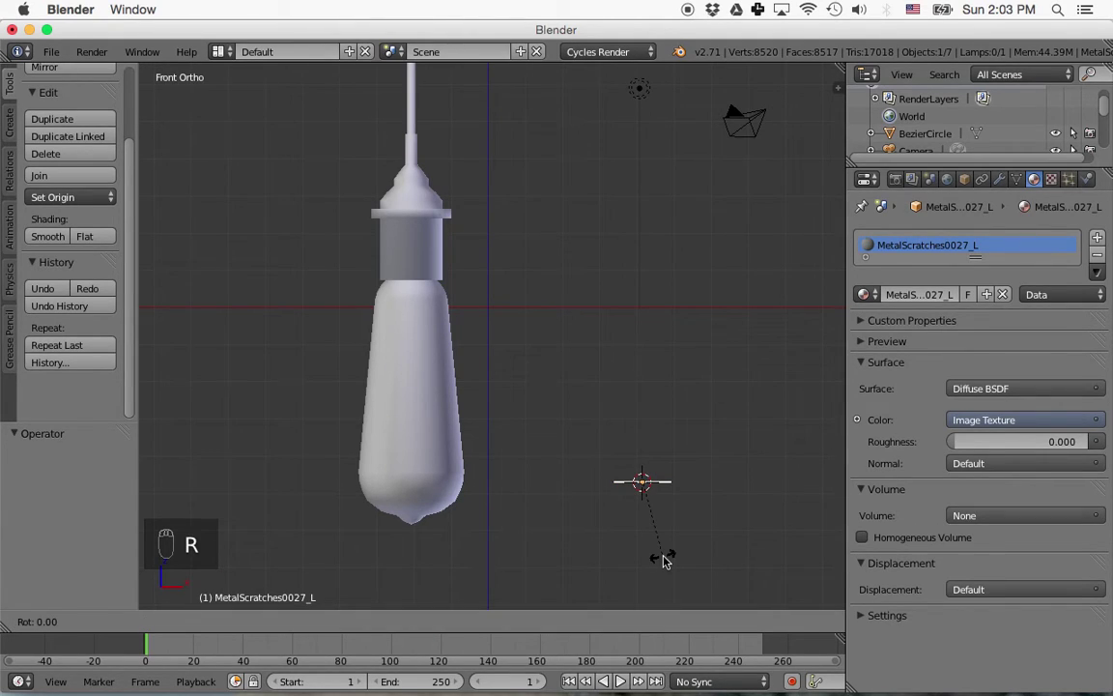
{"action": "key", "text": "x"}
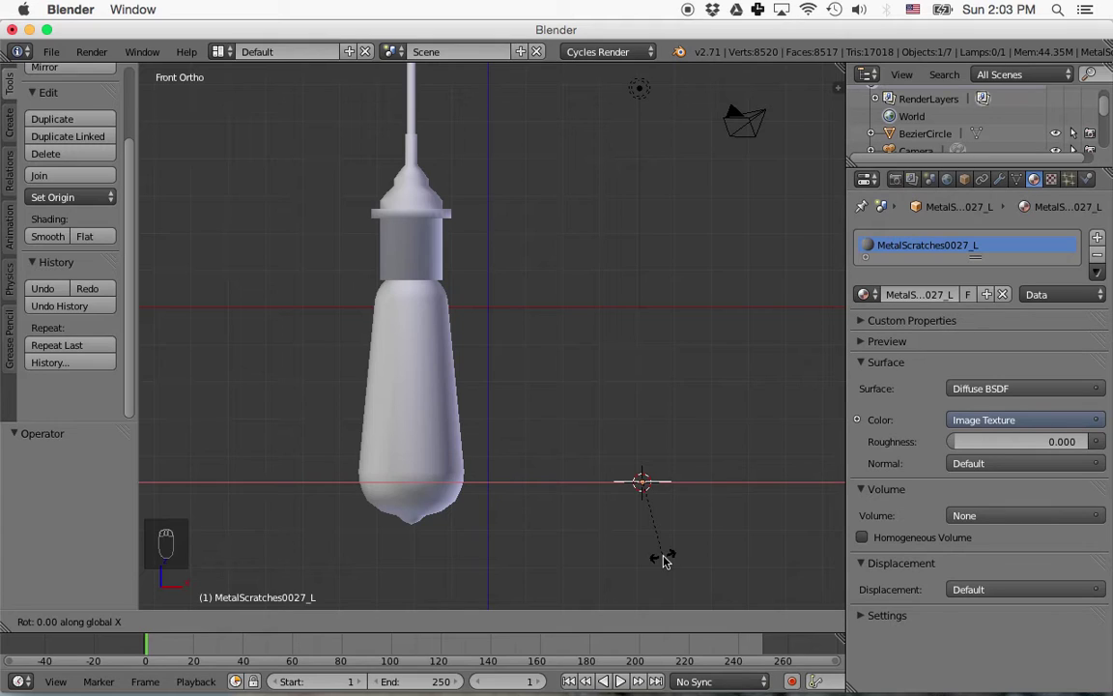
{"action": "type", "text": "90"}
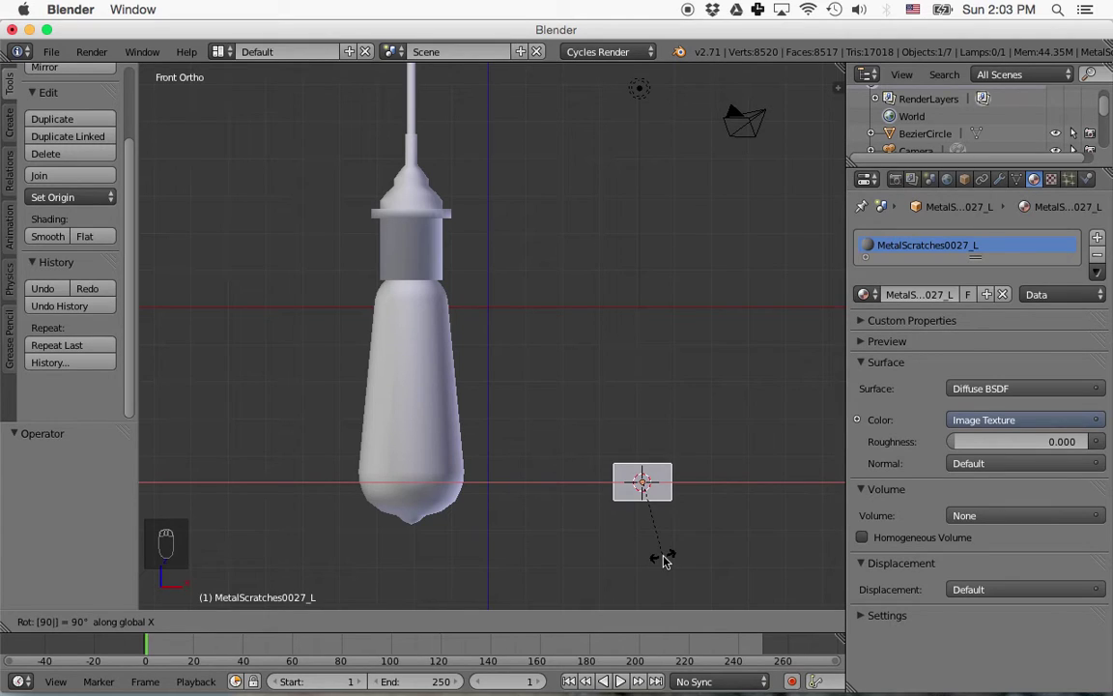
{"action": "key", "text": "Return"}
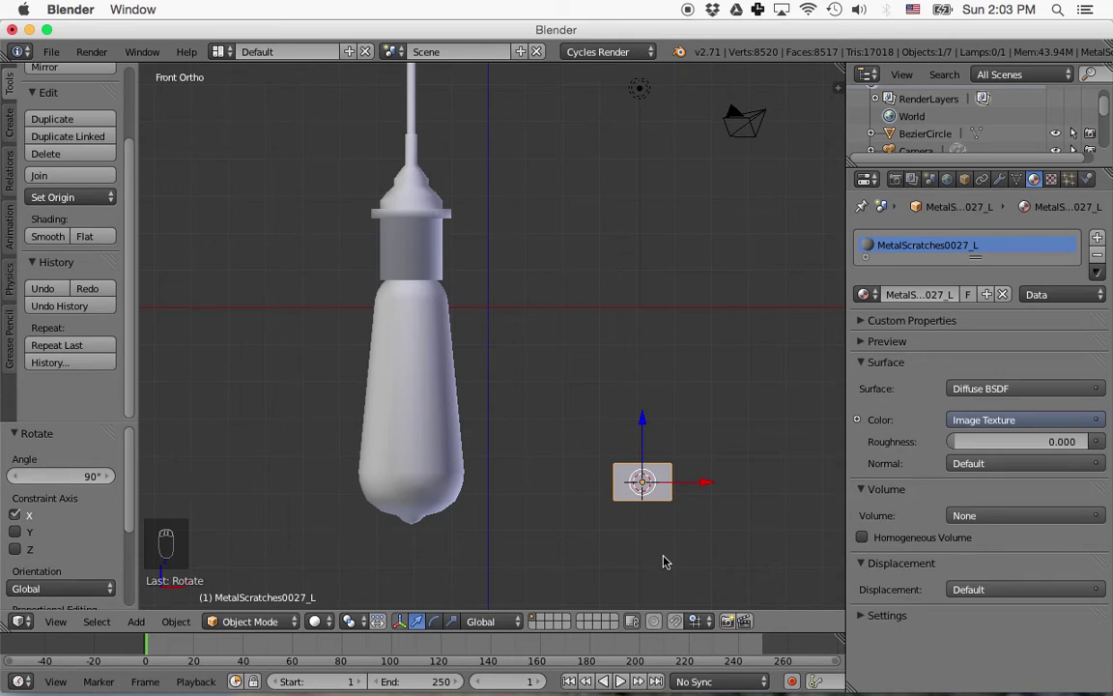
Scale the metal scratches plane up by about 4.3, and again by about 5.7, to backdrop size.
{"action": "scroll", "coordinate": [664, 561], "scroll_direction": "down", "scroll_amount": 5}
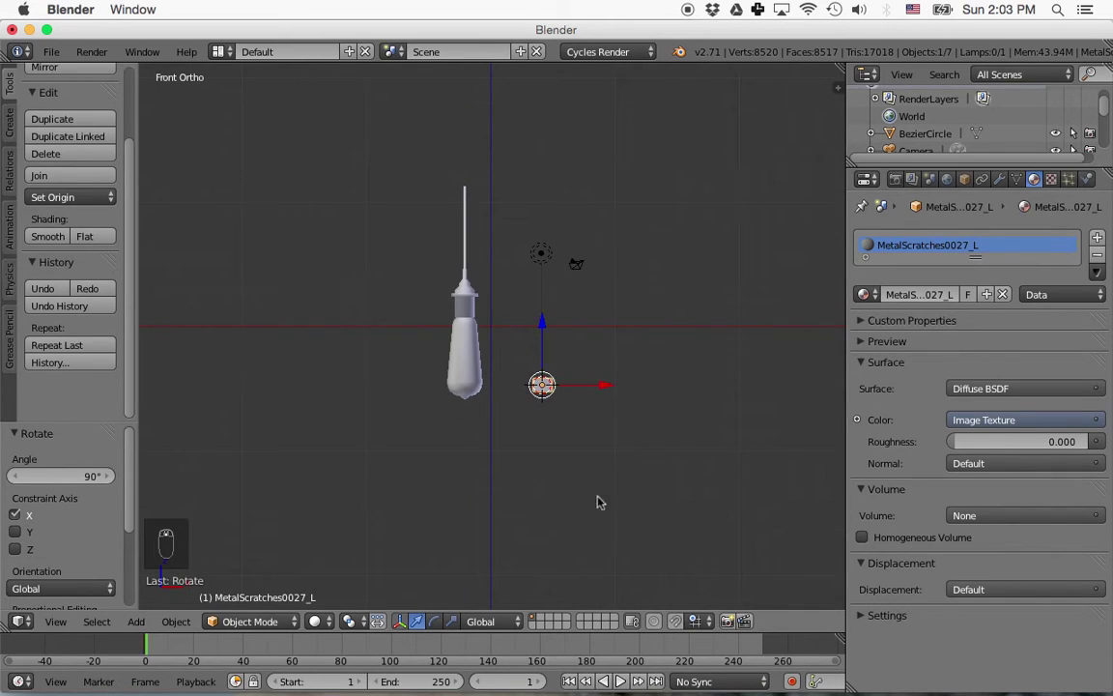
{"action": "key", "text": "s"}
{"action": "left_click", "coordinate": [748, 539]}
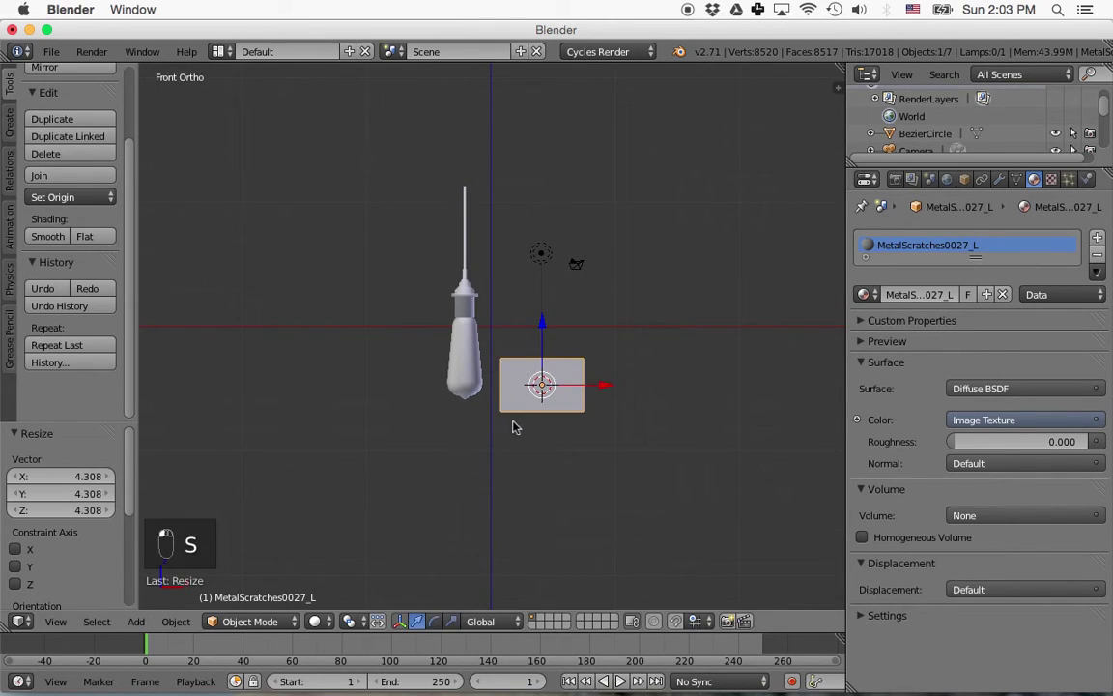
{"action": "key", "text": "s"}
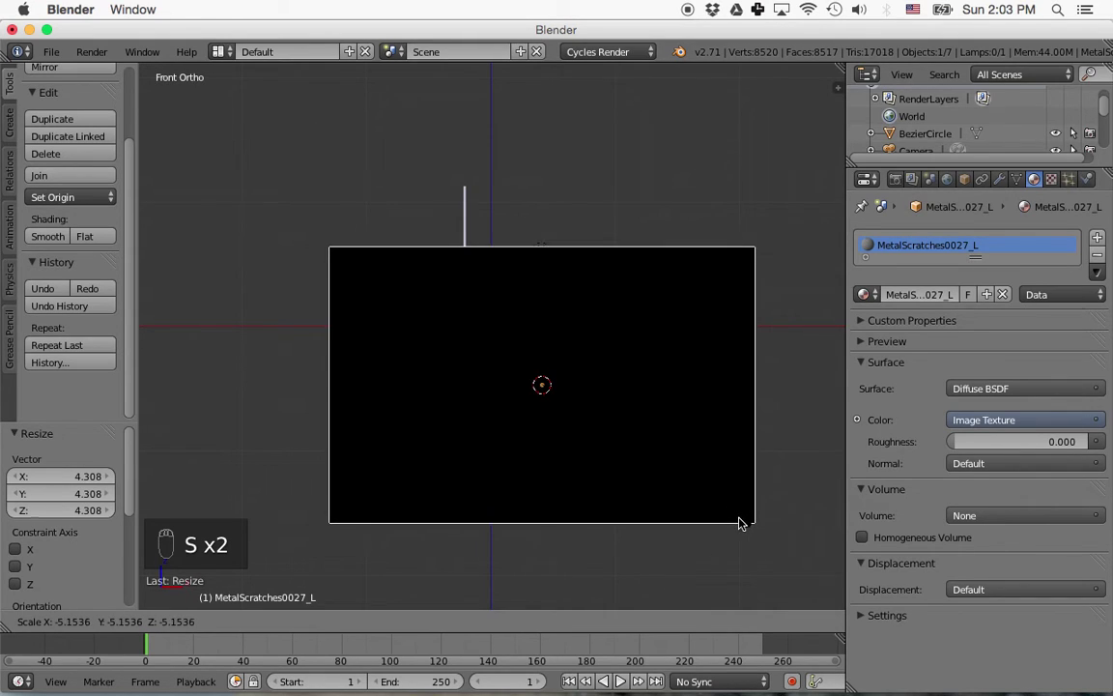
{"action": "left_click", "coordinate": [741, 554]}
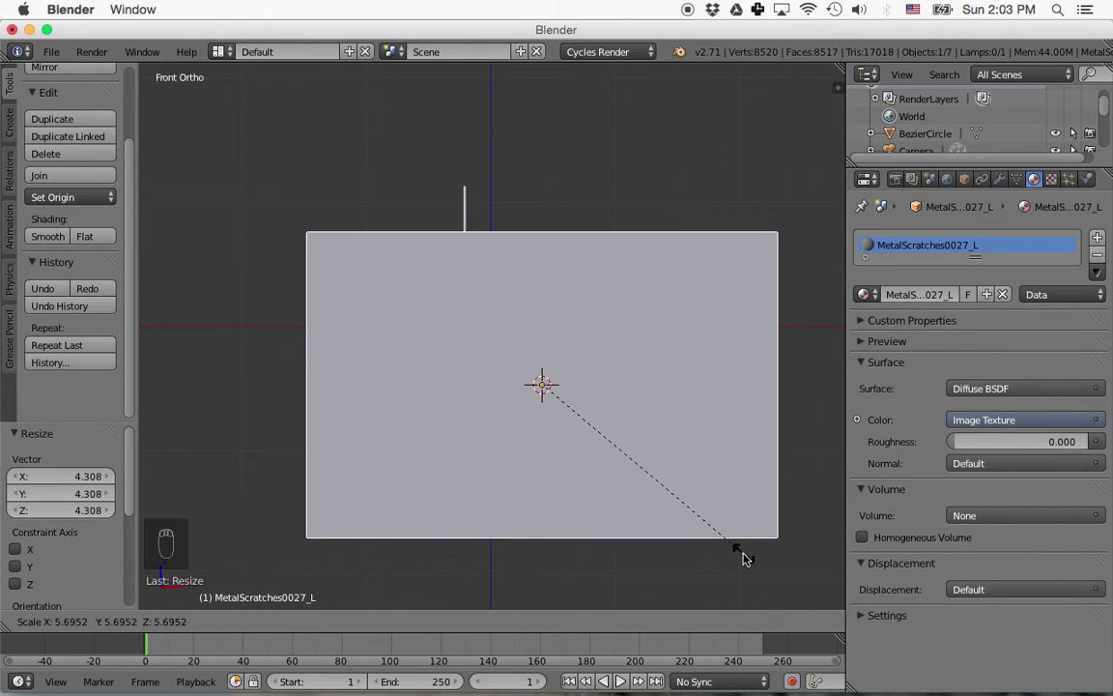
Move the metal scratches plane about 7.5 units along the Y axis behind the bulb and return to the front view.
{"action": "middle_click_drag", "start_coordinate": [686, 495], "coordinate": [473, 512]}
{"action": "key", "text": "g"}
{"action": "key", "text": "y"}
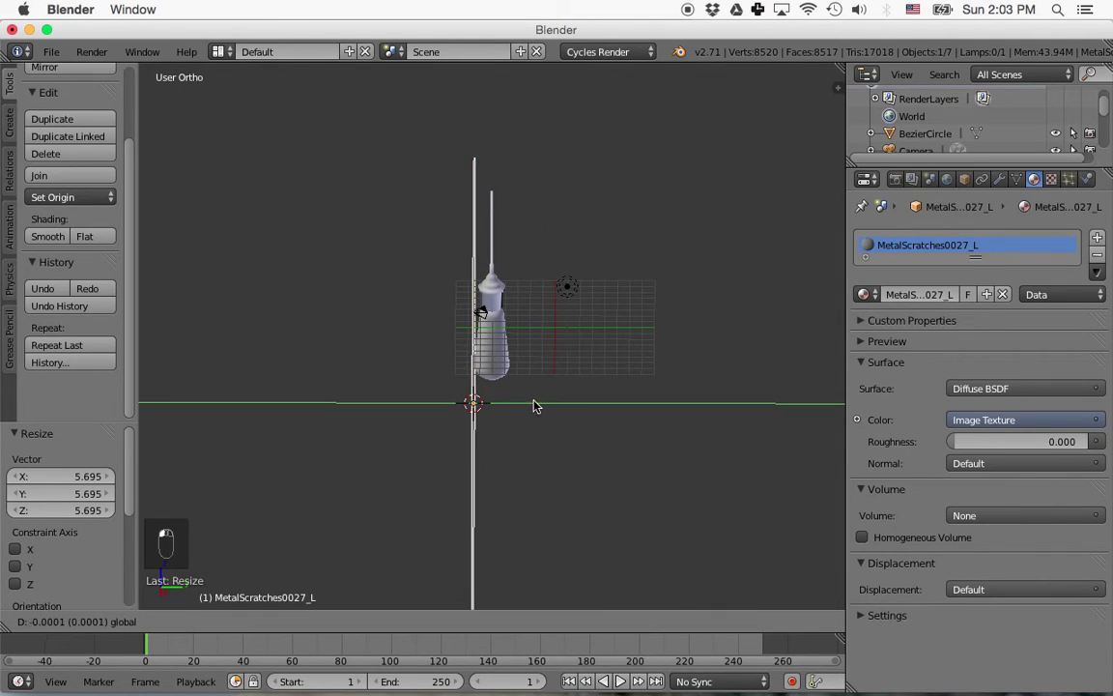
{"action": "left_click", "coordinate": [626, 390]}
{"action": "key", "text": "KP_1"}
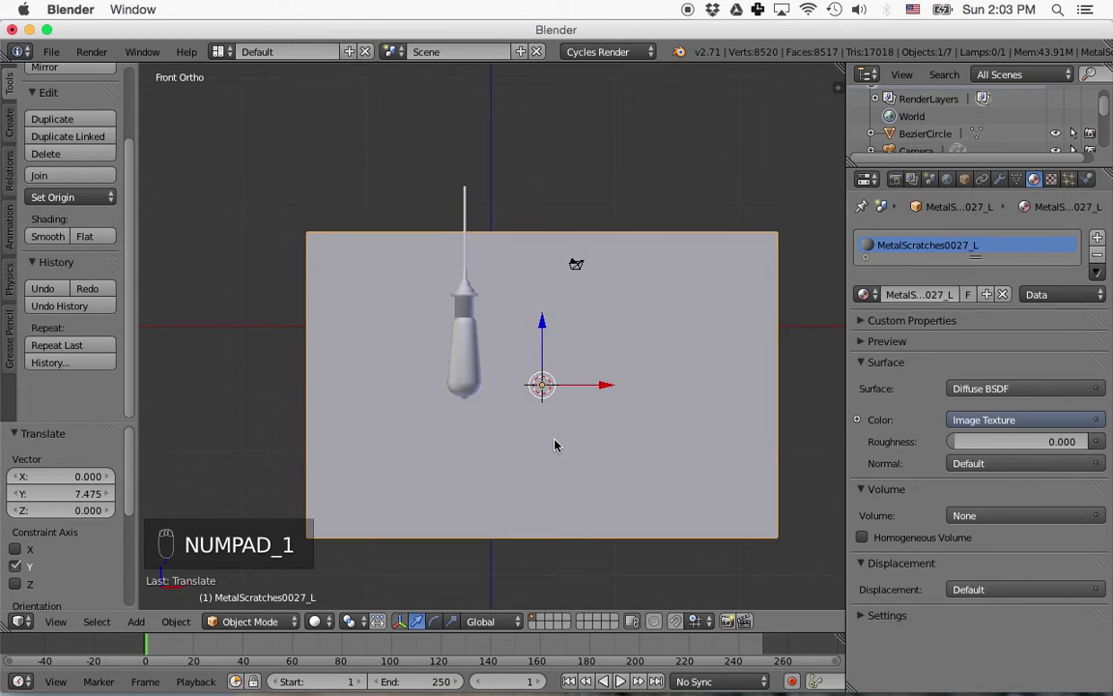
Centre the metal scratches plane behind the bulb and scale it down to about 0.76 of its size.
{"action": "left_click_drag", "start_coordinate": [542, 322], "coordinate": [541, 266]}
{"action": "left_click_drag", "start_coordinate": [616, 330], "coordinate": [553, 336]}
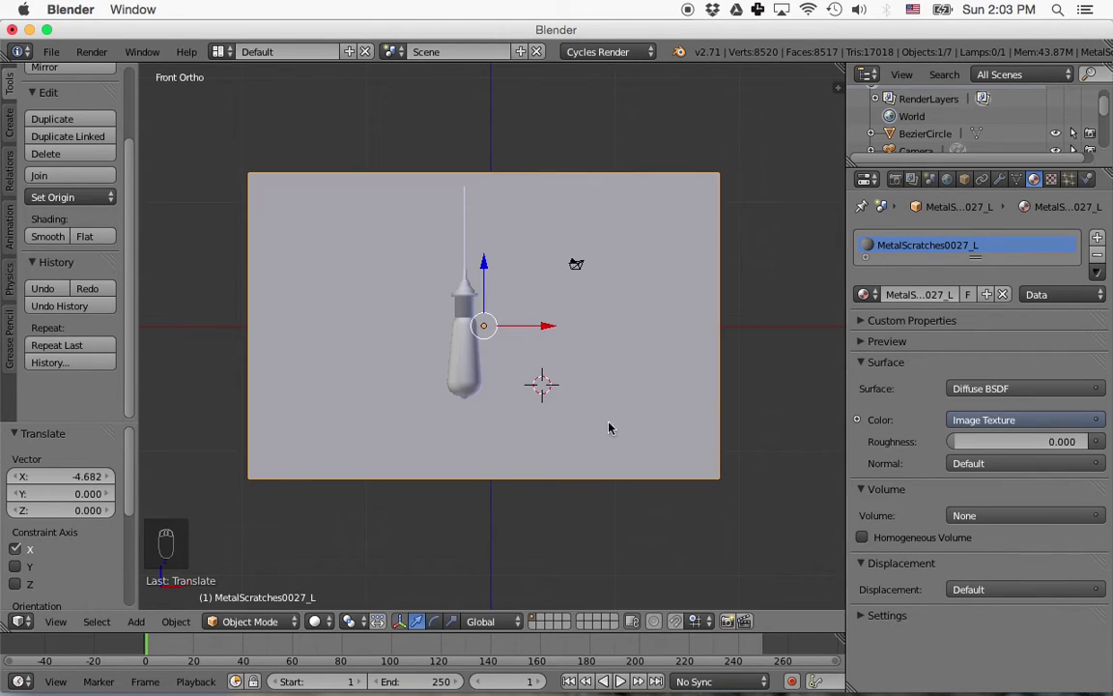
{"action": "key", "text": "s"}
{"action": "left_click", "coordinate": [587, 437]}
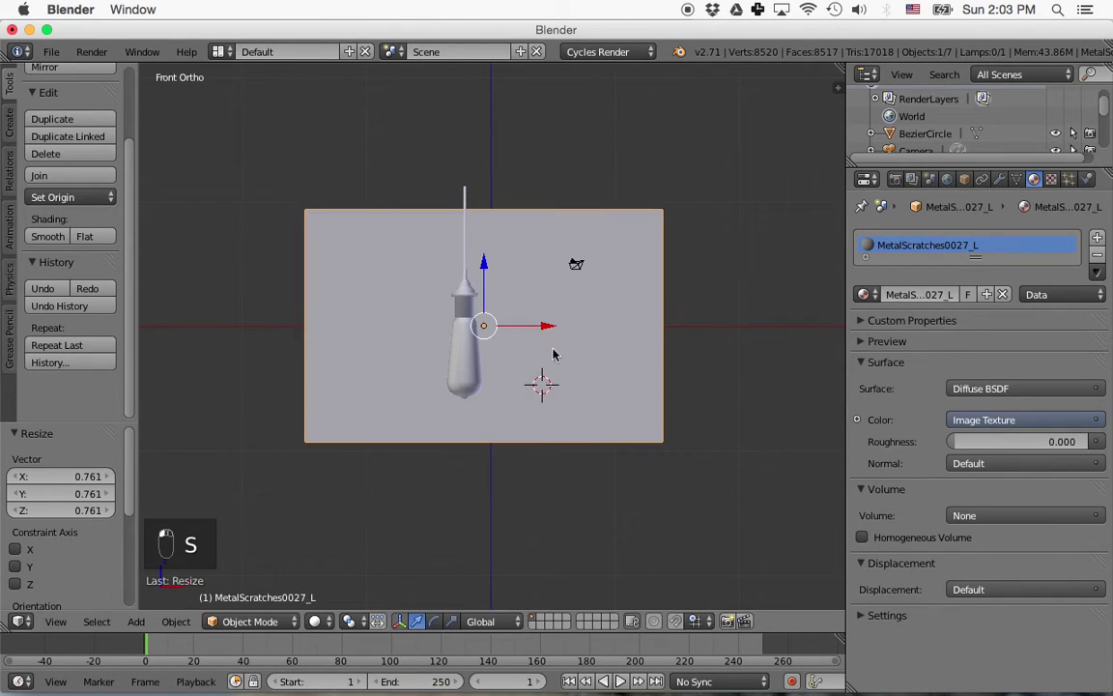
{"action": "left_click_drag", "start_coordinate": [543, 332], "coordinate": [522, 328]}
{"action": "left_click_drag", "start_coordinate": [464, 277], "coordinate": [464, 277]}
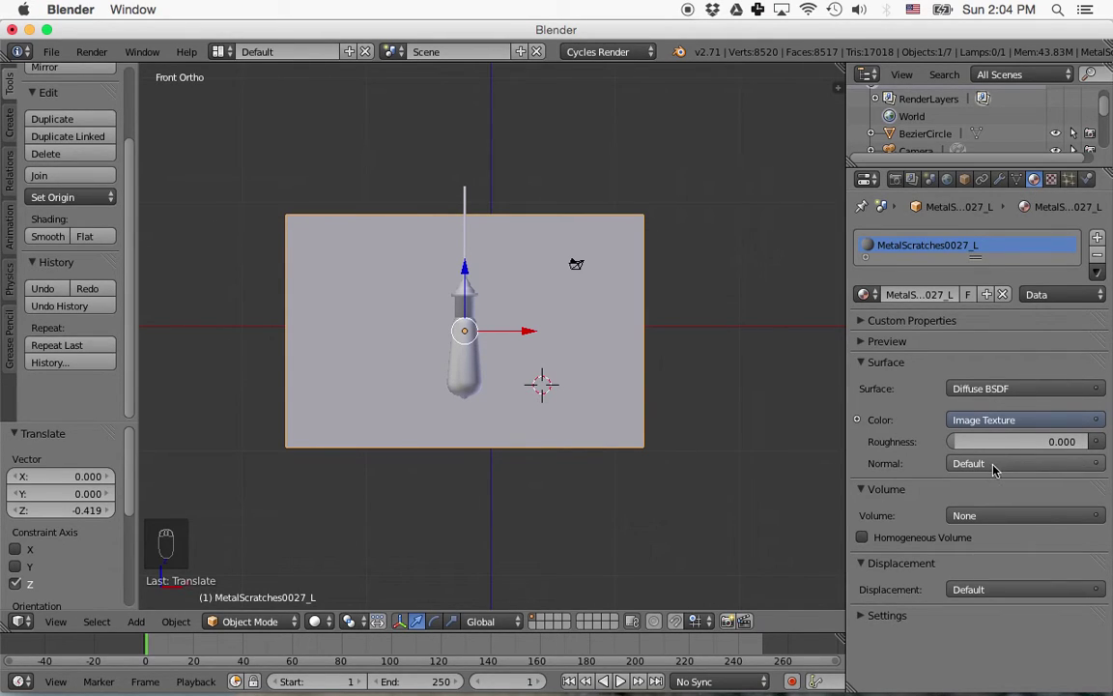
Change the metal scratches material's surface shader to Emission with a strength of 0.2.
{"action": "left_click", "coordinate": [1000, 388]}
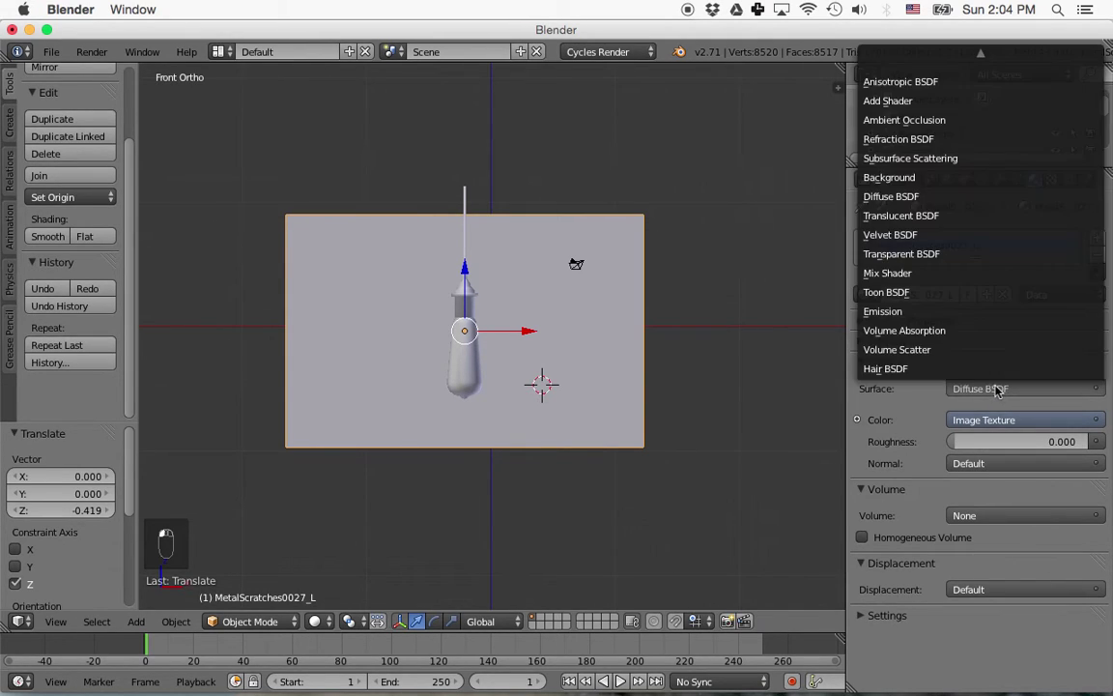
{"action": "left_click", "coordinate": [913, 311]}
{"action": "left_click", "coordinate": [1051, 443]}
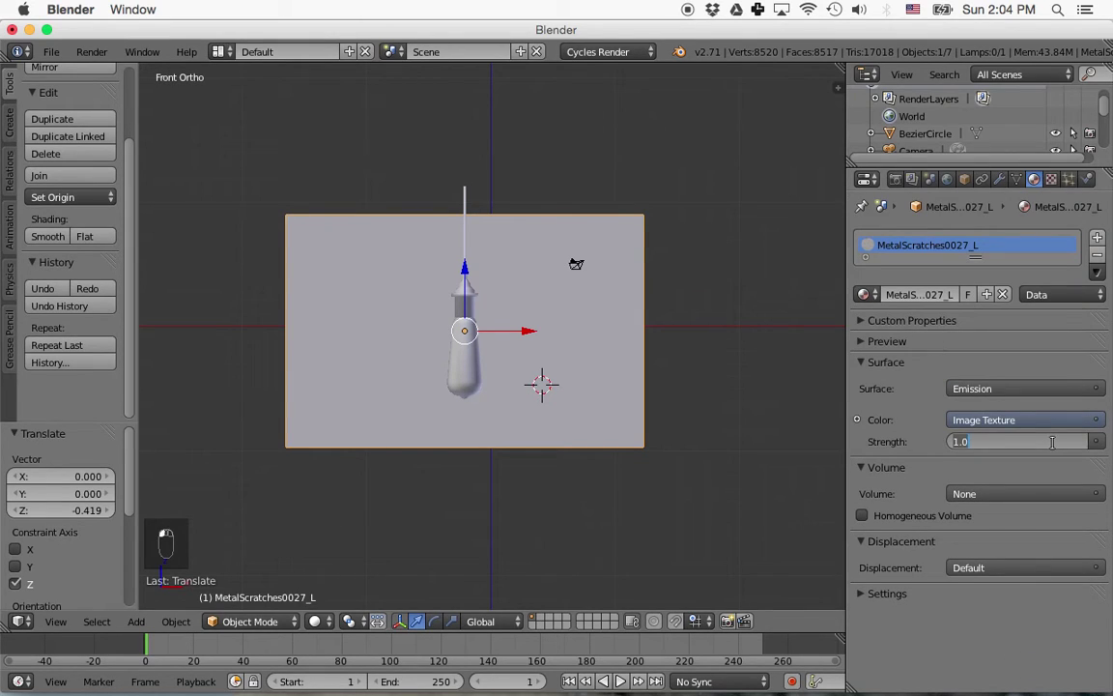
{"action": "key", "text": "BackSpace"}
{"action": "type", "text": ".2"}
{"action": "key", "text": "Return"}
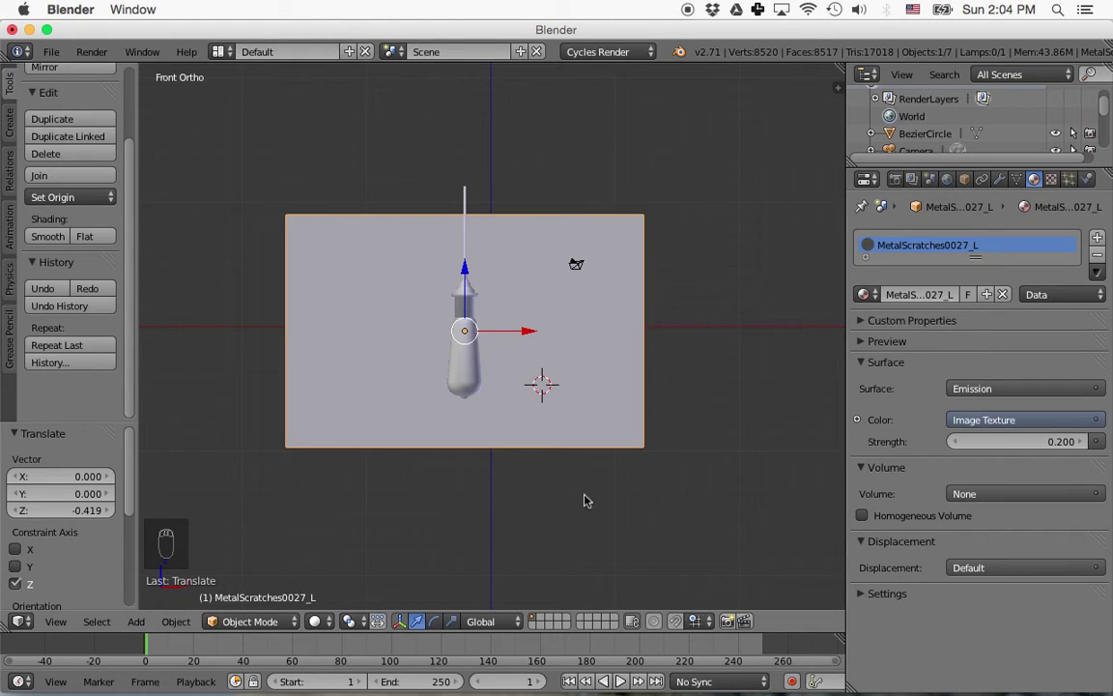
Add a mesh plane and move it about 7 units down in Z and about 22.6 units along negative X.
{"action": "key", "text": "shift+a"}
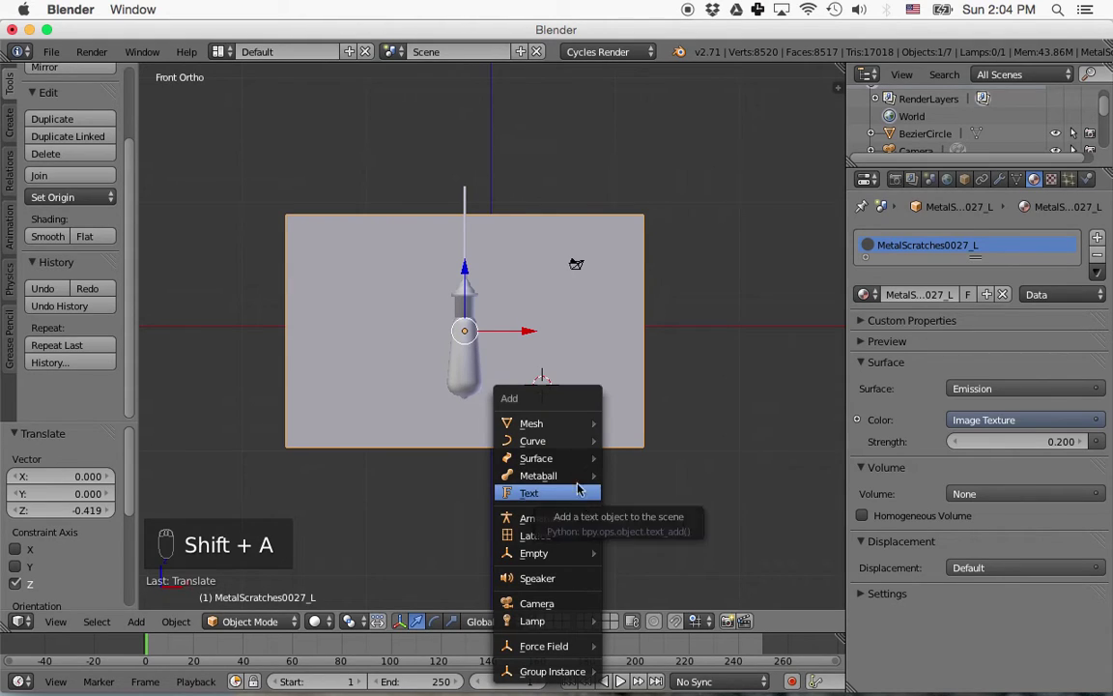
{"action": "left_click", "coordinate": [638, 424]}
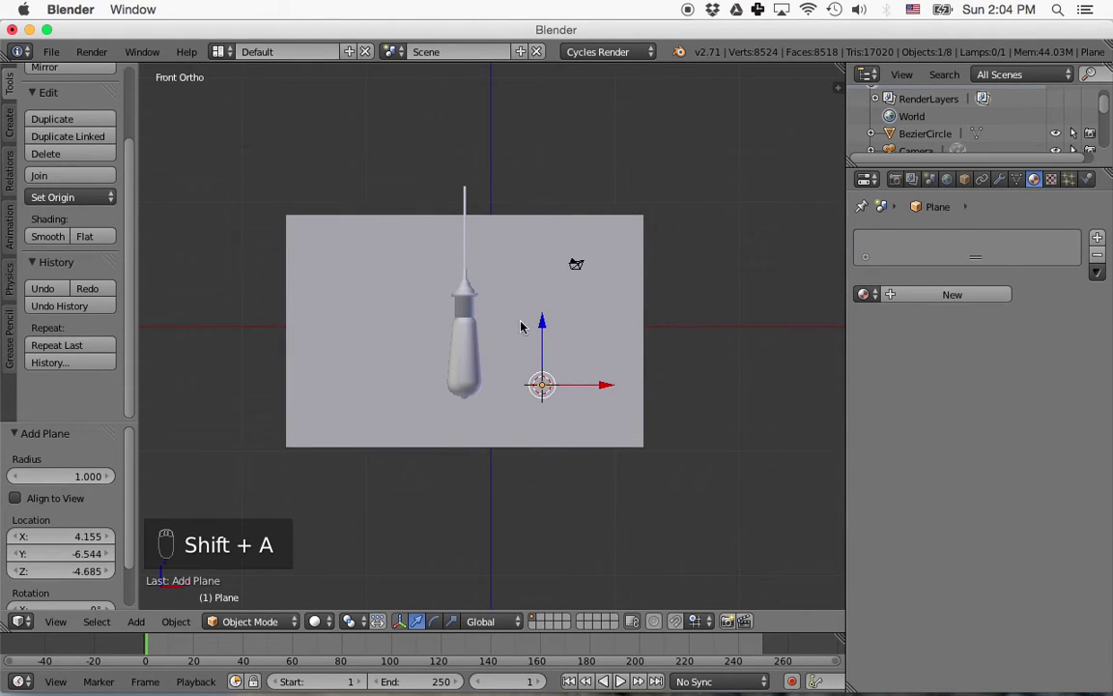
{"action": "key", "text": "g"}
{"action": "key", "text": "z"}
{"action": "left_click", "coordinate": [577, 462]}
{"action": "key", "text": "g"}
{"action": "key", "text": "x"}
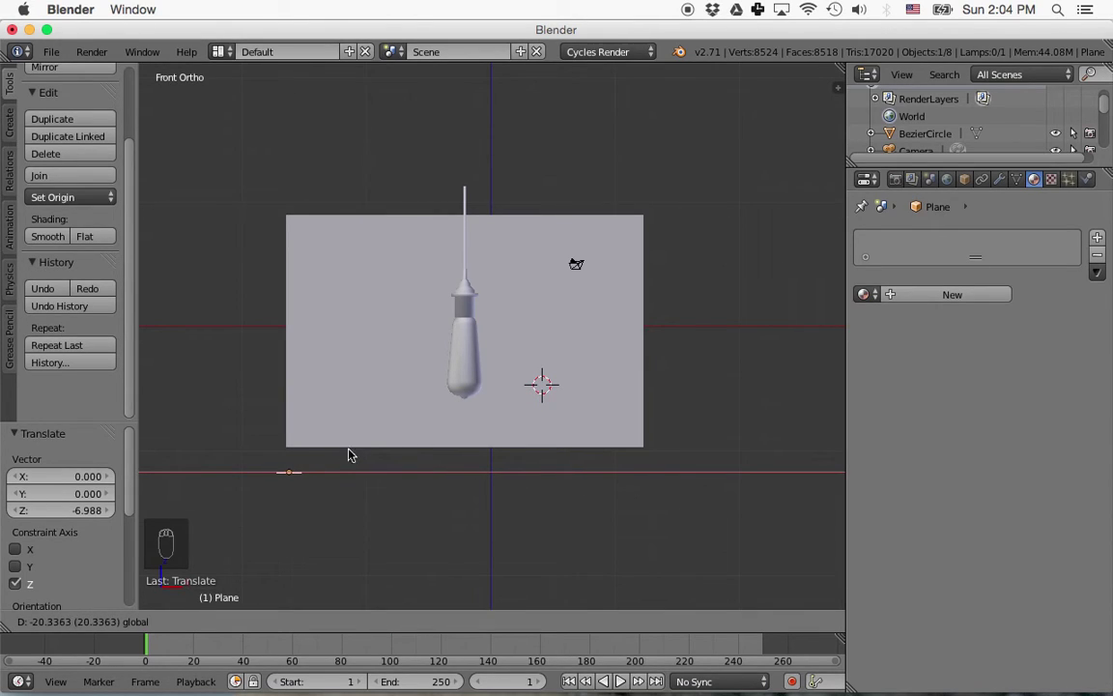
{"action": "left_click", "coordinate": [323, 453]}
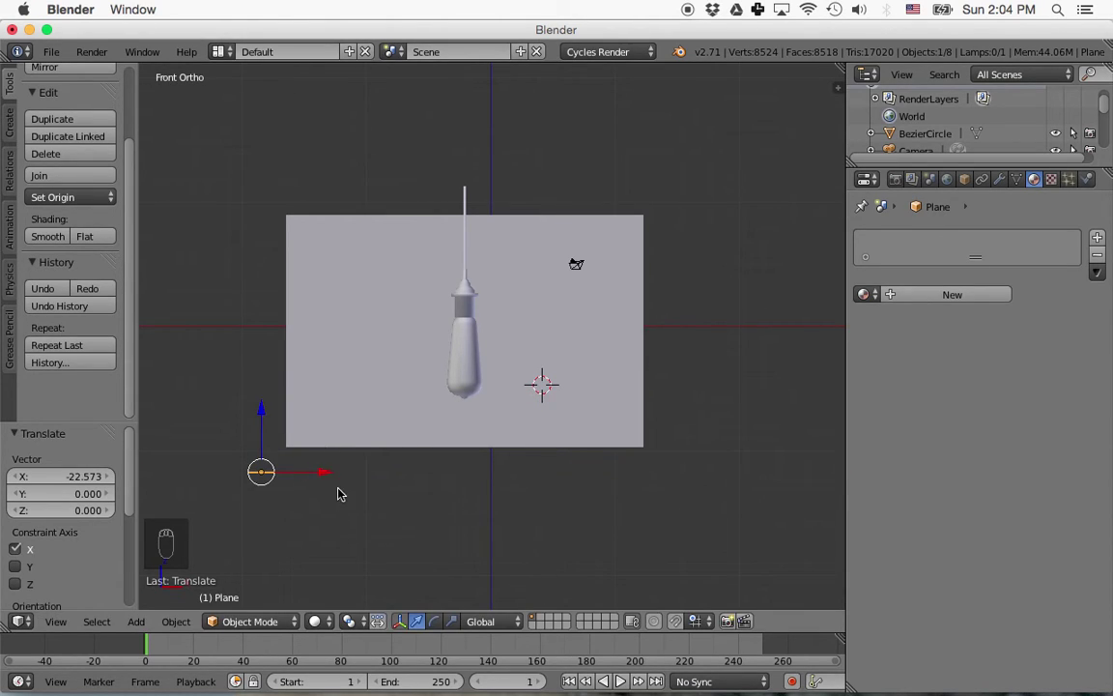
Rotate the new plane 45 degrees about the Y axis and scale it up by about 3.4.
{"action": "key", "text": "r"}
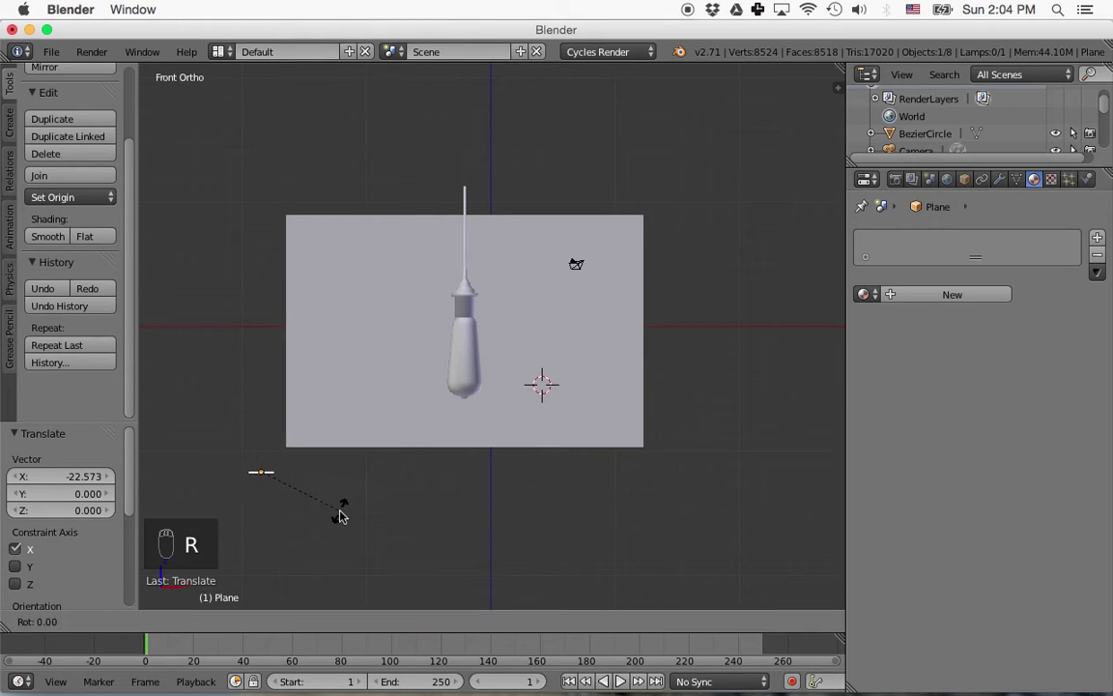
{"action": "key", "text": "y"}
{"action": "type", "text": "45"}
{"action": "key", "text": "Return"}
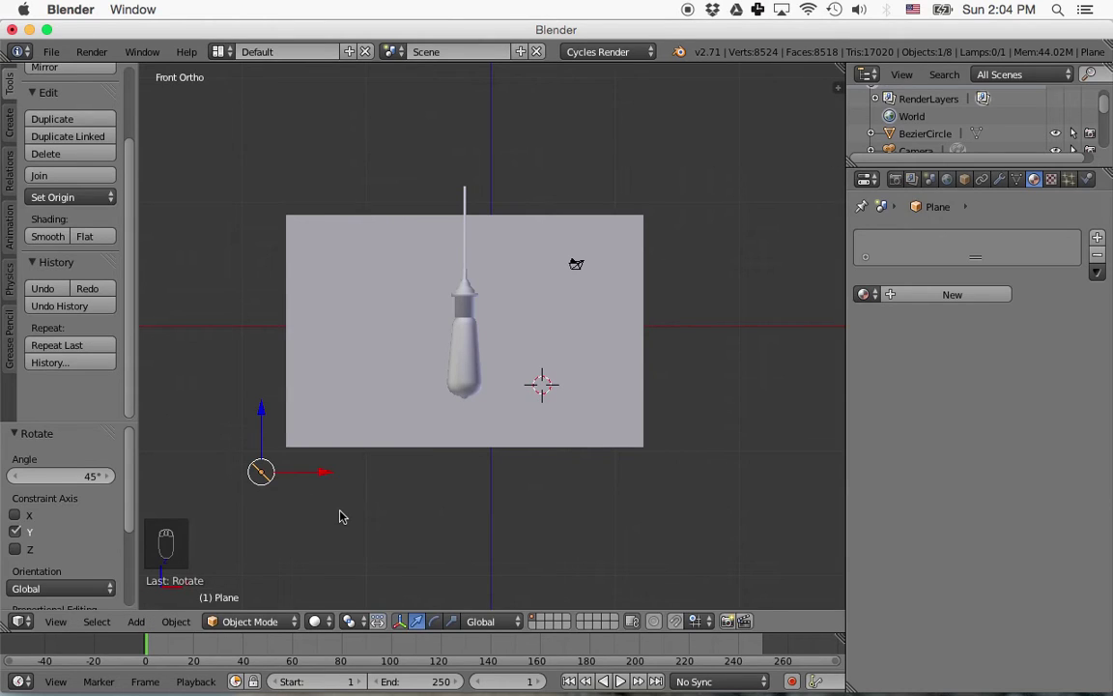
{"action": "key", "text": "s"}
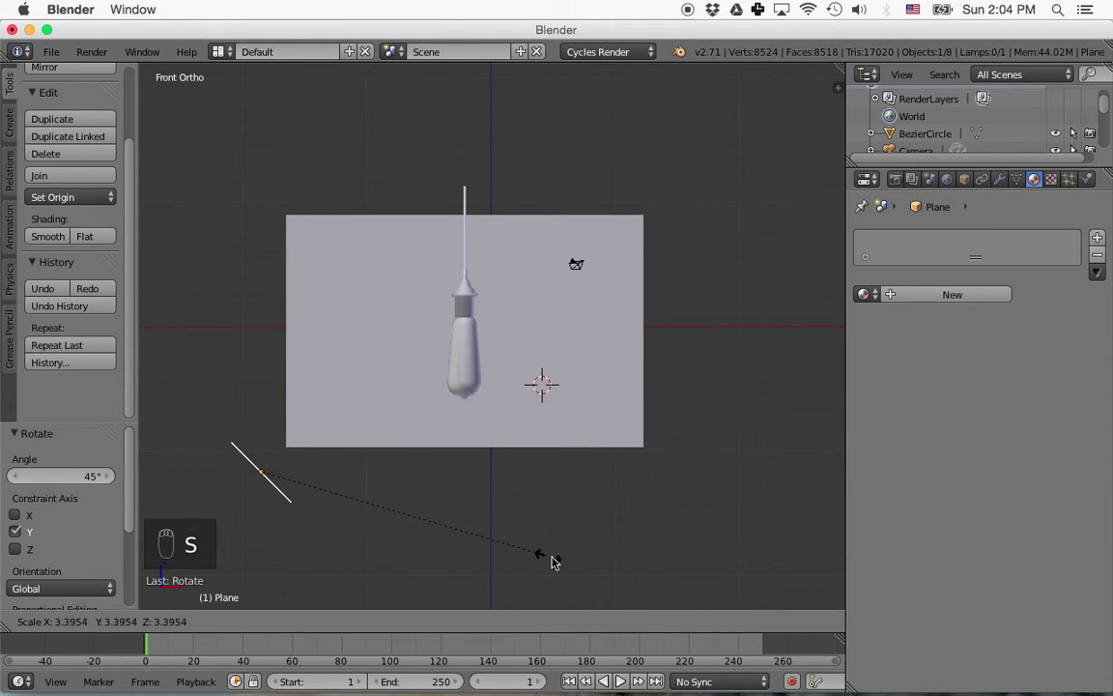
{"action": "left_click", "coordinate": [547, 525]}
Move the tilted plane about 4.4 units along Y, raise it slightly in Z, and shift it about 1.7 units along X.
{"action": "middle_click_drag", "start_coordinate": [547, 524], "coordinate": [348, 527]}
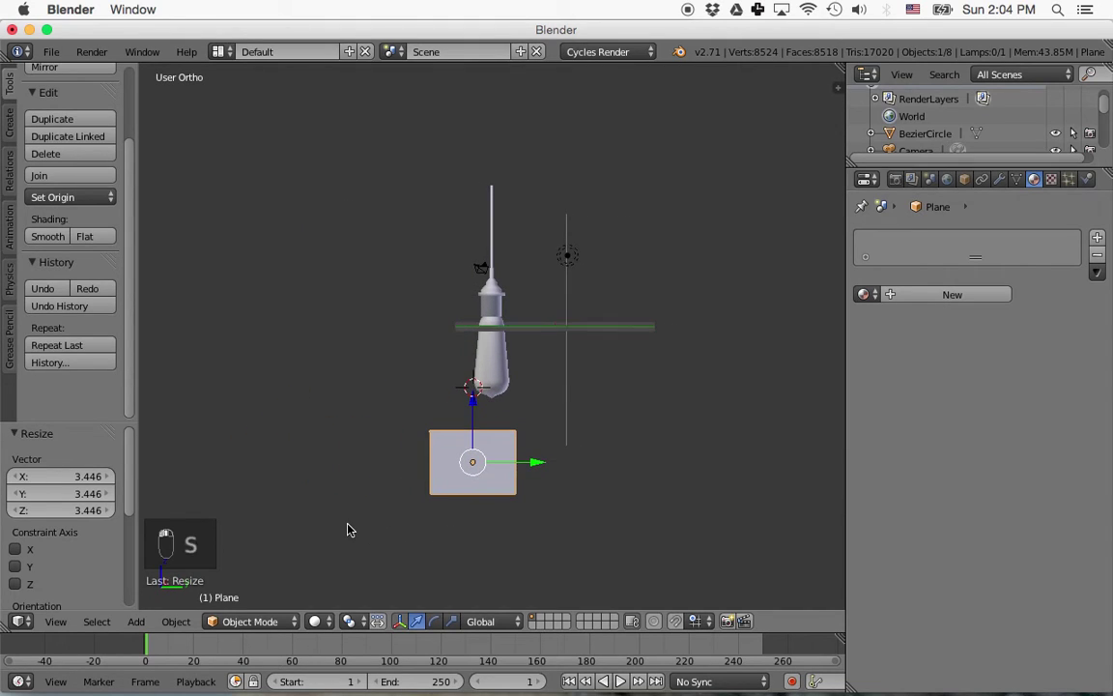
{"action": "key", "text": "g"}
{"action": "key", "text": "y"}
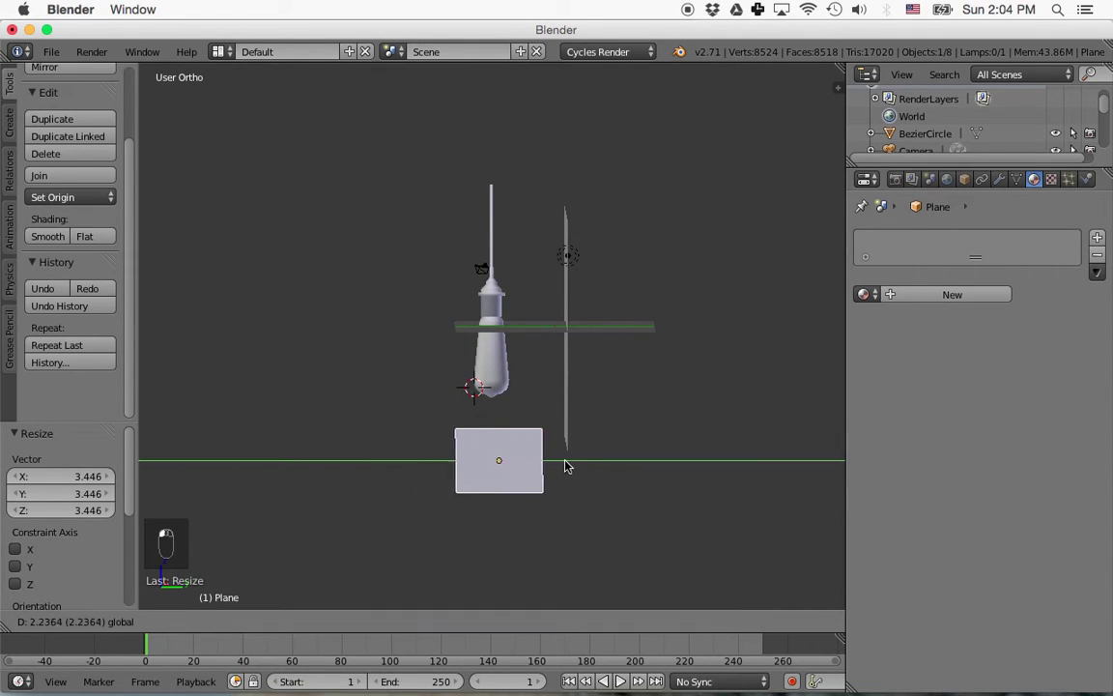
{"action": "left_click", "coordinate": [590, 467]}
{"action": "middle_click_drag", "start_coordinate": [517, 534], "coordinate": [674, 539]}
{"action": "key", "text": "g"}
{"action": "key", "text": "z"}
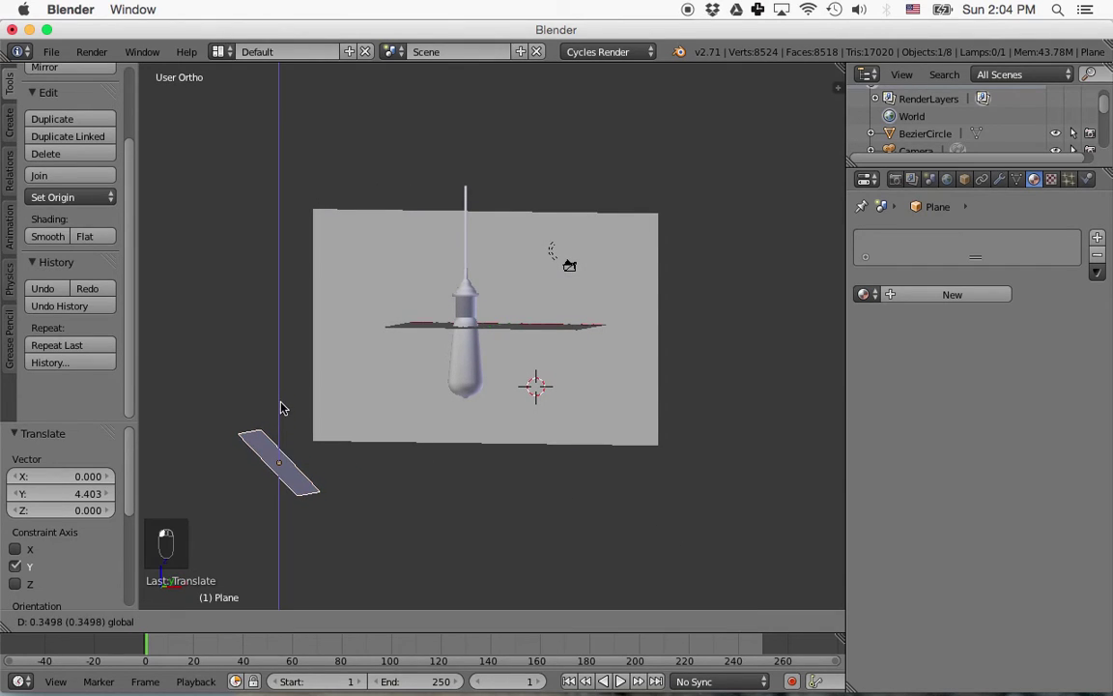
{"action": "left_click", "coordinate": [280, 400]}
{"action": "left_click_drag", "start_coordinate": [338, 452], "coordinate": [363, 454]}
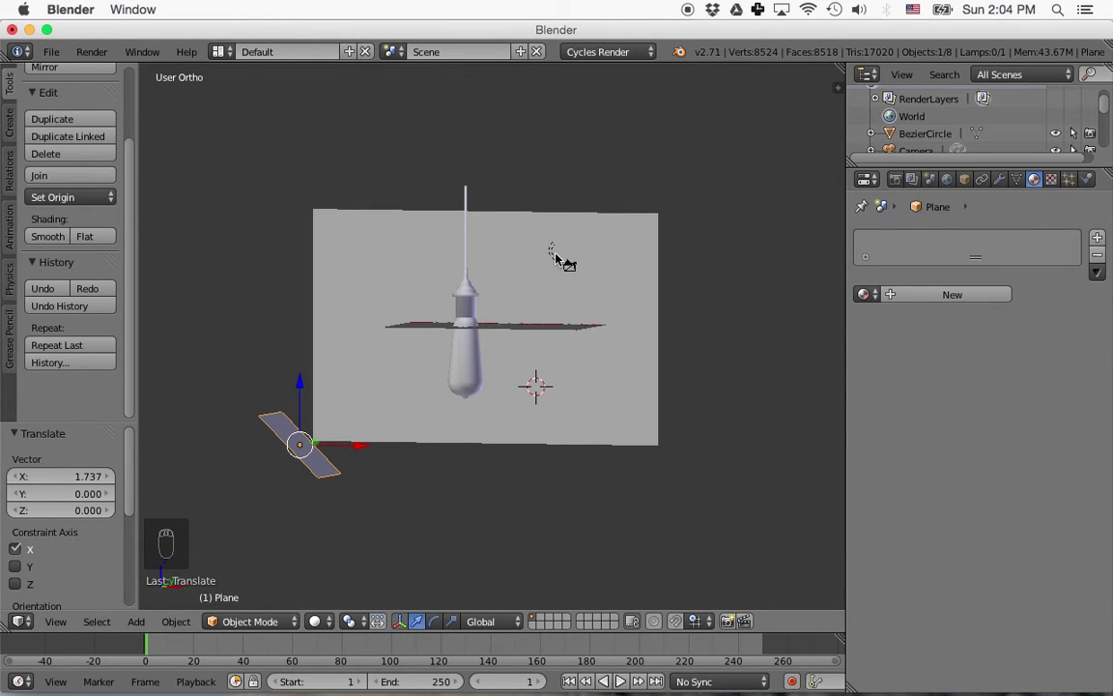
Move the lamp about 12.7 units along negative Y, out in front of the backdrop.
{"action": "middle_click_drag", "start_coordinate": [566, 298], "coordinate": [548, 269]}
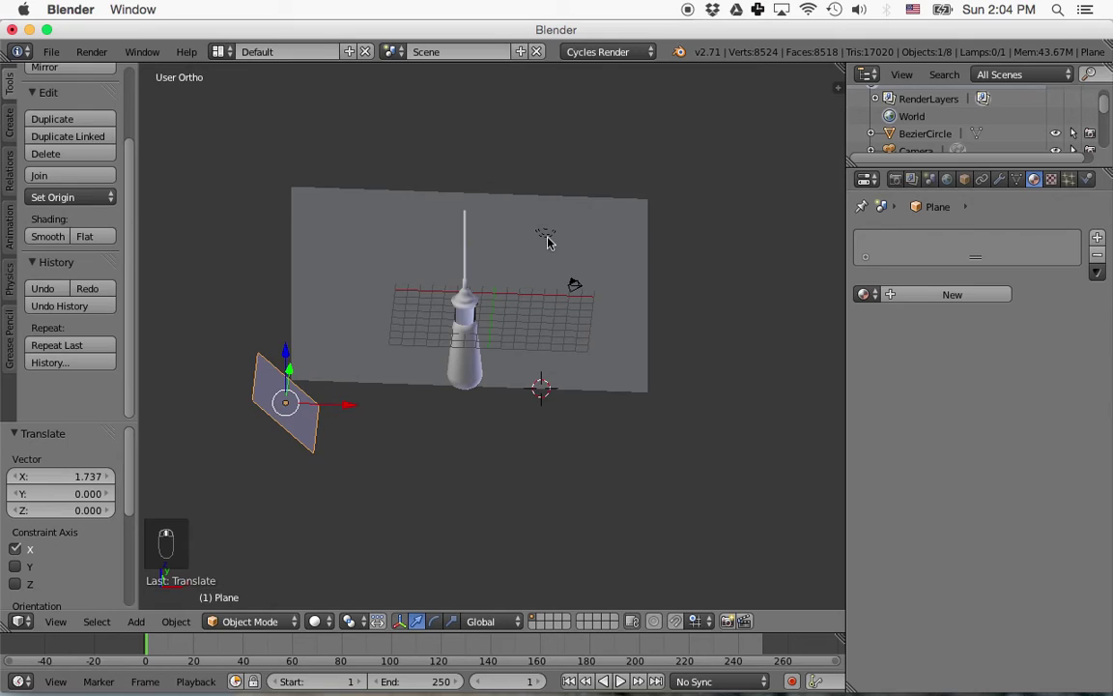
{"action": "right_click", "coordinate": [547, 240]}
{"action": "key", "text": "g"}
{"action": "key", "text": "y"}
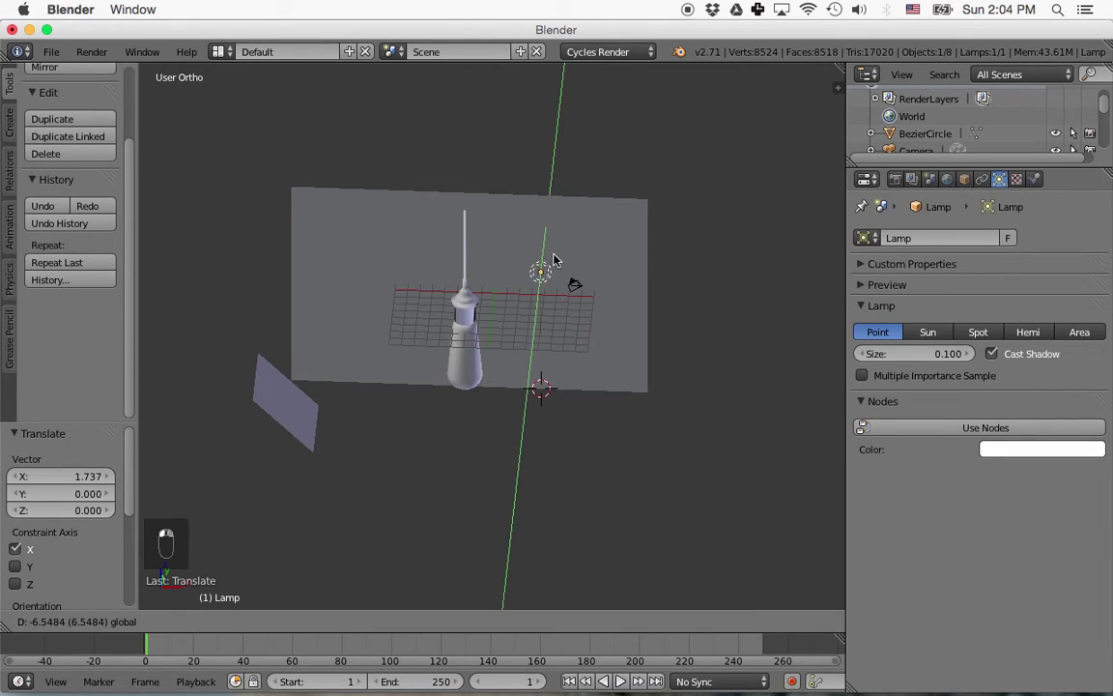
{"action": "left_click", "coordinate": [549, 286]}
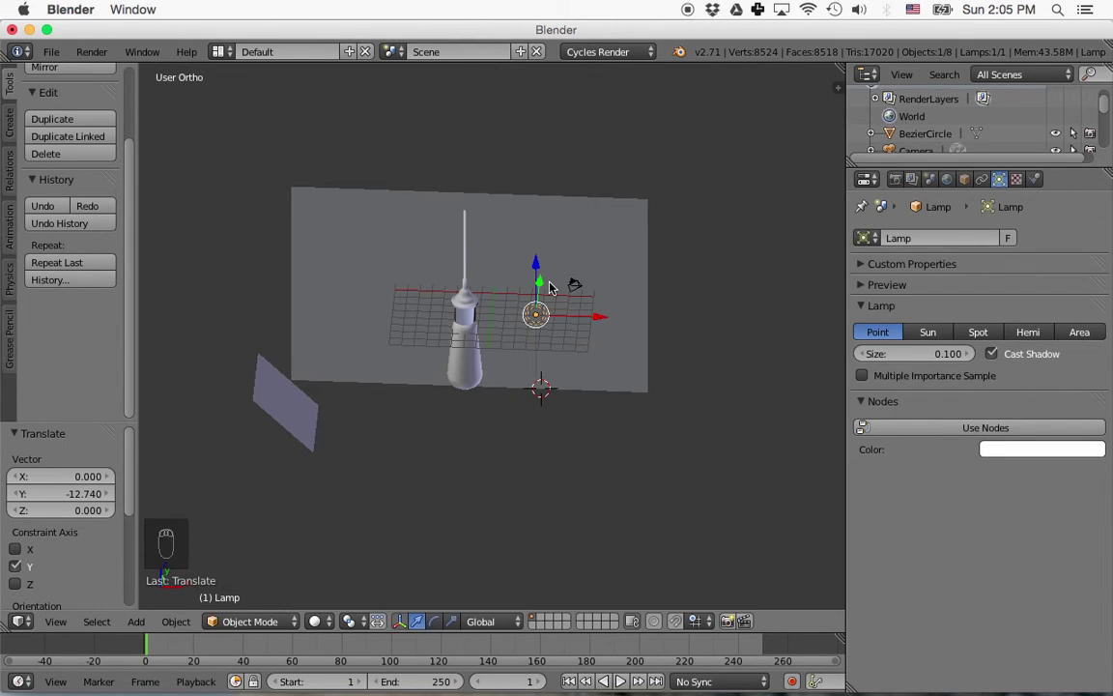
Align the lamp with the bulb in Y and about 6.3 units along negative X, and raise it about 3.7 units.
{"action": "key", "text": "KP_7"}
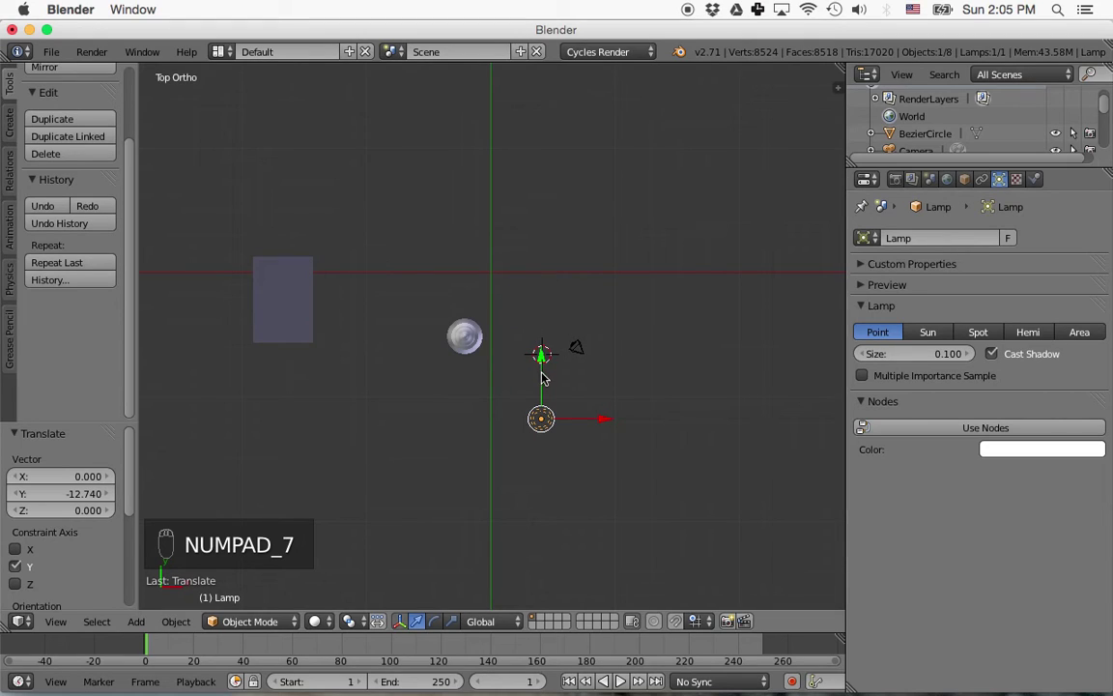
{"action": "left_click_drag", "start_coordinate": [541, 358], "coordinate": [542, 280]}
{"action": "left_click_drag", "start_coordinate": [604, 337], "coordinate": [526, 345]}
{"action": "key", "text": "KP_1"}
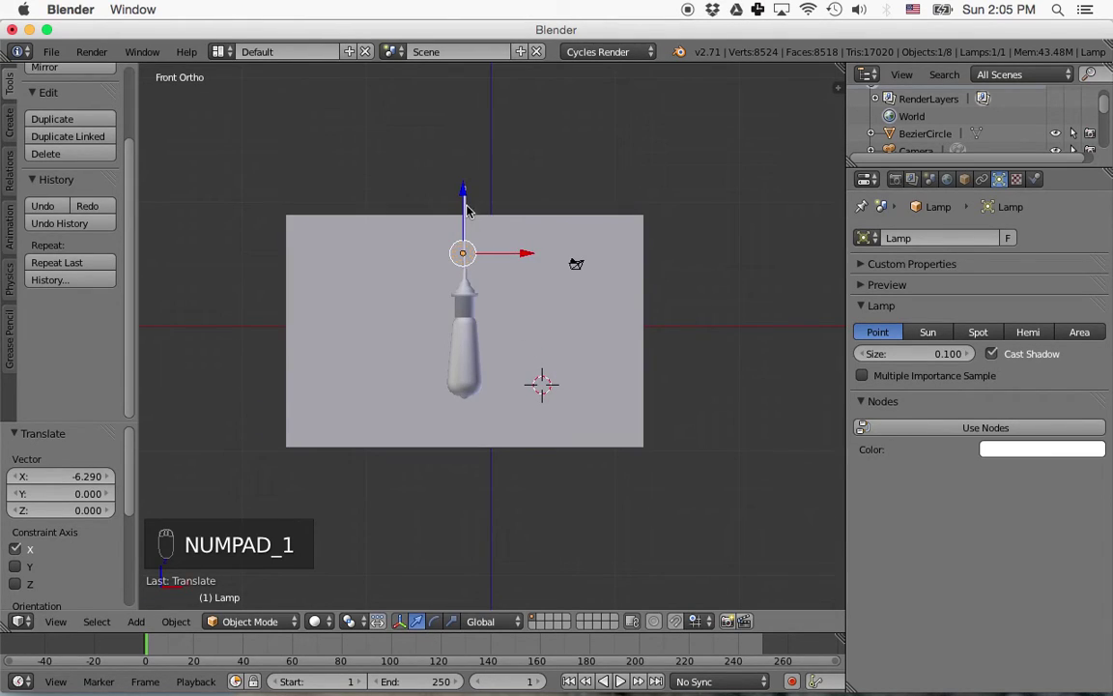
{"action": "left_click_drag", "start_coordinate": [462, 200], "coordinate": [472, 157]}
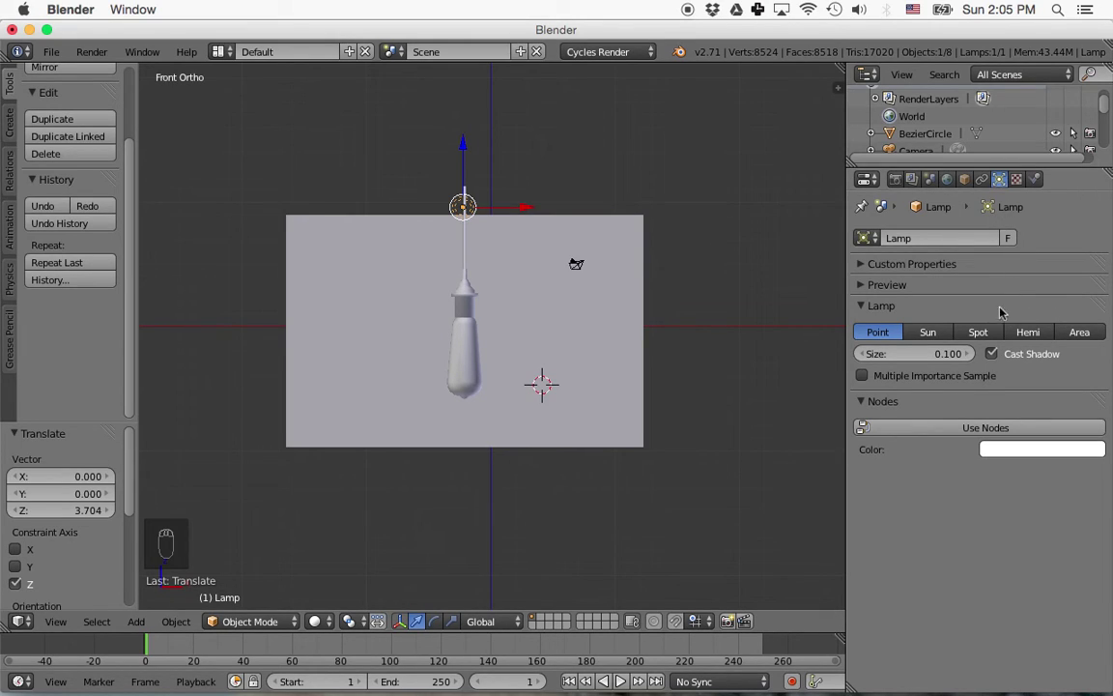
Set the point lamp's size to 3.
{"action": "left_click", "coordinate": [944, 355]}
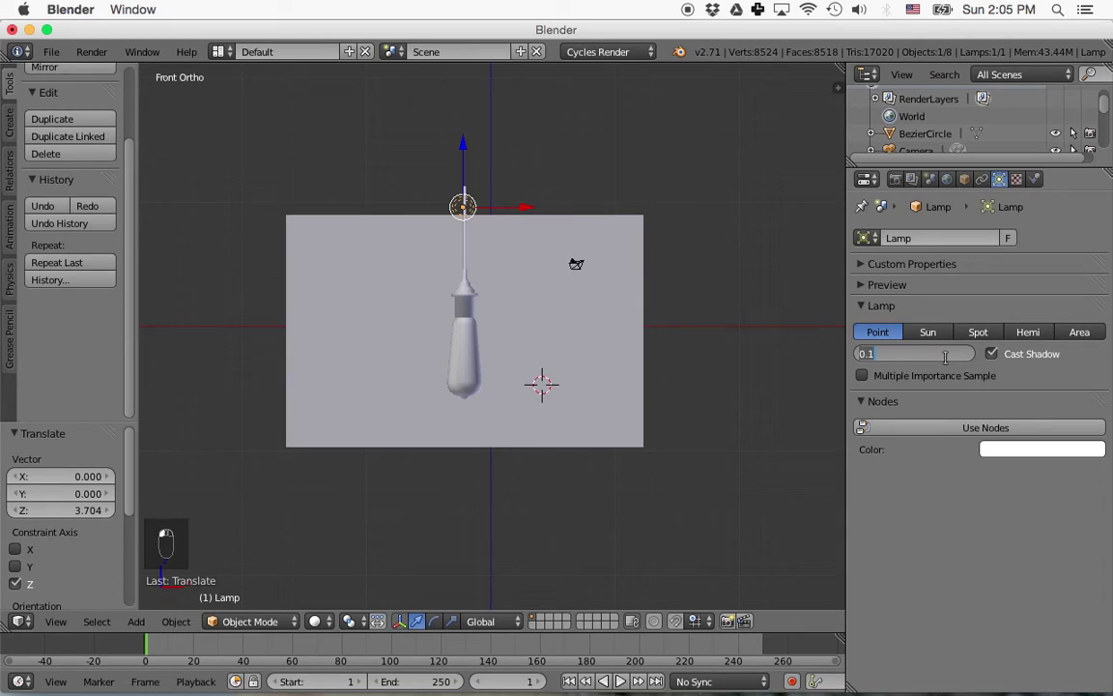
{"action": "type", "text": "3"}
{"action": "key", "text": "Return"}
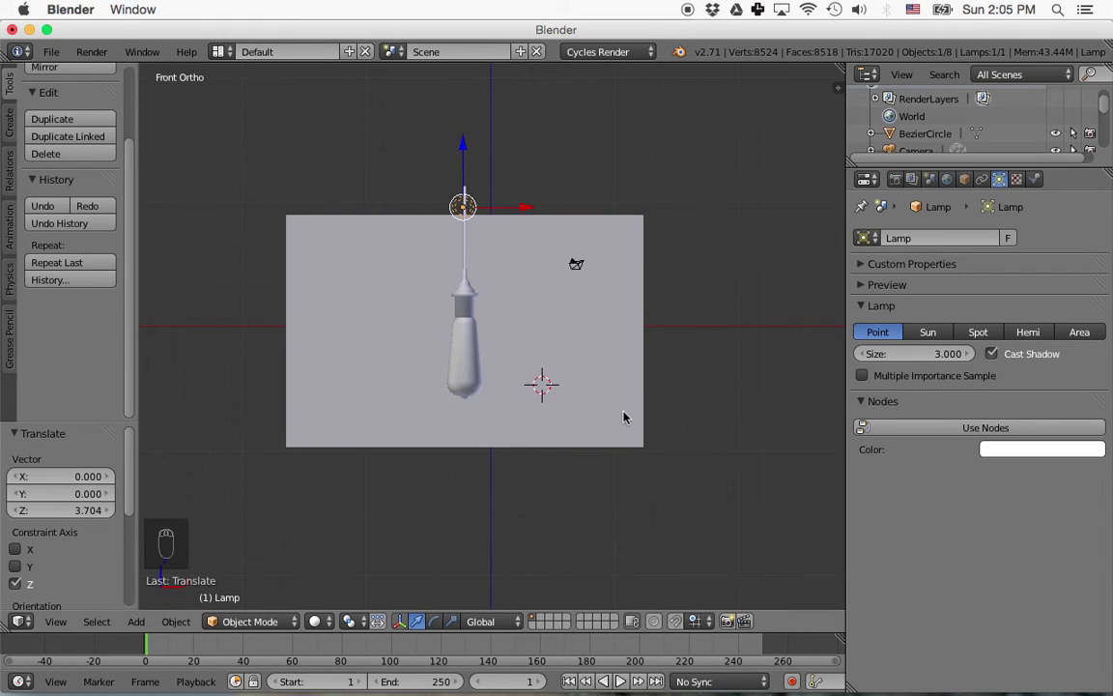
Switch to the camera view, widen the 3D viewport, and enable Lock Camera to View.
{"action": "key", "text": "KP_0"}
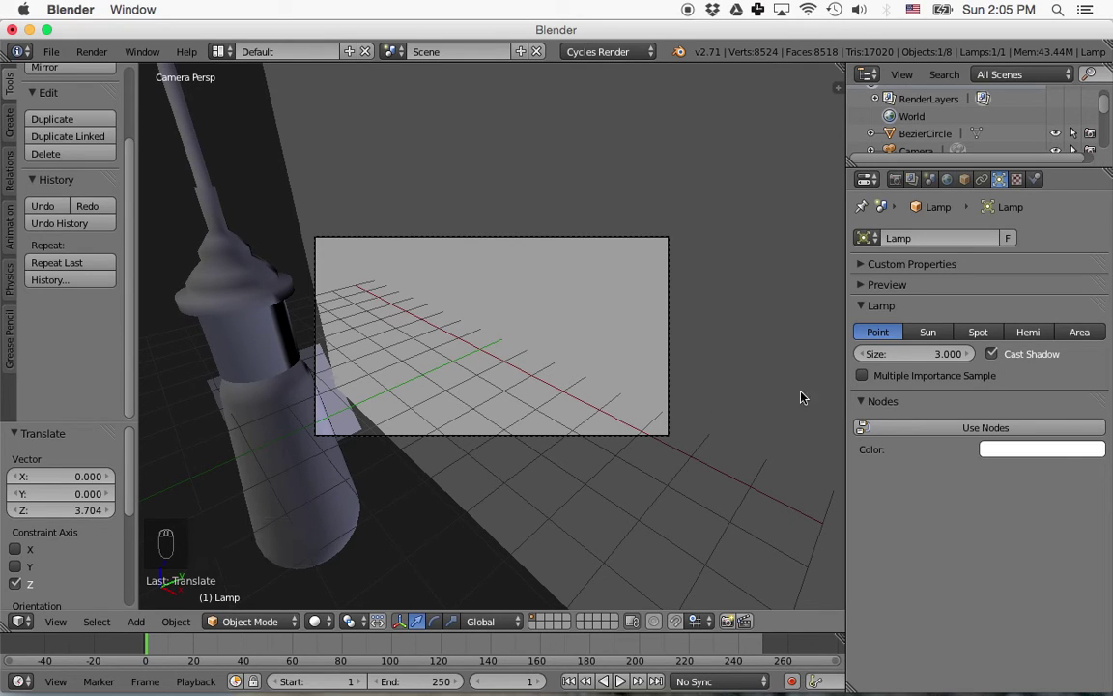
{"action": "left_click_drag", "start_coordinate": [846, 387], "coordinate": [937, 391]}
{"action": "scroll", "coordinate": [715, 413], "scroll_direction": "up", "scroll_amount": 2}
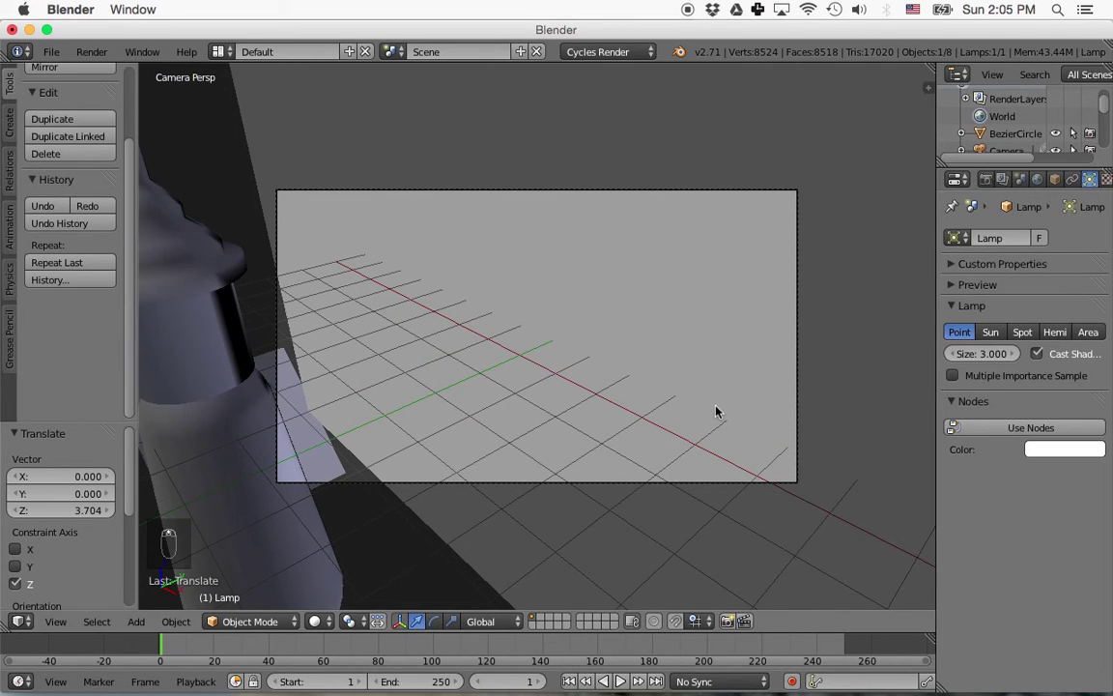
{"action": "scroll", "coordinate": [715, 412], "scroll_direction": "up", "scroll_amount": 1}
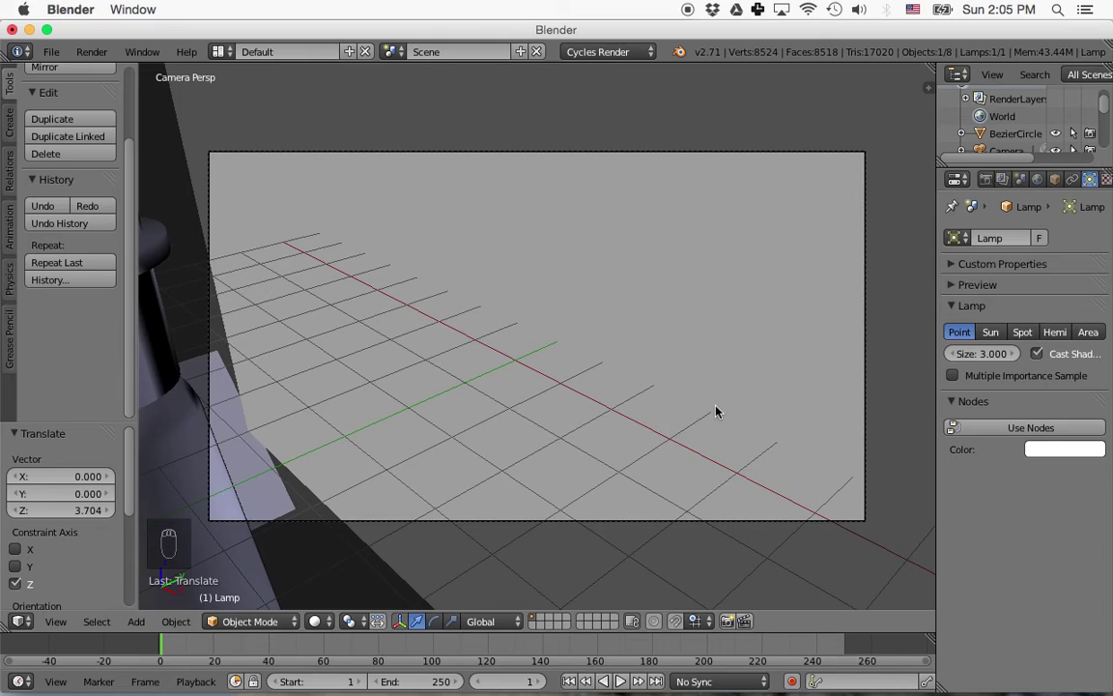
{"action": "key", "text": "n"}
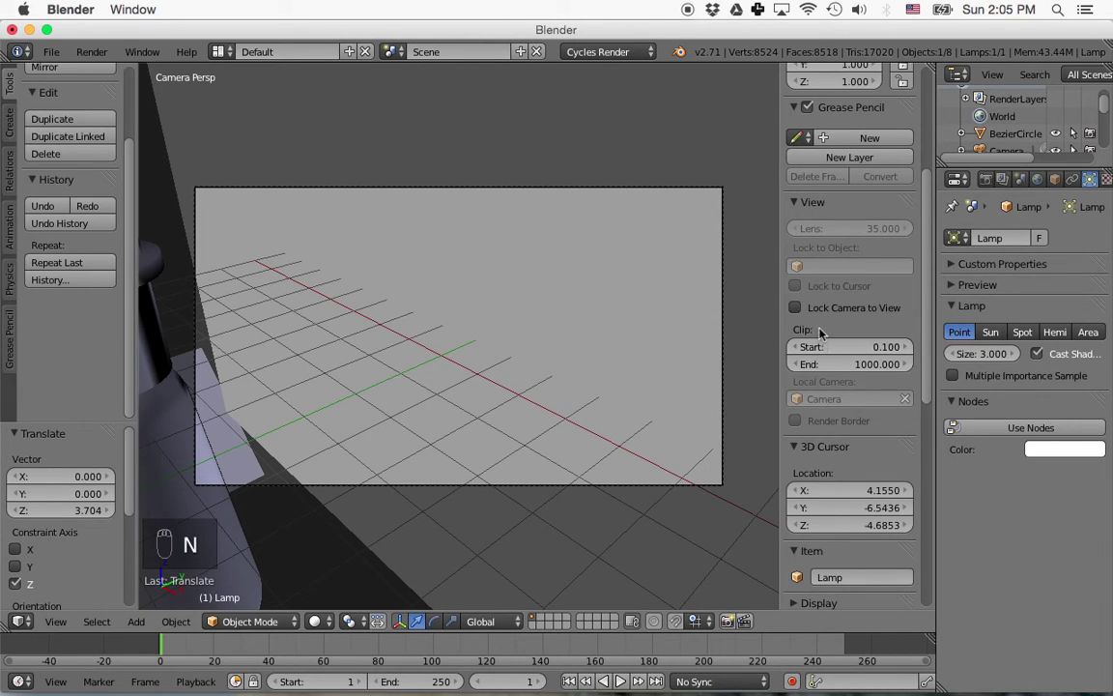
{"action": "scroll", "coordinate": [844, 319], "scroll_direction": "up", "scroll_amount": 6}
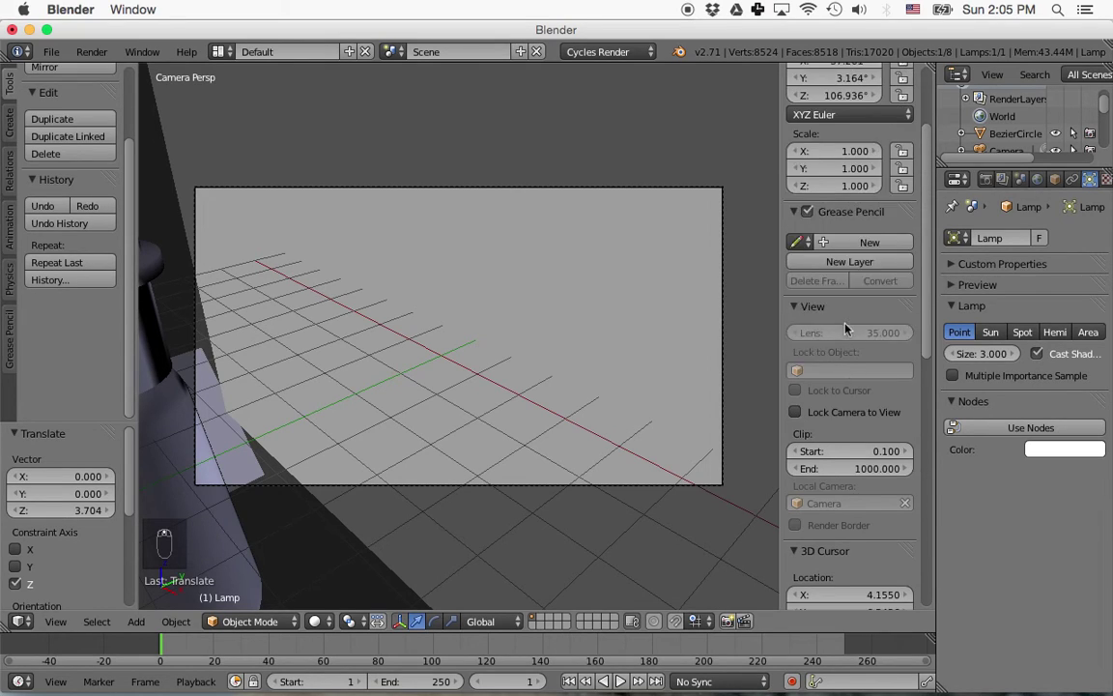
{"action": "scroll", "coordinate": [843, 434], "scroll_direction": "down", "scroll_amount": 4}
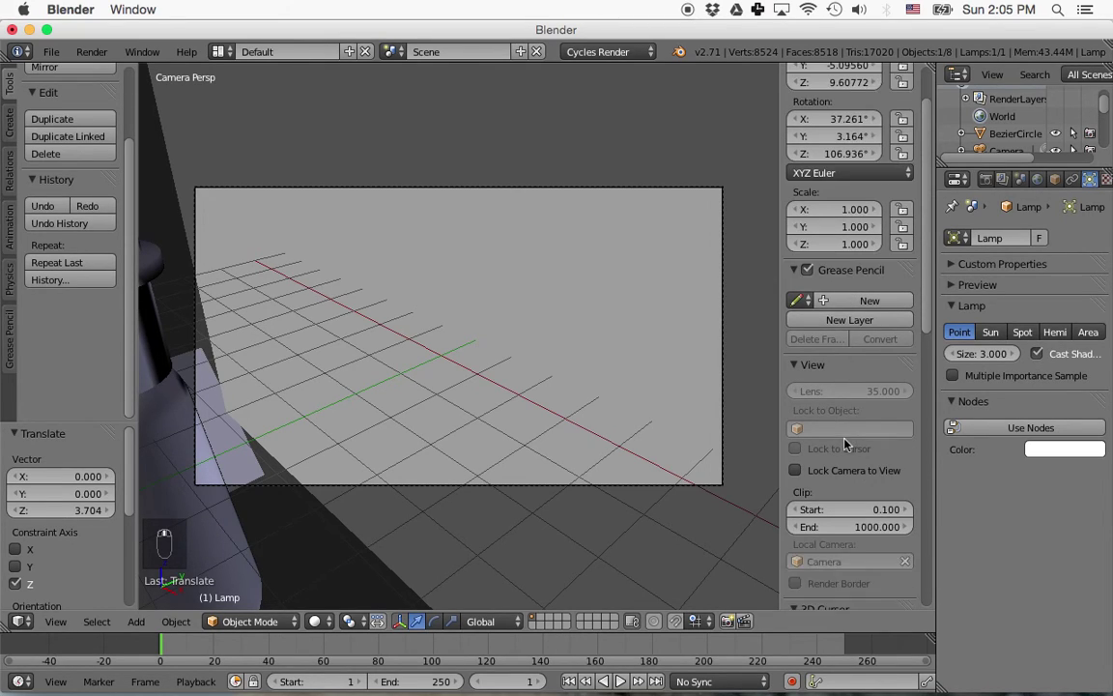
{"action": "left_click", "coordinate": [795, 401]}
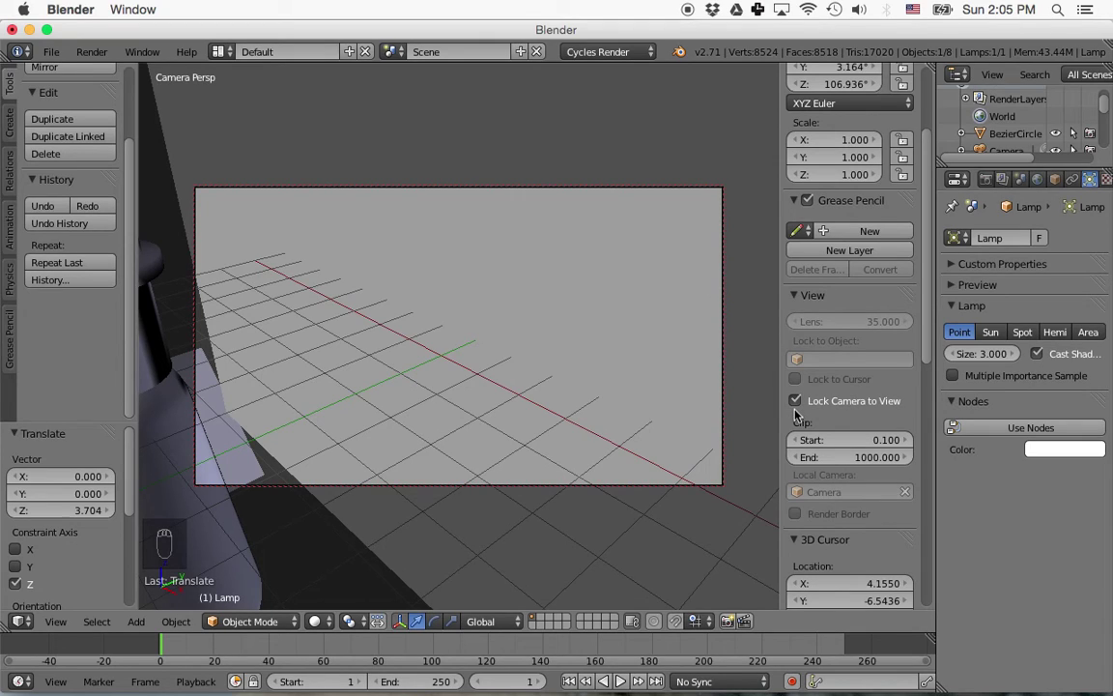
{"action": "key", "text": "n"}
Reposition the locked camera so the hanging bulb is framed from the front against the backdrop plane.
{"action": "middle_click_drag", "start_coordinate": [795, 415], "coordinate": [636, 410]}
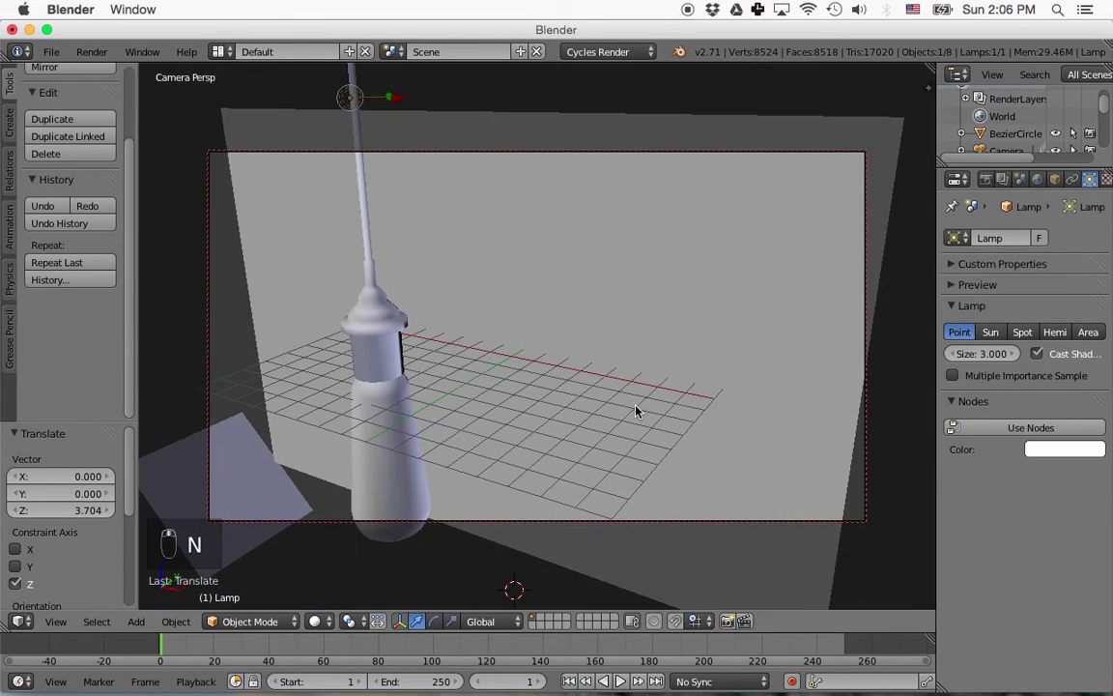
{"action": "middle_click_drag", "start_coordinate": [564, 405], "coordinate": [599, 307]}
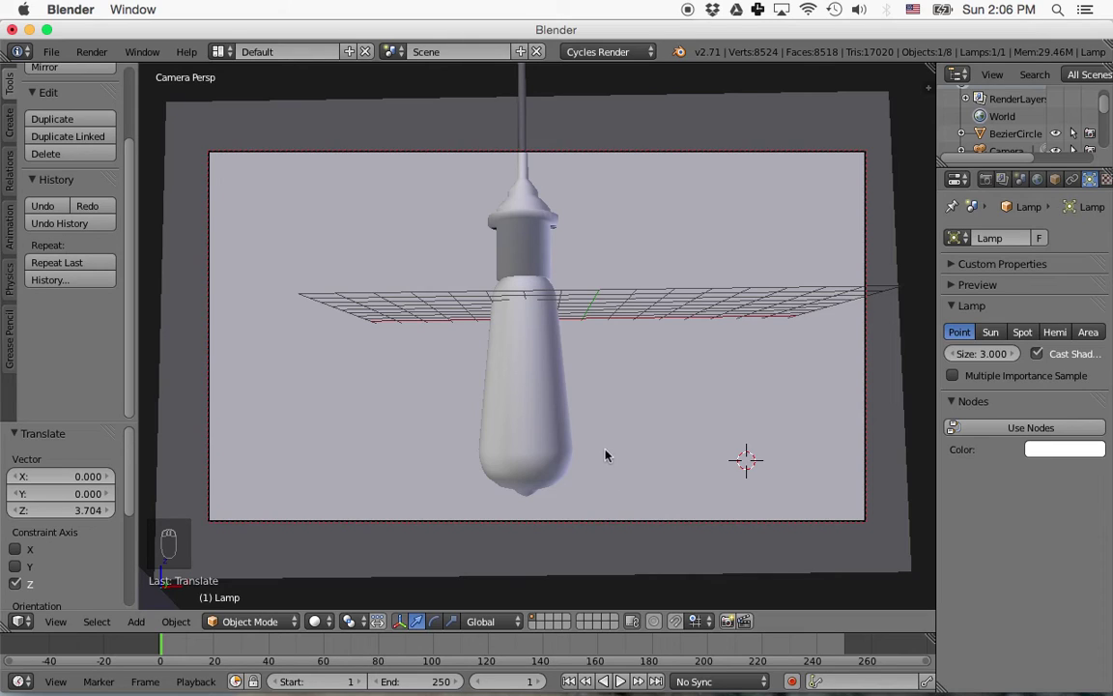
{"action": "middle_click_drag", "start_coordinate": [611, 406], "coordinate": [606, 415]}
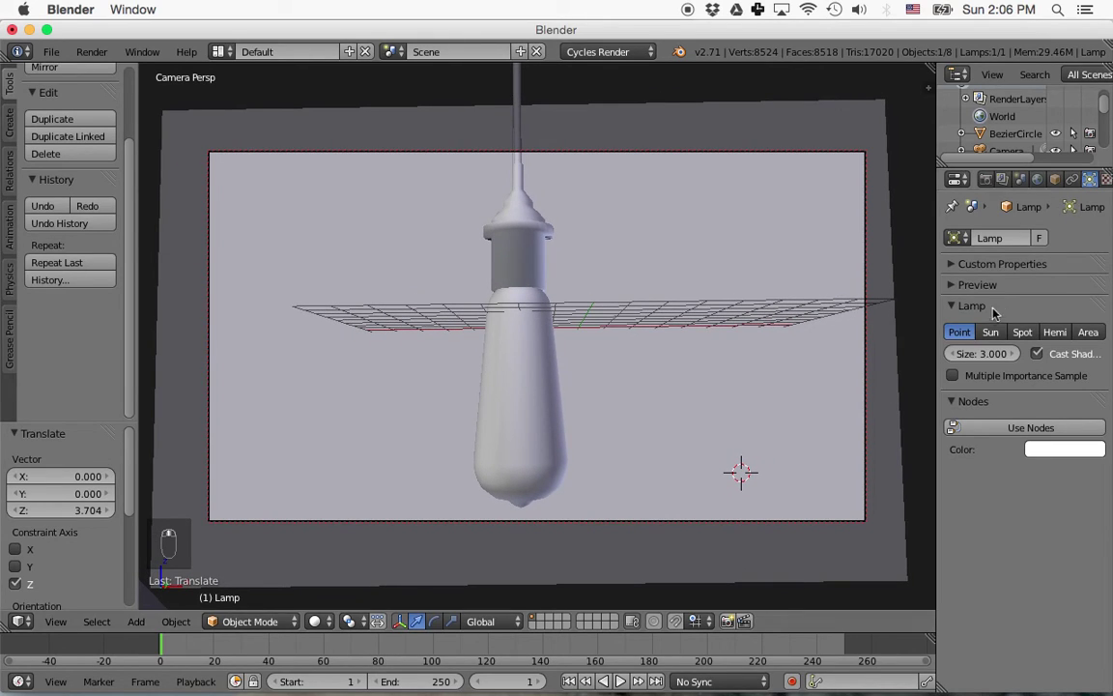
Display the render sampling settings and render a test image of the hanging bulb from the camera.
{"action": "left_click_drag", "start_coordinate": [936, 312], "coordinate": [901, 320]}
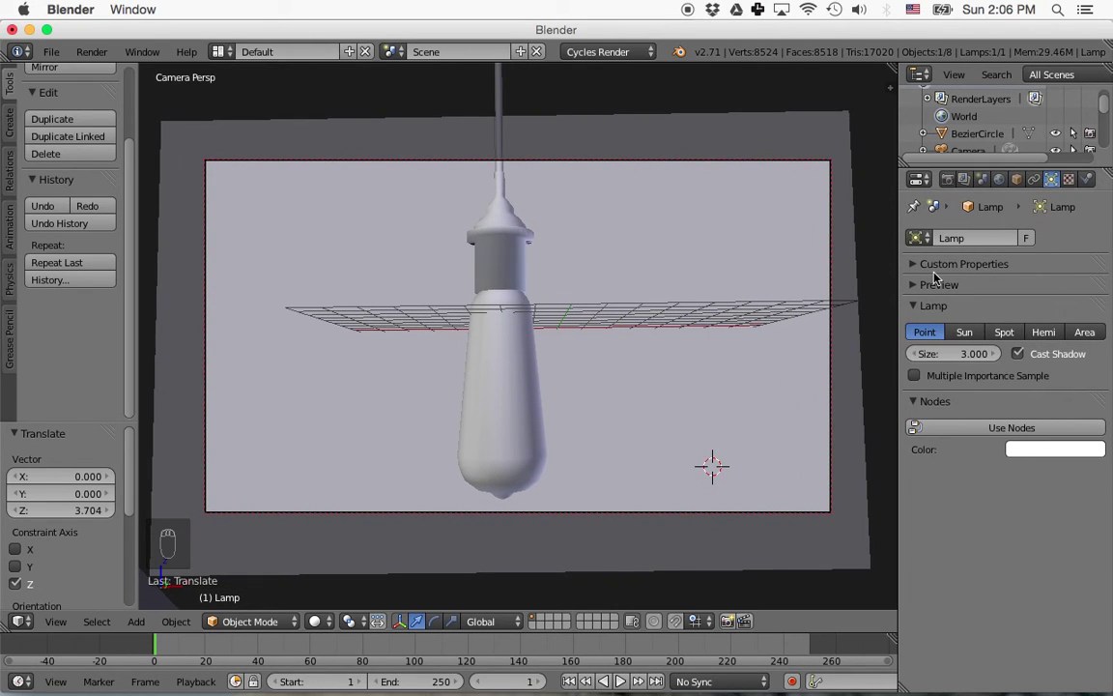
{"action": "left_click", "coordinate": [948, 181]}
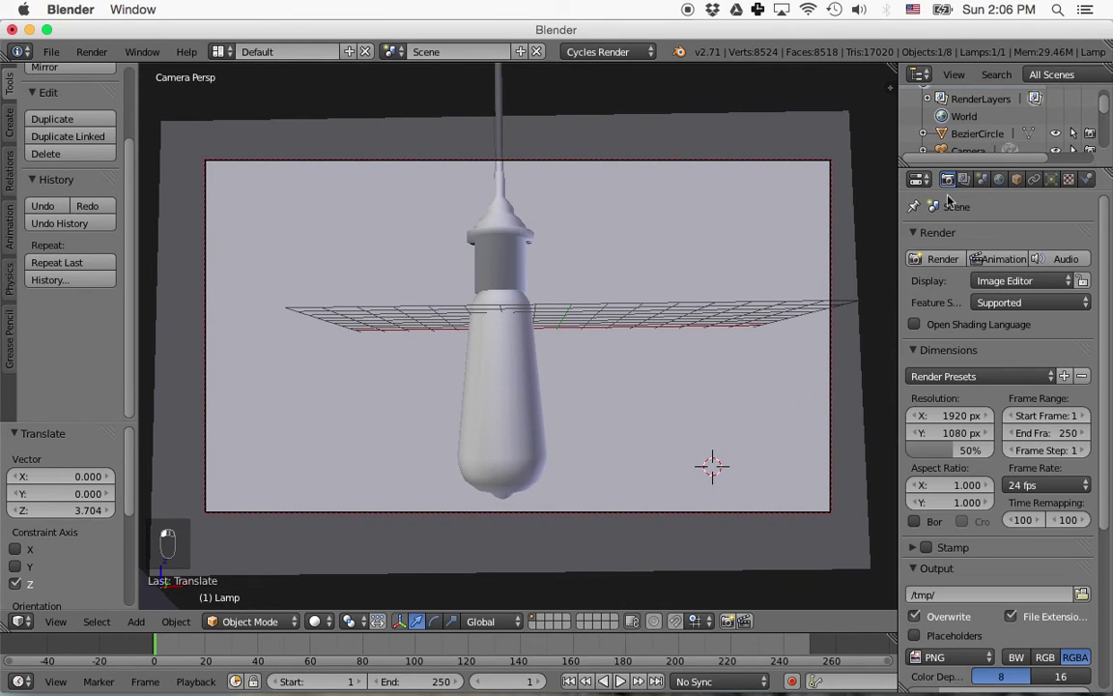
{"action": "scroll", "coordinate": [1006, 546], "scroll_direction": "down", "scroll_amount": 5}
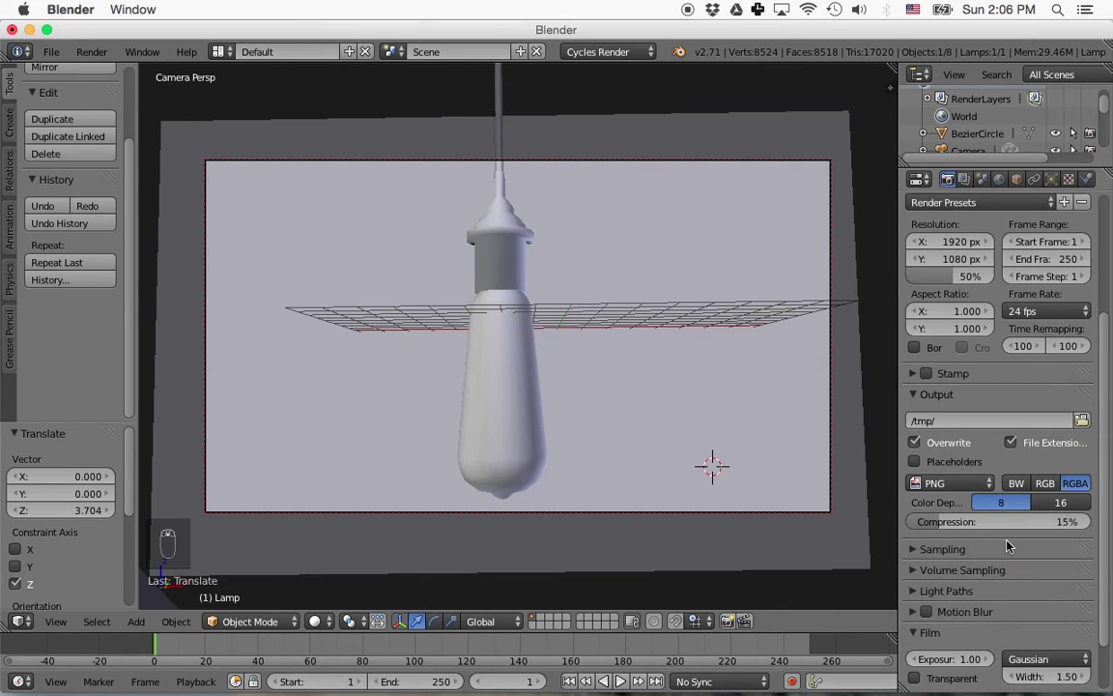
{"action": "left_click", "coordinate": [914, 487]}
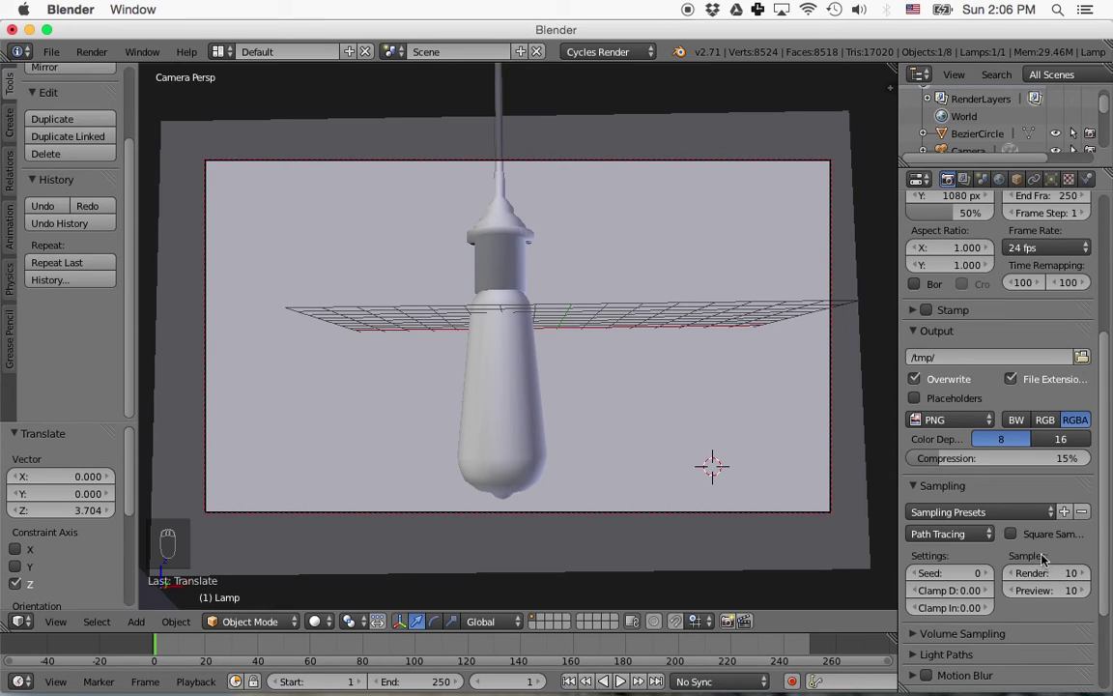
{"action": "scroll", "coordinate": [1052, 557], "scroll_direction": "up", "scroll_amount": 8}
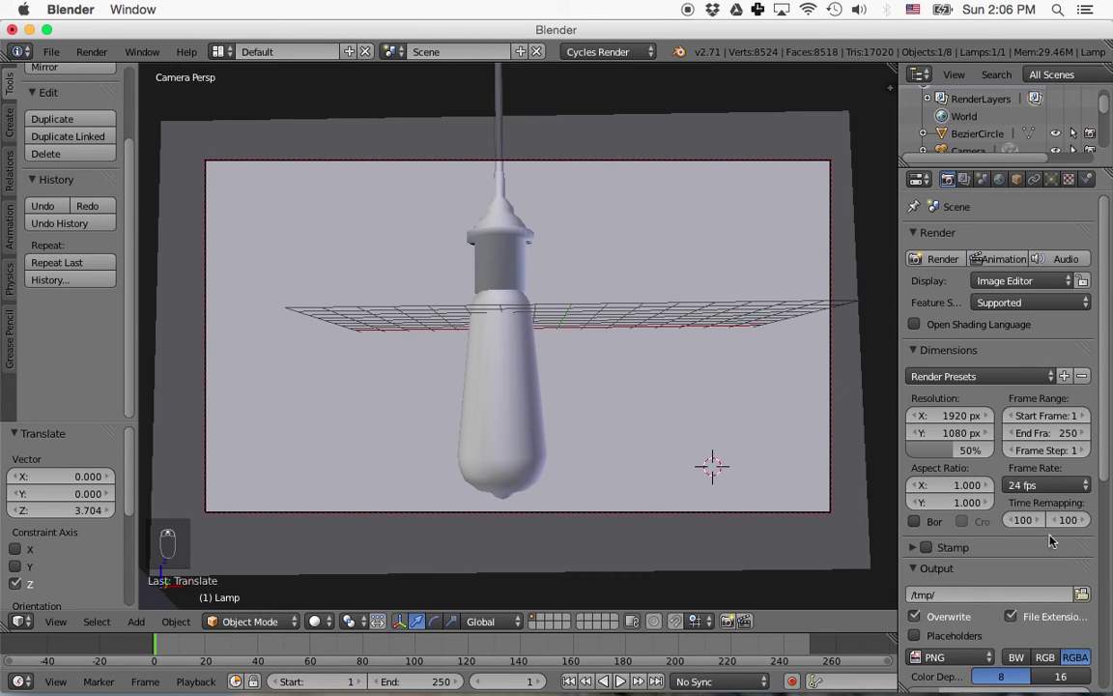
{"action": "left_click", "coordinate": [940, 259]}
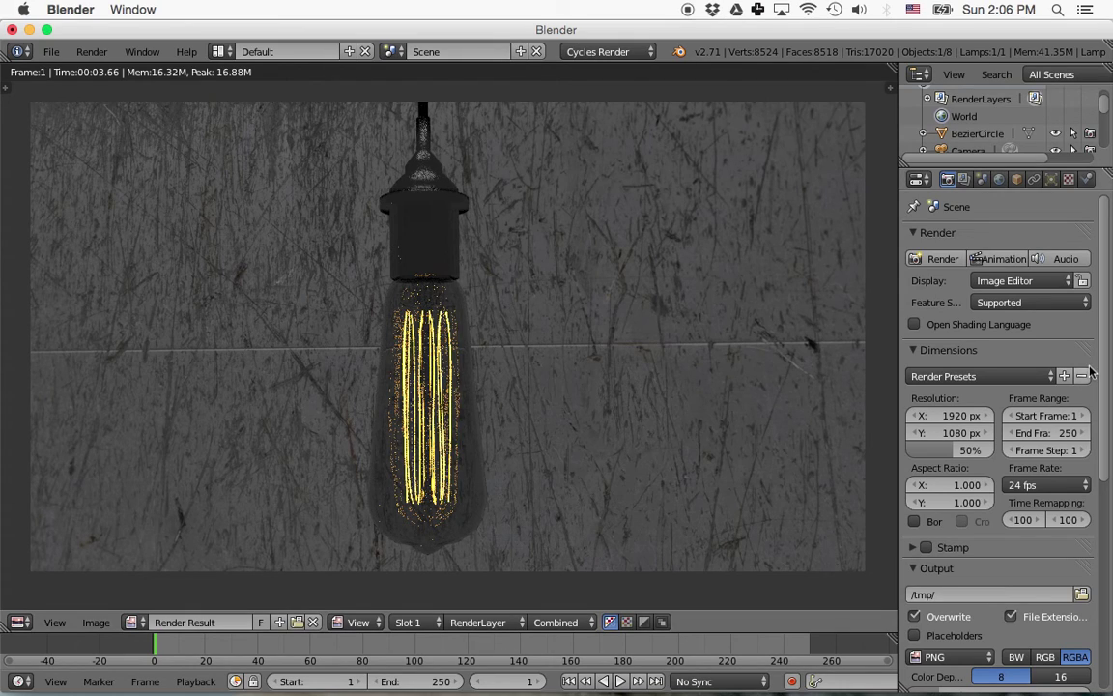
Change the number of render samples in the sampling settings and render the image again.
{"action": "scroll", "coordinate": [1005, 473], "scroll_direction": "down", "scroll_amount": 9}
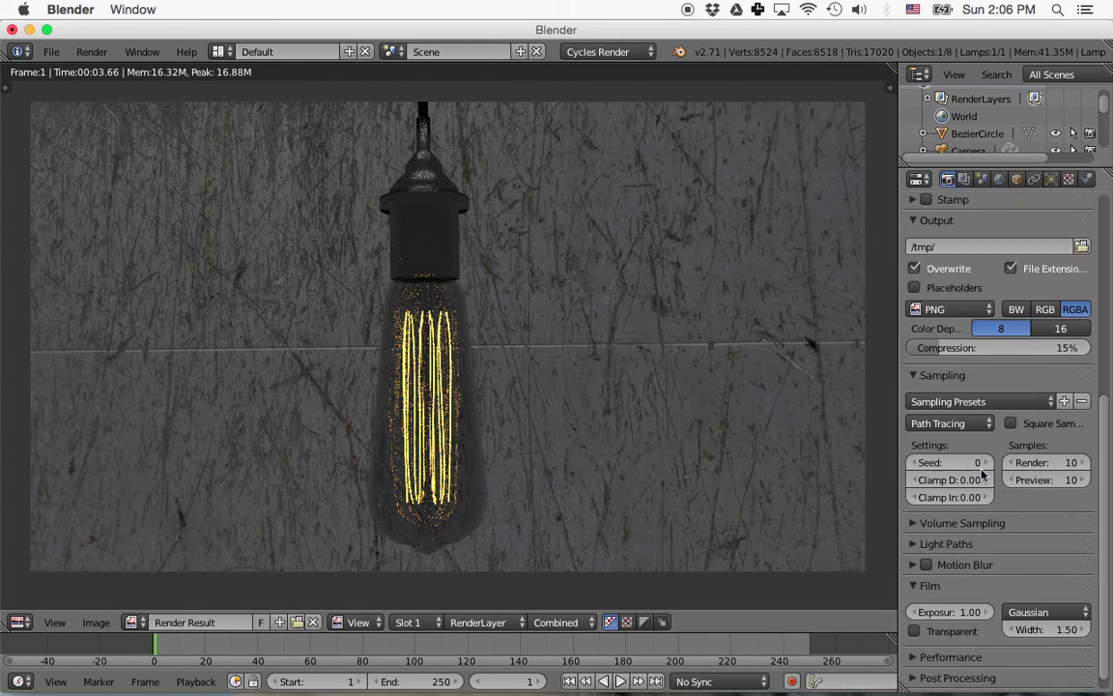
{"action": "left_click", "coordinate": [1066, 446]}
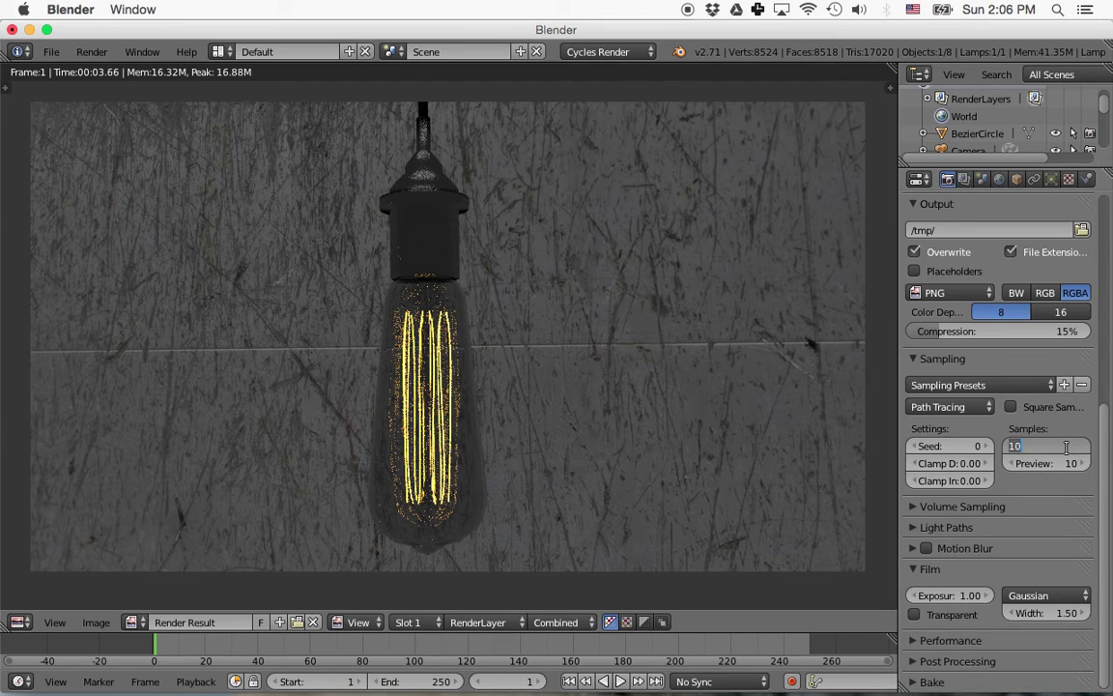
{"action": "key", "text": "Return"}
{"action": "scroll", "coordinate": [937, 454], "scroll_direction": "up", "scroll_amount": 9}
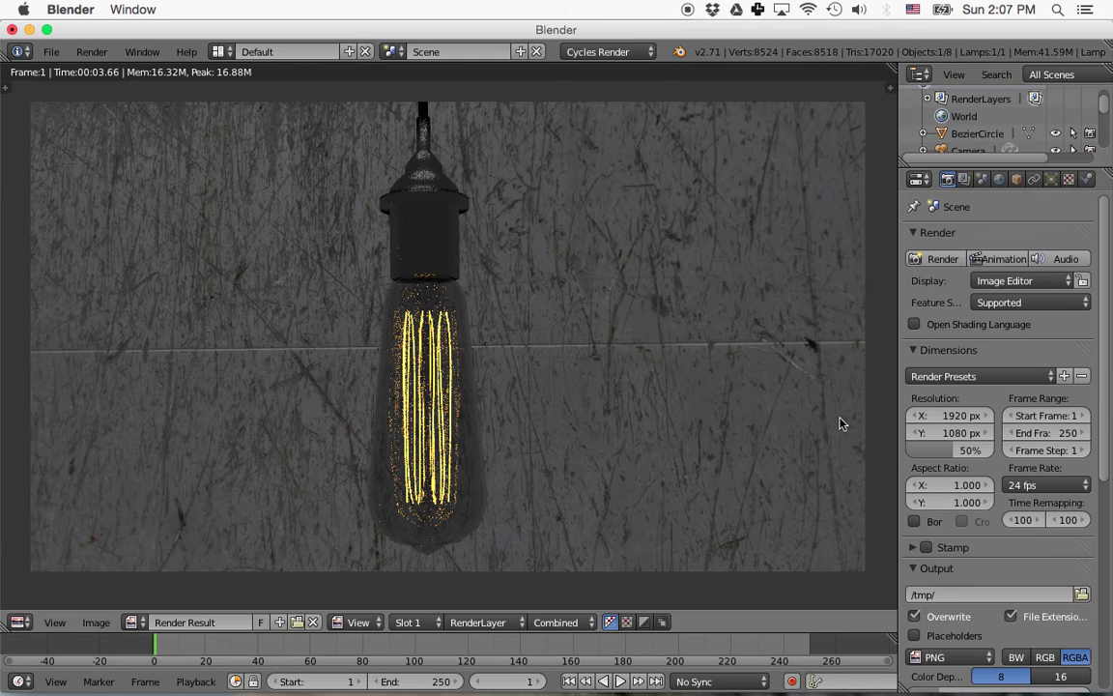
{"action": "left_click", "coordinate": [937, 267]}
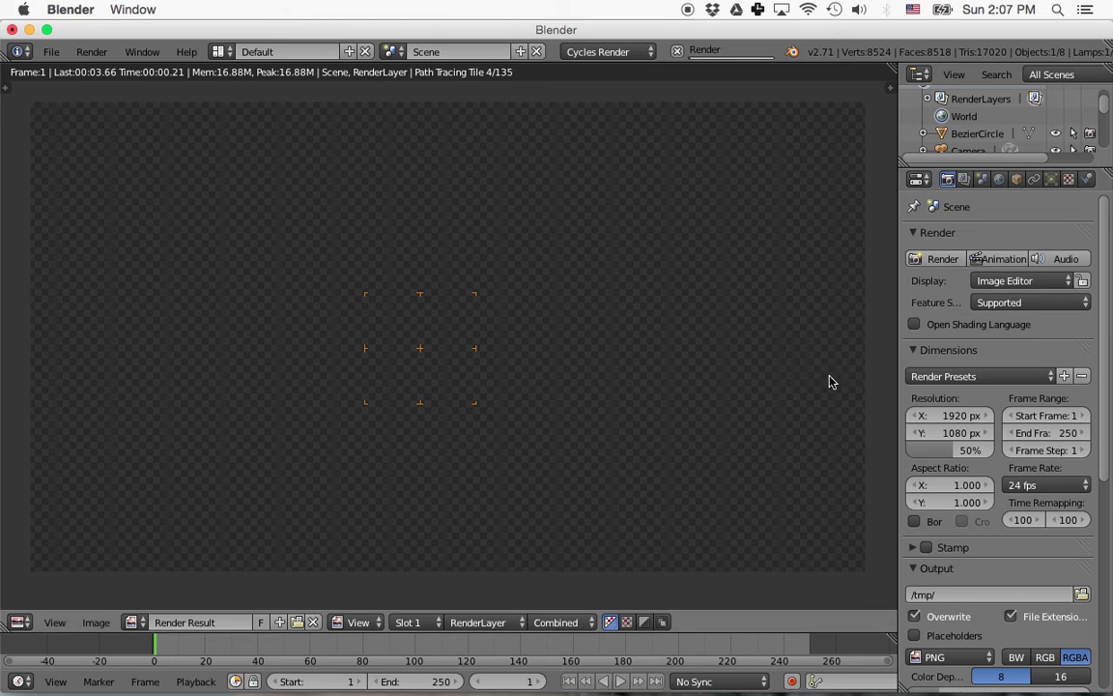